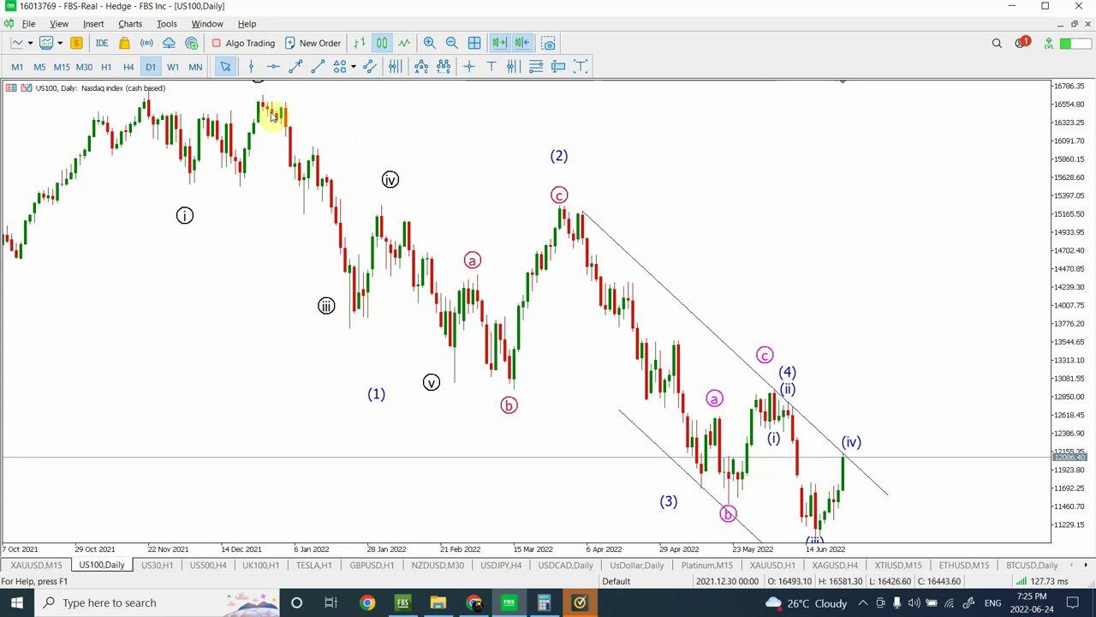
Nudge the US100 daily count's (v) point slightly right and down, below (iv) and the channel's lower line
mouse_move(268, 112)
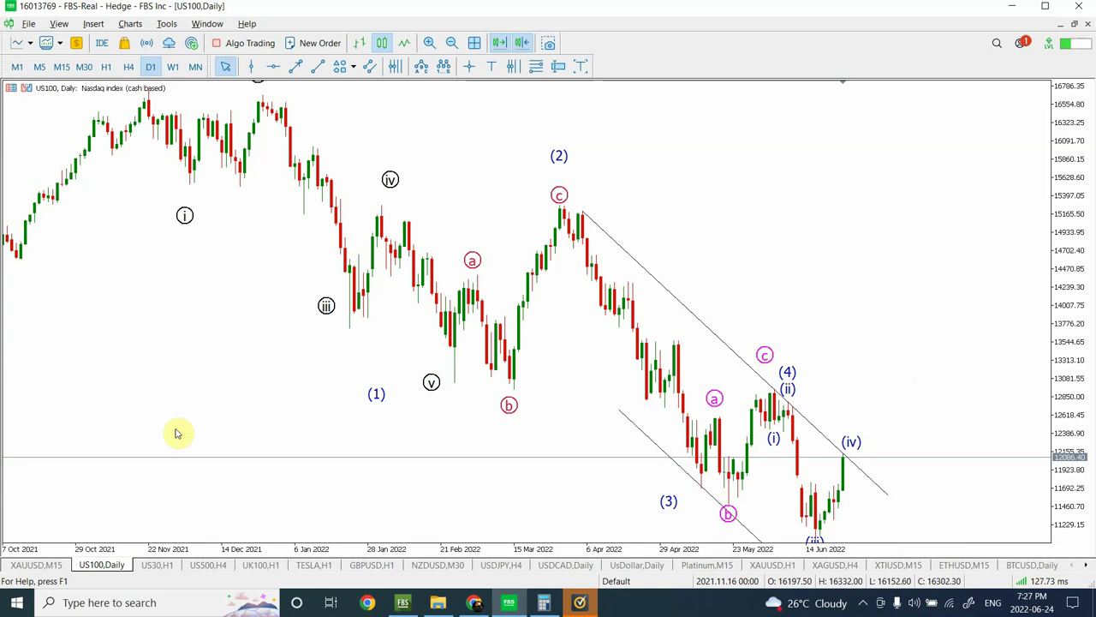
click(429, 43)
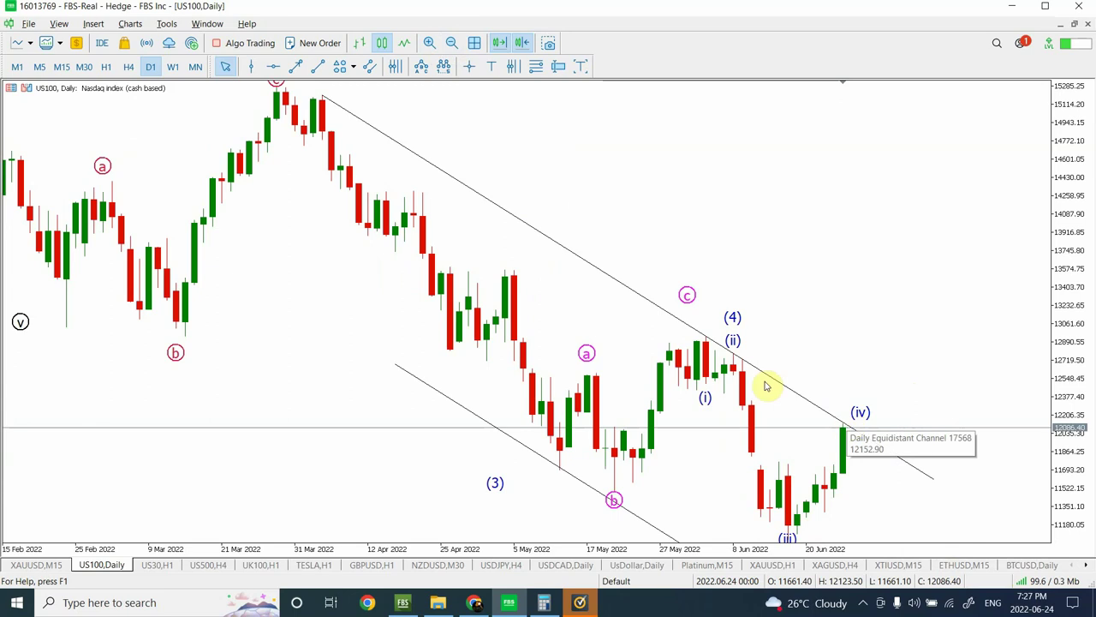
click(453, 43)
click(453, 43)
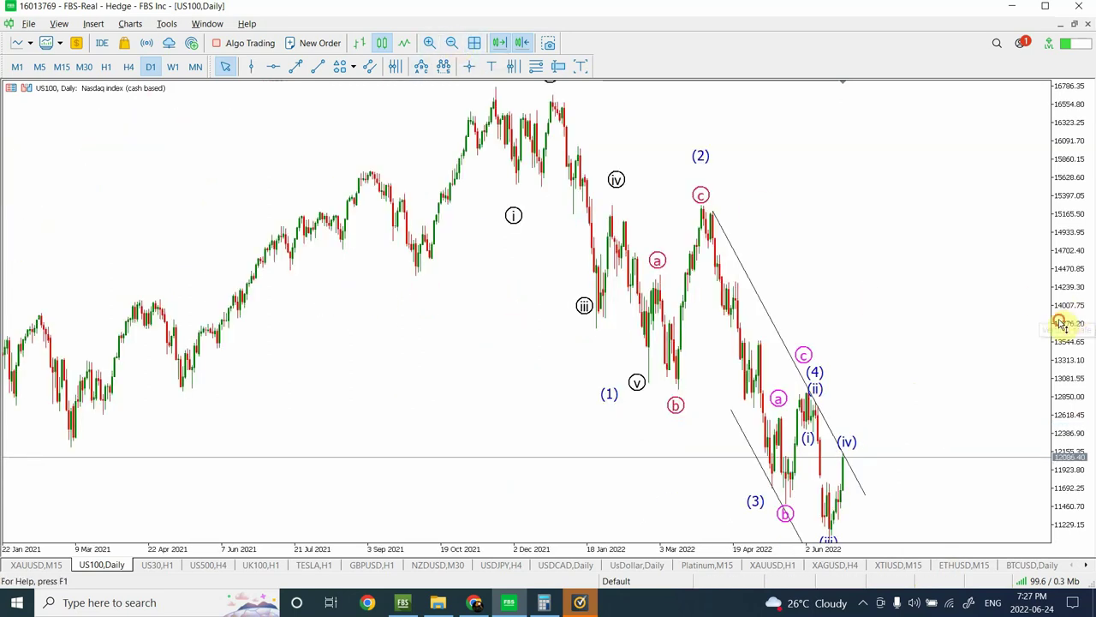
drag(1065, 320, 1071, 453)
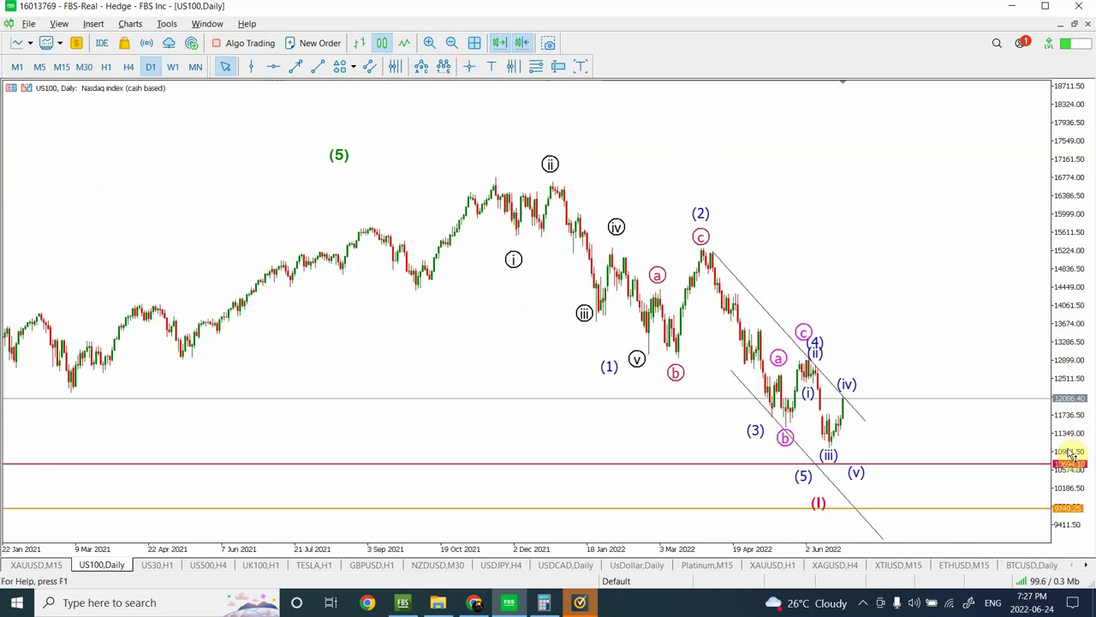
double_click(857, 474)
drag(857, 474, 859, 471)
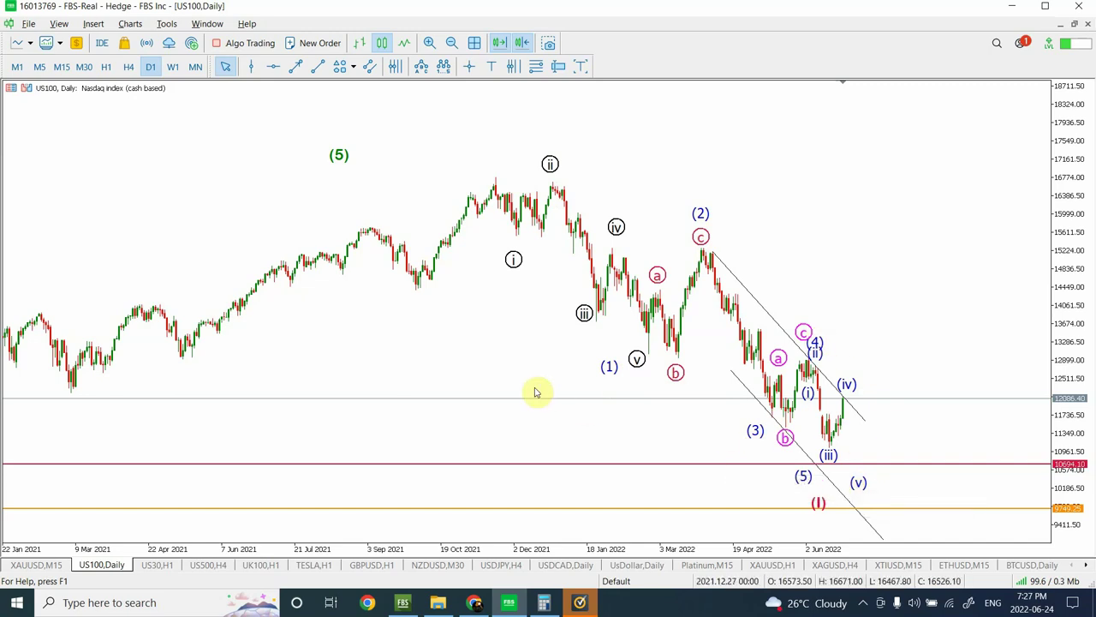
click(859, 471)
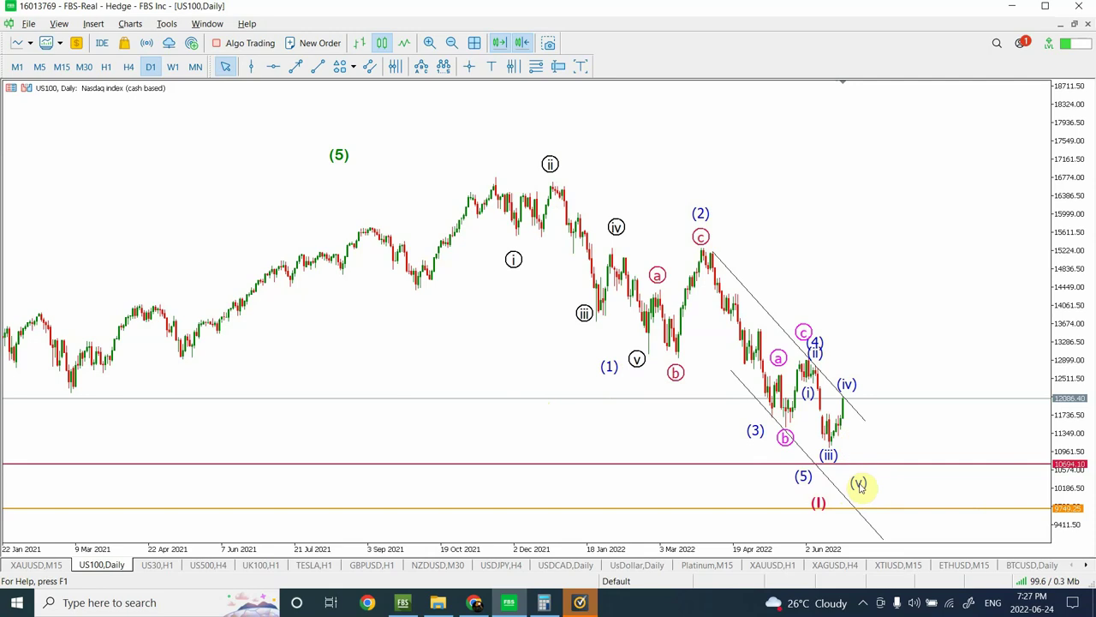
drag(863, 471, 869, 469)
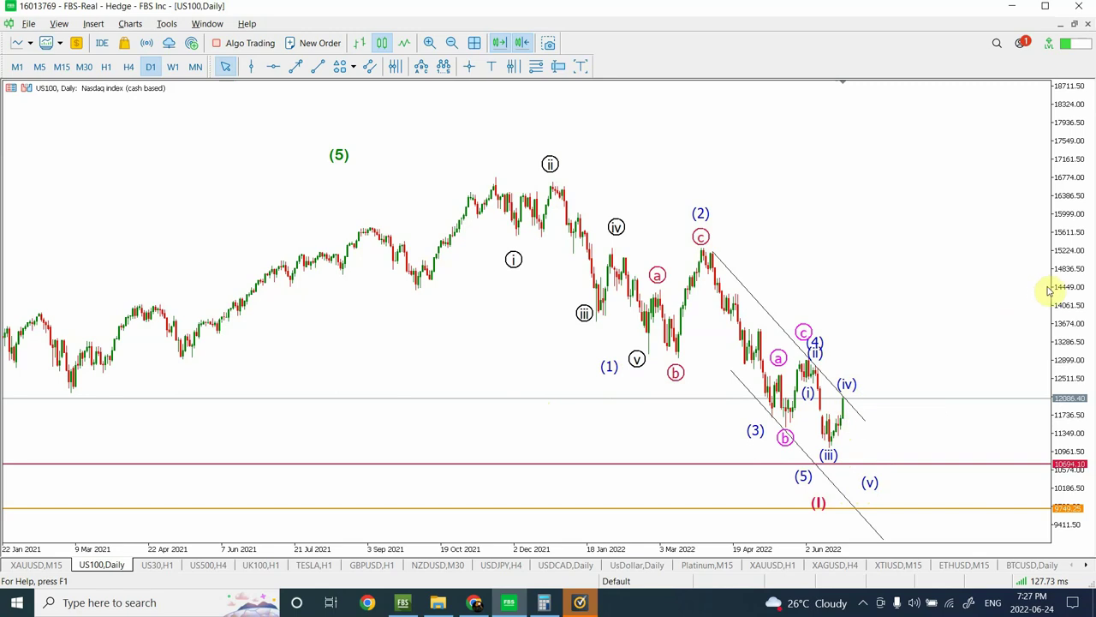
drag(1063, 295, 1062, 267)
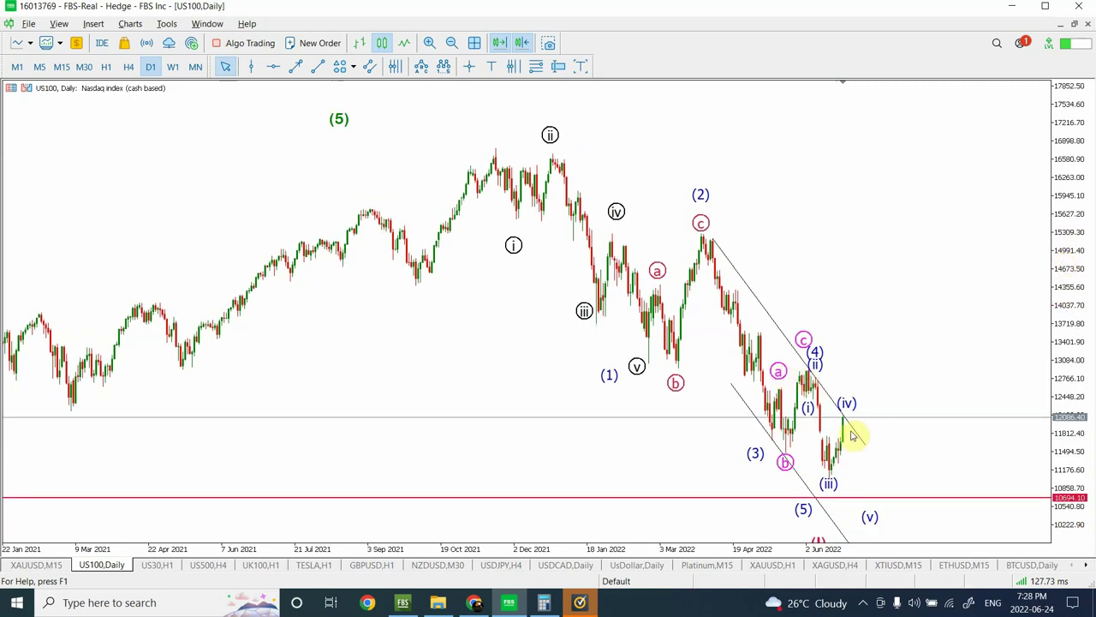
click(107, 66)
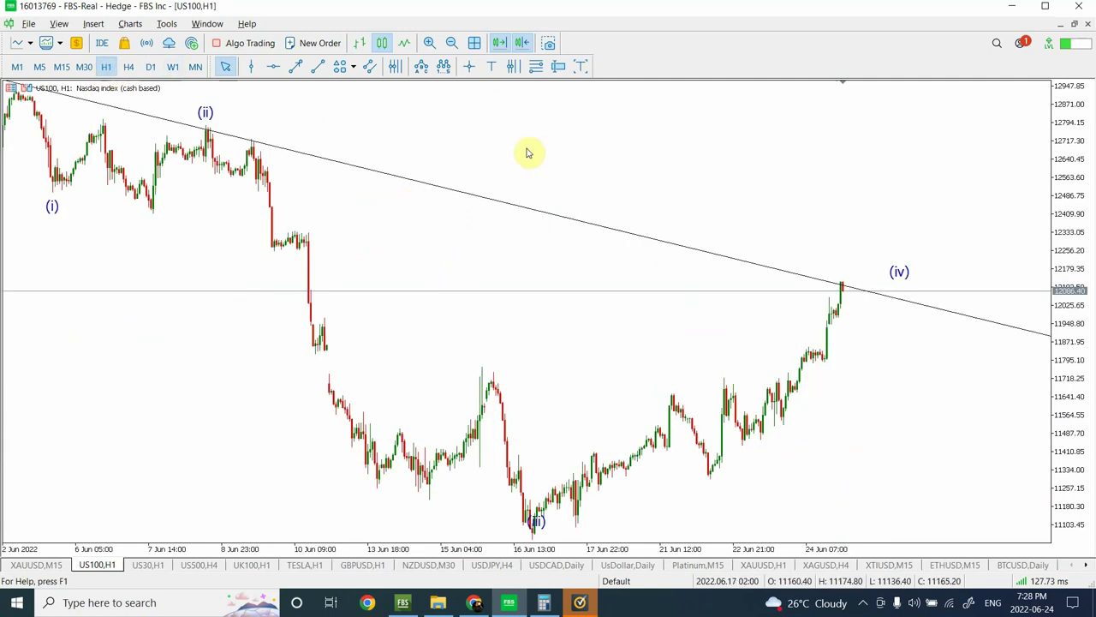
click(452, 44)
click(451, 44)
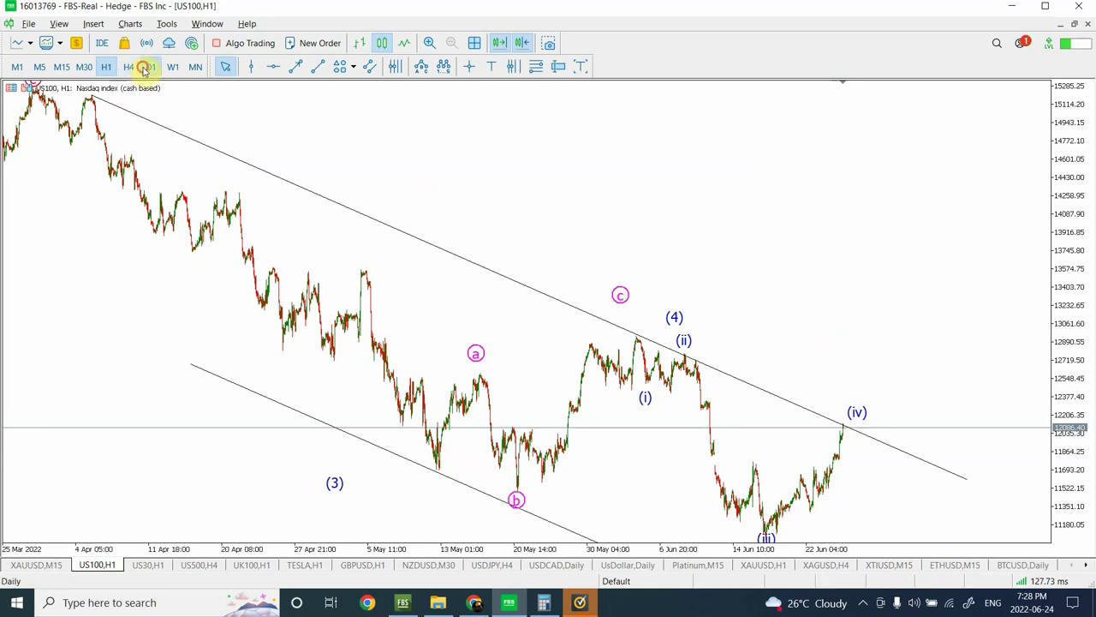
click(150, 67)
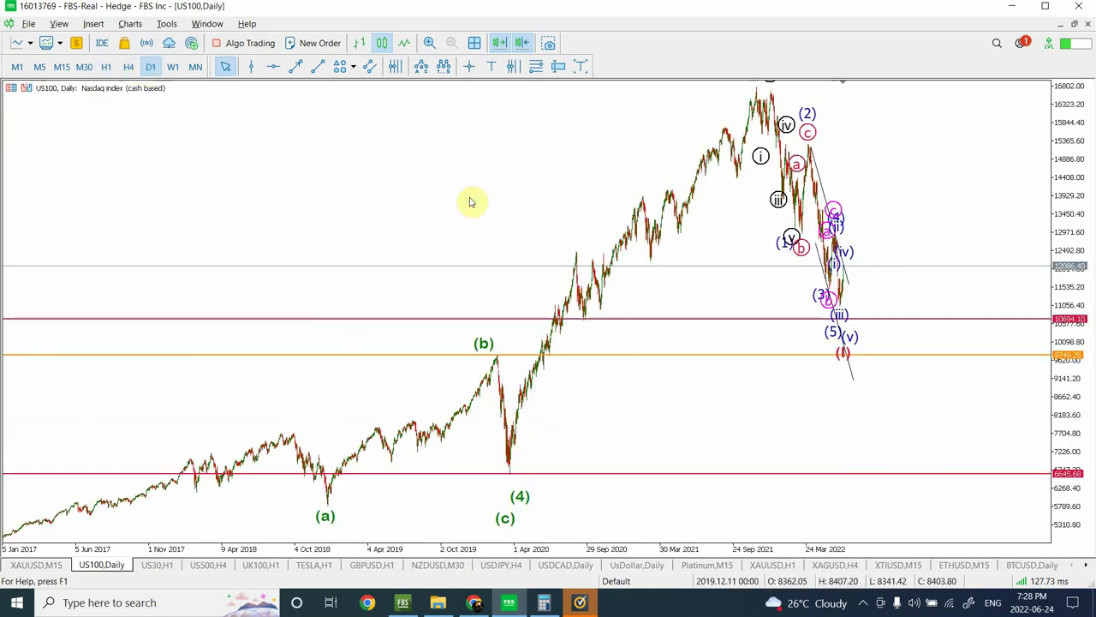
click(128, 67)
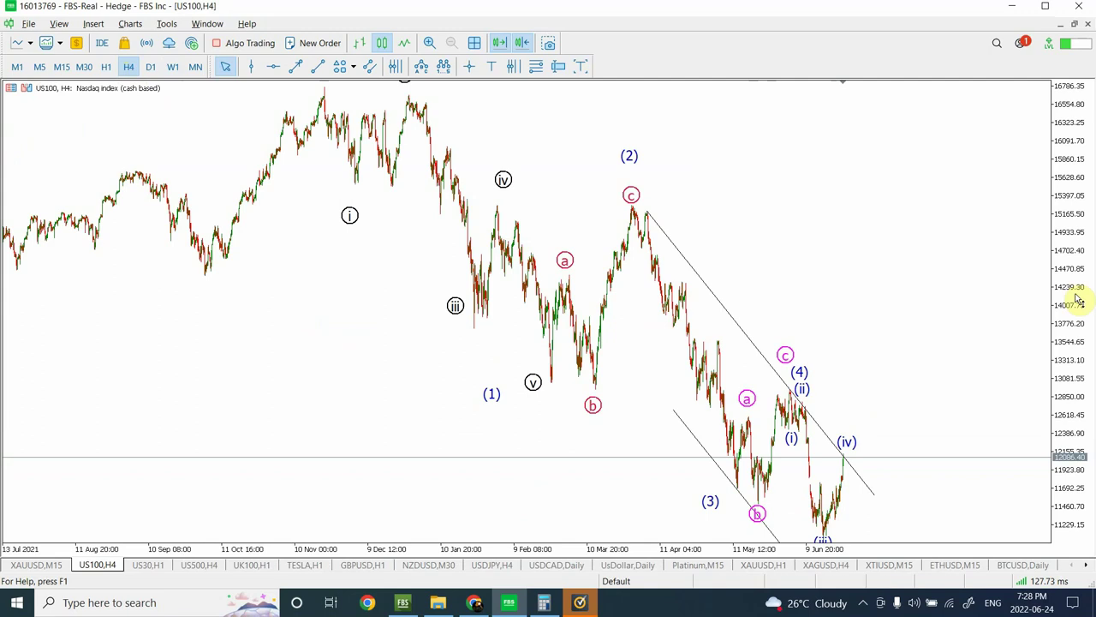
drag(1078, 312, 1069, 463)
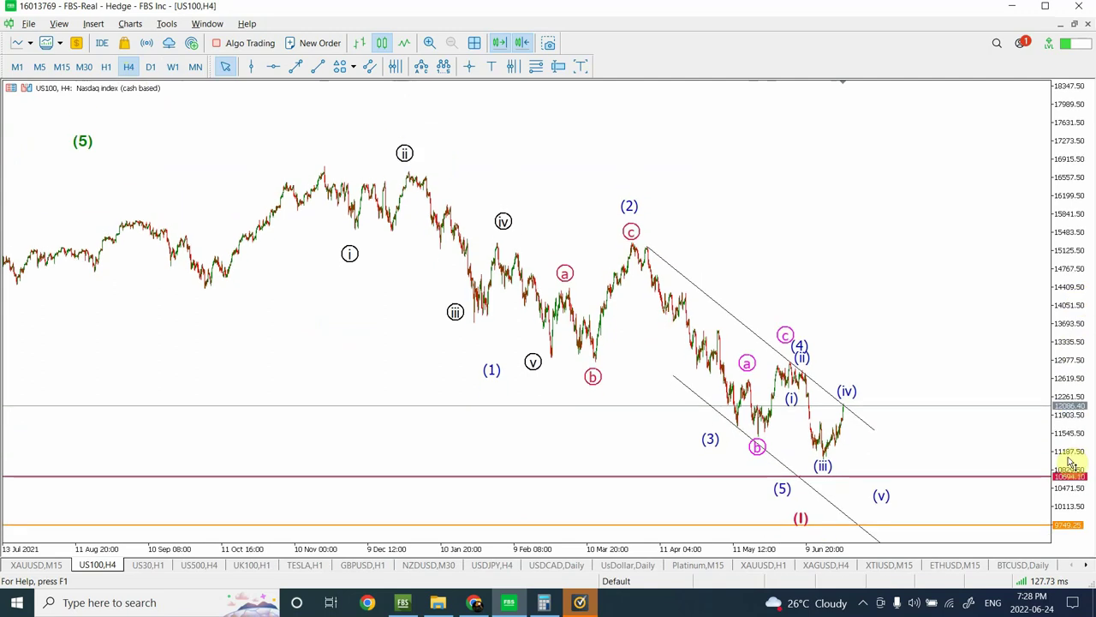
click(875, 487)
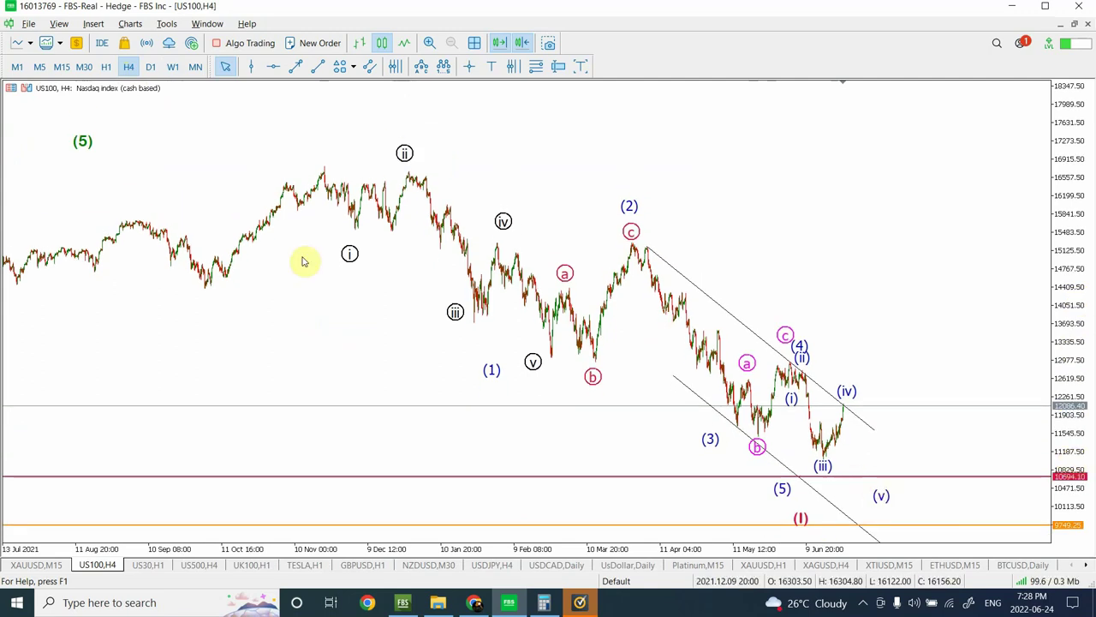
click(150, 69)
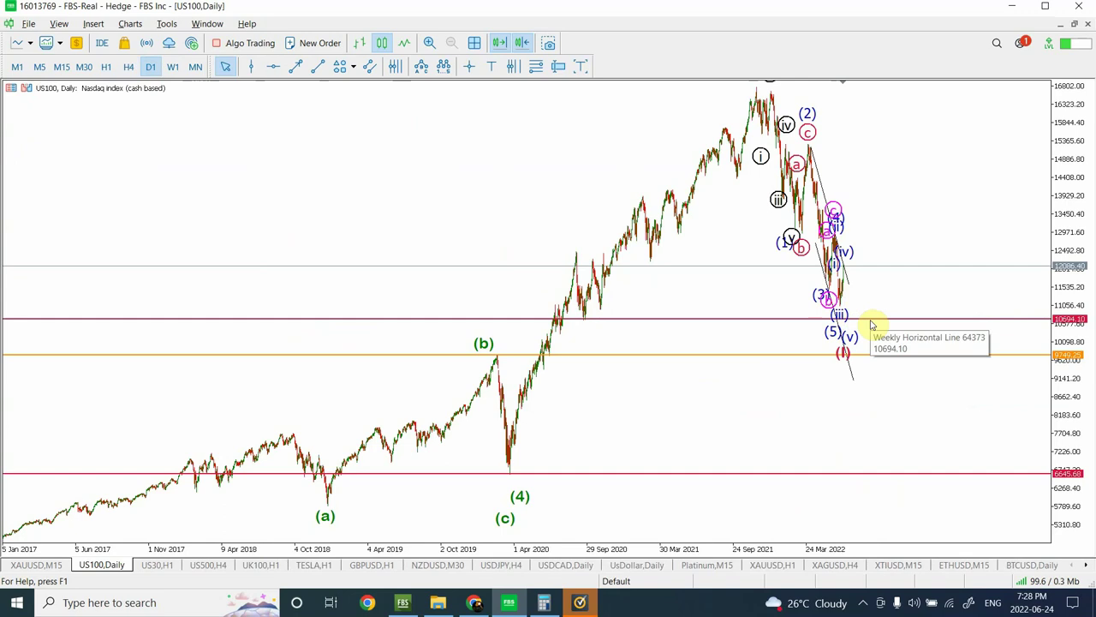
click(428, 43)
click(428, 44)
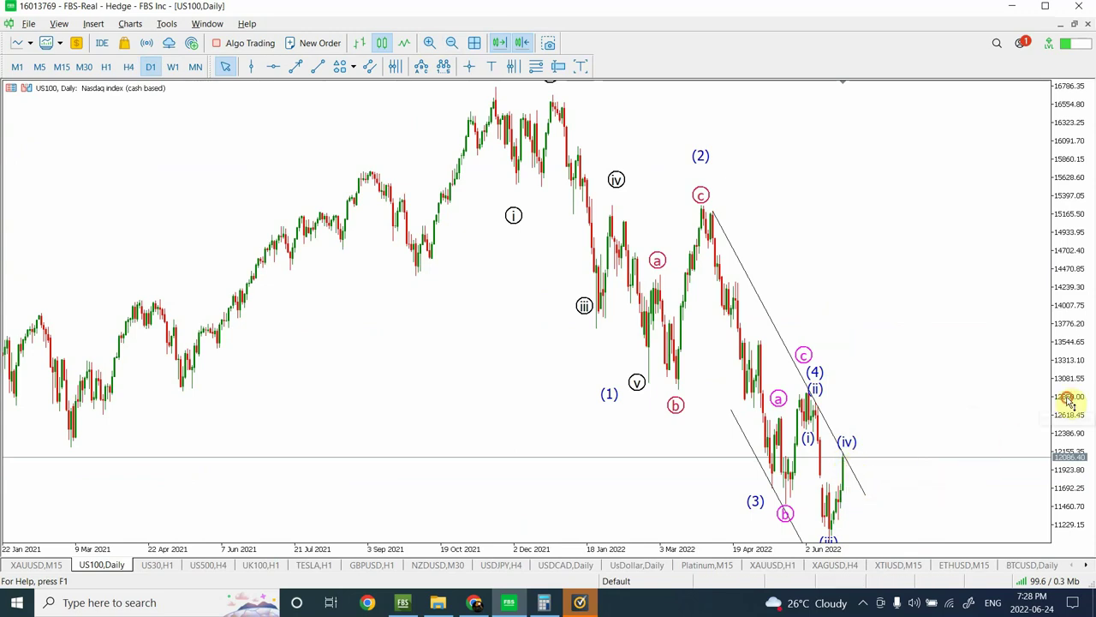
Draw a trend line falling from the (iv) peak to the red 10694.10 line, and move (I) next to (5)
drag(1068, 400, 1070, 423)
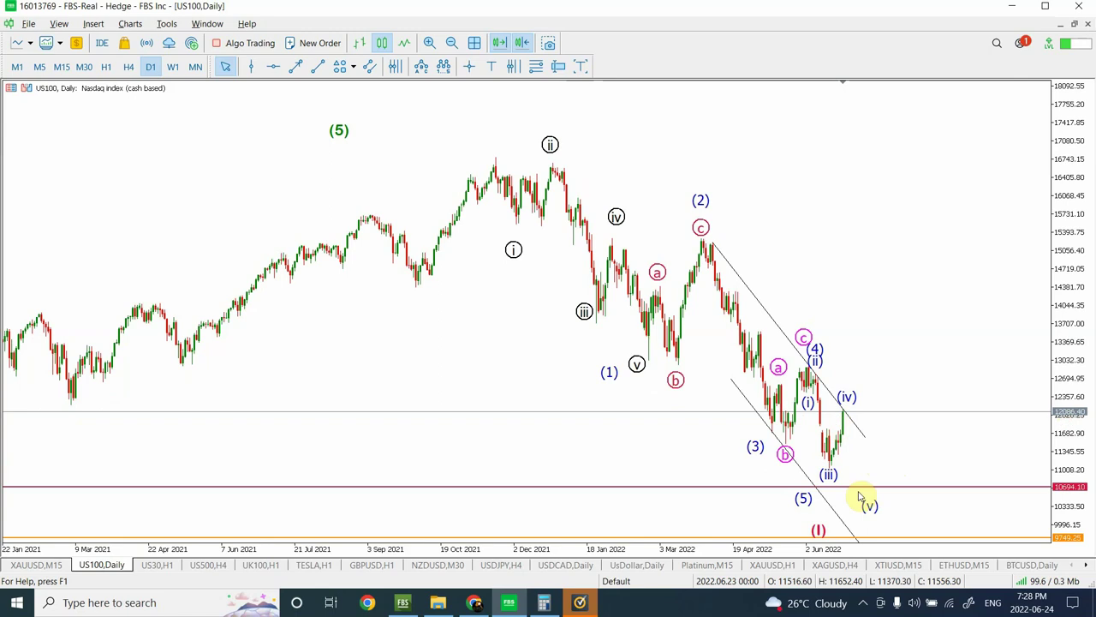
click(316, 69)
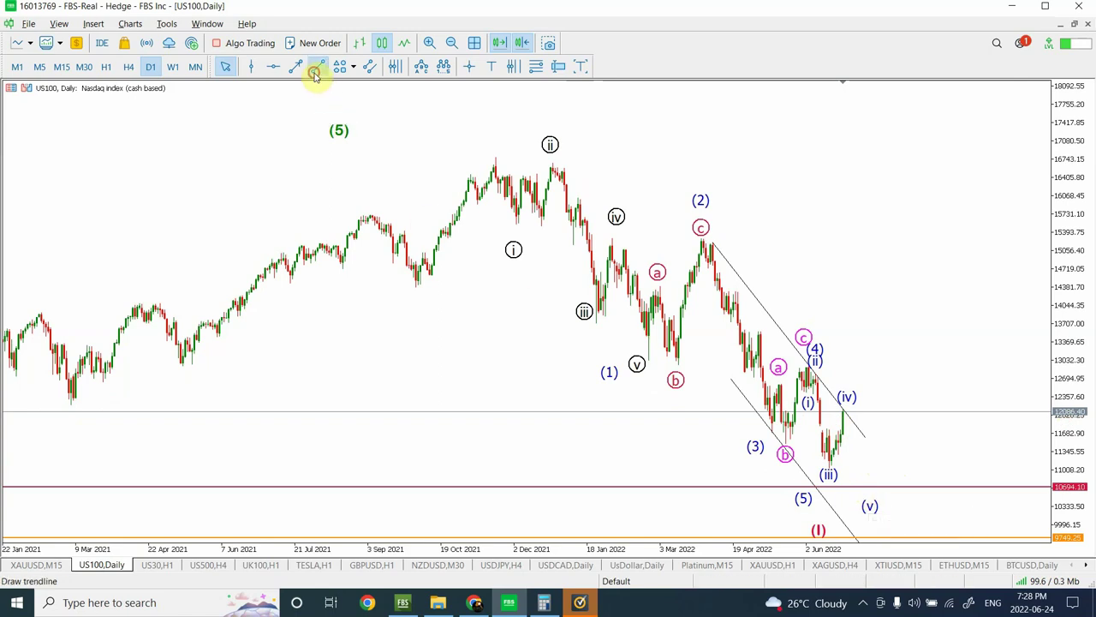
drag(844, 417, 858, 481)
double_click(846, 417)
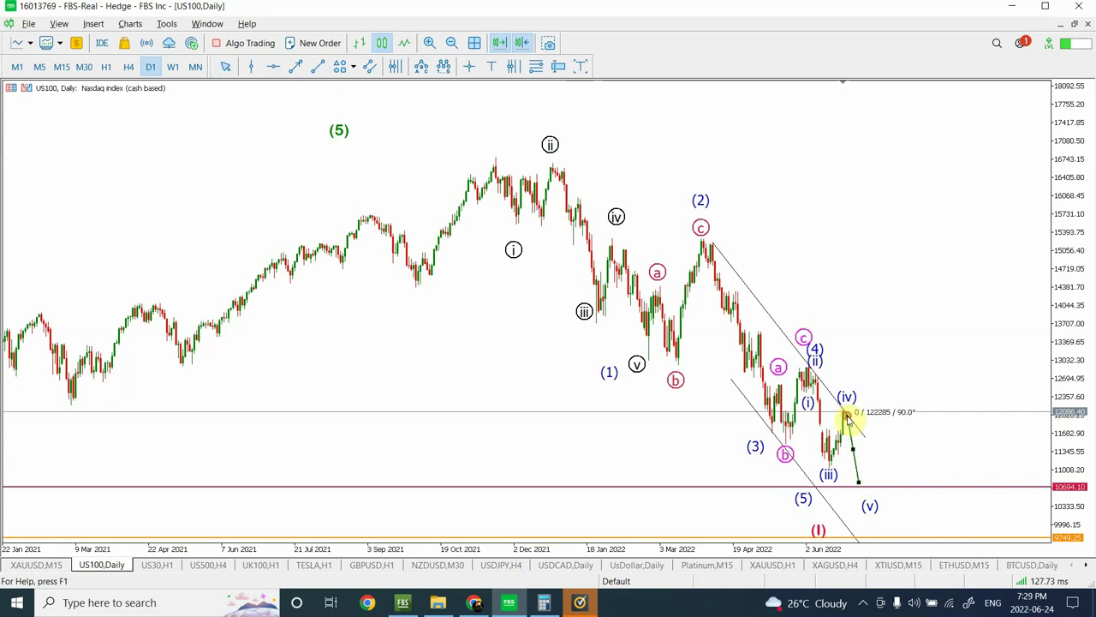
double_click(854, 456)
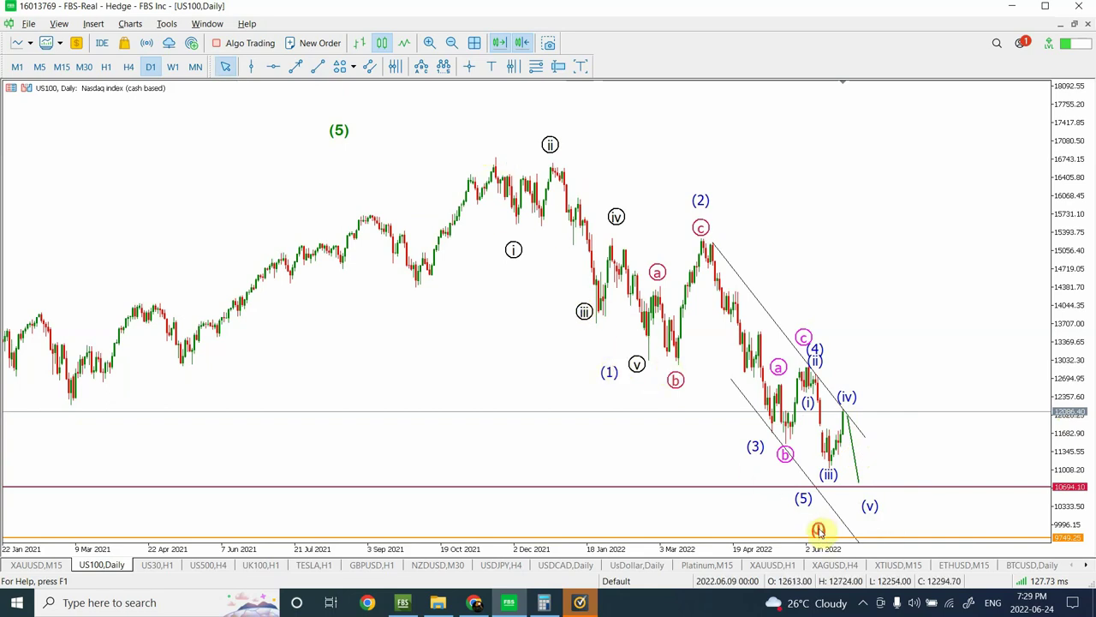
drag(818, 530, 776, 497)
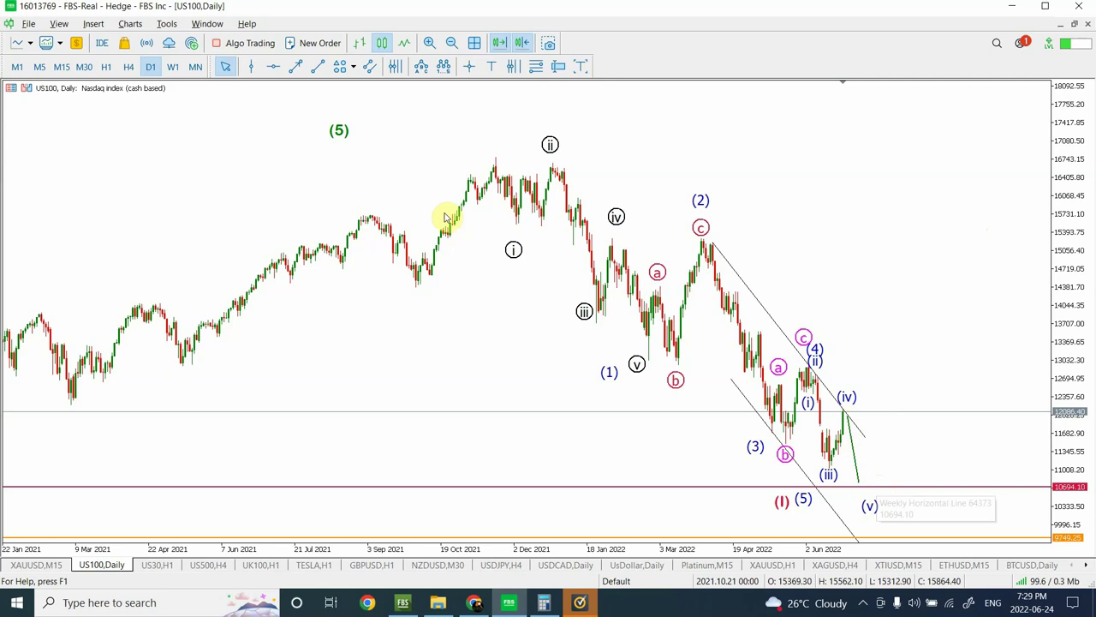
Zoom out twice so the US100 daily chart shows history from 2017 onward
click(451, 43)
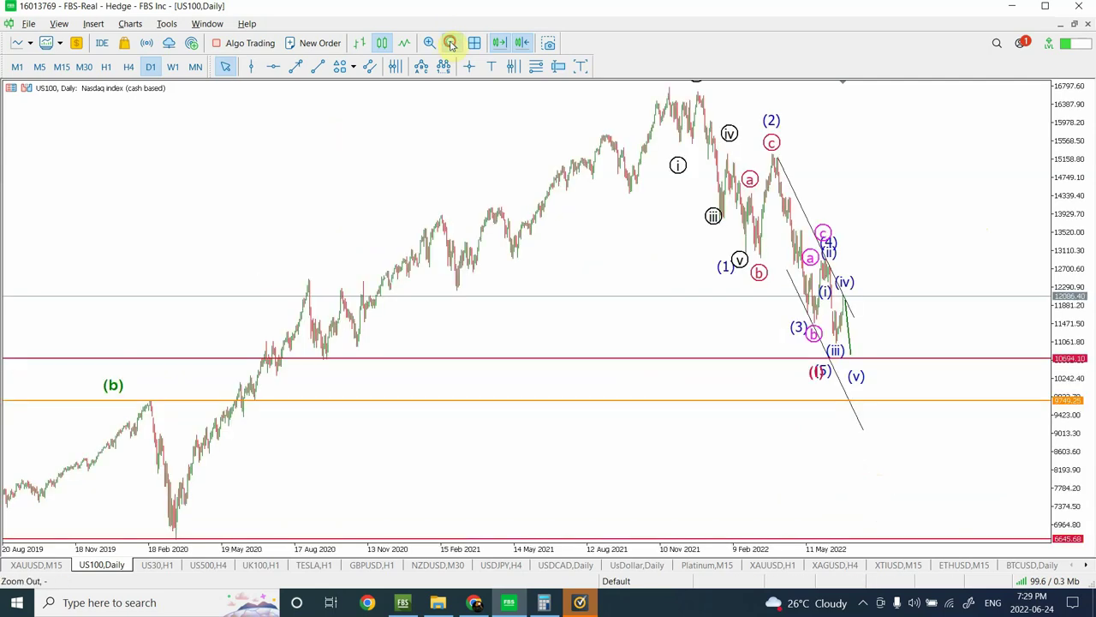
click(452, 43)
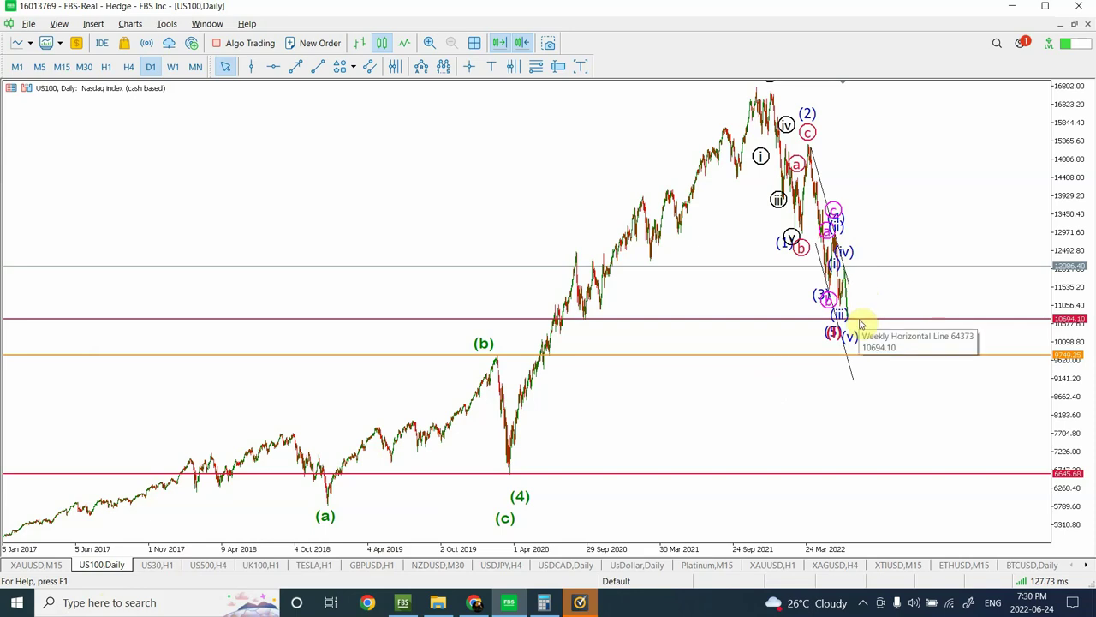
Switch US30 to H4, rescale the price axis to reveal the (5) target, then bring up US500 H4
click(167, 566)
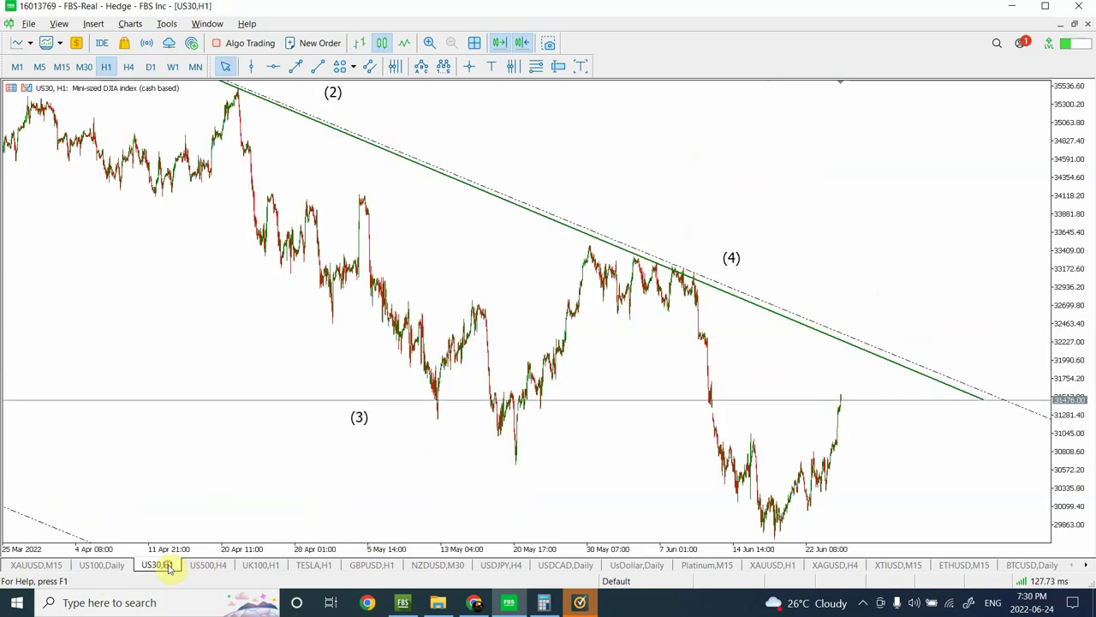
click(127, 67)
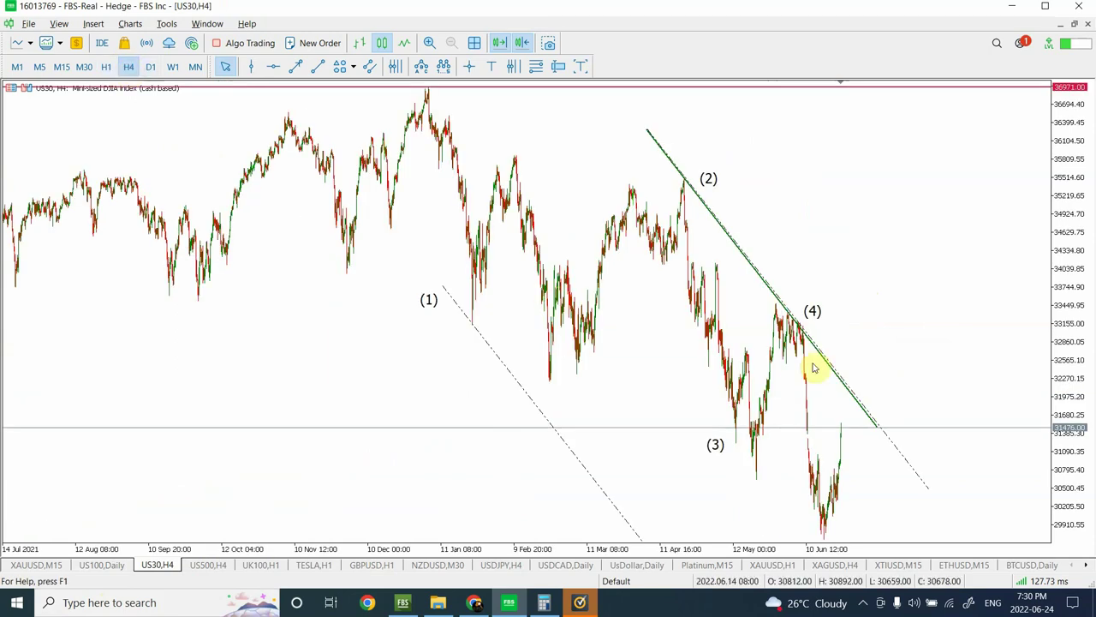
drag(1081, 278, 1071, 413)
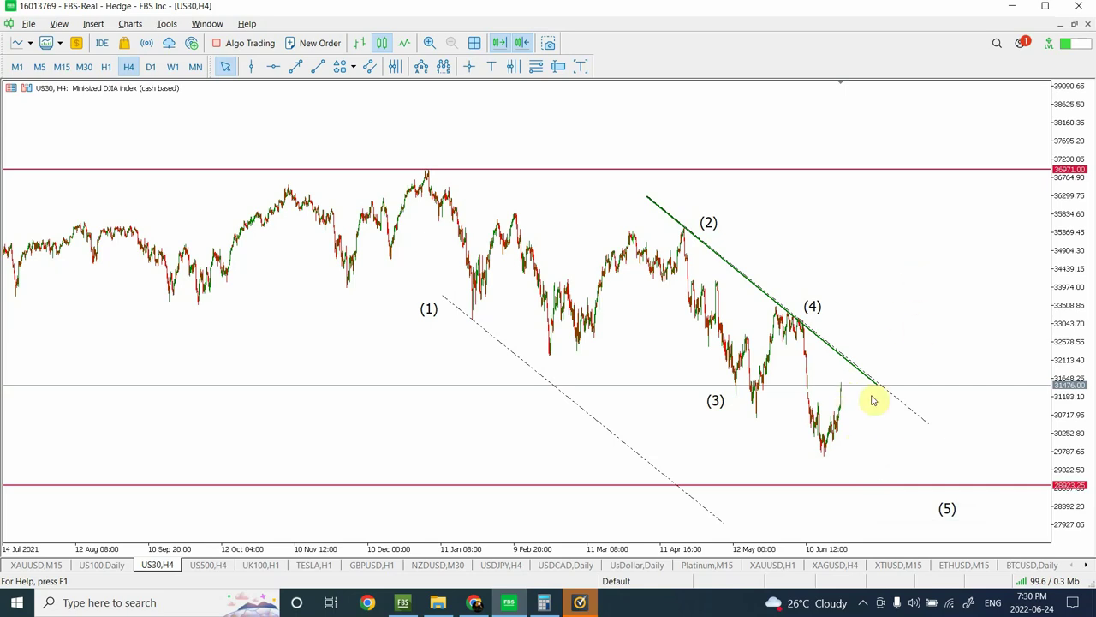
click(213, 566)
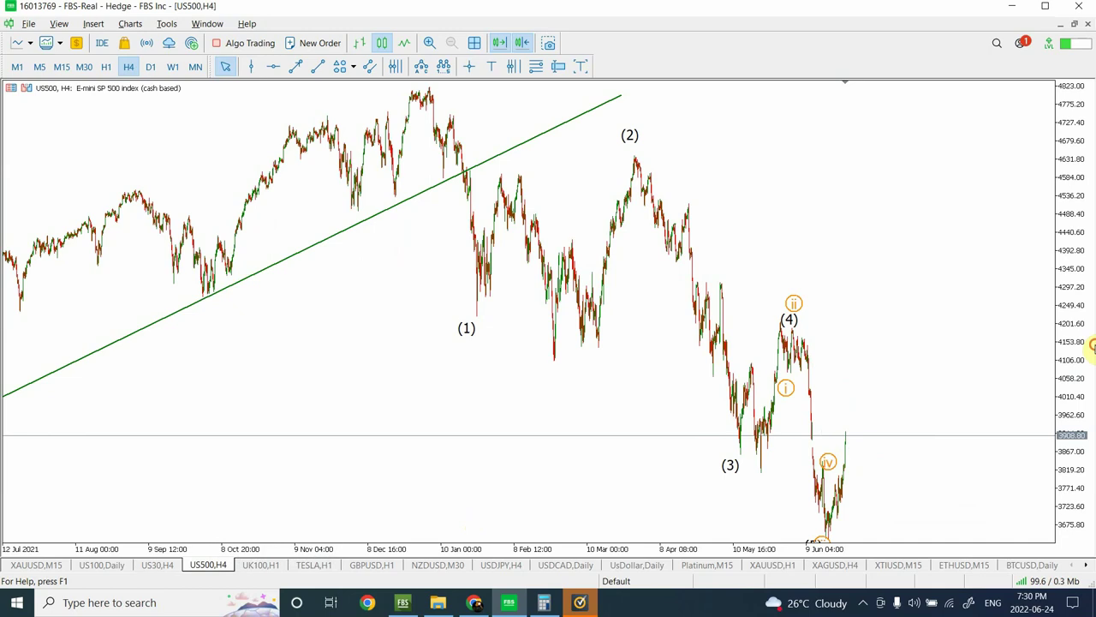
Move the US500 H4 orange (iv) label up-right and the (v) label further right, then open UK100 H1
drag(1071, 390, 1079, 538)
click(830, 396)
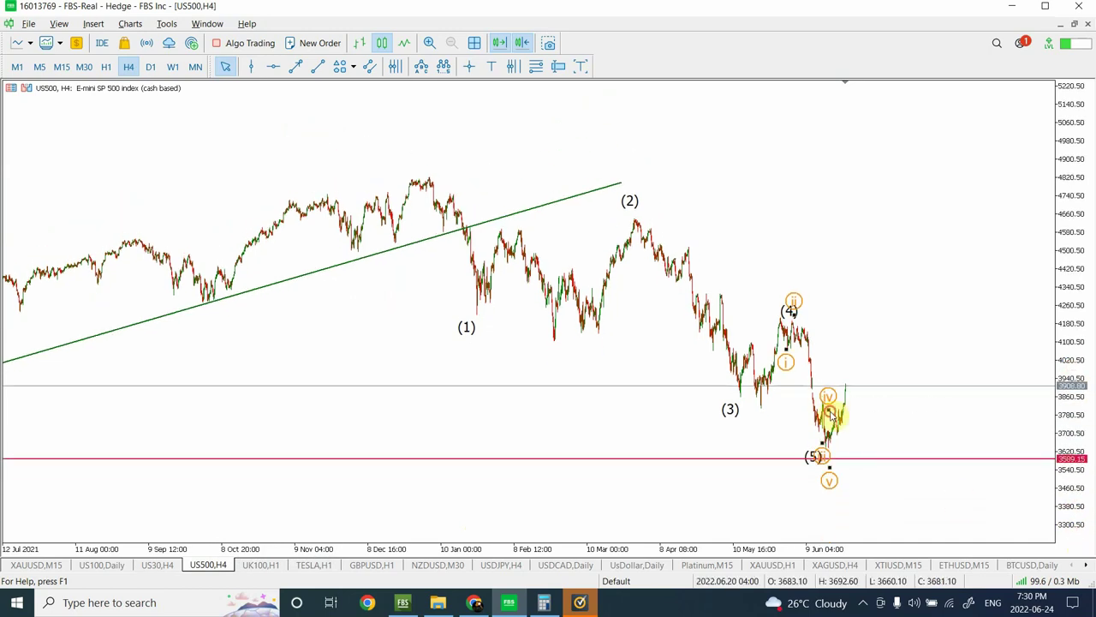
drag(831, 416, 851, 373)
click(830, 465)
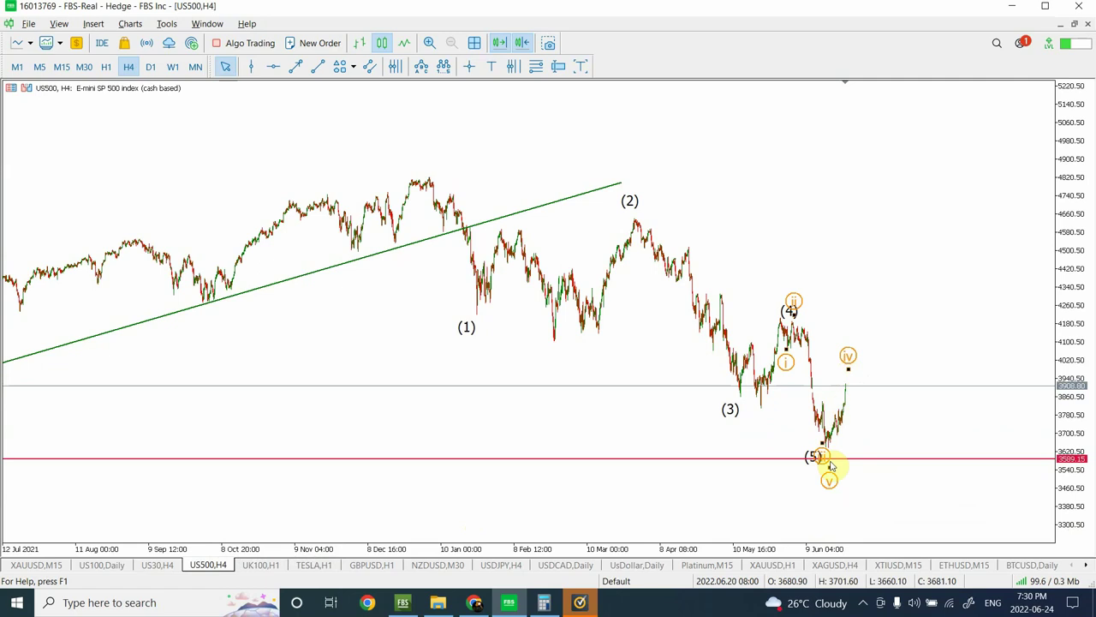
drag(830, 469, 864, 471)
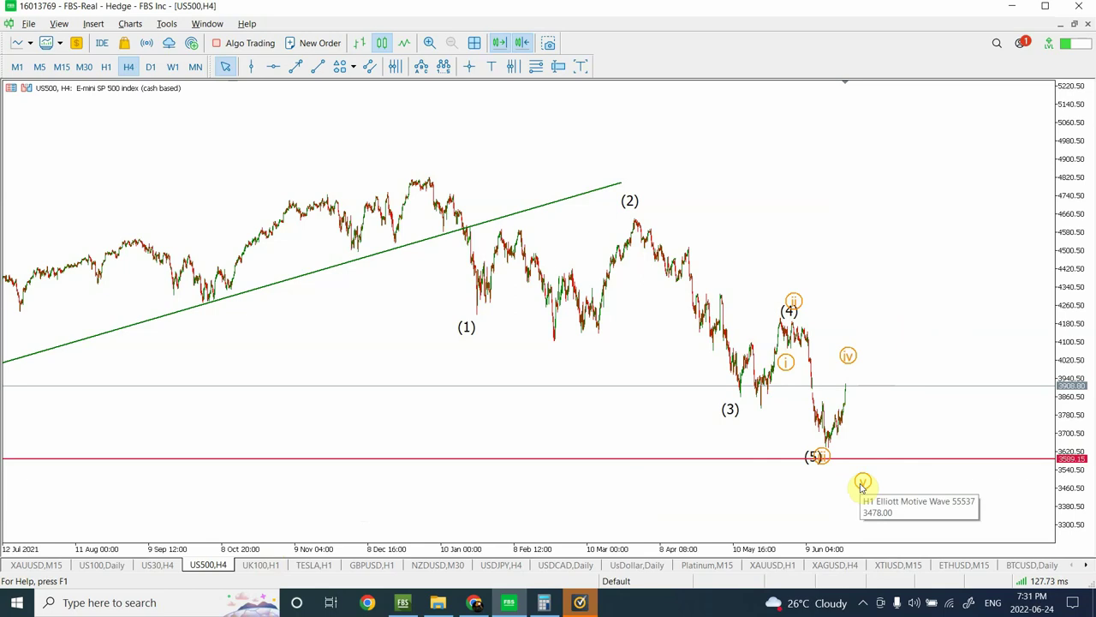
click(266, 568)
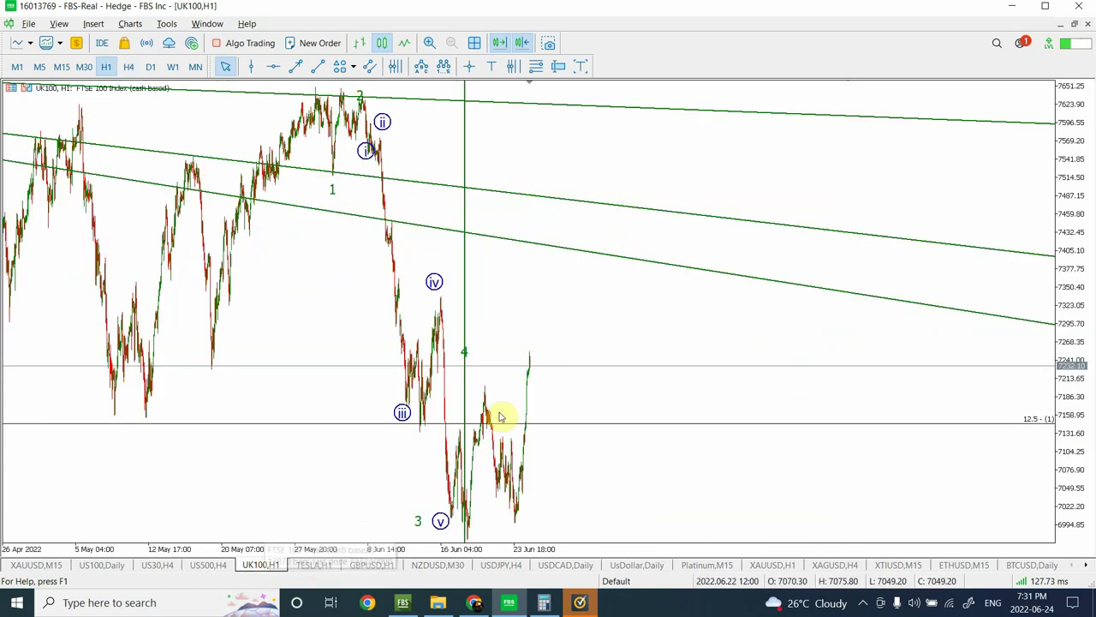
Zoom in, switch UK100 to H4, and drag the Elliott count's point 4 onto the latest rally high
click(430, 43)
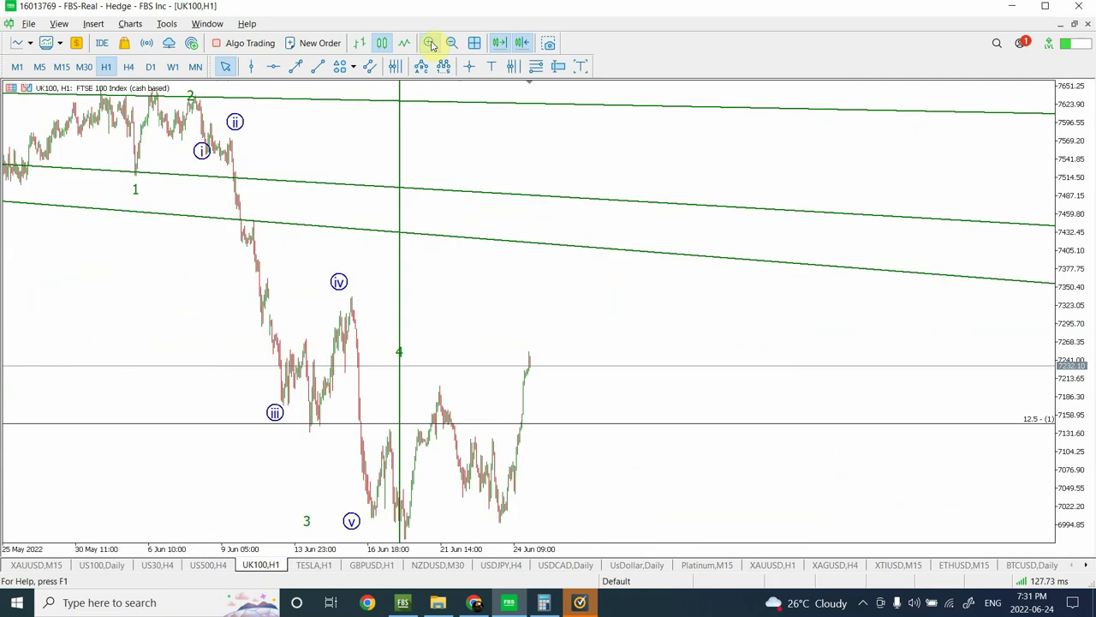
click(129, 67)
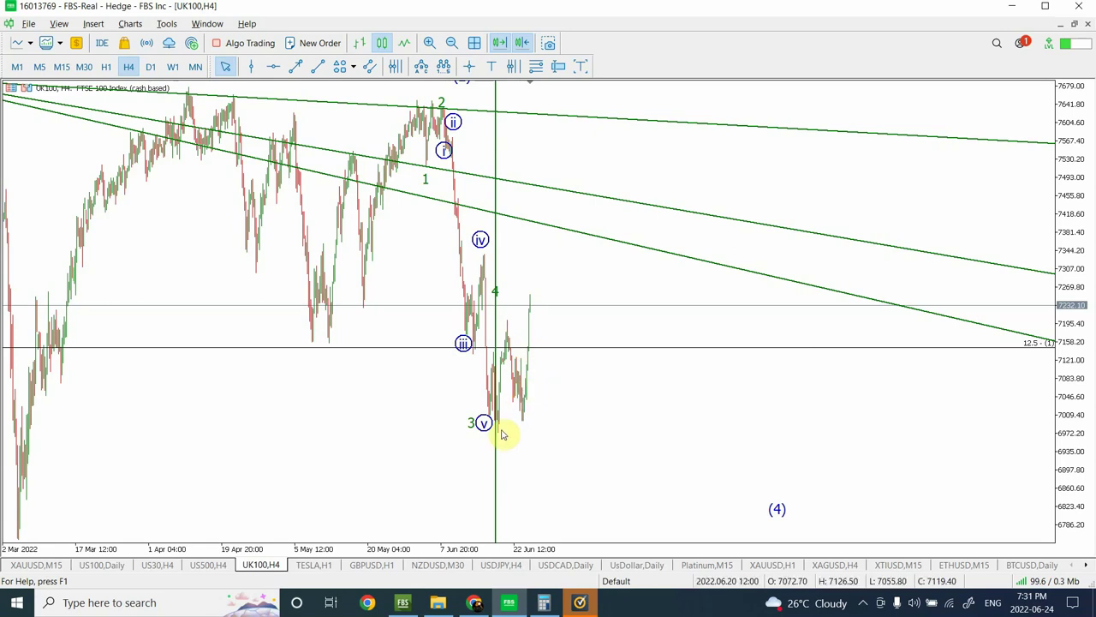
double_click(492, 295)
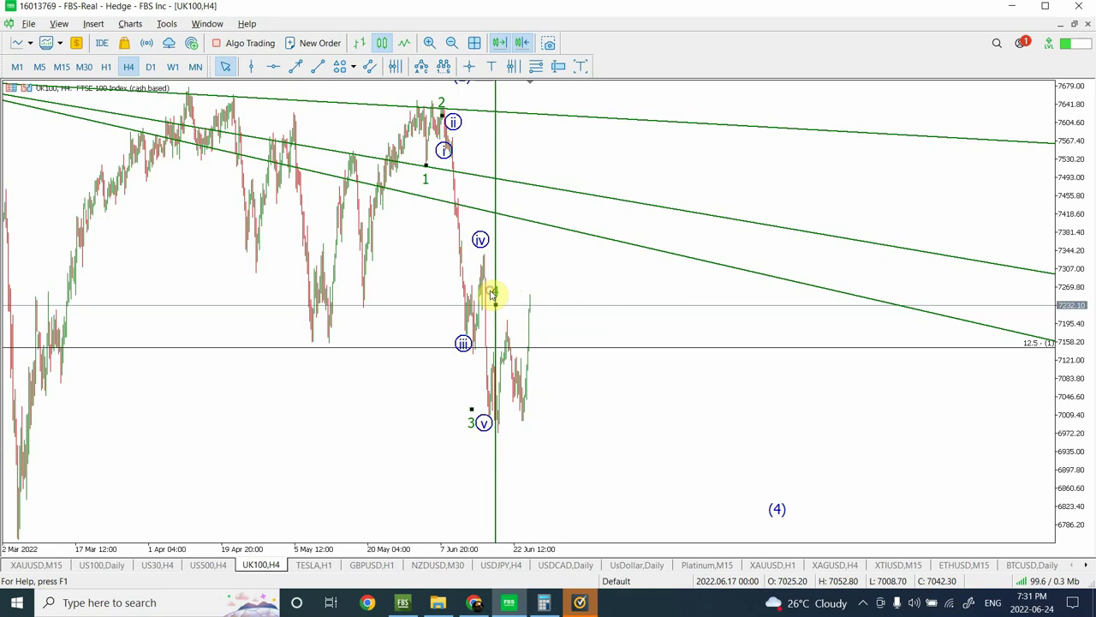
drag(497, 308, 537, 295)
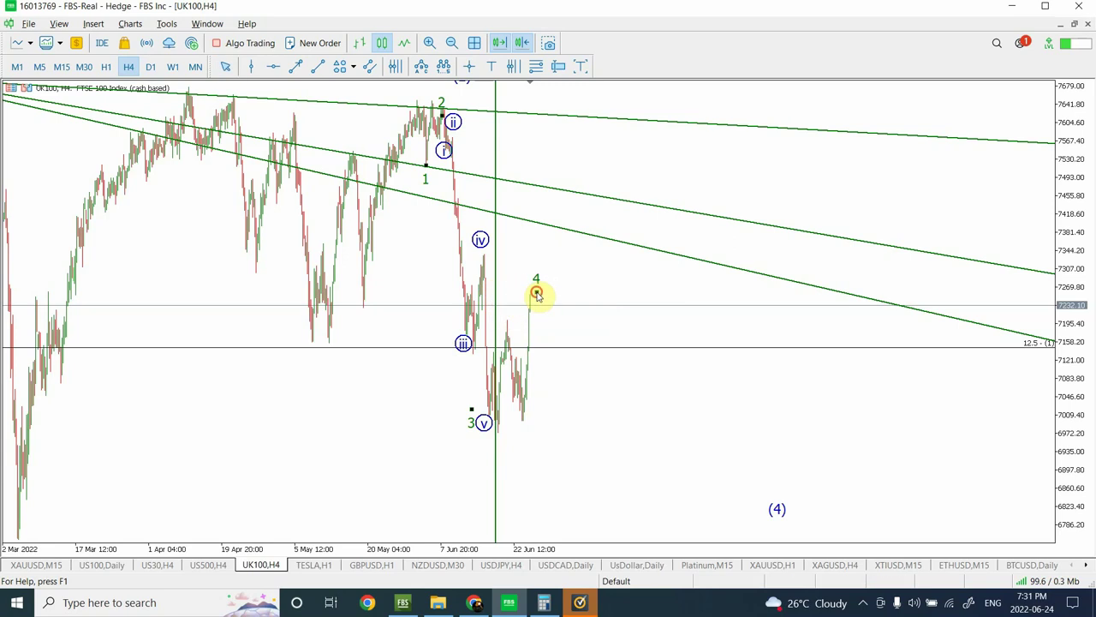
click(150, 67)
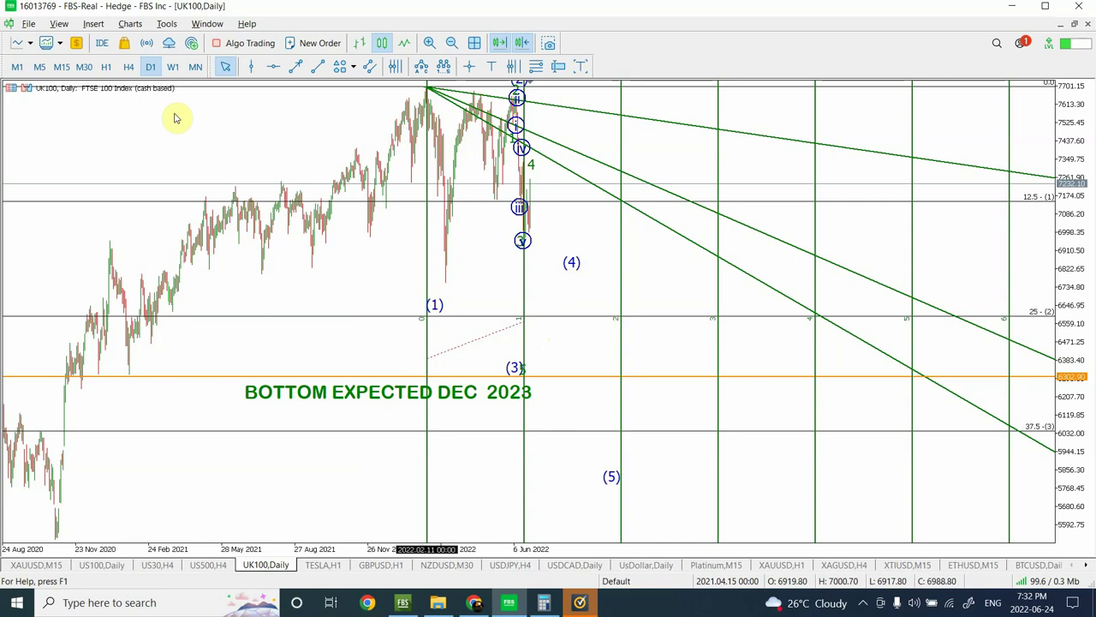
click(128, 66)
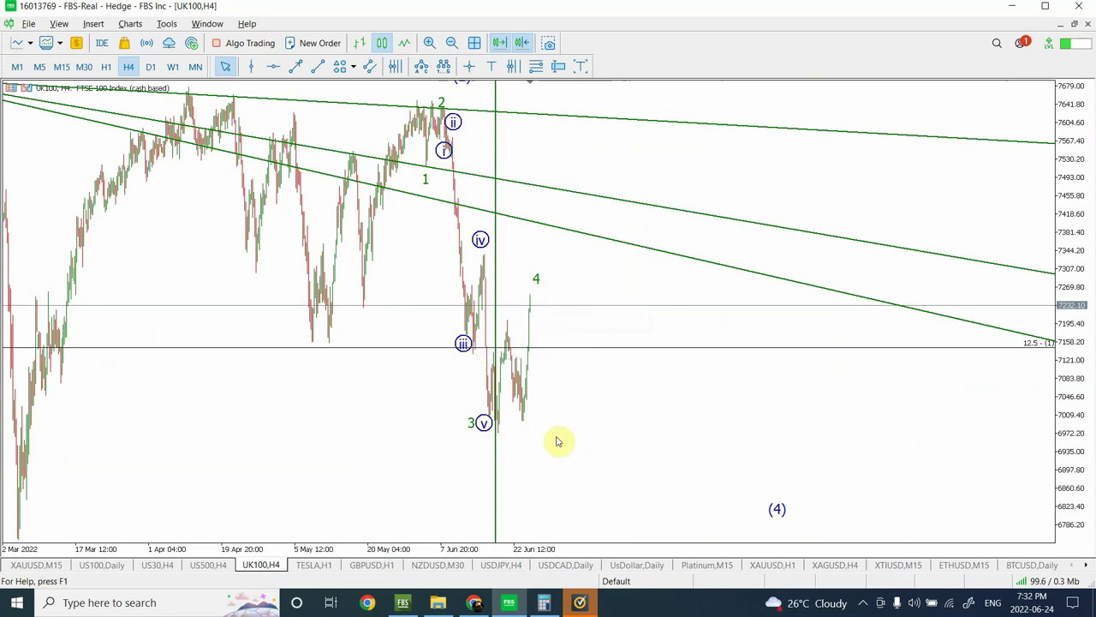
On the UK100 daily chart, draw a rising trendline from the wave (1) low, then go back to H4
click(150, 67)
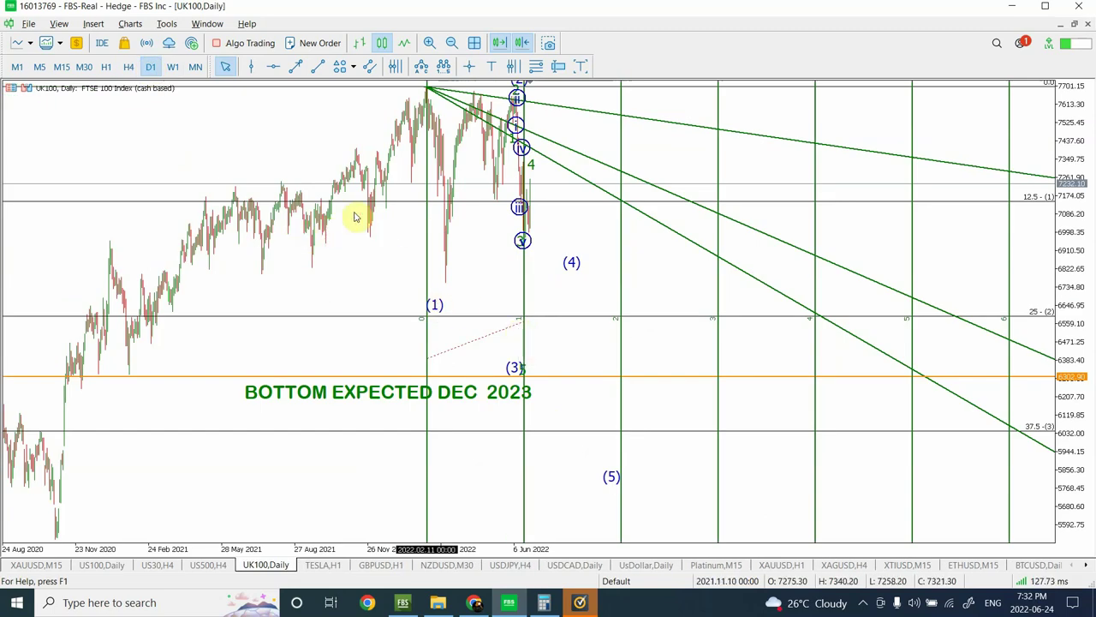
click(319, 69)
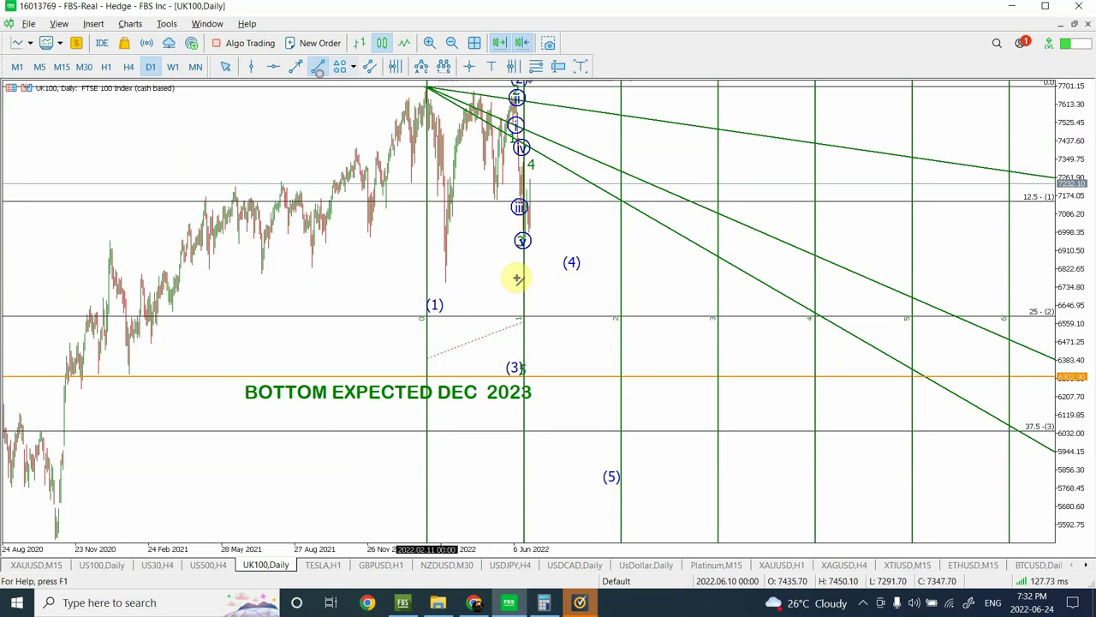
drag(448, 278, 552, 117)
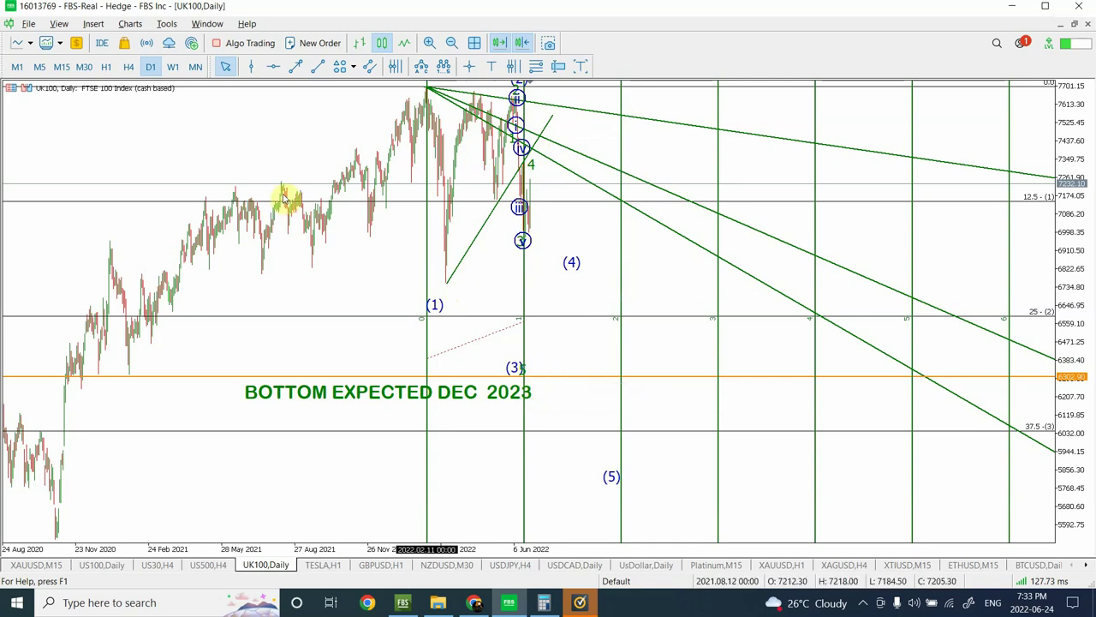
click(131, 69)
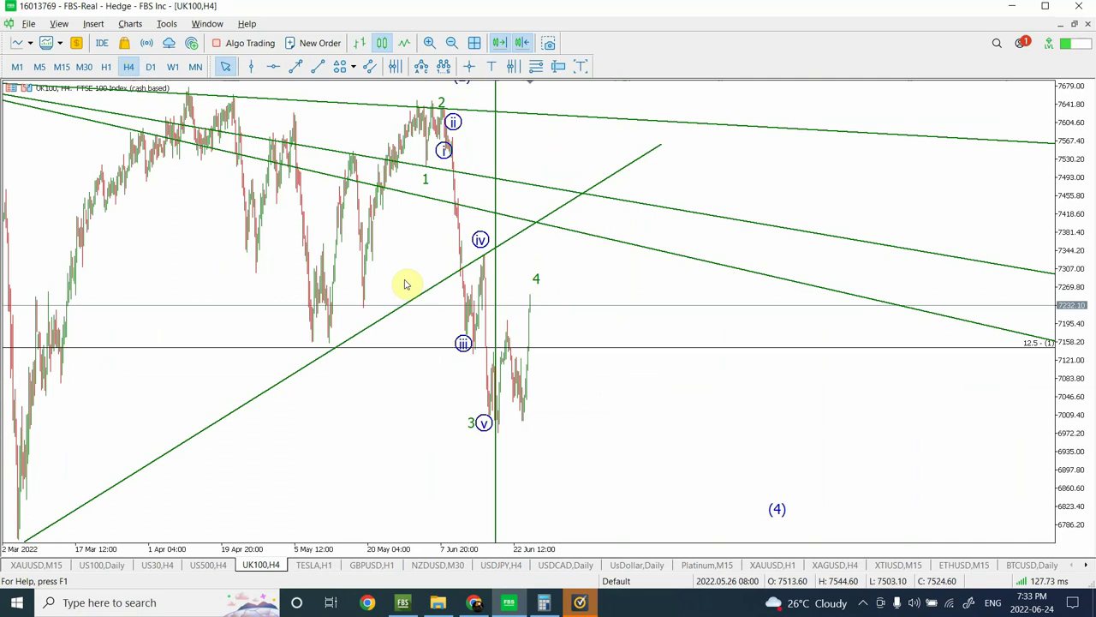
click(450, 44)
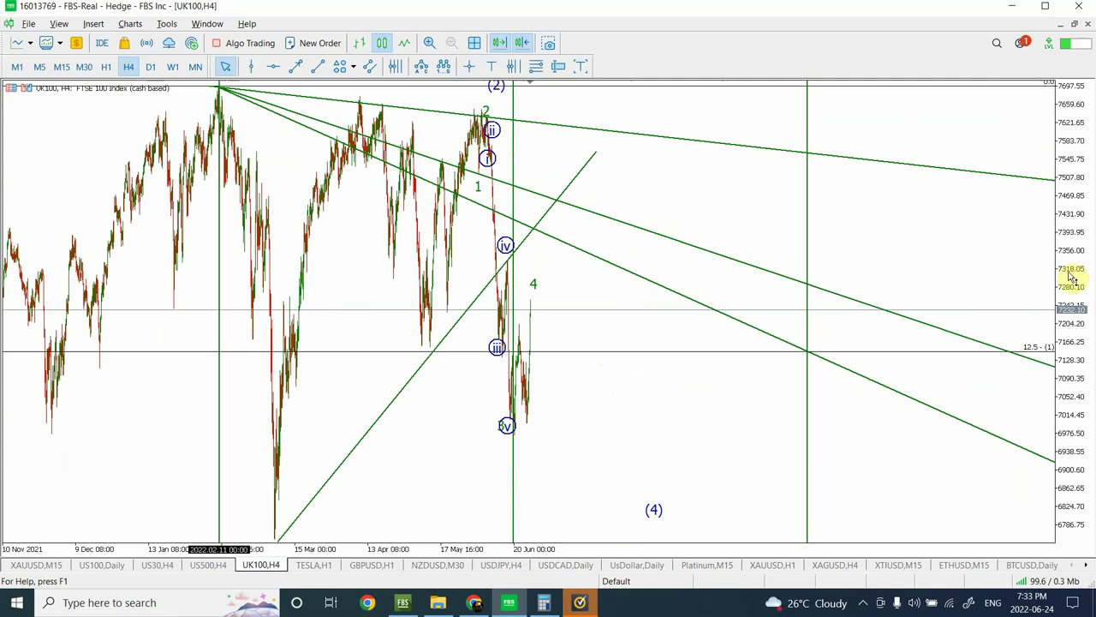
drag(1078, 272, 1078, 295)
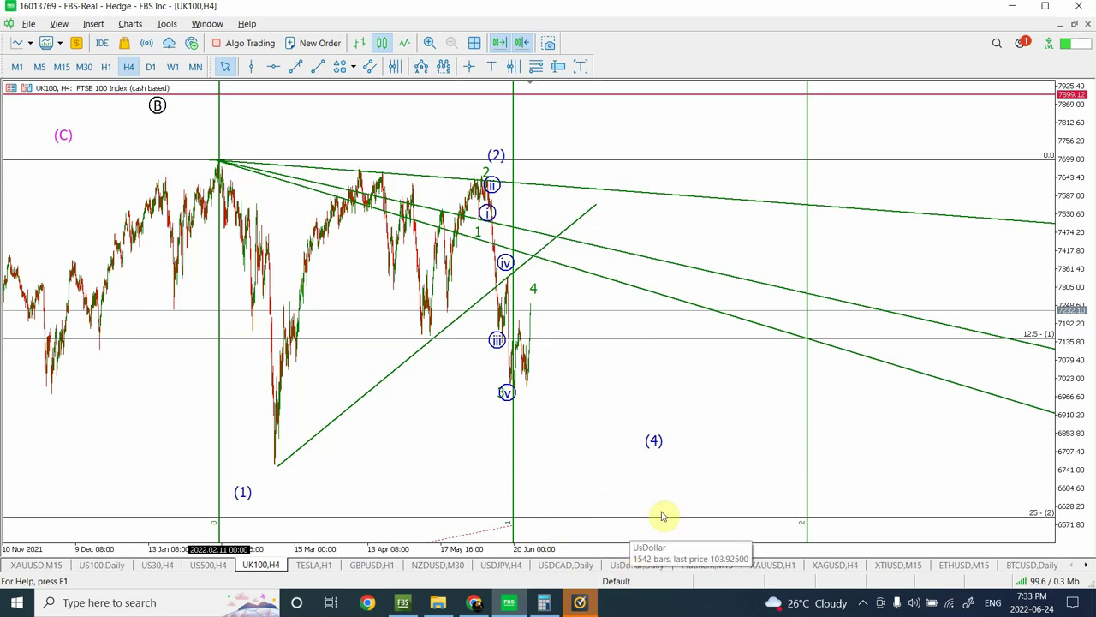
drag(1086, 276, 1086, 212)
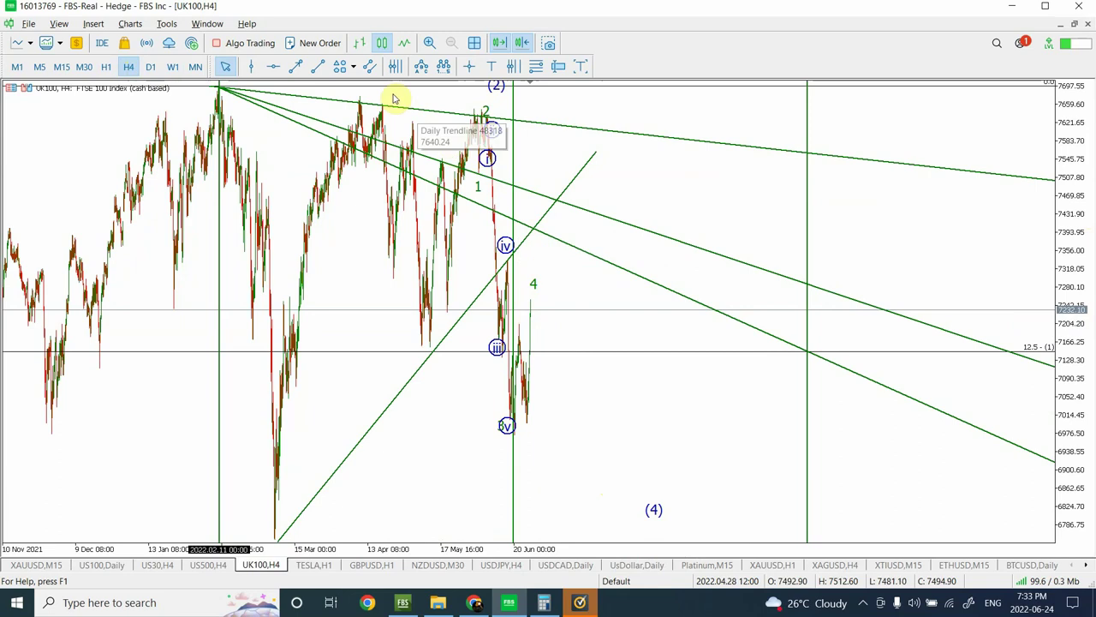
click(317, 72)
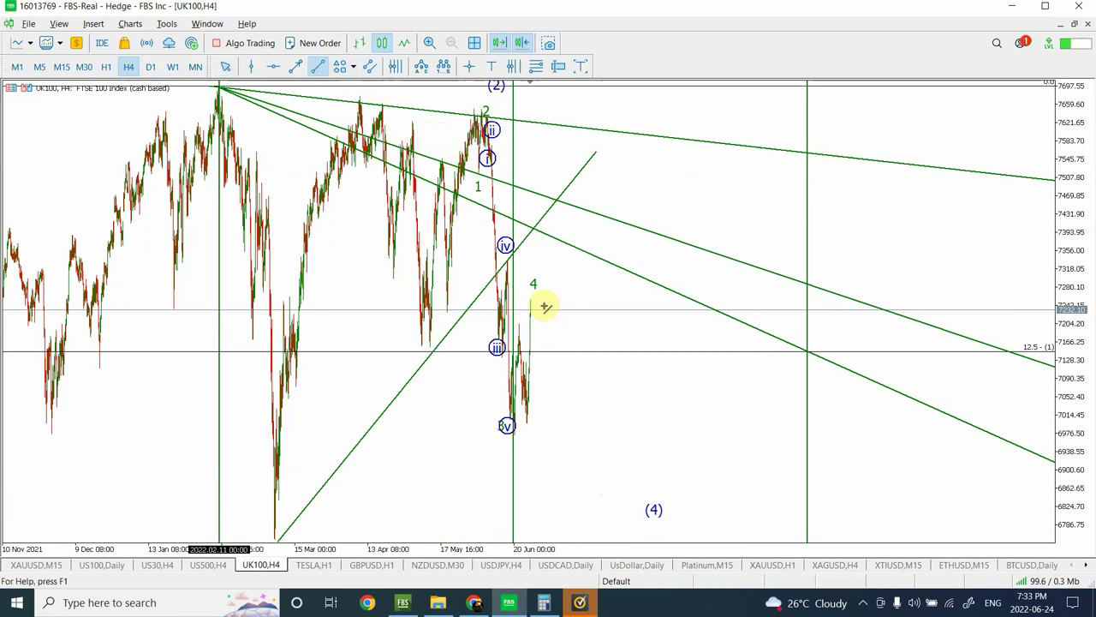
drag(538, 303, 558, 537)
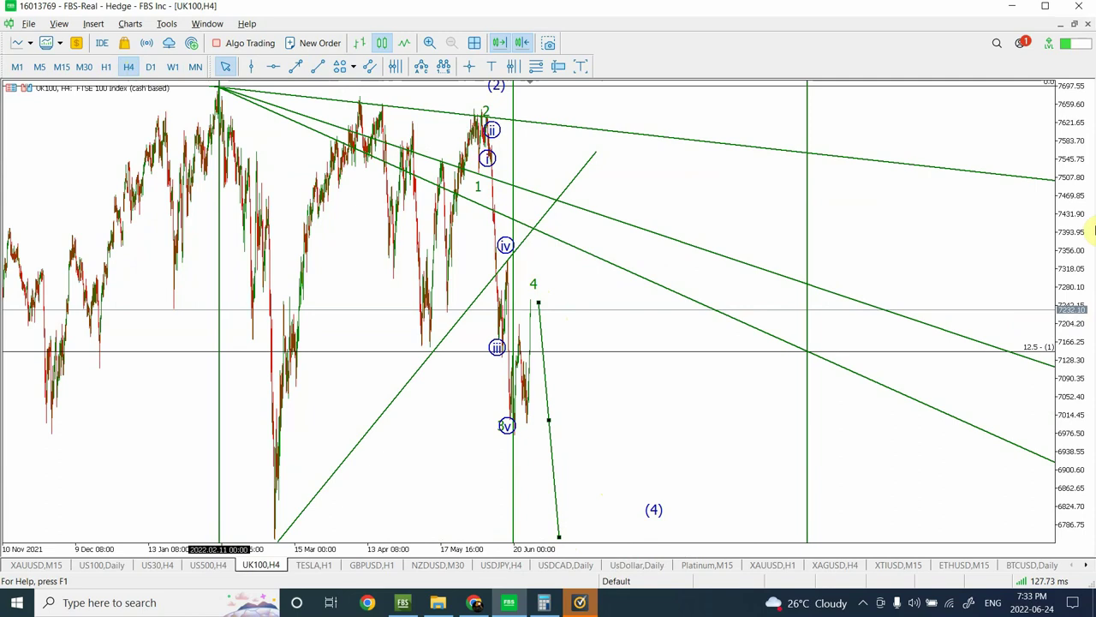
drag(1079, 381, 1085, 573)
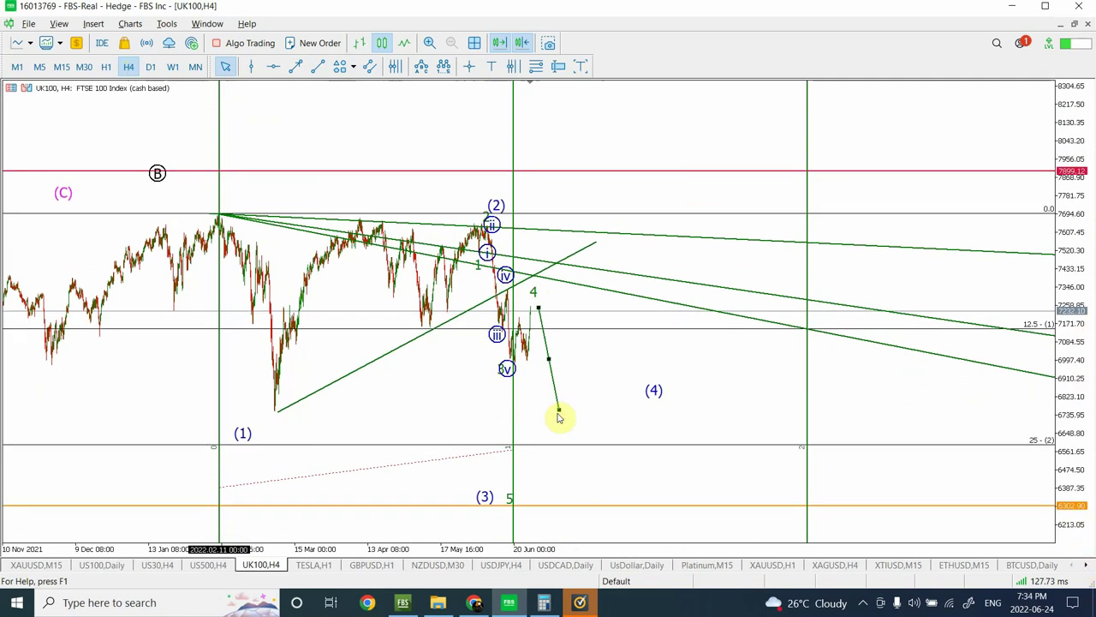
drag(560, 412, 564, 498)
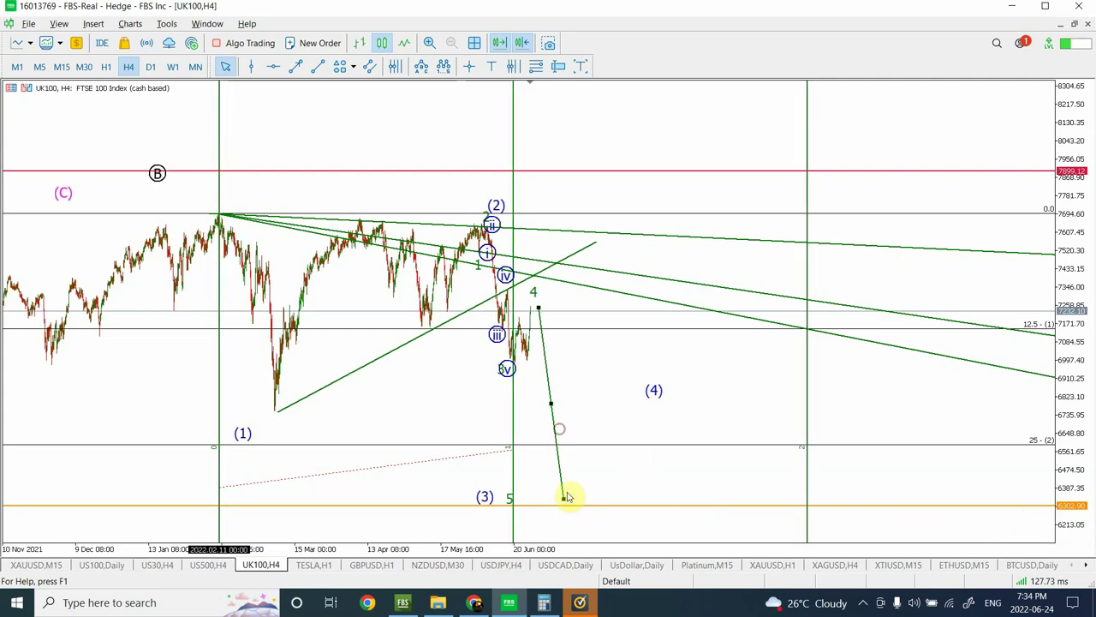
drag(564, 501, 554, 437)
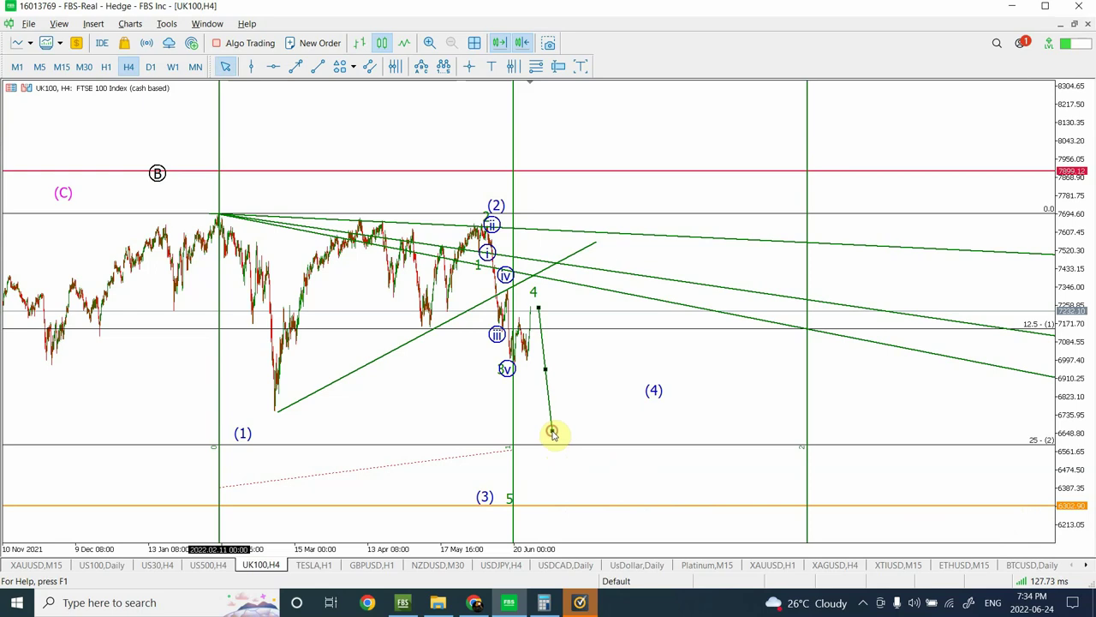
click(318, 68)
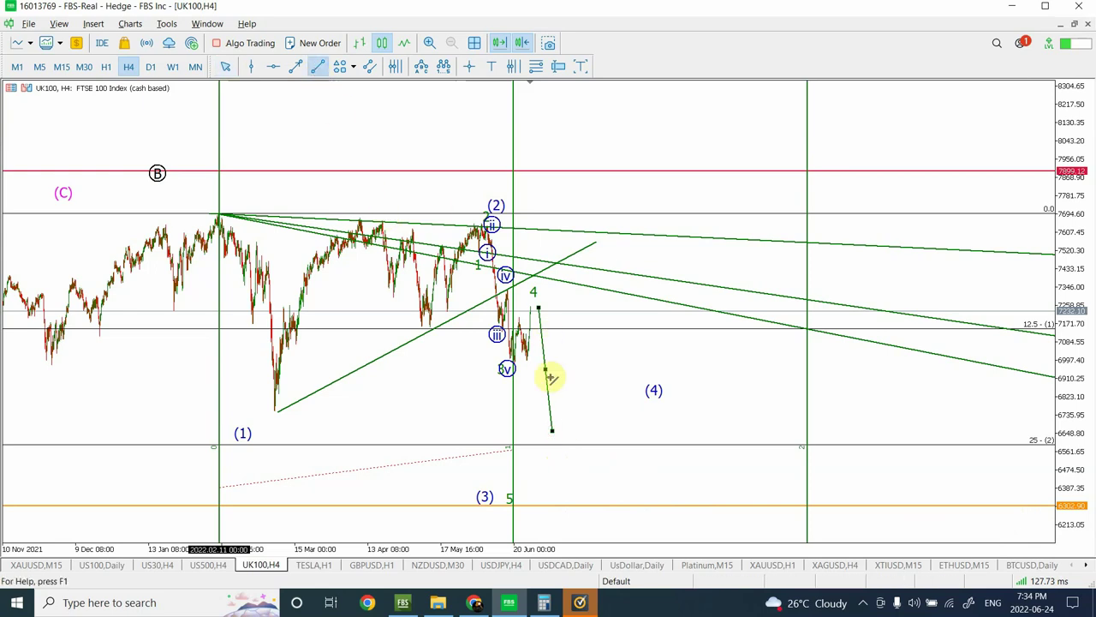
drag(553, 430, 567, 370)
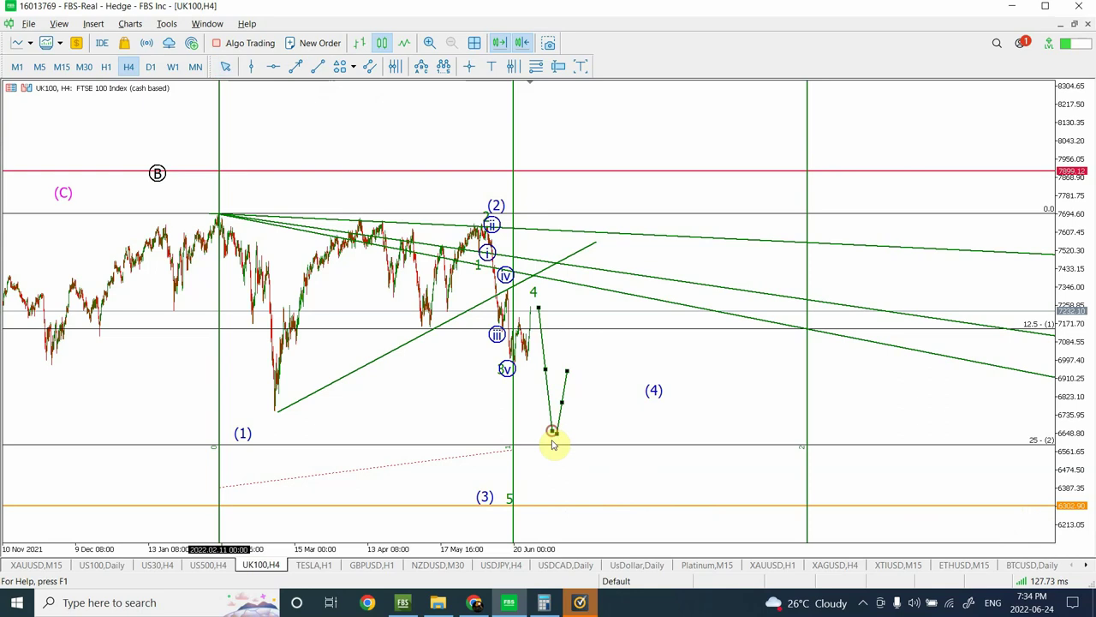
drag(556, 441, 556, 451)
drag(567, 370, 567, 386)
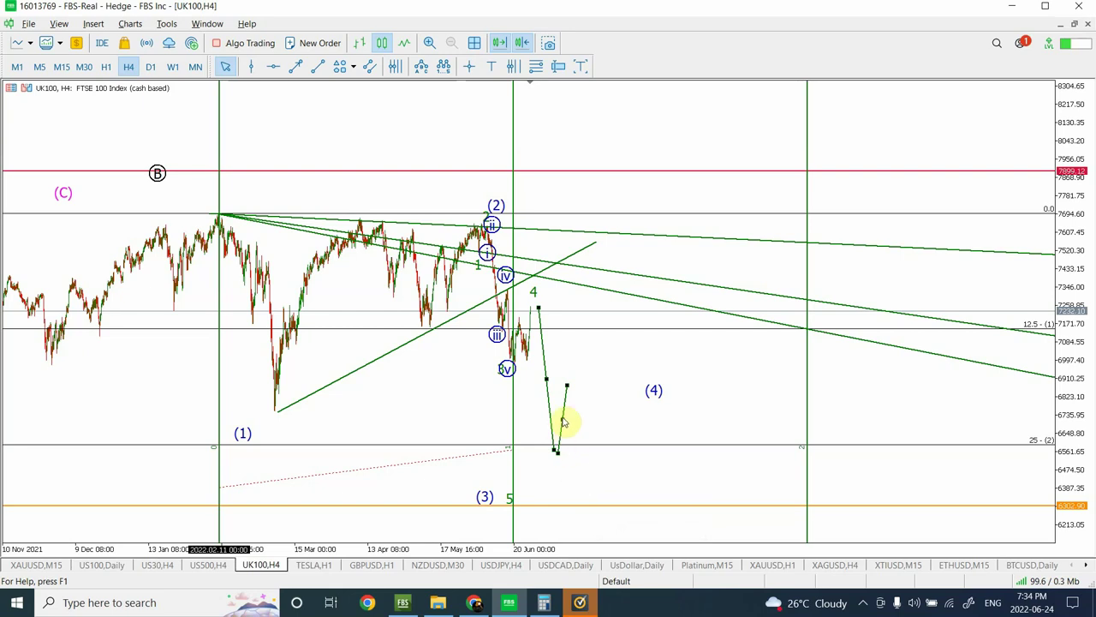
drag(561, 422, 590, 422)
Replace the sketched projection lines with one trend line from the wave 4 peak to the orange level
key(Delete)
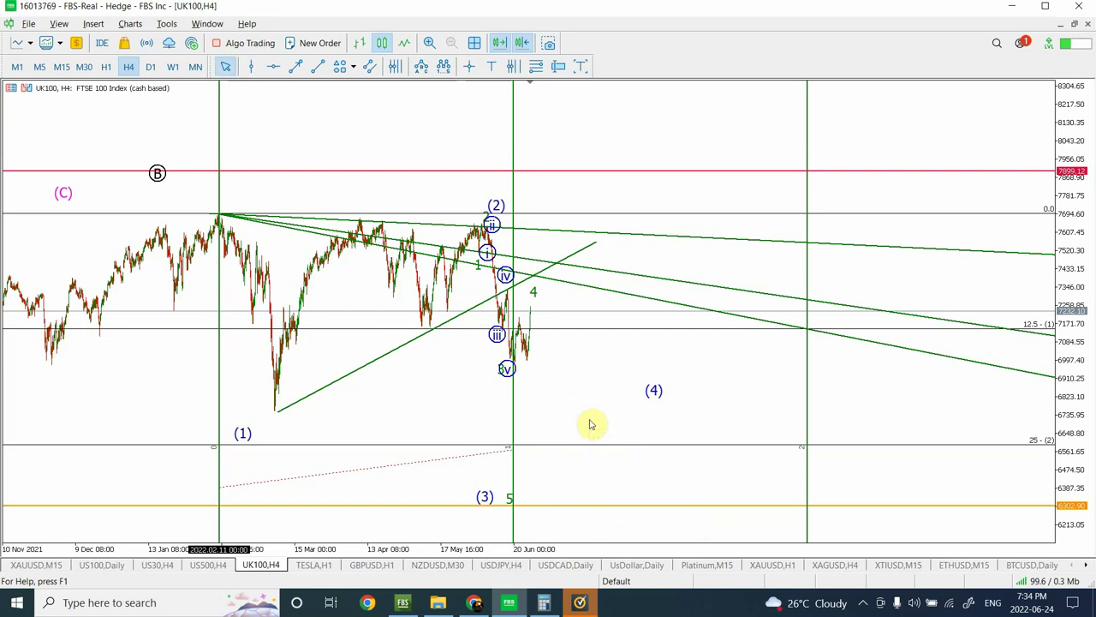
click(317, 67)
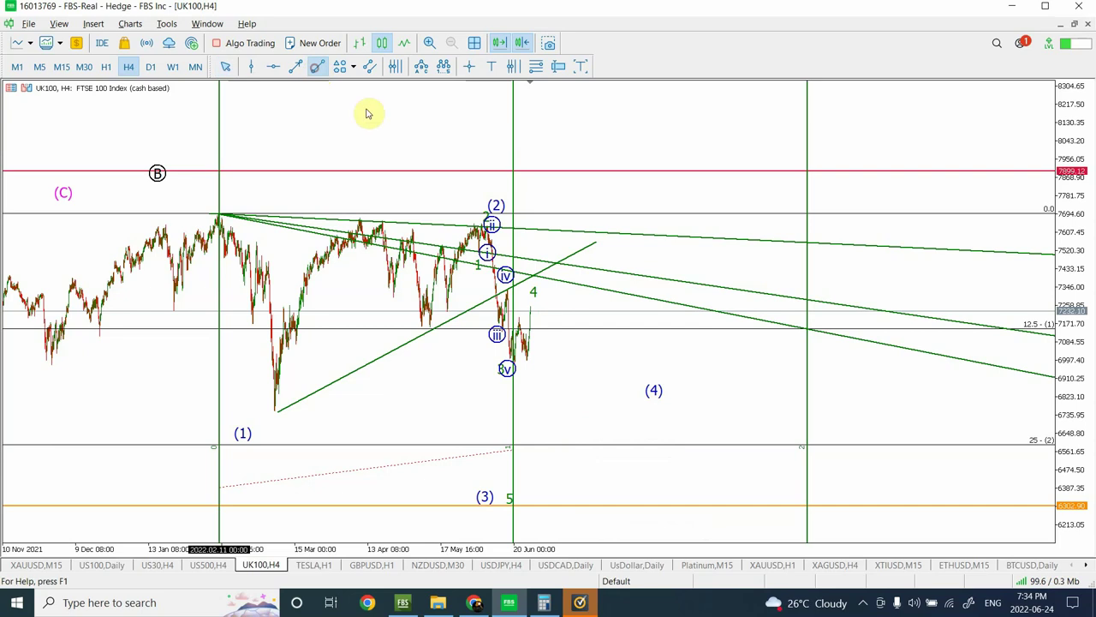
drag(535, 306, 573, 503)
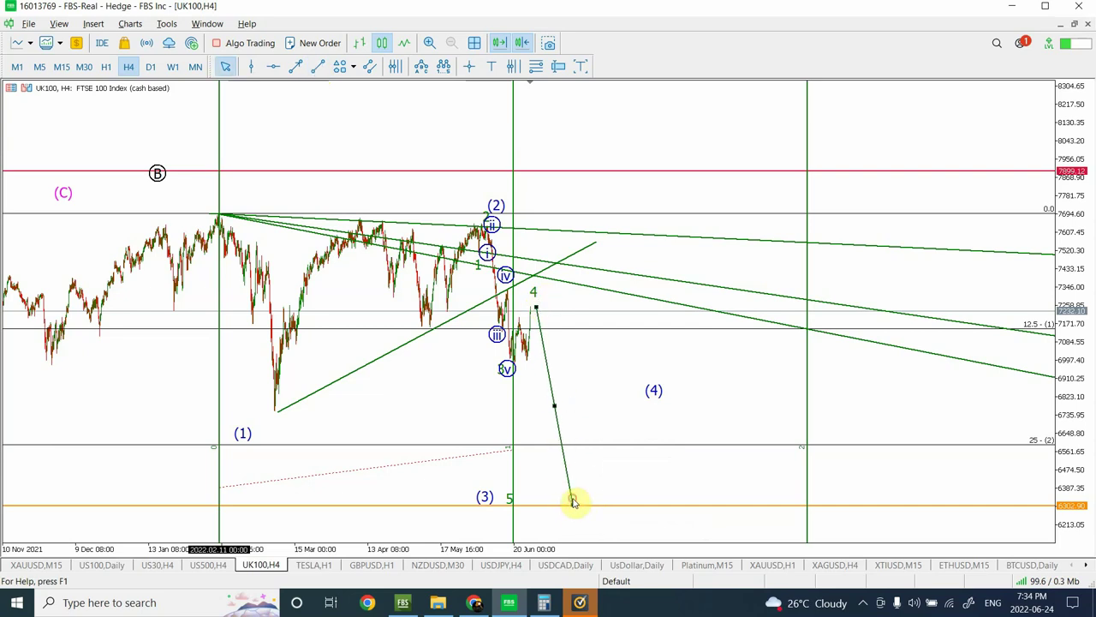
click(551, 448)
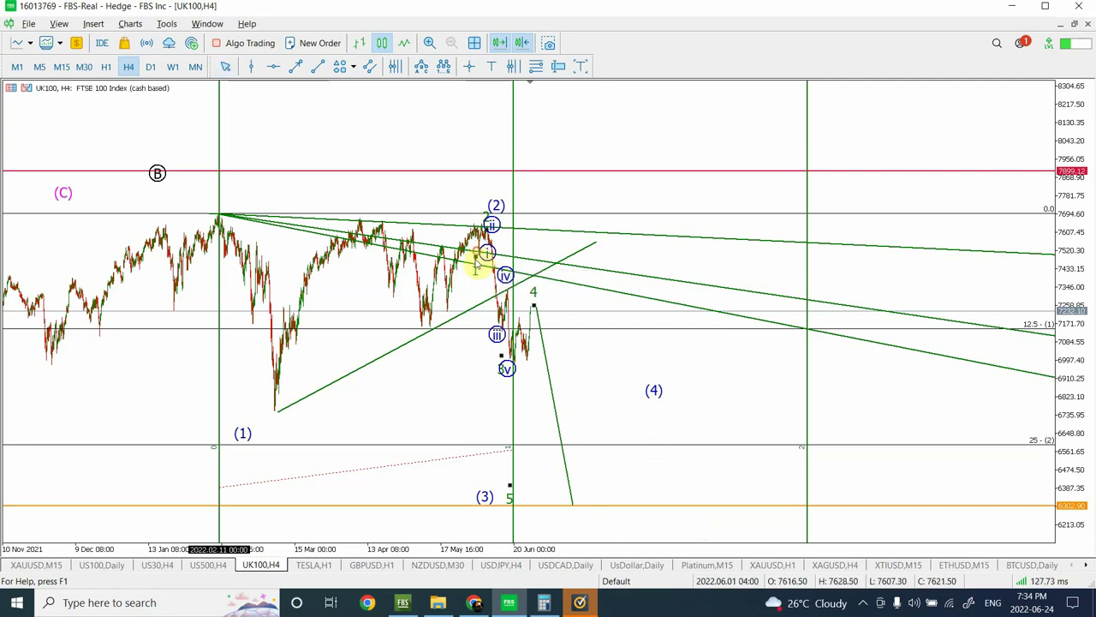
Realign green wave points 1–5 along the new projection, then open the TESLA H1 chart
drag(477, 252, 483, 358)
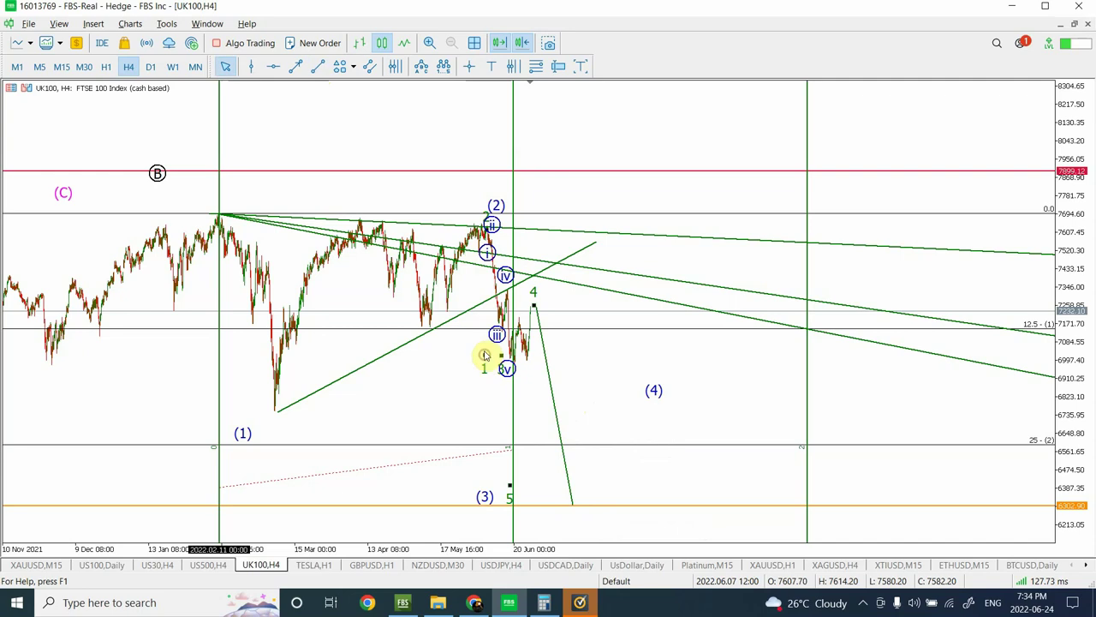
click(488, 212)
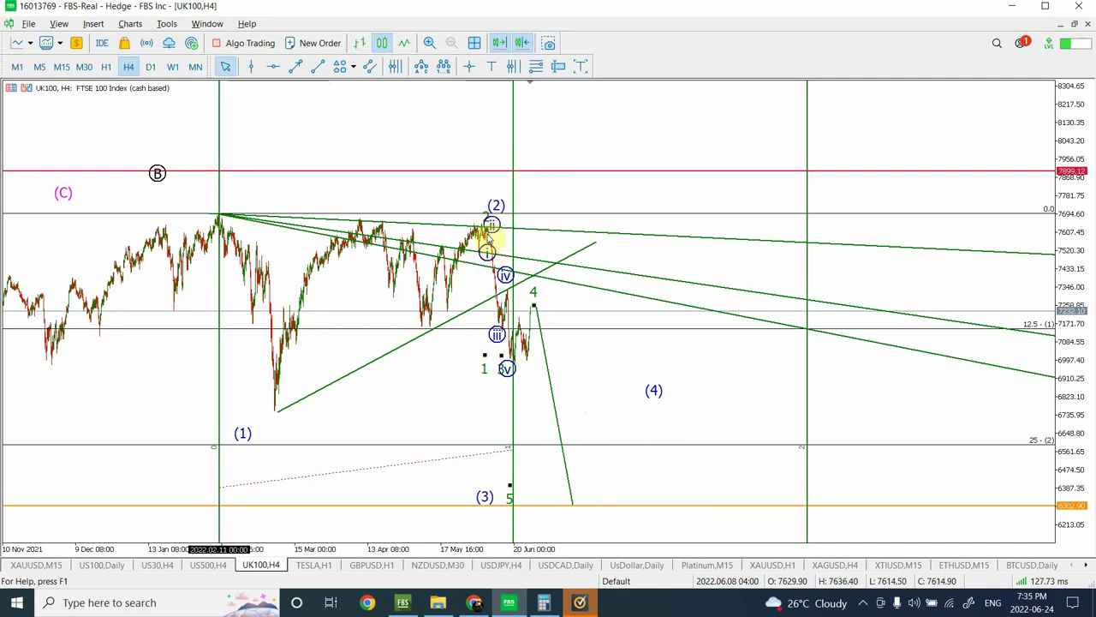
drag(489, 233, 527, 298)
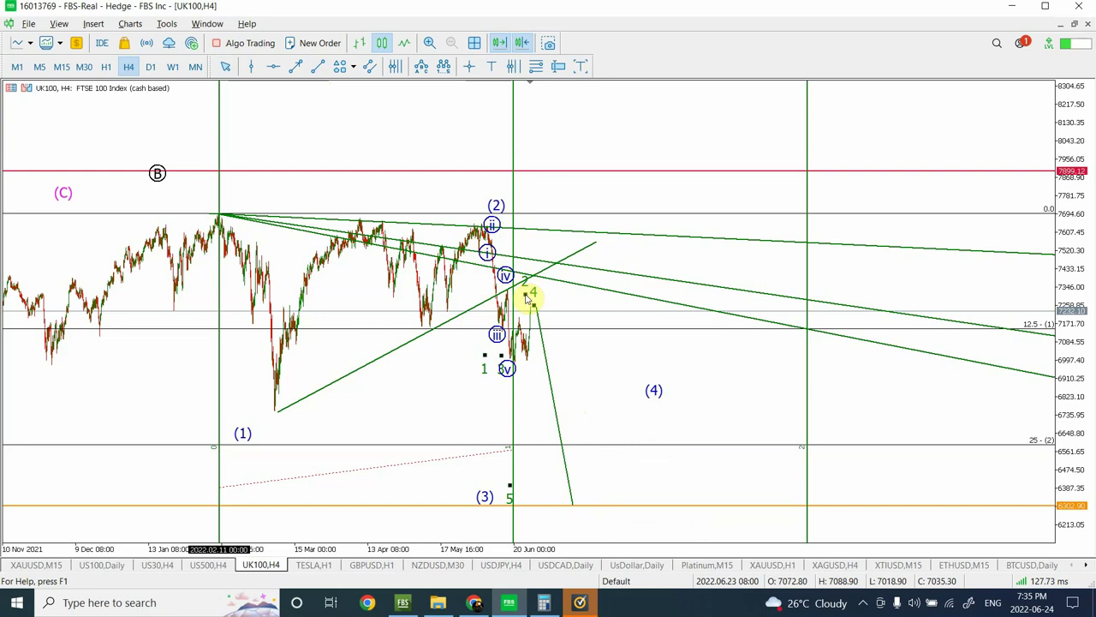
drag(503, 356, 539, 436)
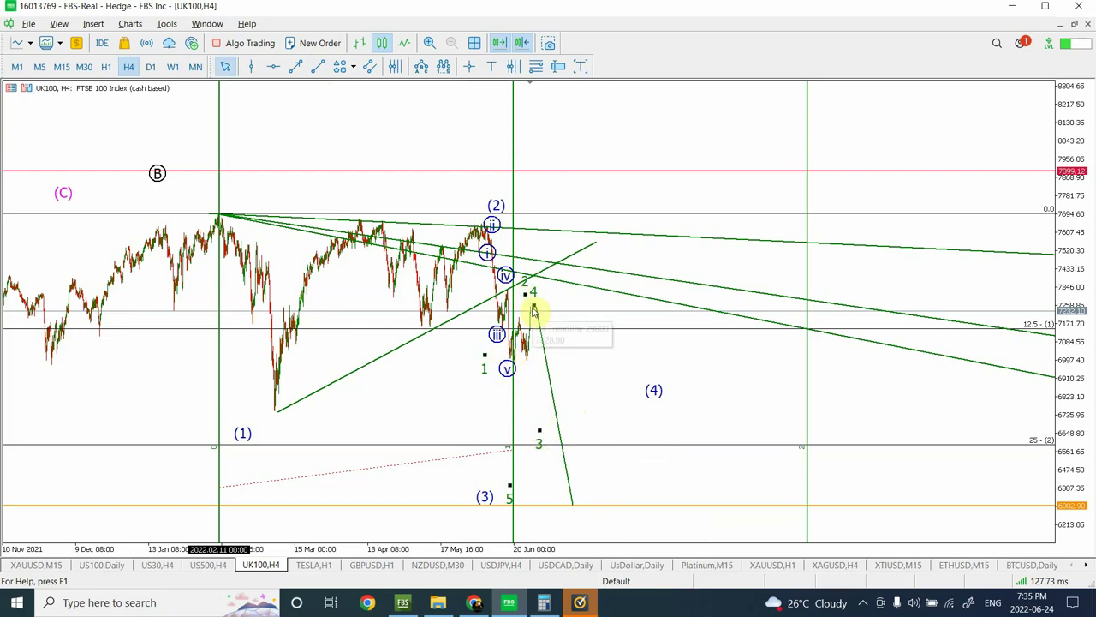
drag(533, 305, 570, 387)
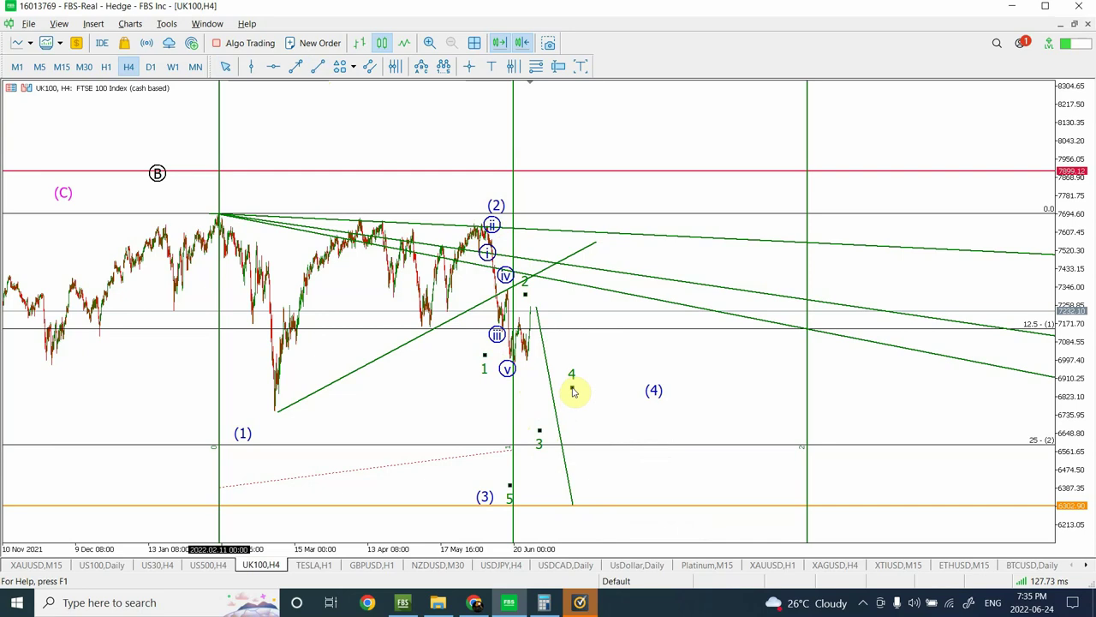
drag(539, 435, 539, 452)
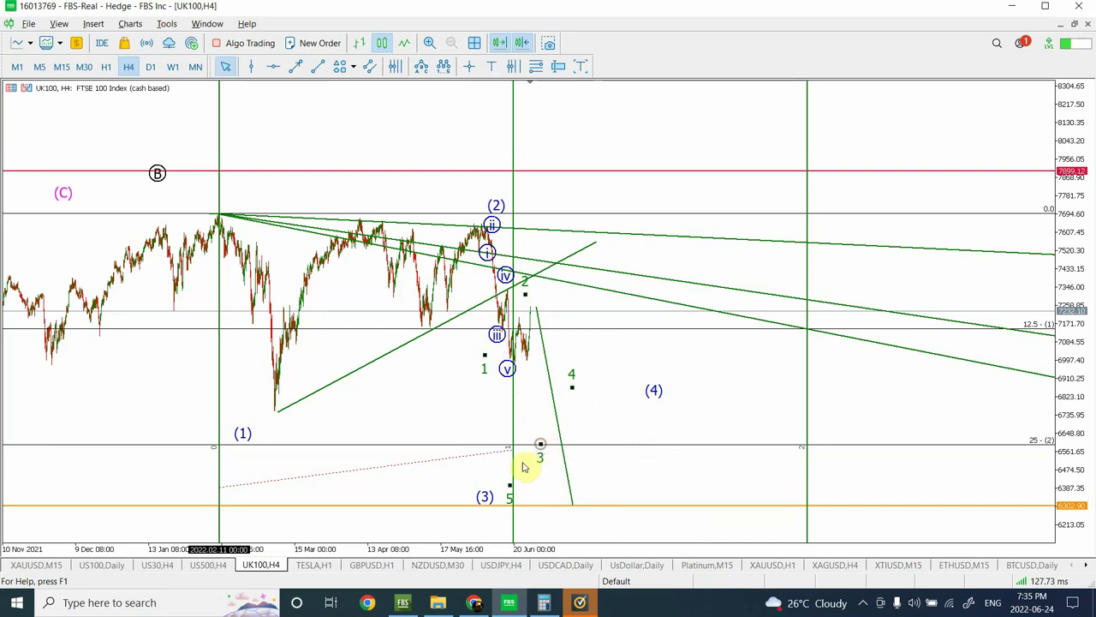
drag(520, 491, 581, 487)
click(574, 387)
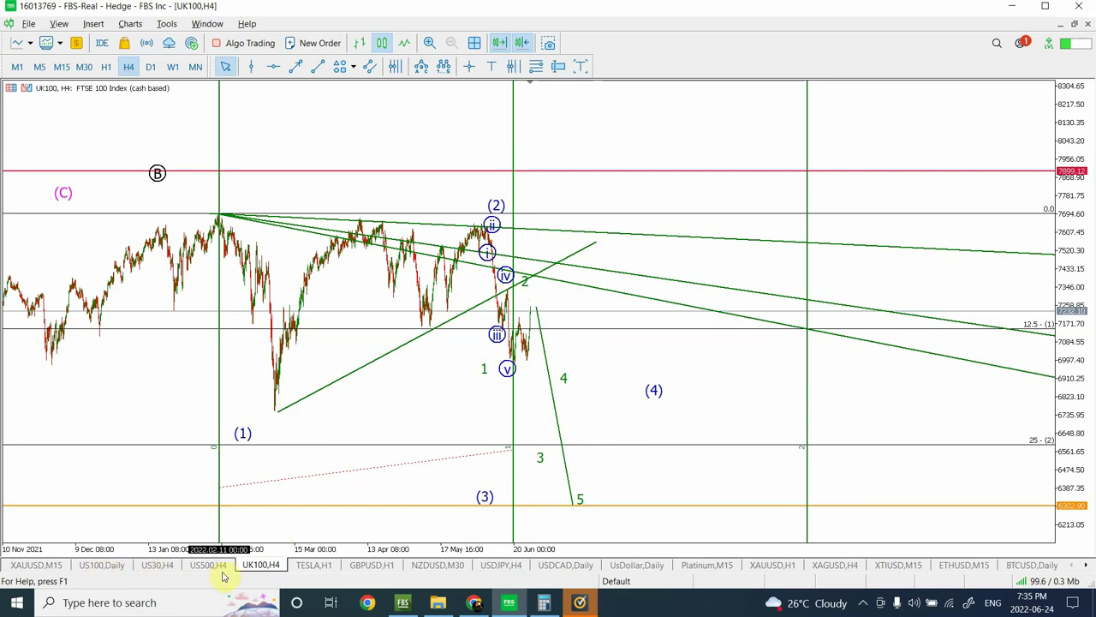
click(326, 566)
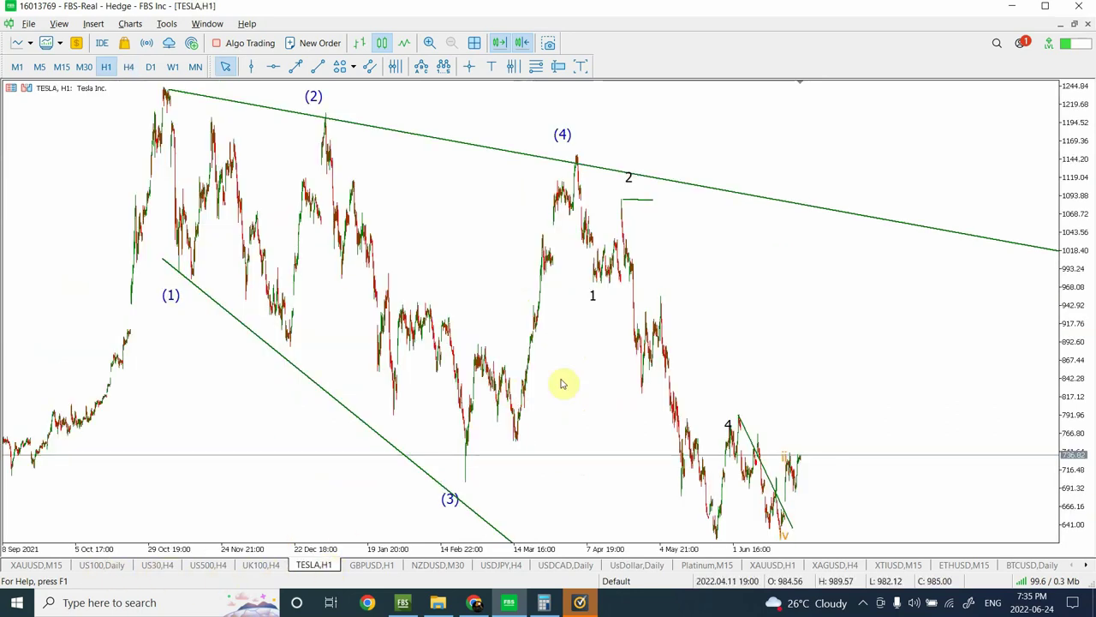
Delete the short descending trendline near wave 4 and compress the price scale to show lower prices
double_click(758, 452)
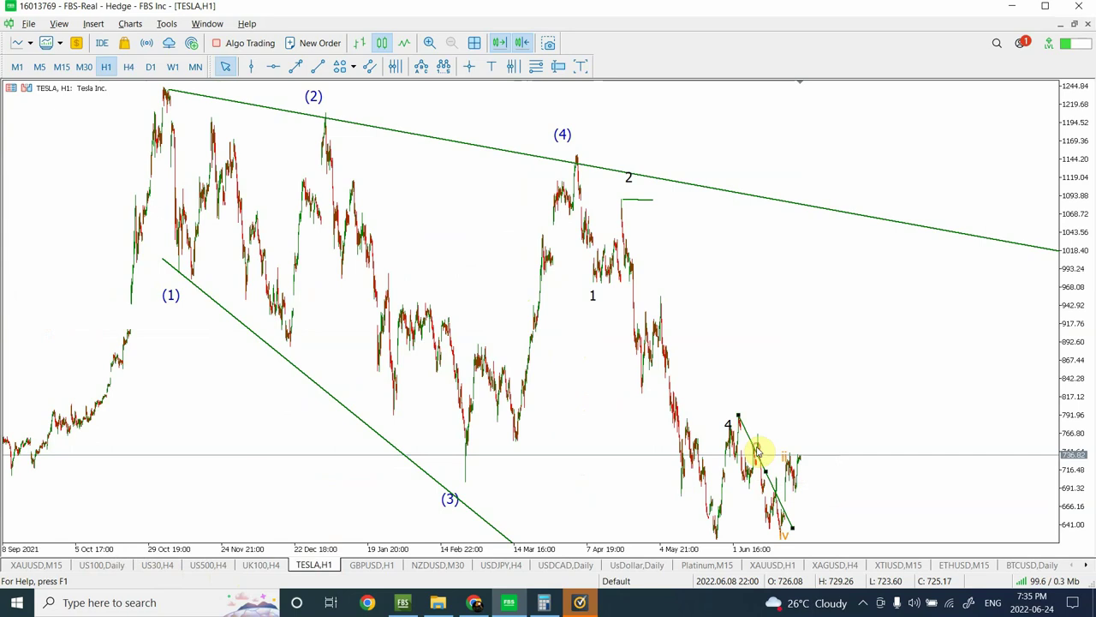
drag(770, 474, 858, 434)
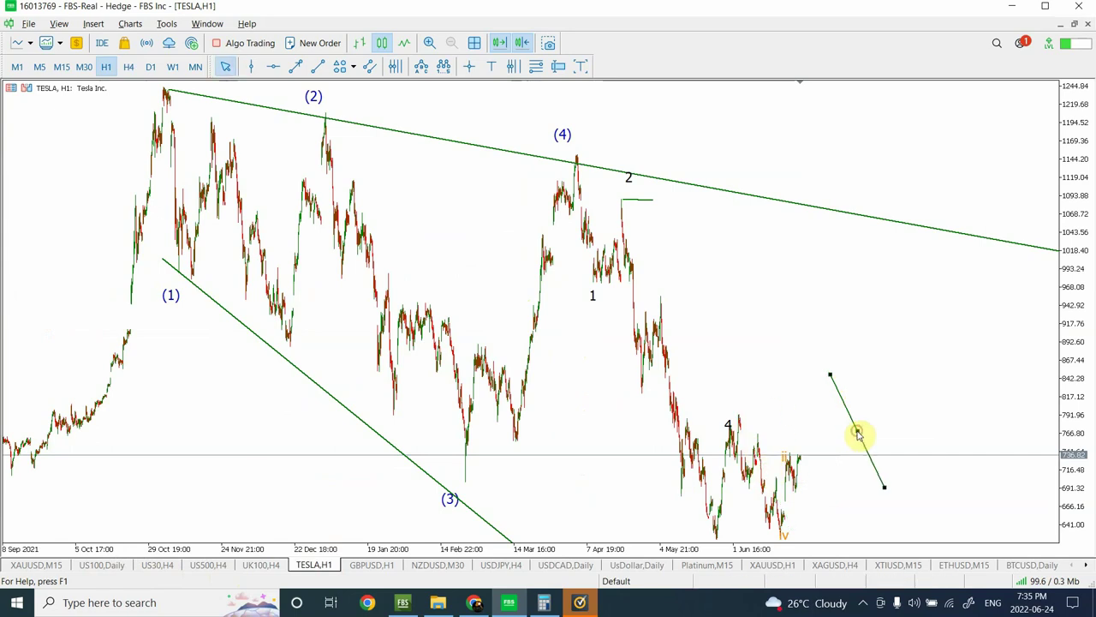
key(Delete)
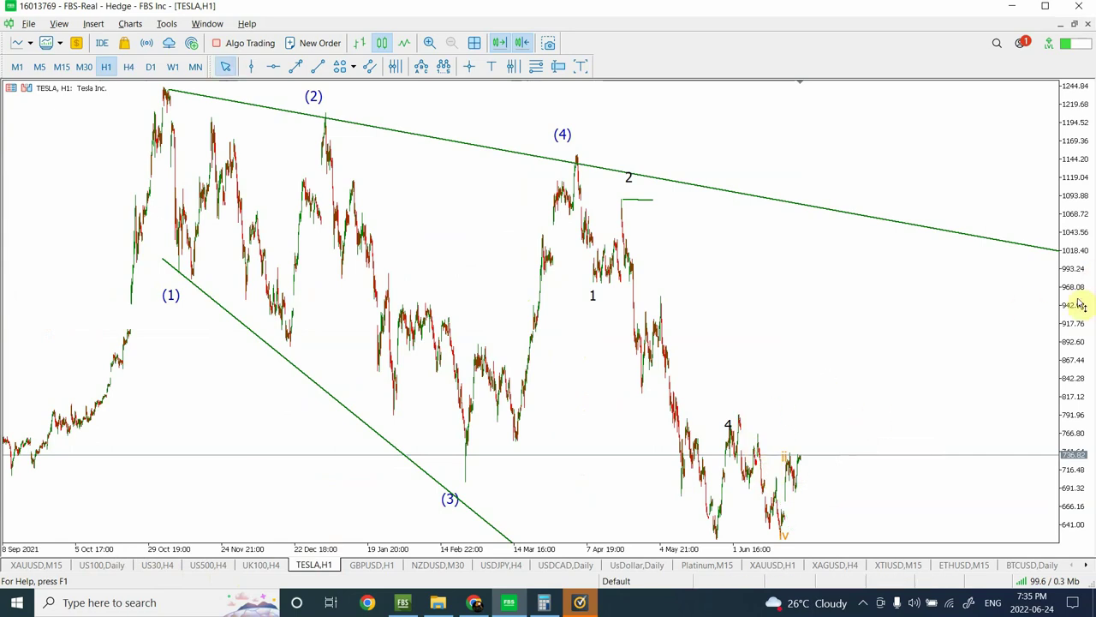
drag(1081, 304, 1076, 446)
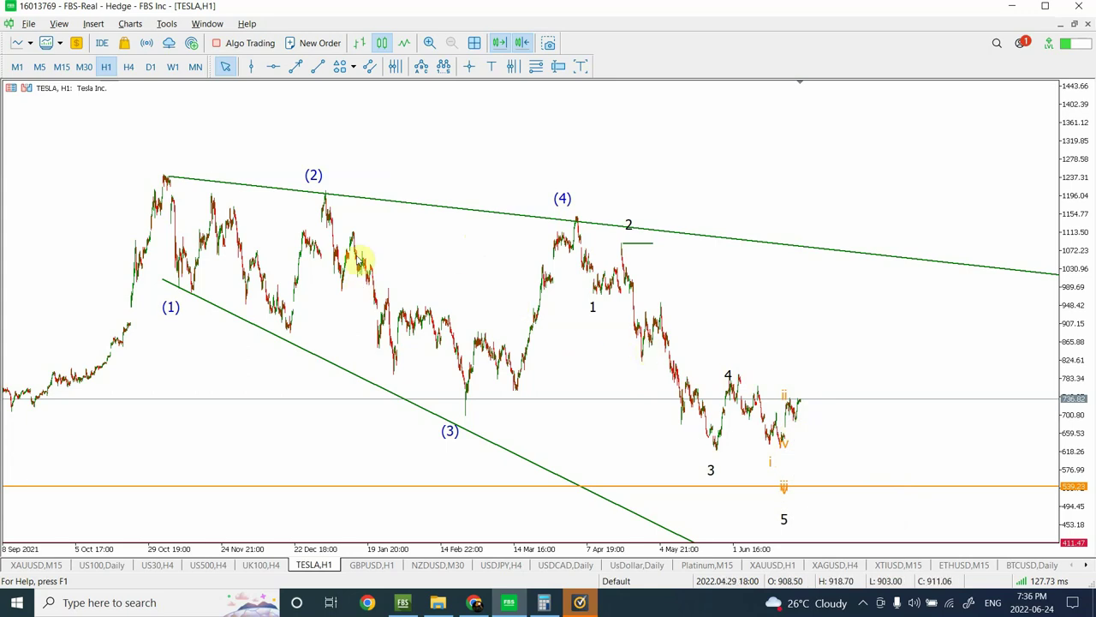
Draw the first green projection leg falling from the latest high and trim its lower end
click(318, 66)
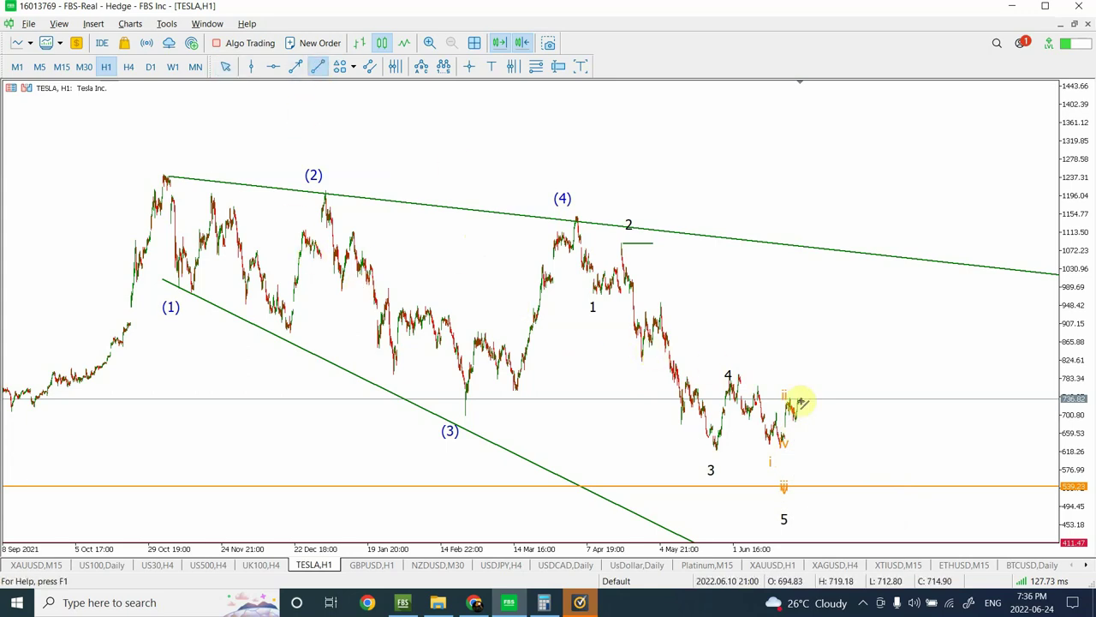
drag(801, 399, 810, 452)
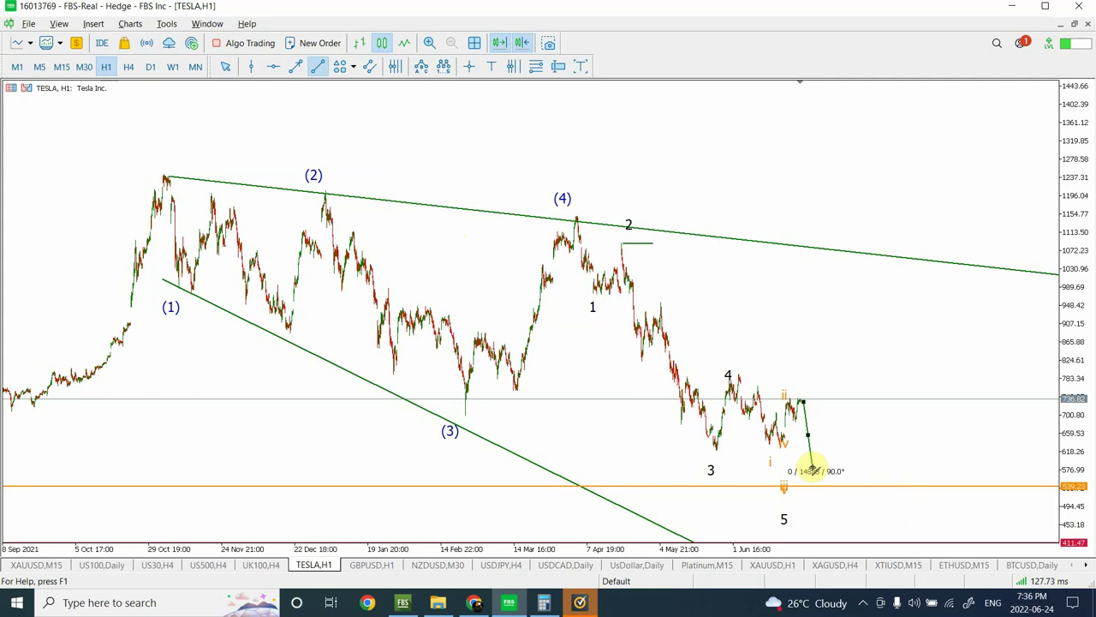
drag(812, 467, 812, 467)
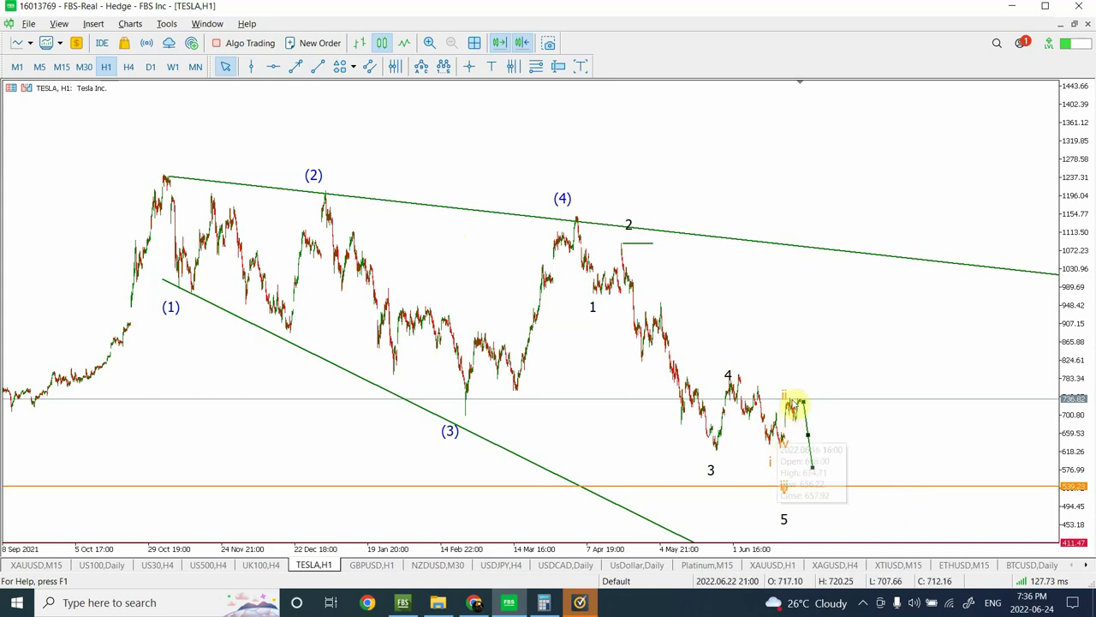
click(814, 467)
drag(820, 467, 810, 463)
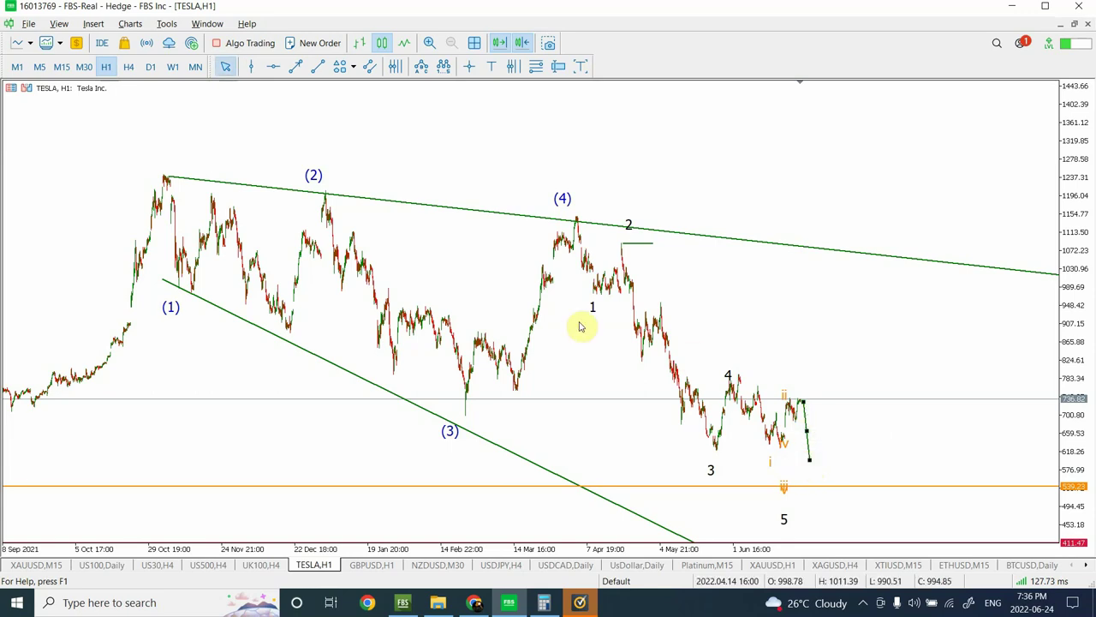
Add a short rebound leg and a final leg down toward the orange support line
click(316, 68)
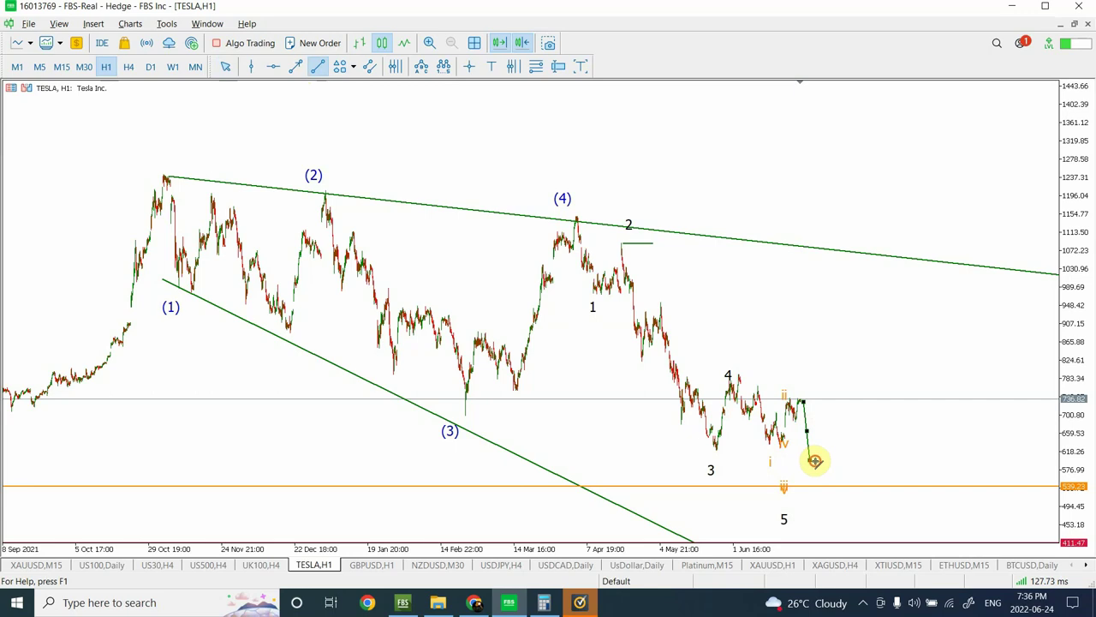
drag(821, 438, 822, 438)
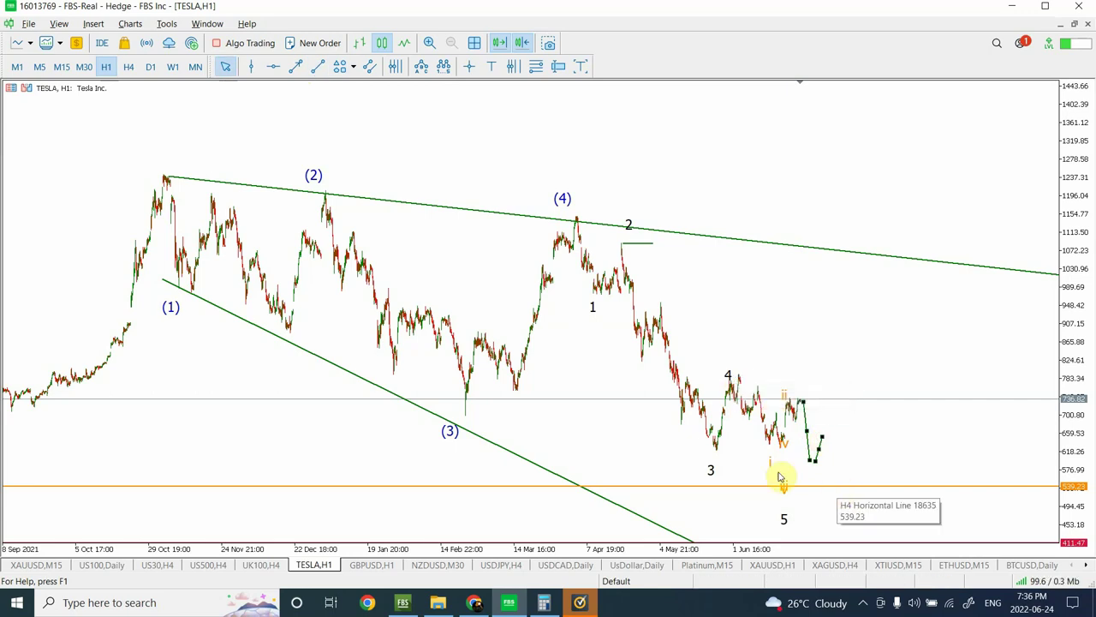
click(319, 68)
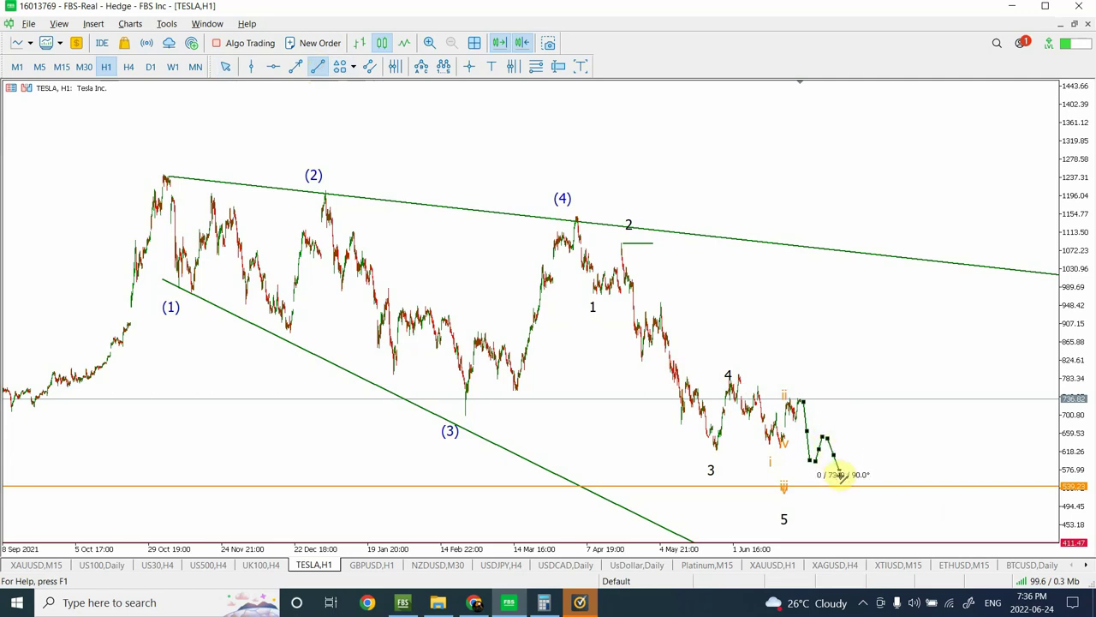
drag(842, 486, 842, 484)
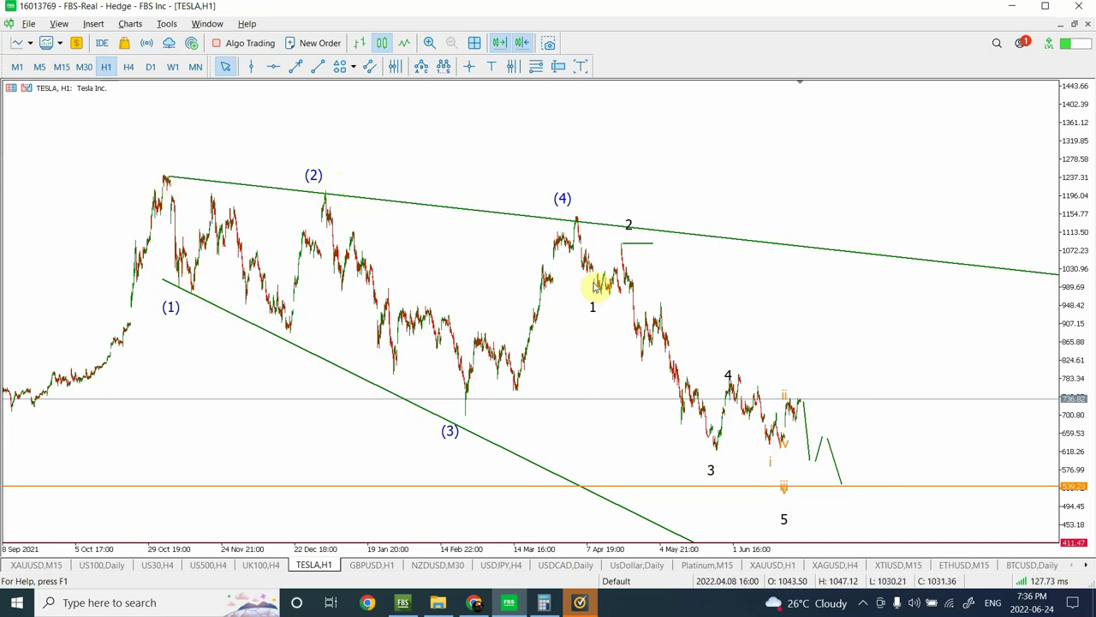
drag(1090, 415, 1086, 448)
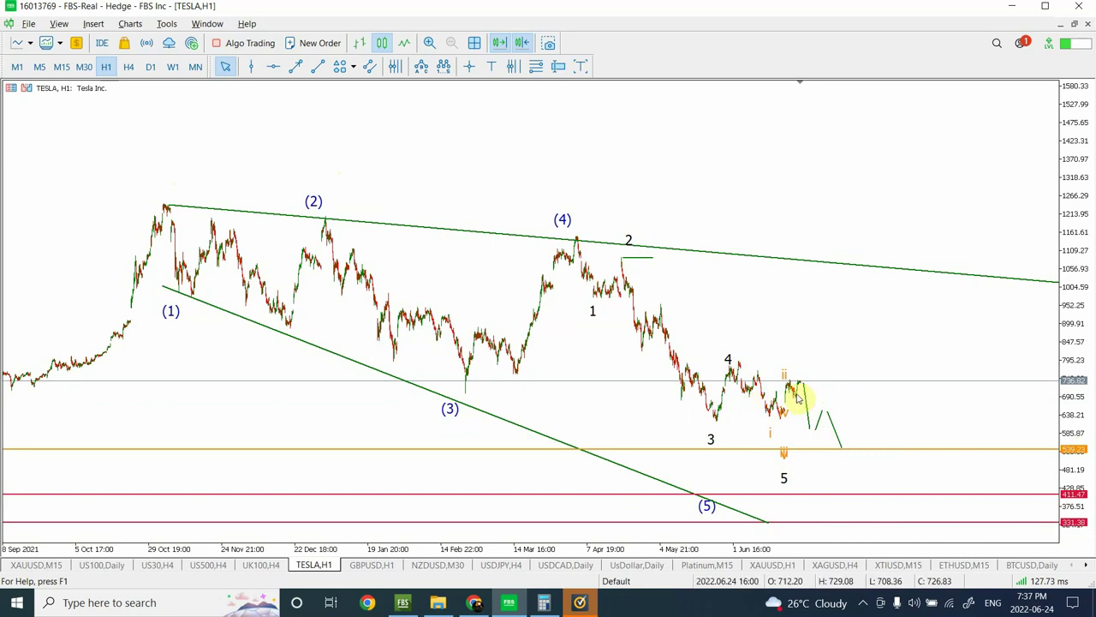
mouse_move(797, 393)
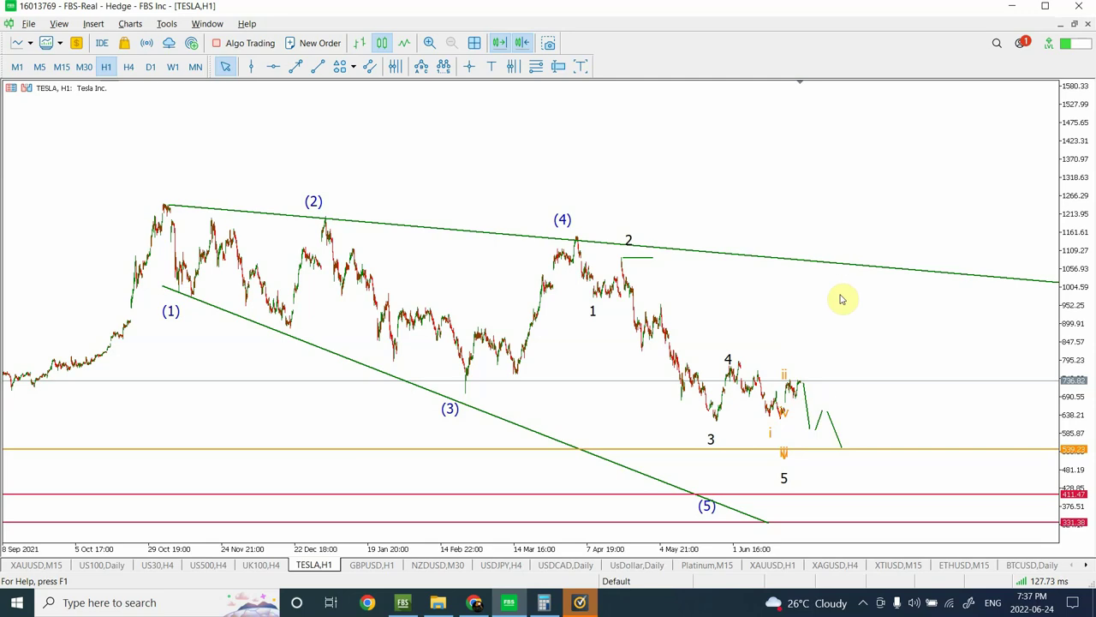
Show GBPUSD daily zoomed in four steps onto Feb–Jun 2022, glancing at USDCAD daily before returning
click(378, 567)
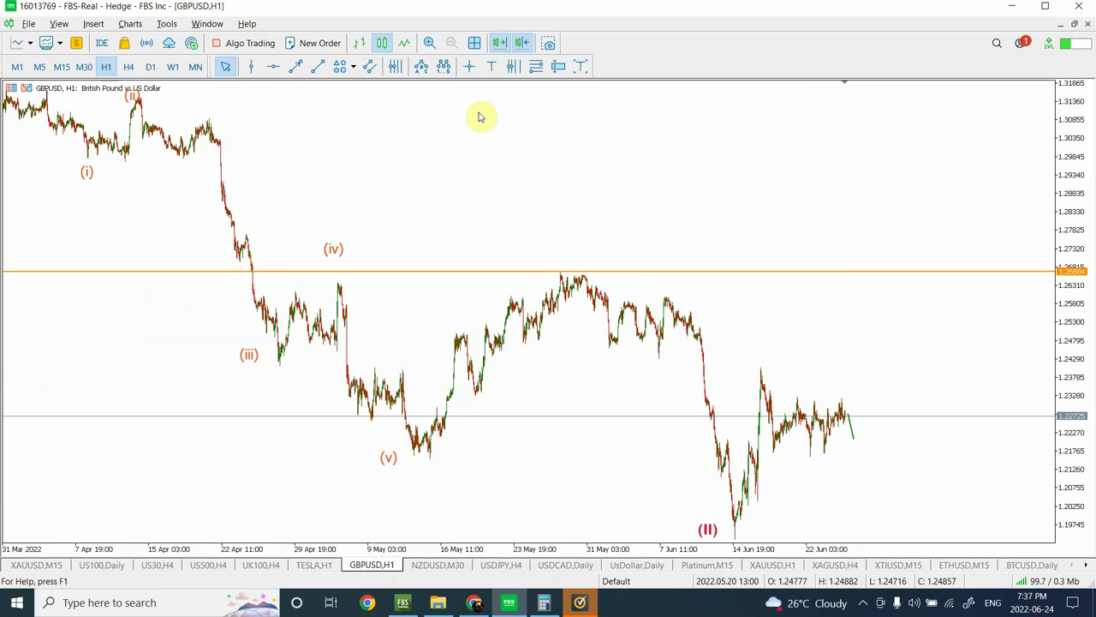
click(149, 68)
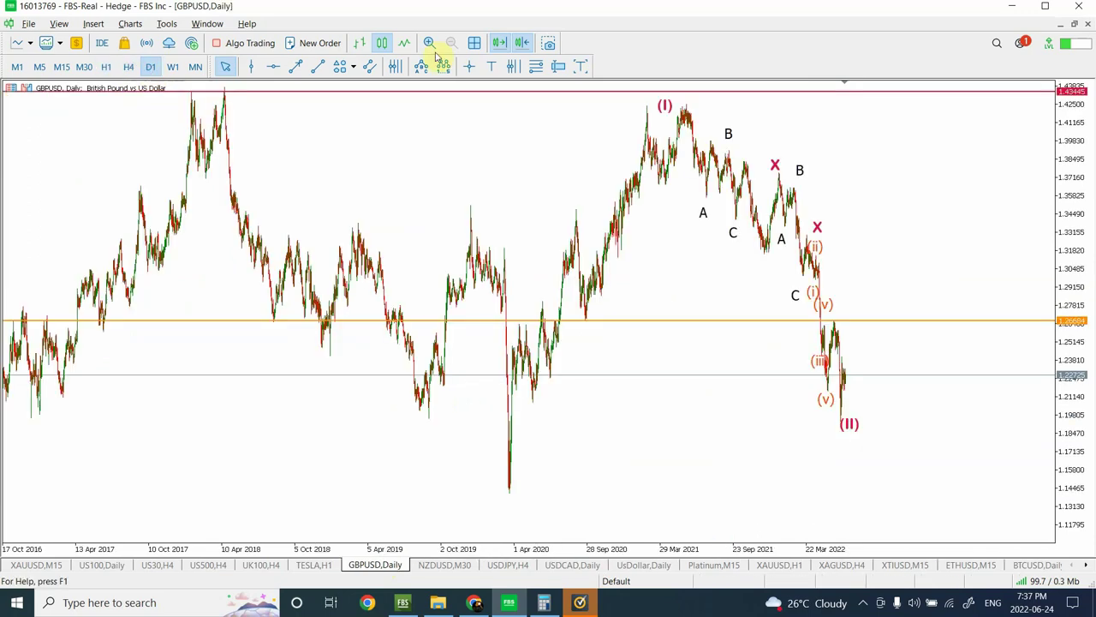
click(431, 42)
click(431, 42)
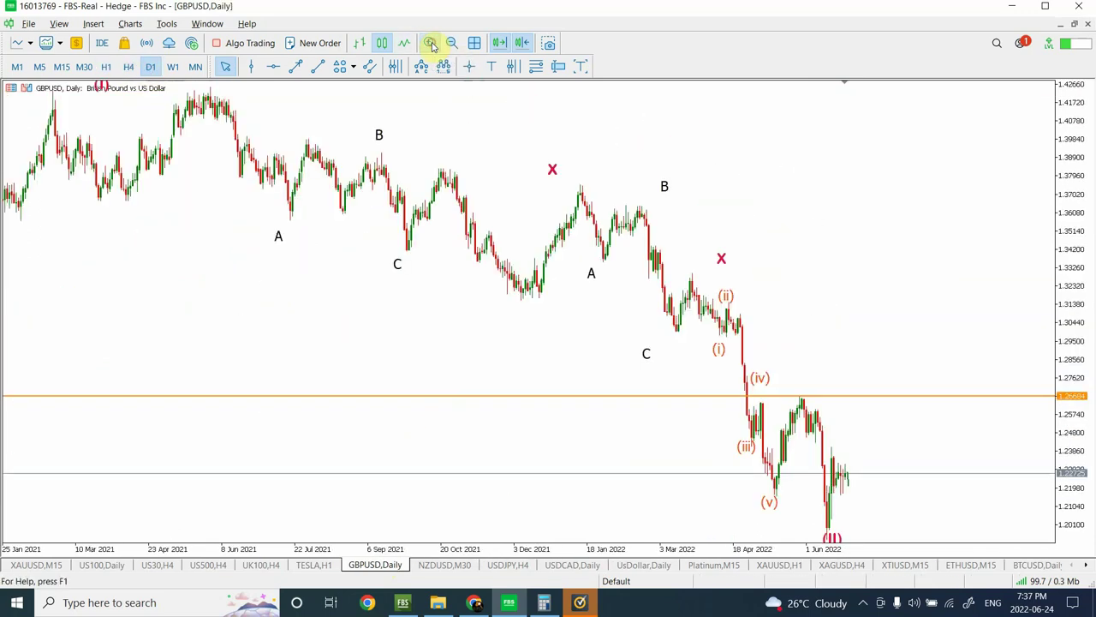
click(431, 43)
click(431, 43)
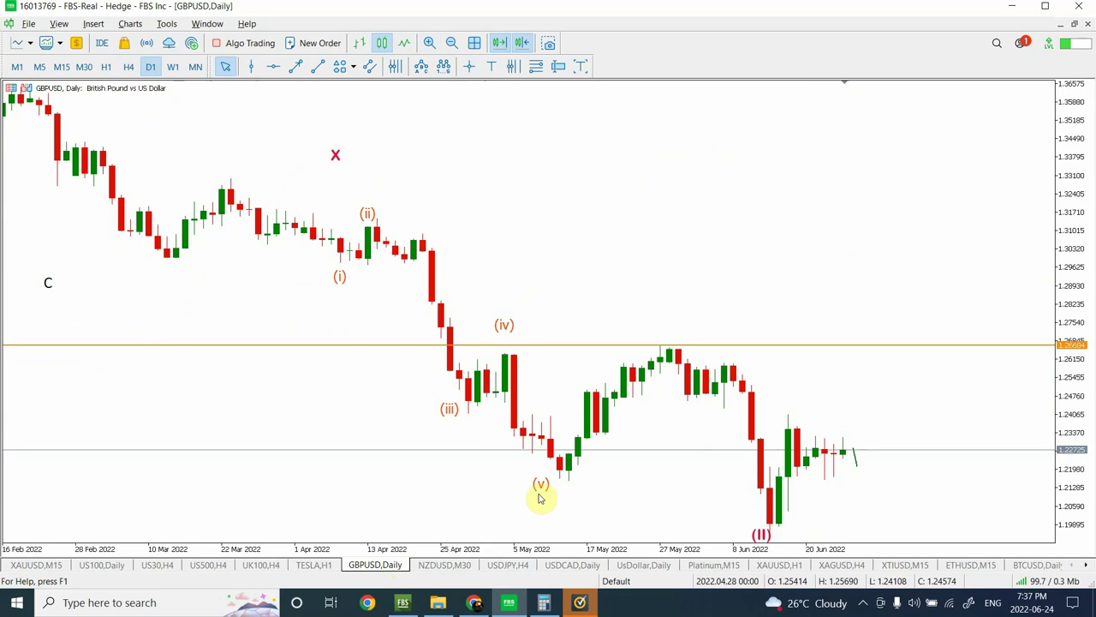
click(569, 565)
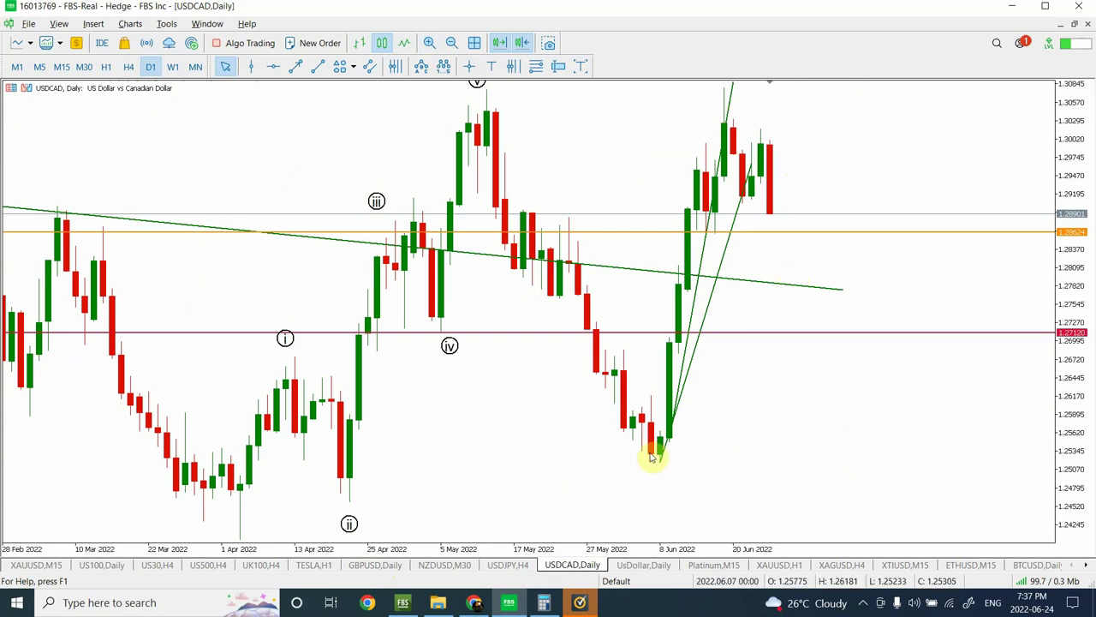
click(375, 566)
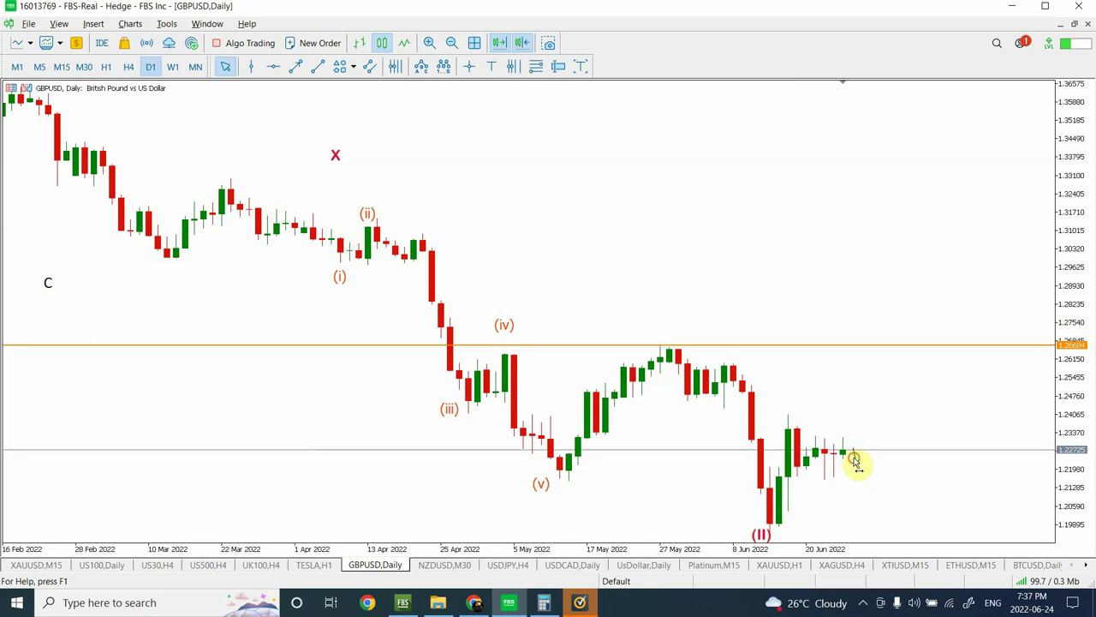
Reshape the green GBPUSD projection into a steep upward line anchored at the latest candle
drag(854, 450, 852, 399)
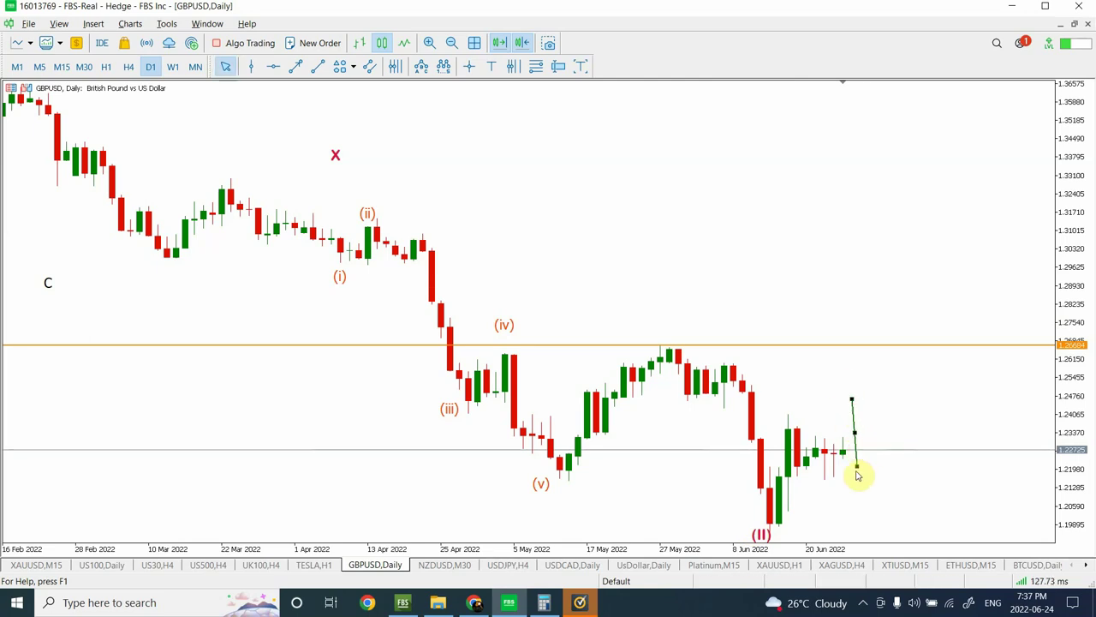
drag(851, 468, 843, 467)
drag(852, 400, 861, 377)
drag(844, 469, 851, 466)
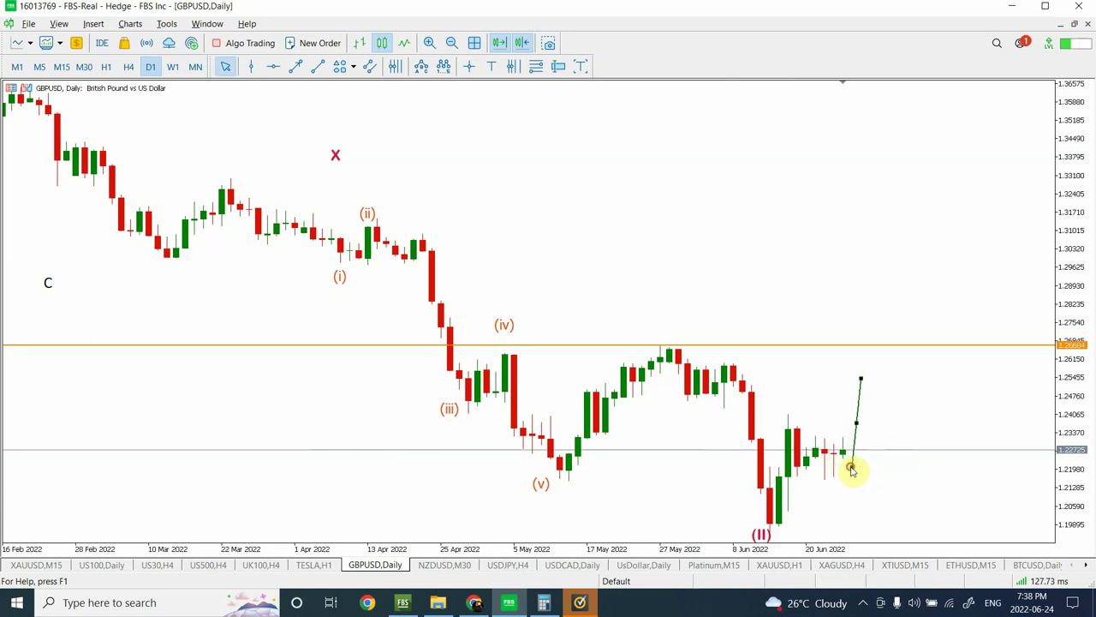
Review GBPUSD on the hourly chart zoomed out, then switch to 15-minute candles
click(105, 67)
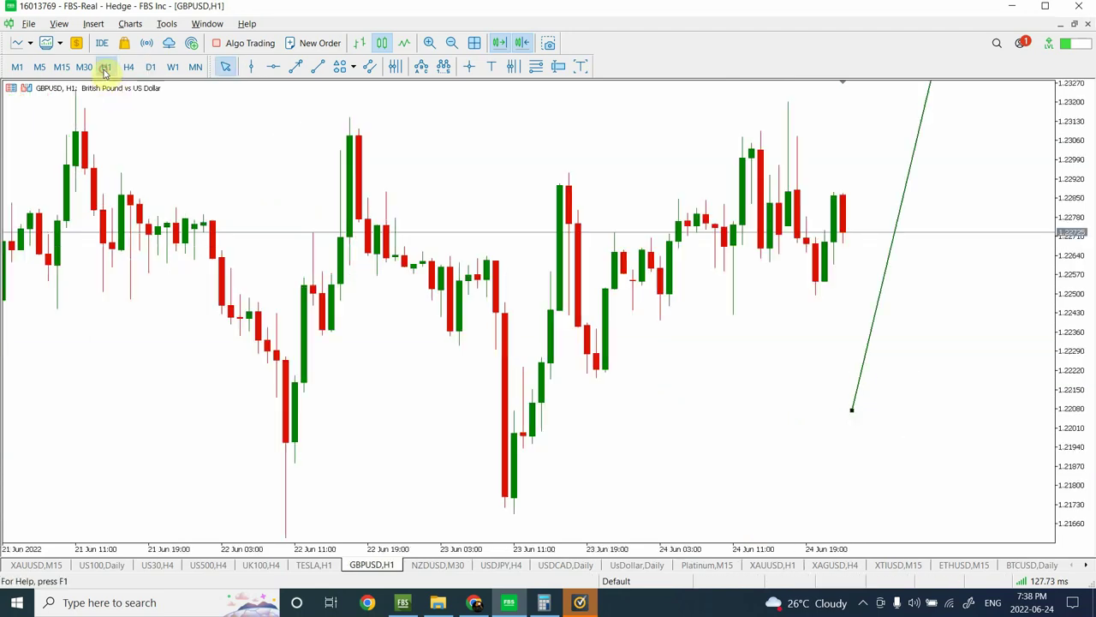
click(454, 43)
click(454, 44)
click(454, 44)
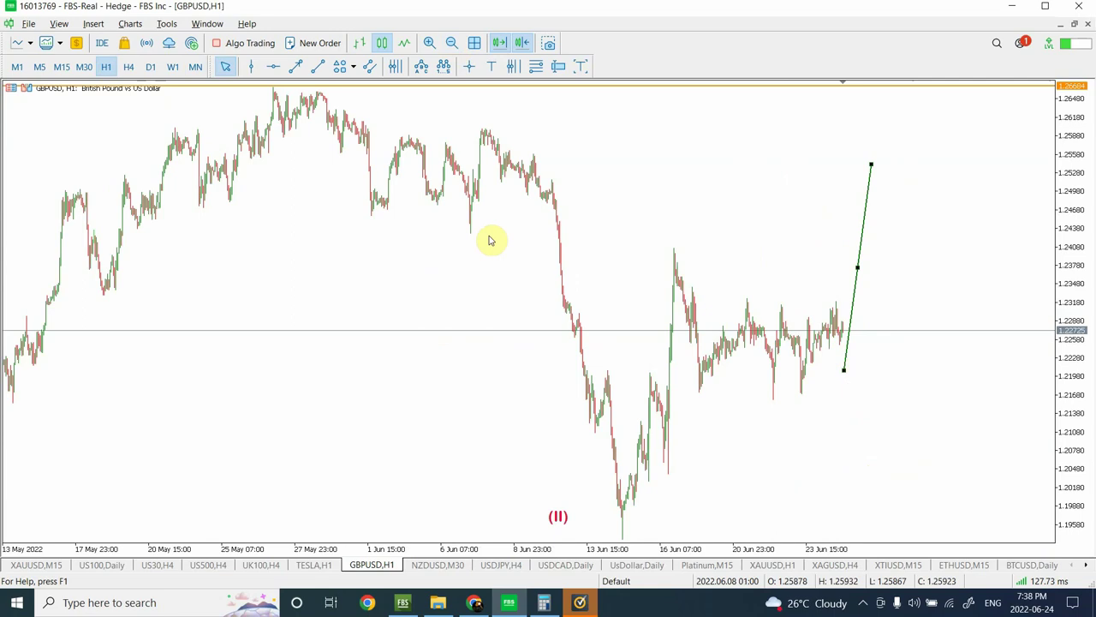
click(67, 68)
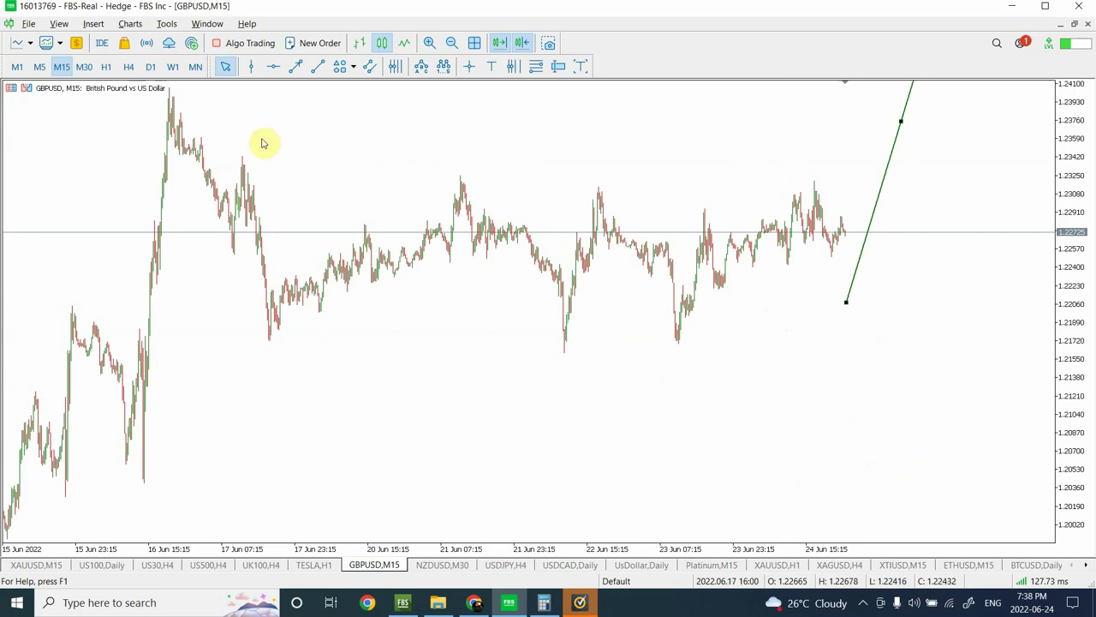
Place an orange horizontal support line at 1.21599 at the recent M15 lows
click(275, 73)
drag(485, 292, 500, 358)
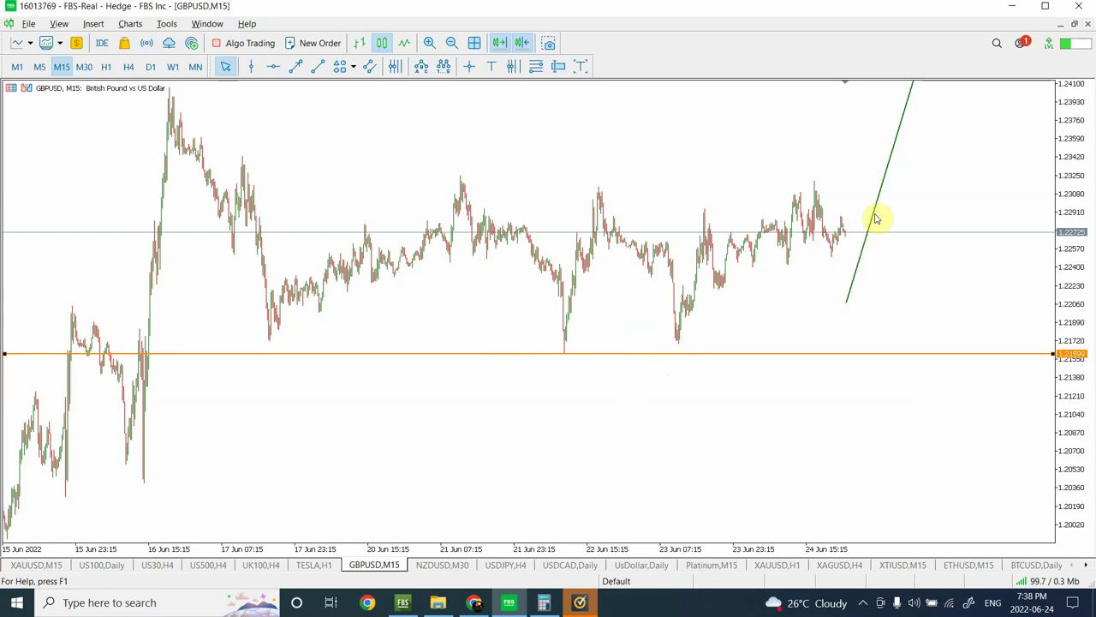
click(453, 44)
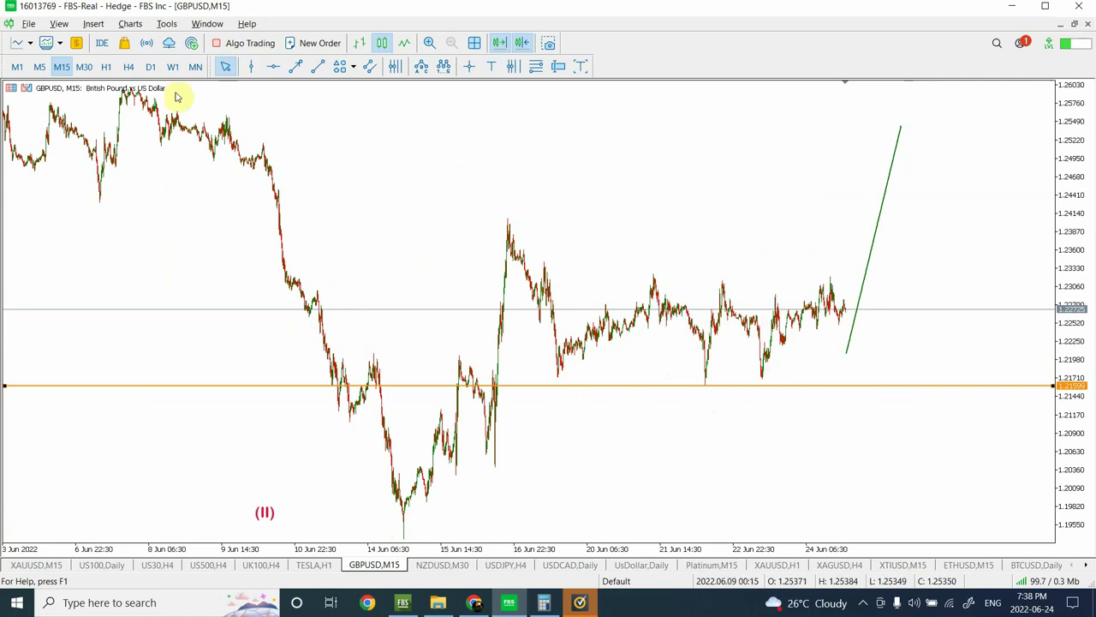
click(431, 43)
click(430, 44)
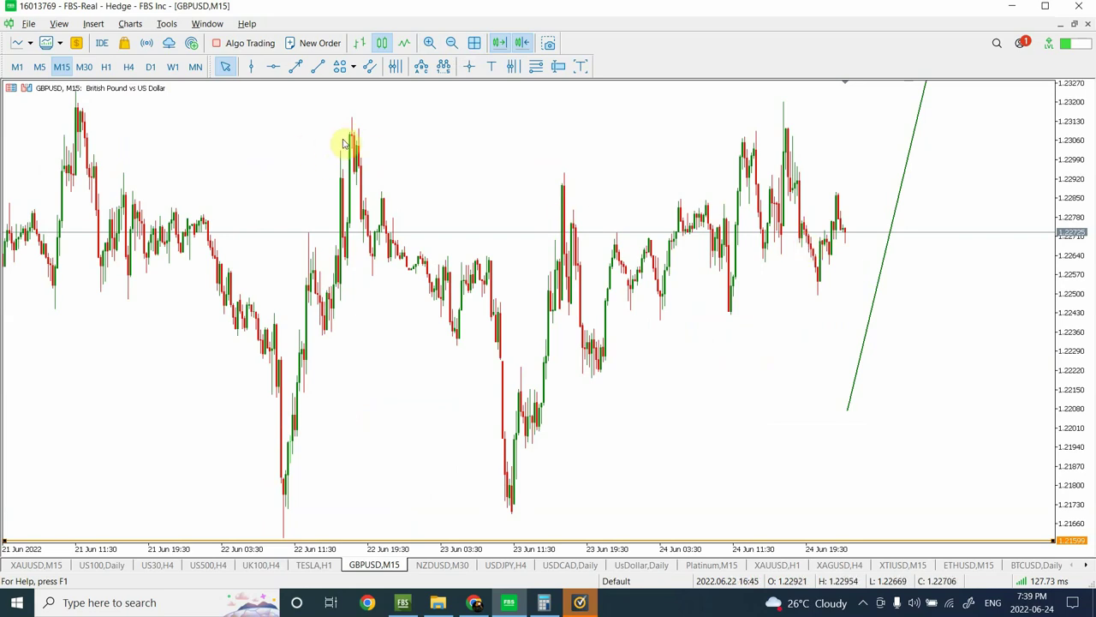
Draw two rising green trendlines along the 23–24 Jun highs and lows
click(317, 69)
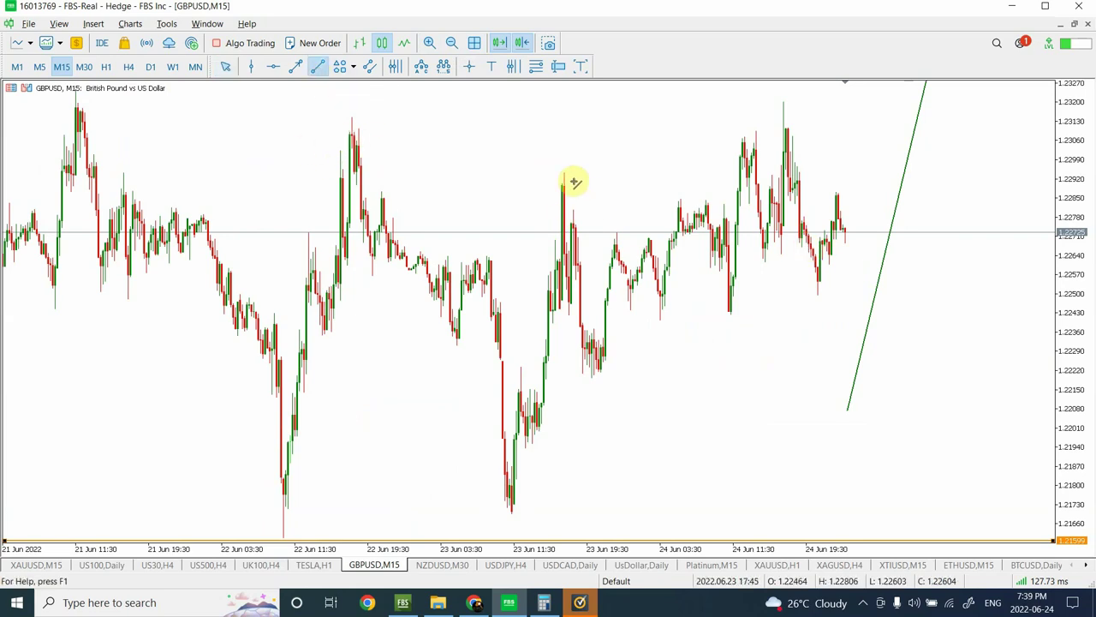
drag(566, 177, 843, 121)
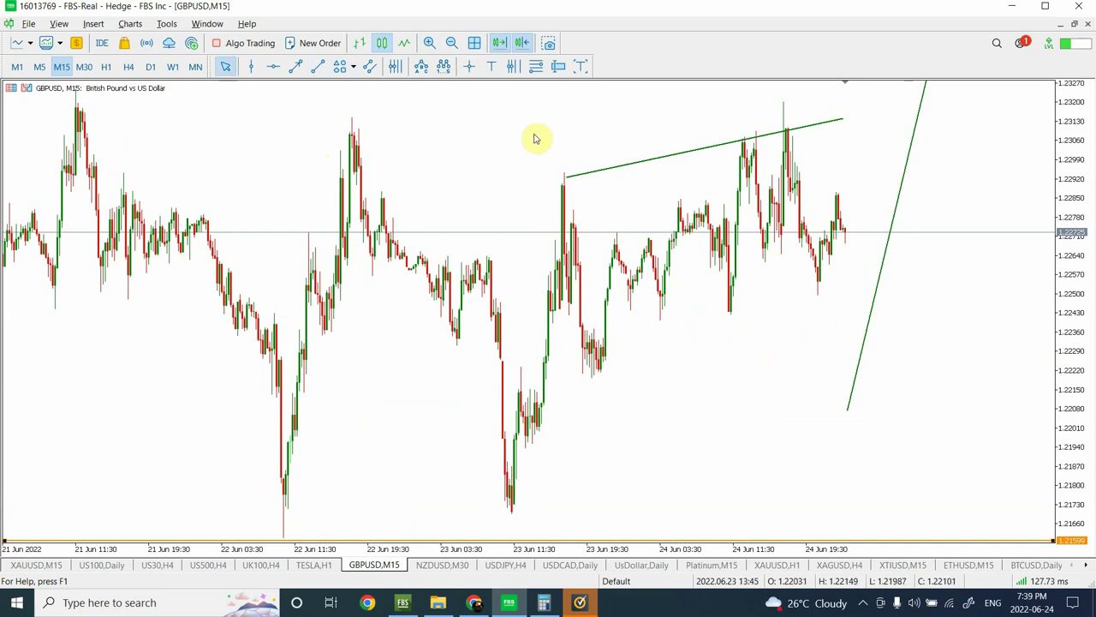
click(320, 69)
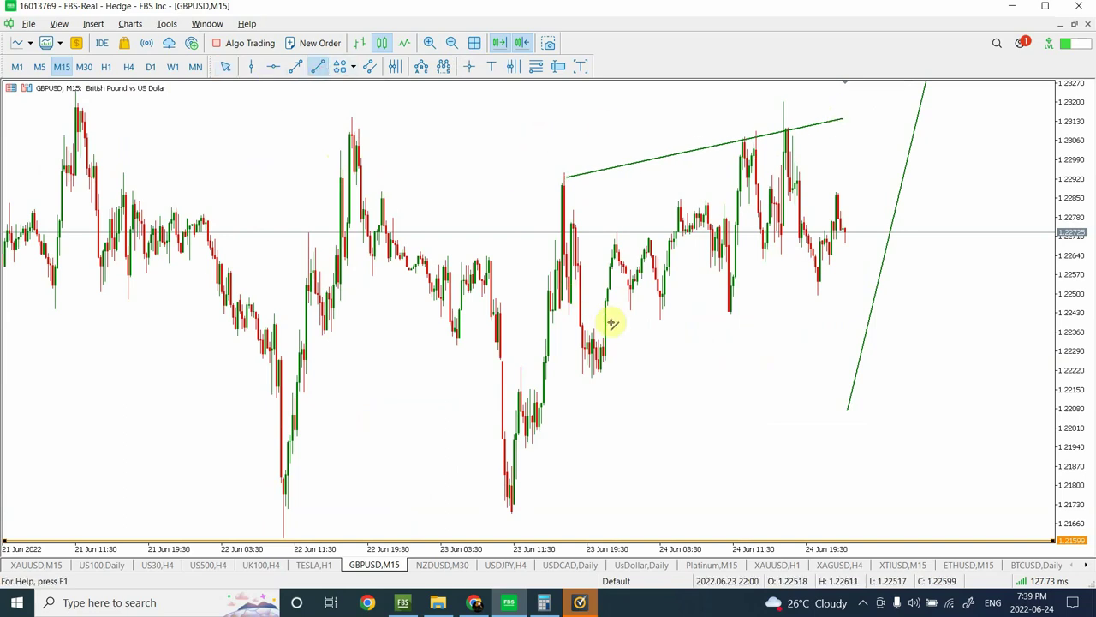
drag(594, 380, 922, 259)
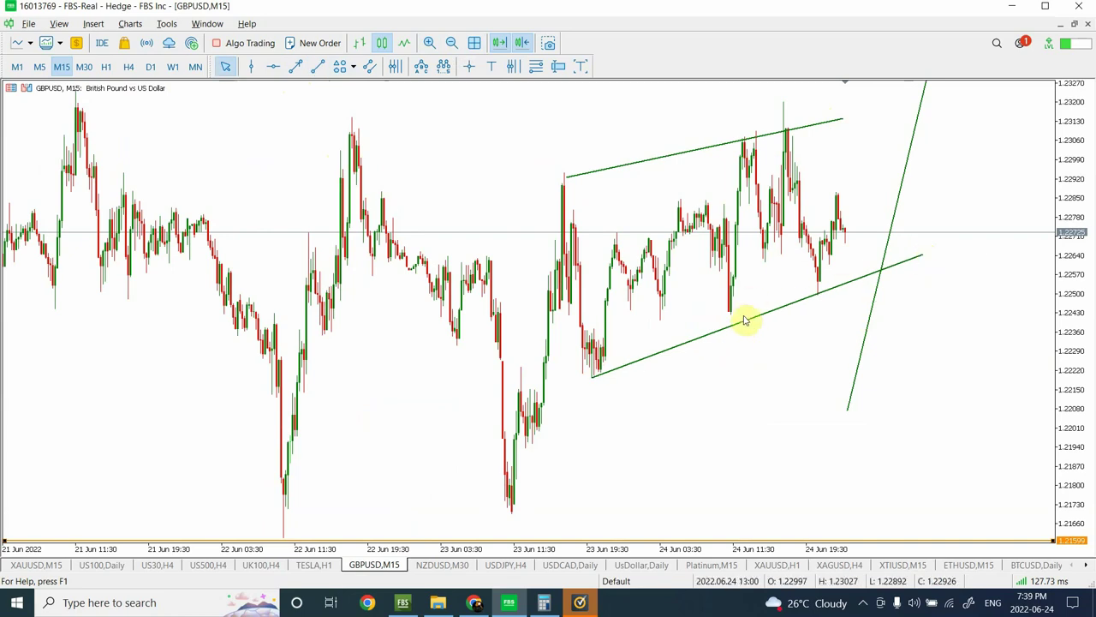
Zoom out and extend the steep projection line higher, raising its lower end slightly
click(453, 42)
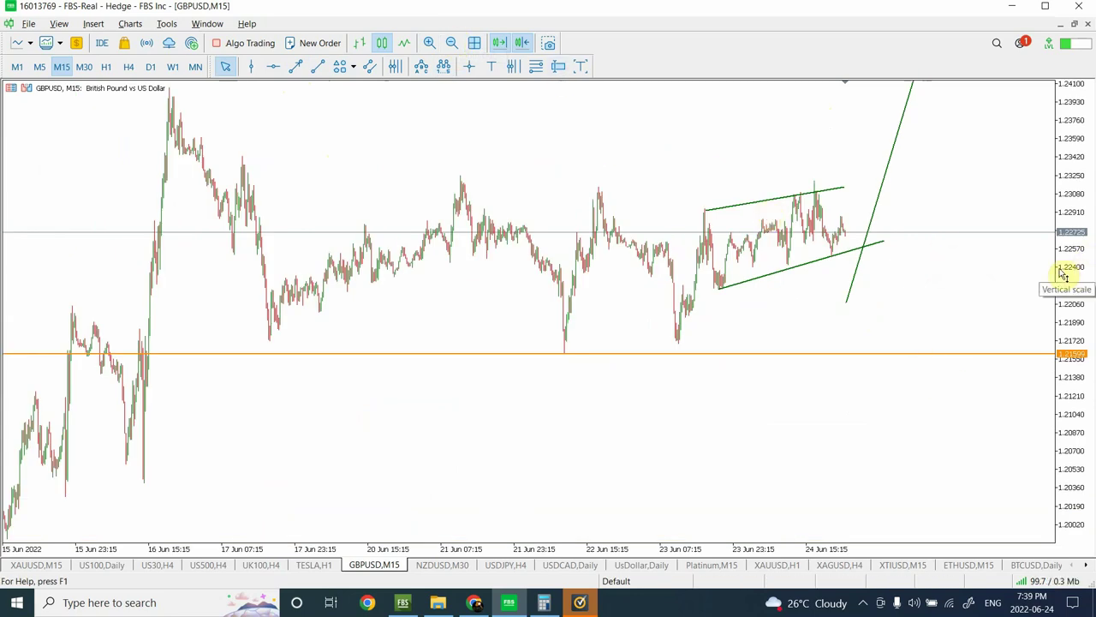
click(453, 42)
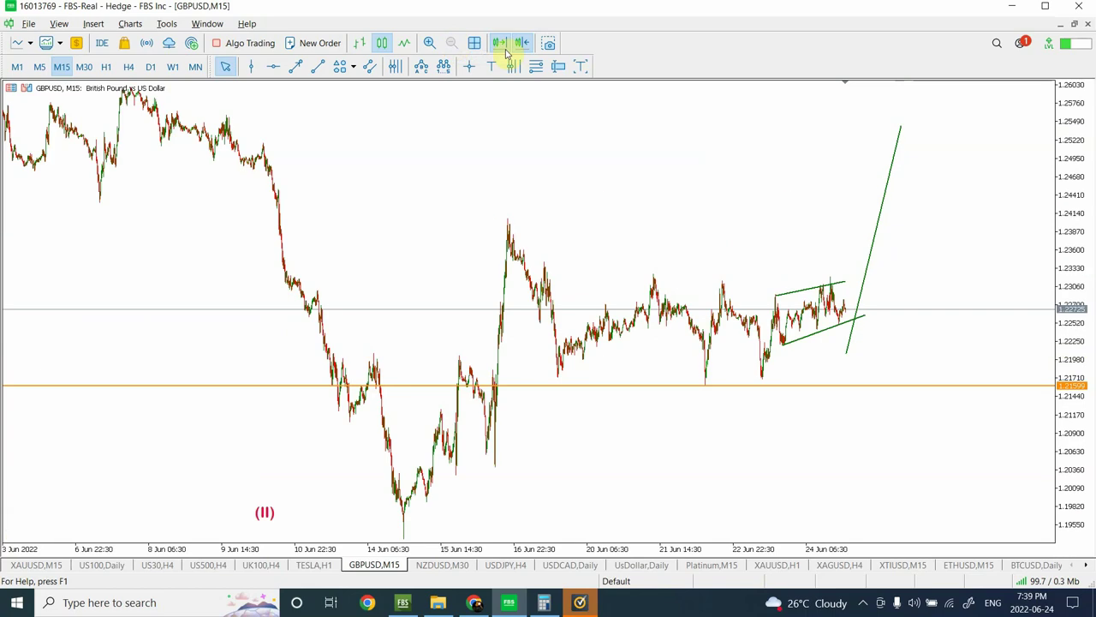
double_click(875, 232)
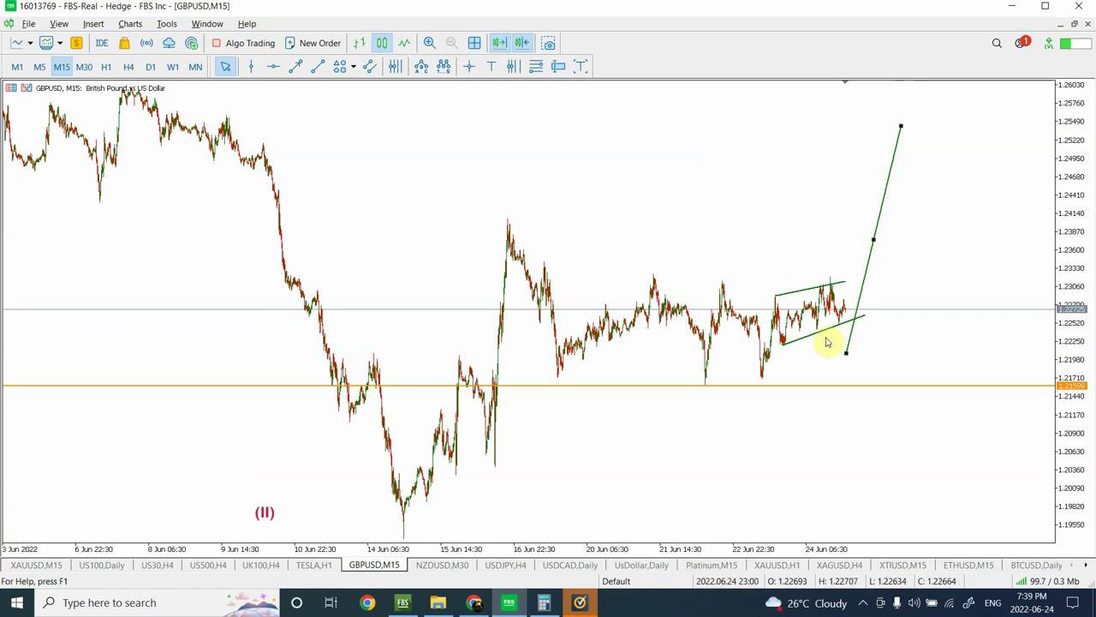
click(844, 354)
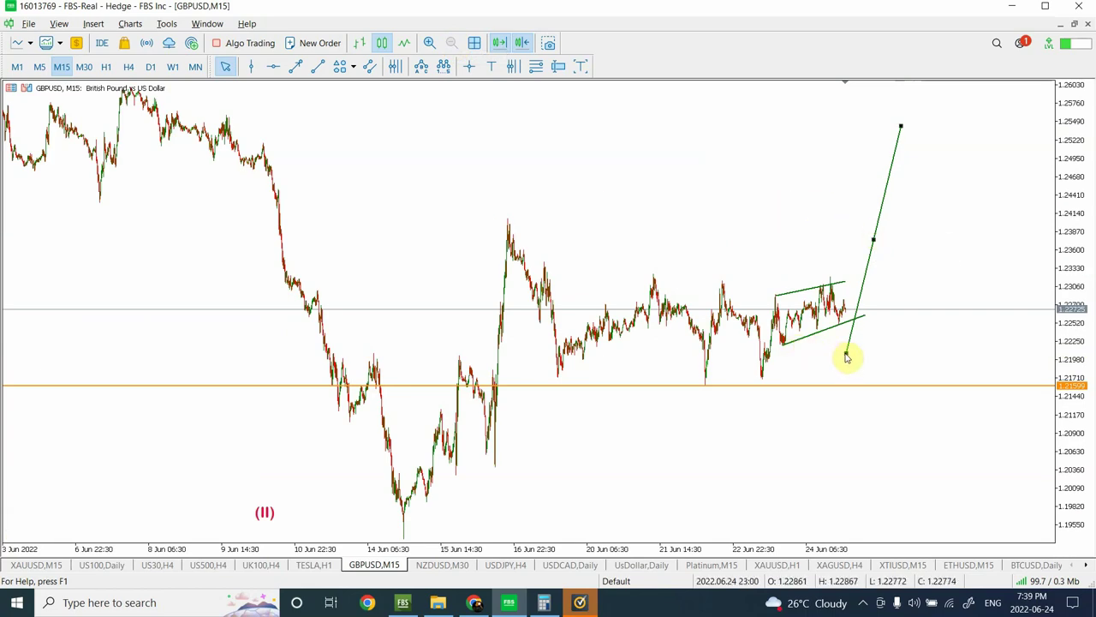
drag(844, 354, 846, 342)
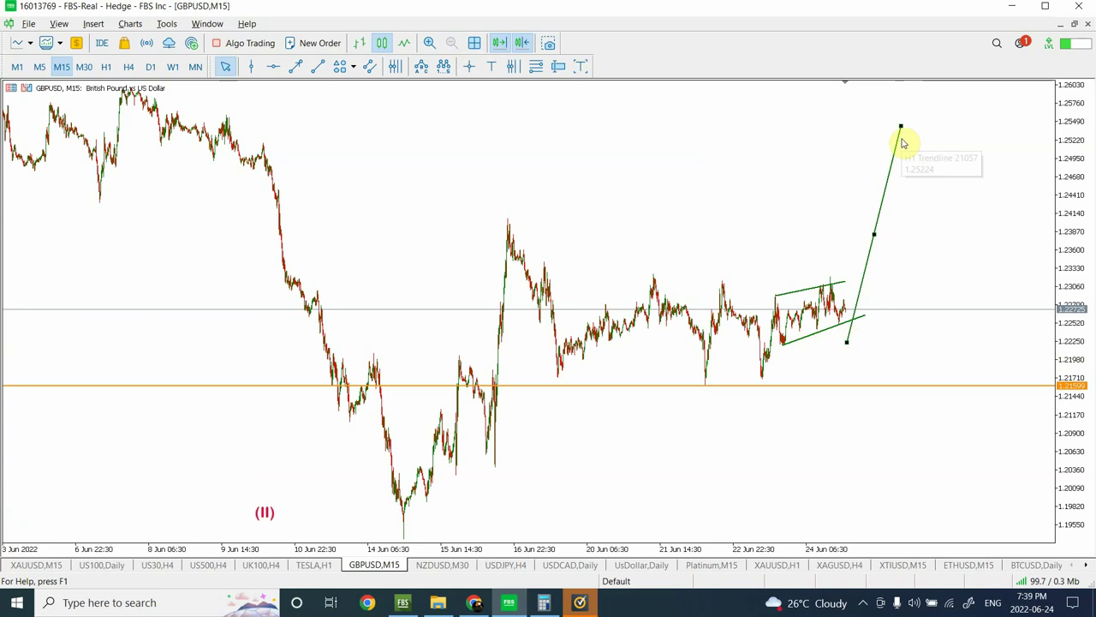
drag(902, 127, 891, 103)
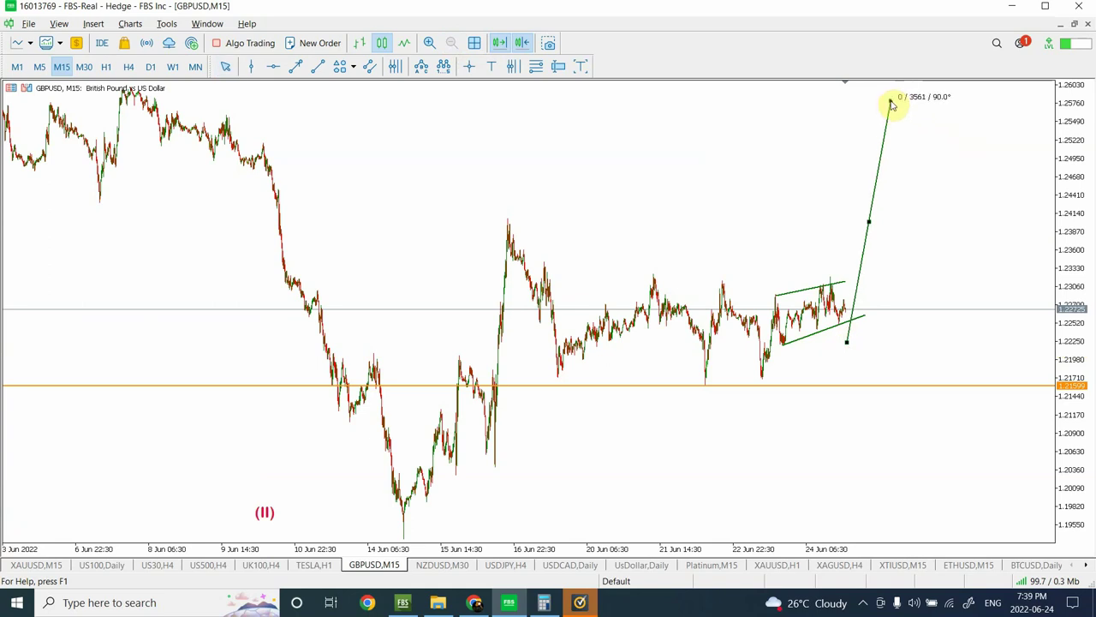
click(890, 102)
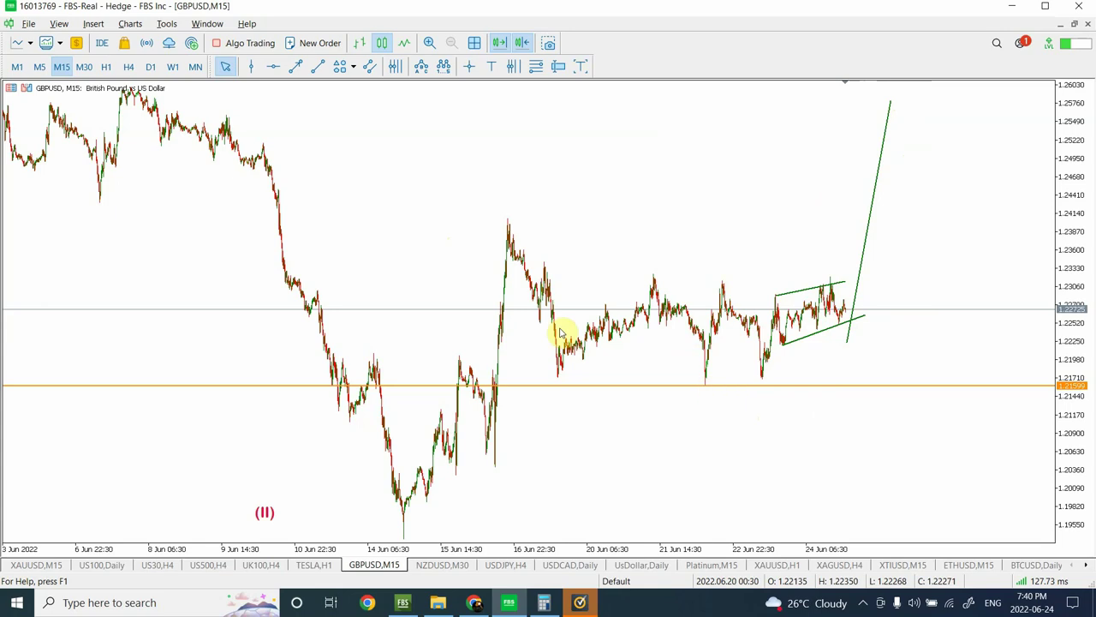
Draw a widened falling equidistant channel from the 16 Jun peak, extended to the right
click(370, 66)
mouse_move(509, 221)
mouse_down()
mouse_move(707, 314)
mouse_move(719, 301)
mouse_move(801, 335)
mouse_up()
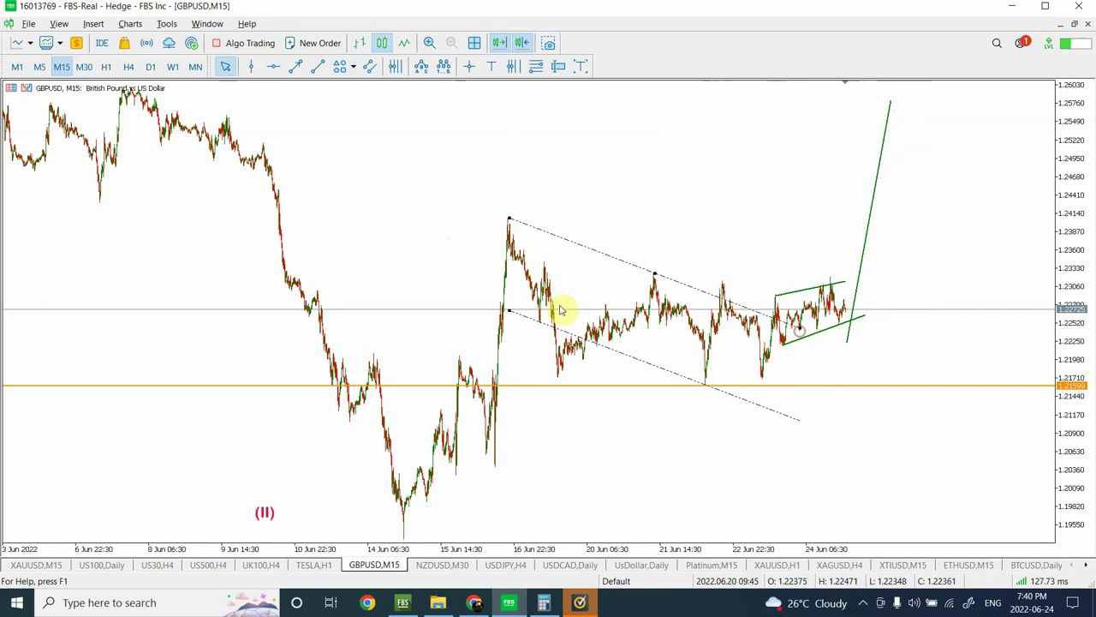
drag(508, 310, 520, 364)
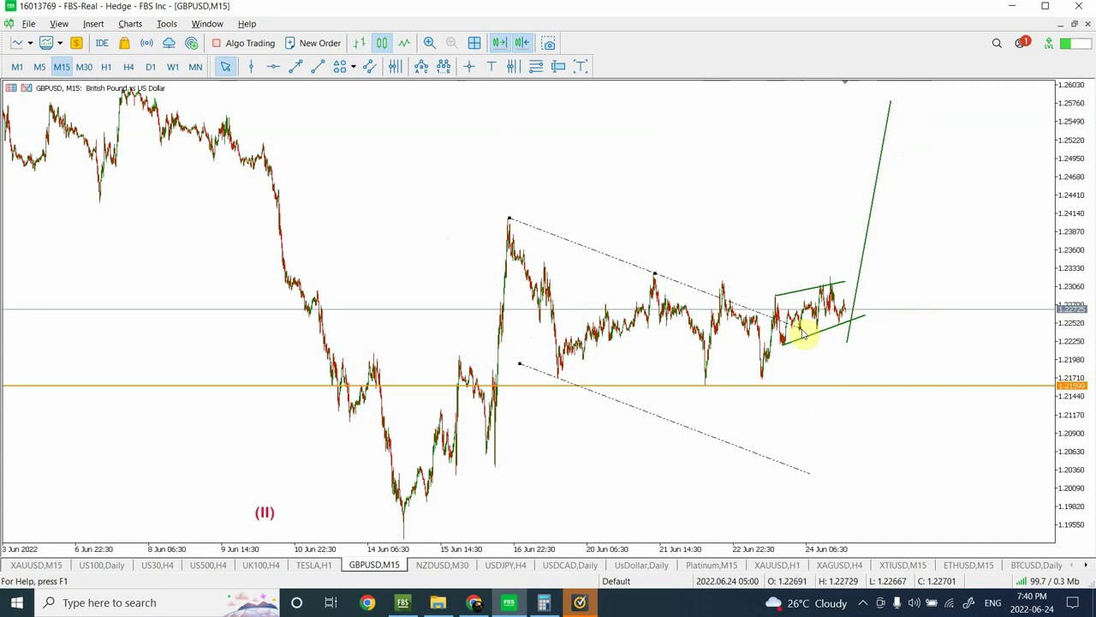
drag(801, 333, 848, 351)
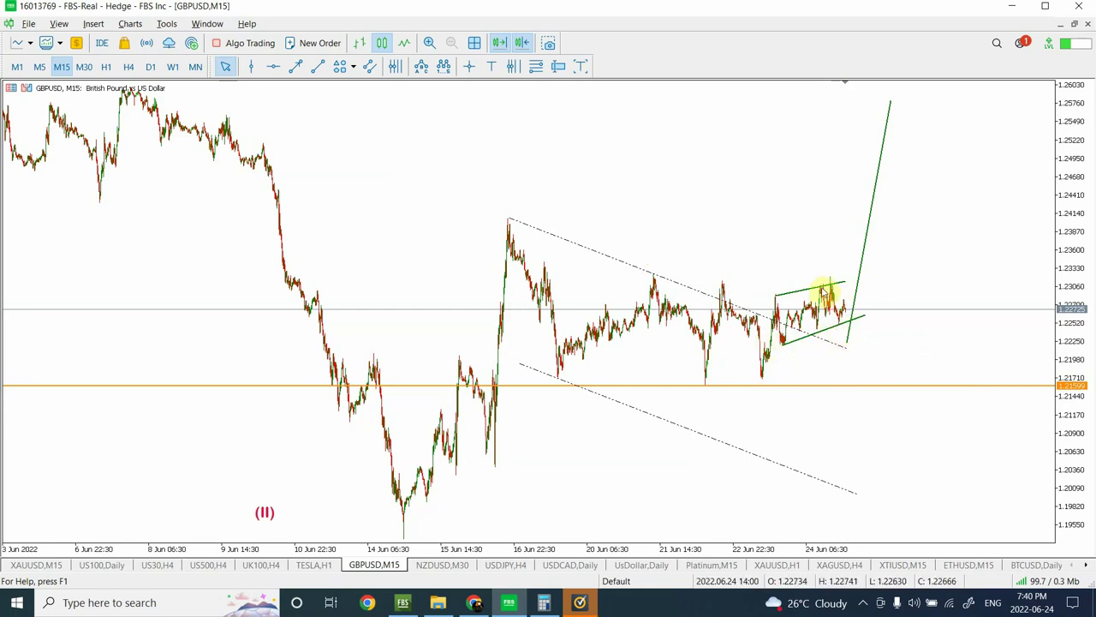
Steepen the small rising channel's upper trendline by adjusting both its ends
double_click(818, 288)
drag(845, 281, 859, 271)
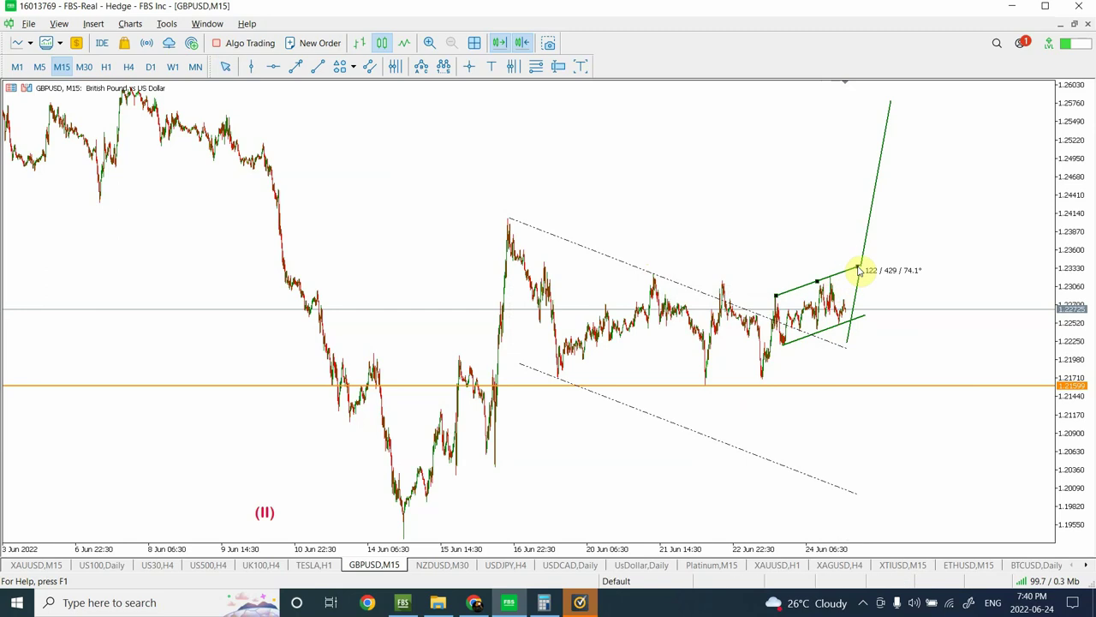
drag(776, 295, 772, 299)
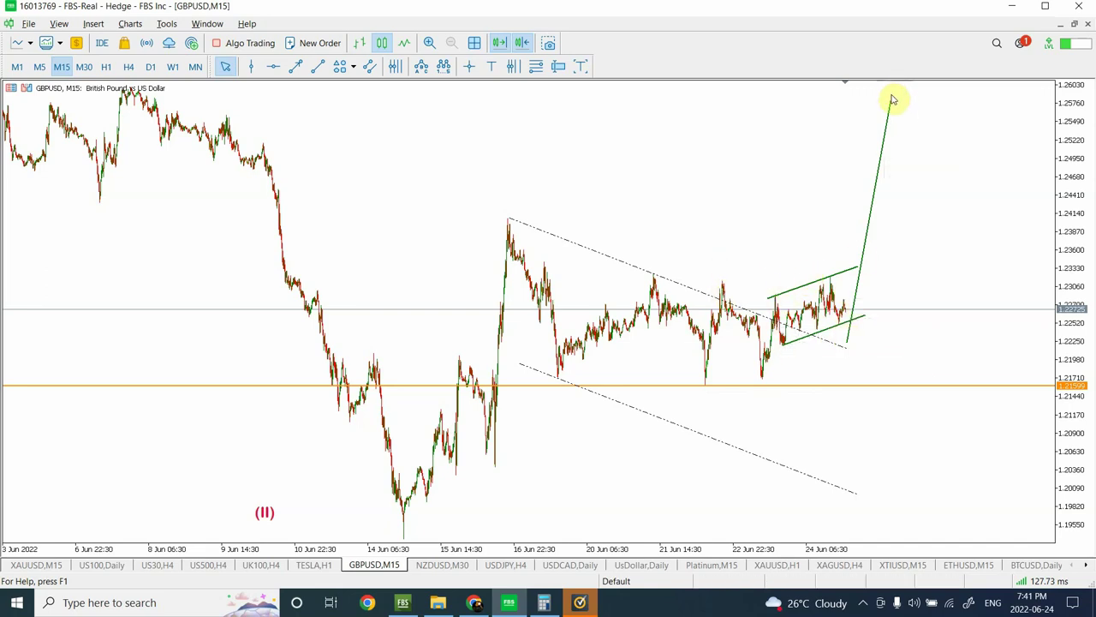
Bring up the NZDUSD M30 chart zoomed in around mid-June
click(444, 566)
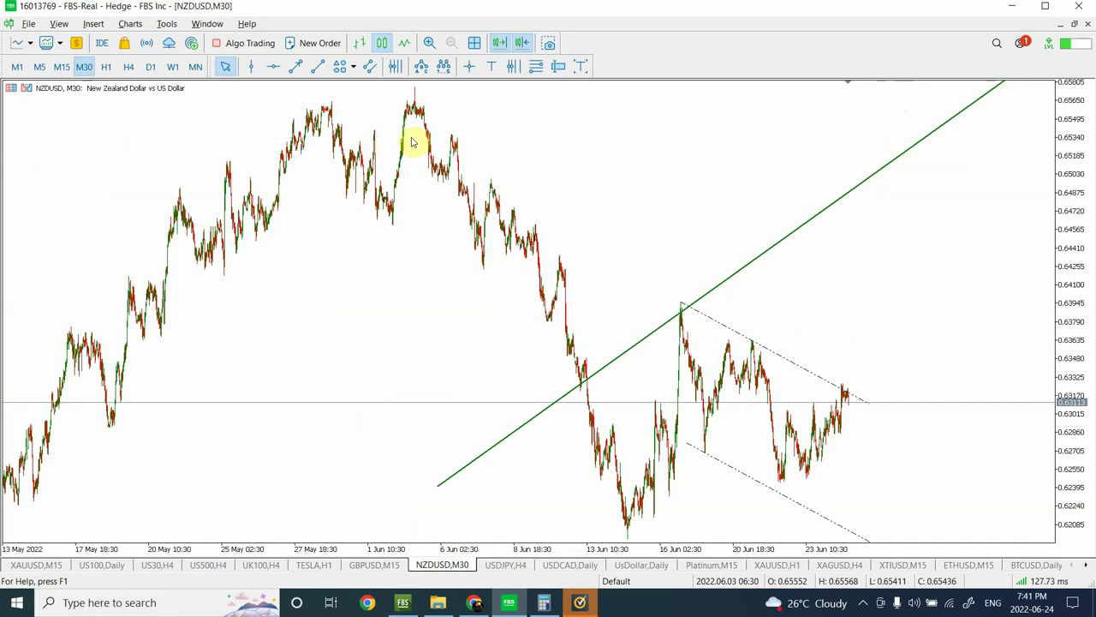
click(429, 43)
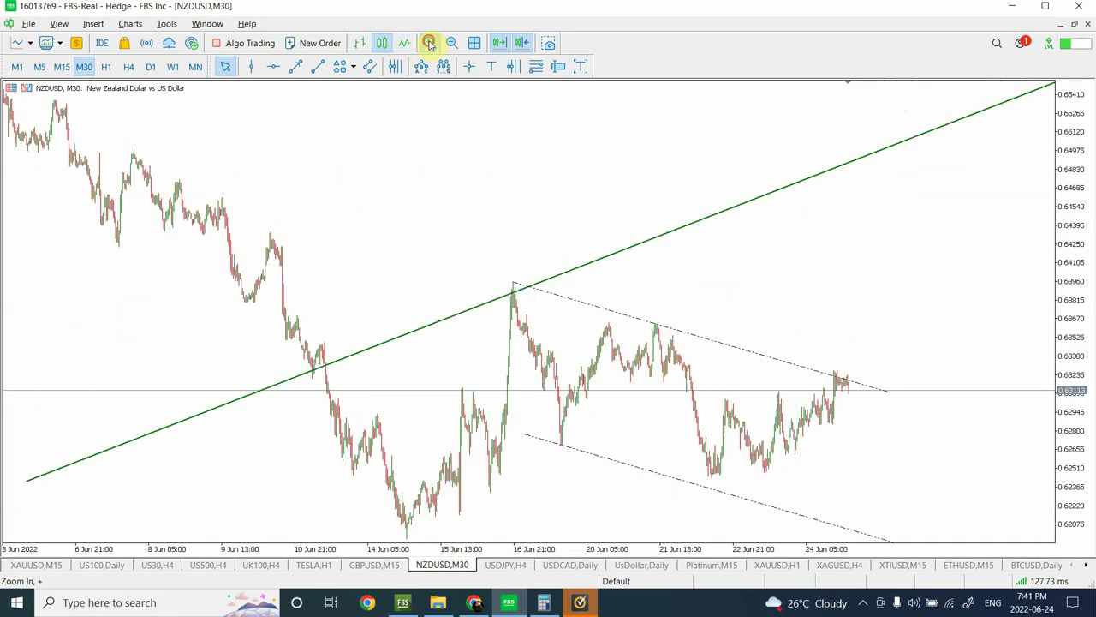
click(430, 42)
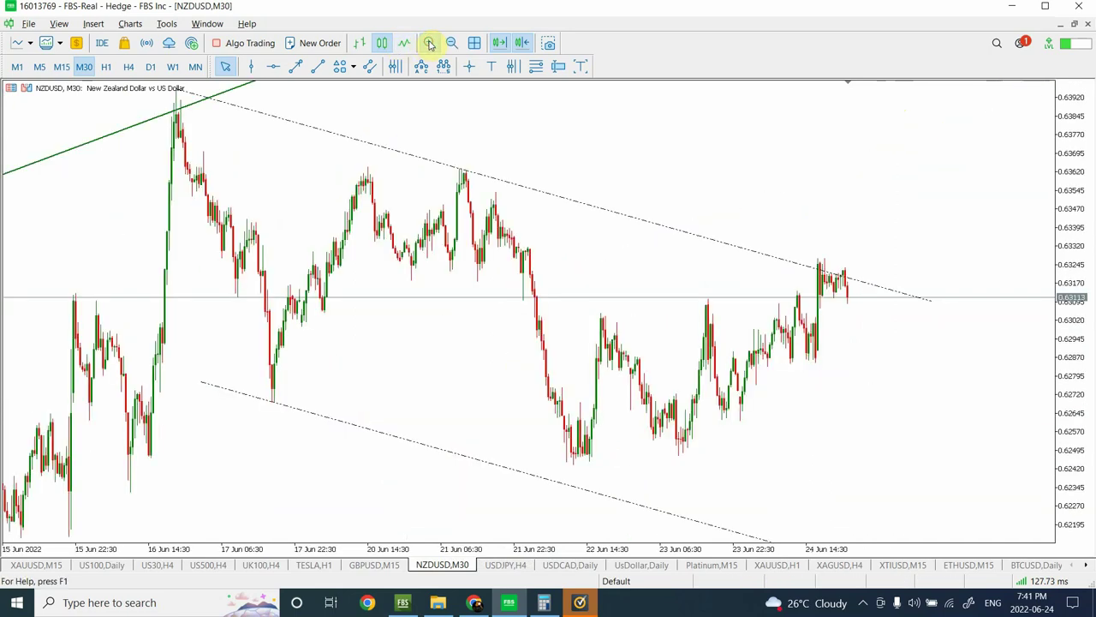
Add a horizontal support line at the 21–22 Jun lows and view it on M15
click(273, 66)
drag(490, 454, 492, 465)
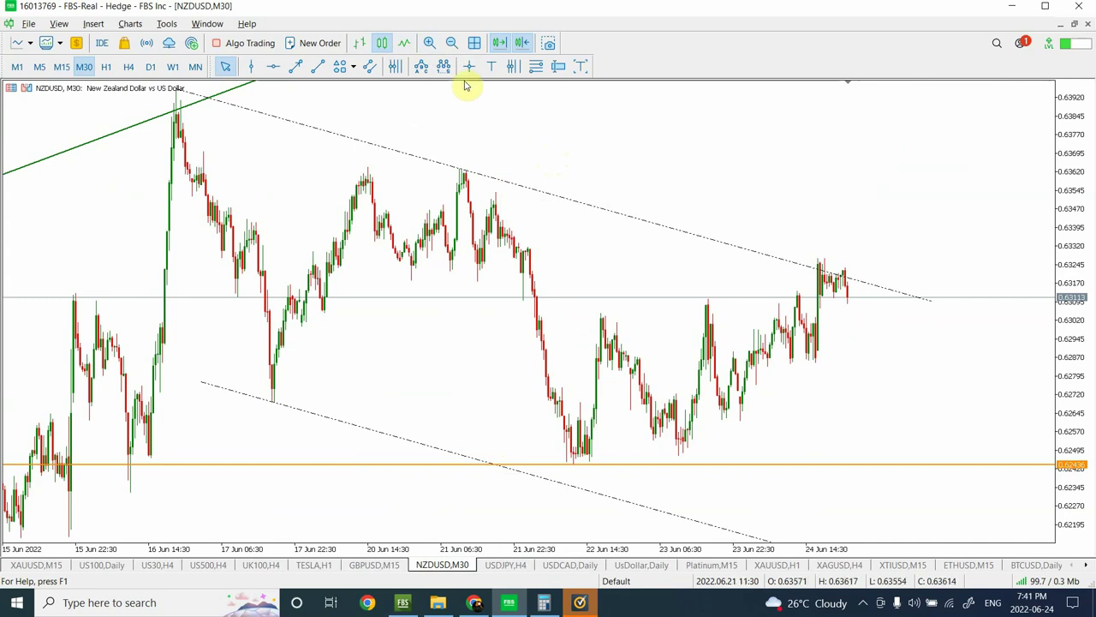
click(453, 43)
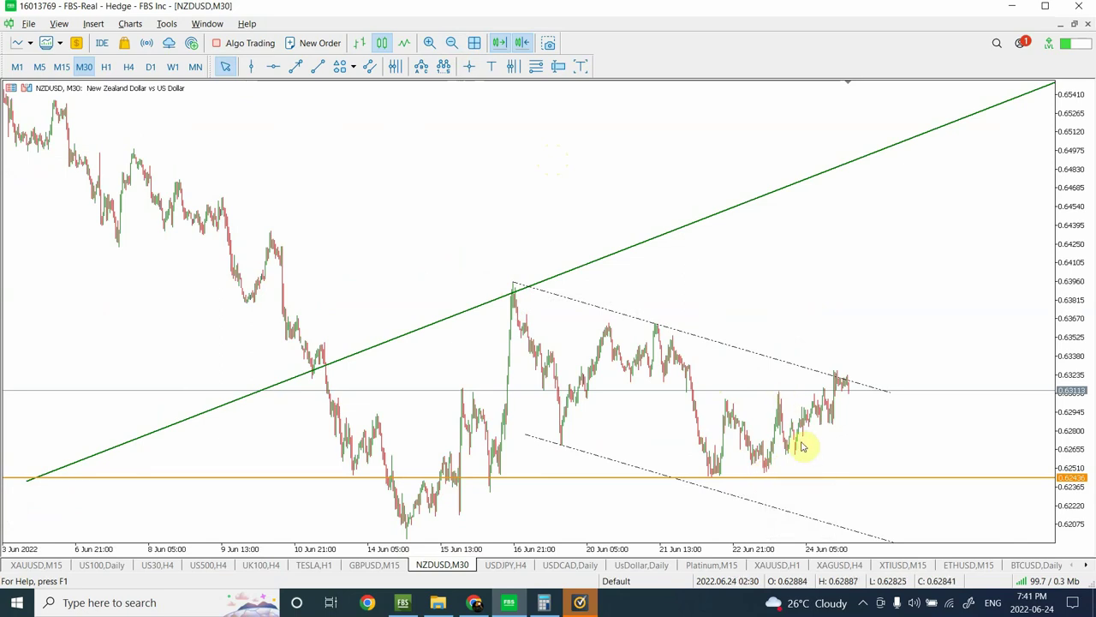
click(62, 67)
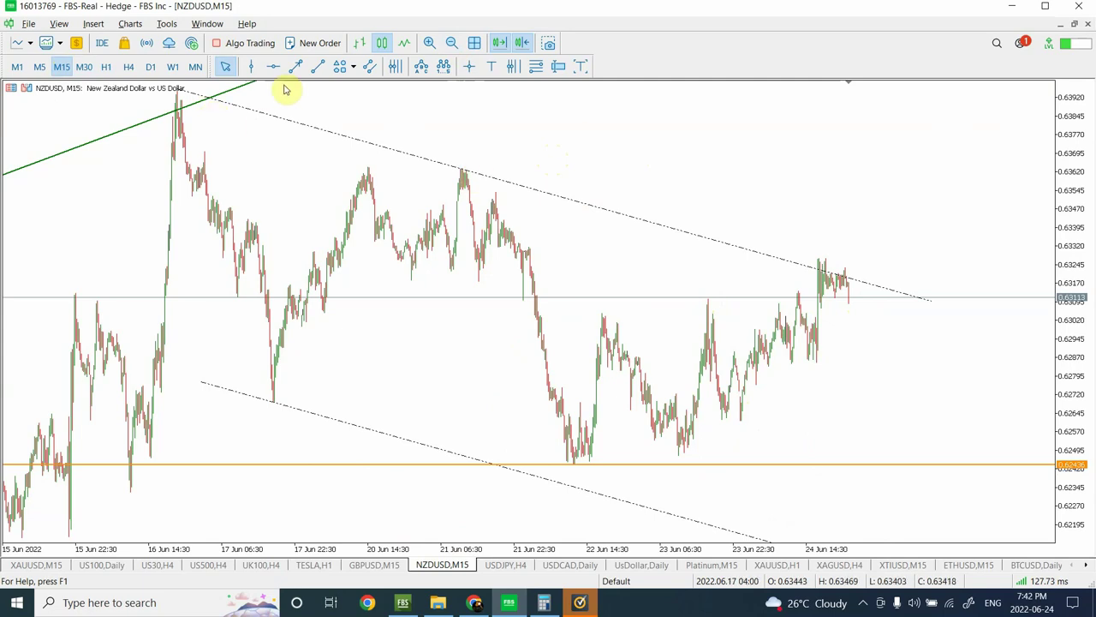
Draw a short dip to about 0.6287 and a steep rise toward 0.638 from NZDUSD's latest price
click(317, 67)
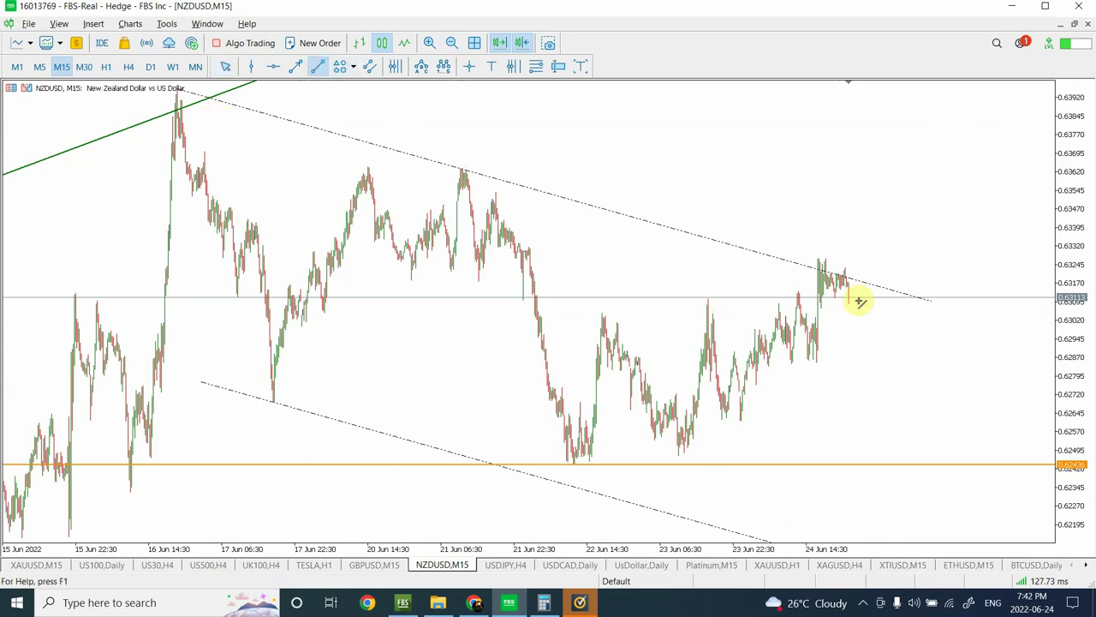
drag(857, 299, 890, 123)
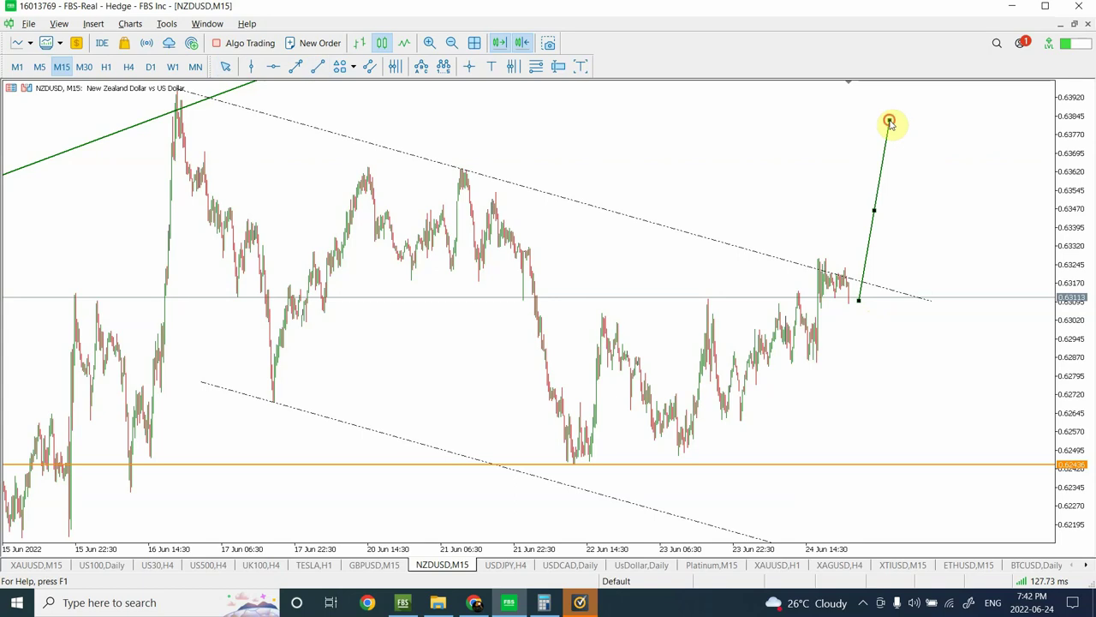
click(318, 69)
drag(850, 302, 859, 358)
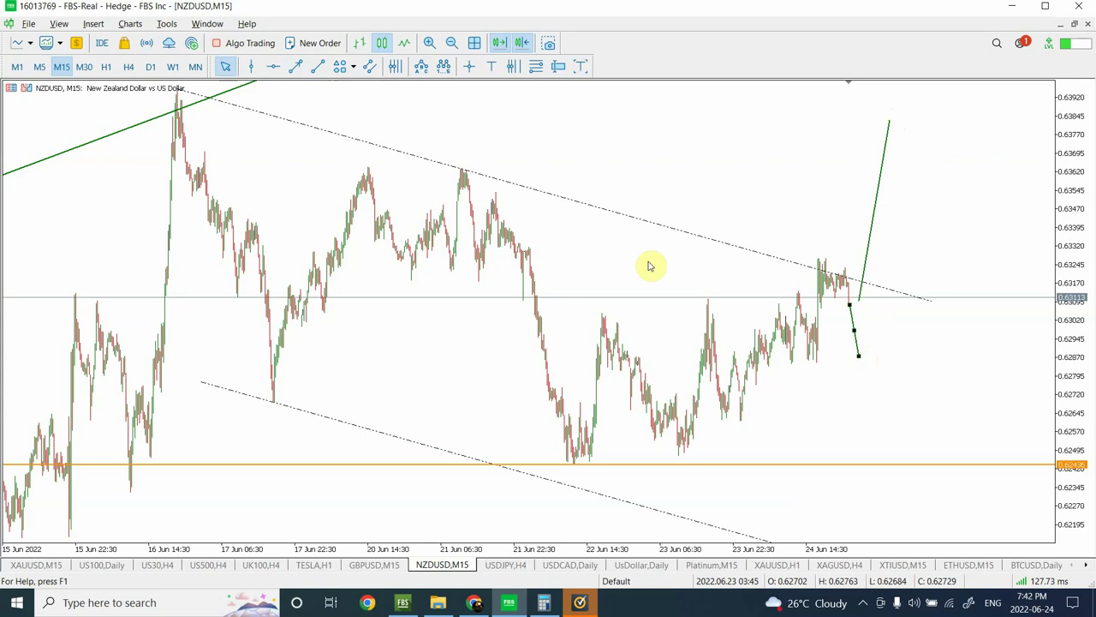
double_click(854, 310)
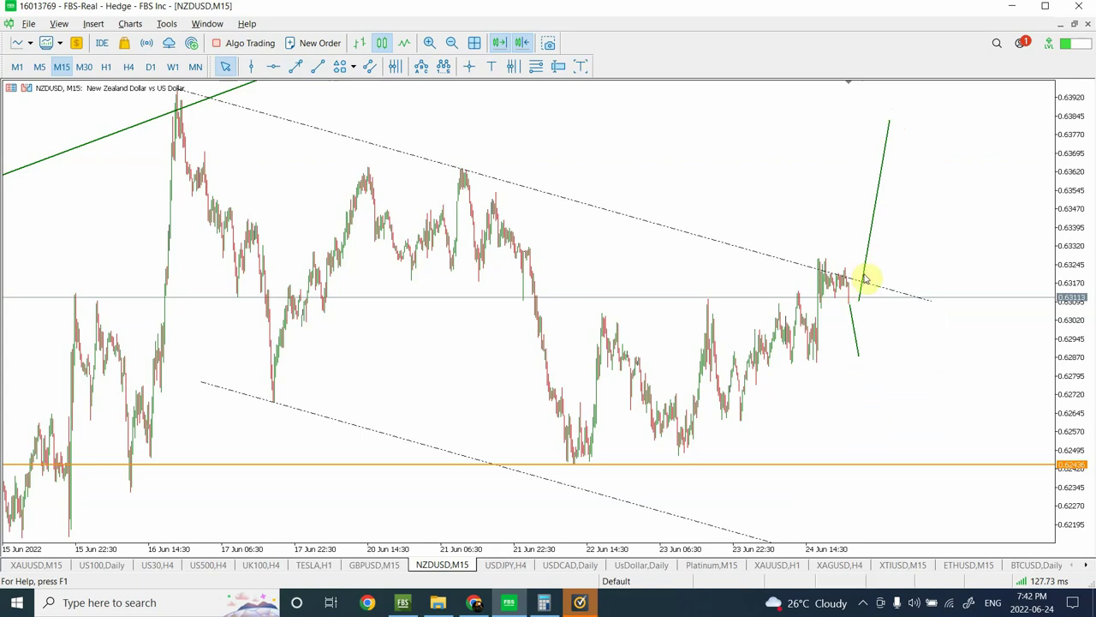
drag(861, 300, 861, 357)
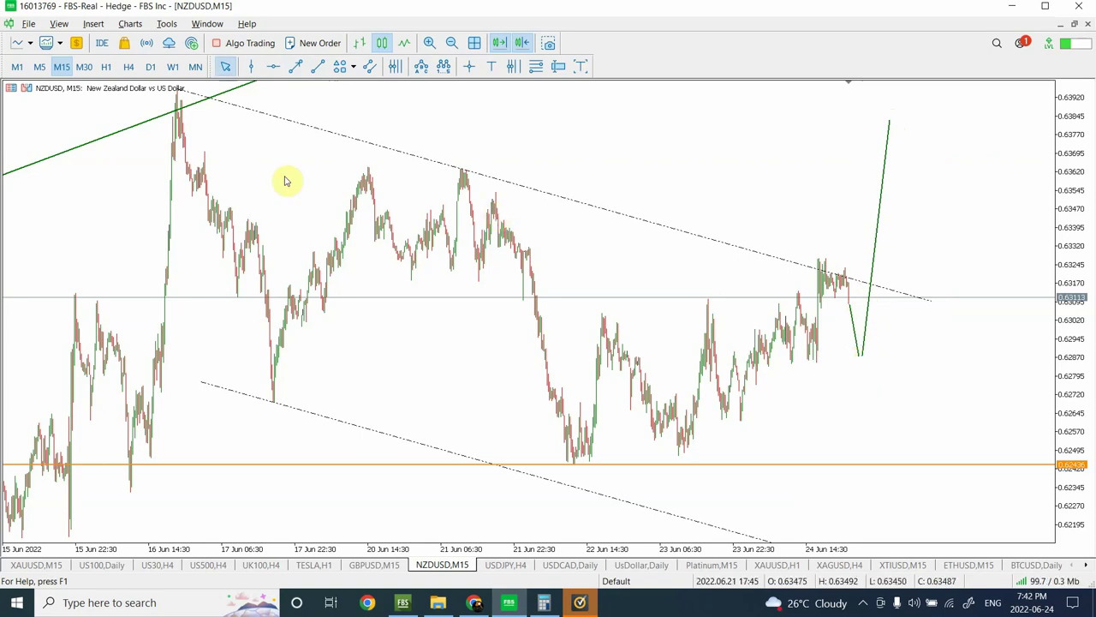
Show GBPUSD on daily bars, zoomed to October 2021–June 2022
click(391, 567)
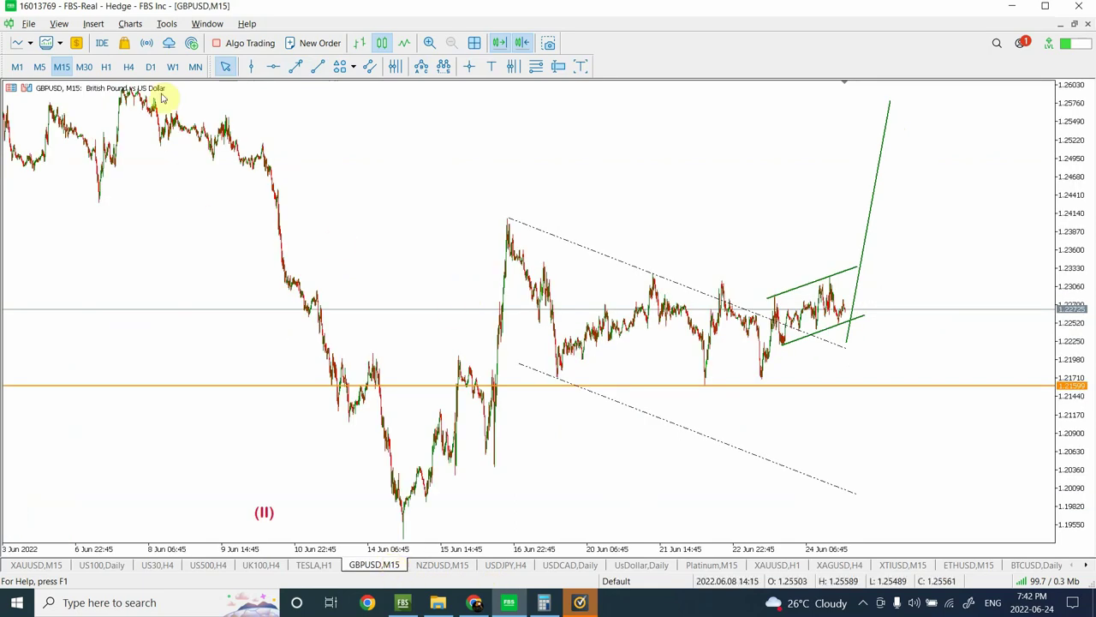
click(127, 68)
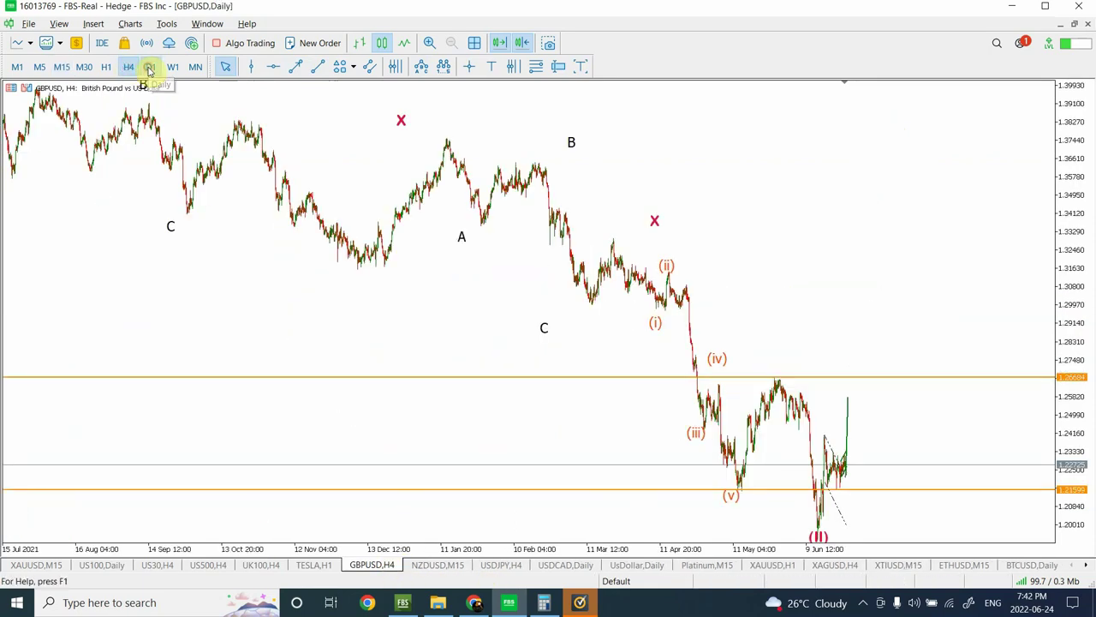
click(149, 68)
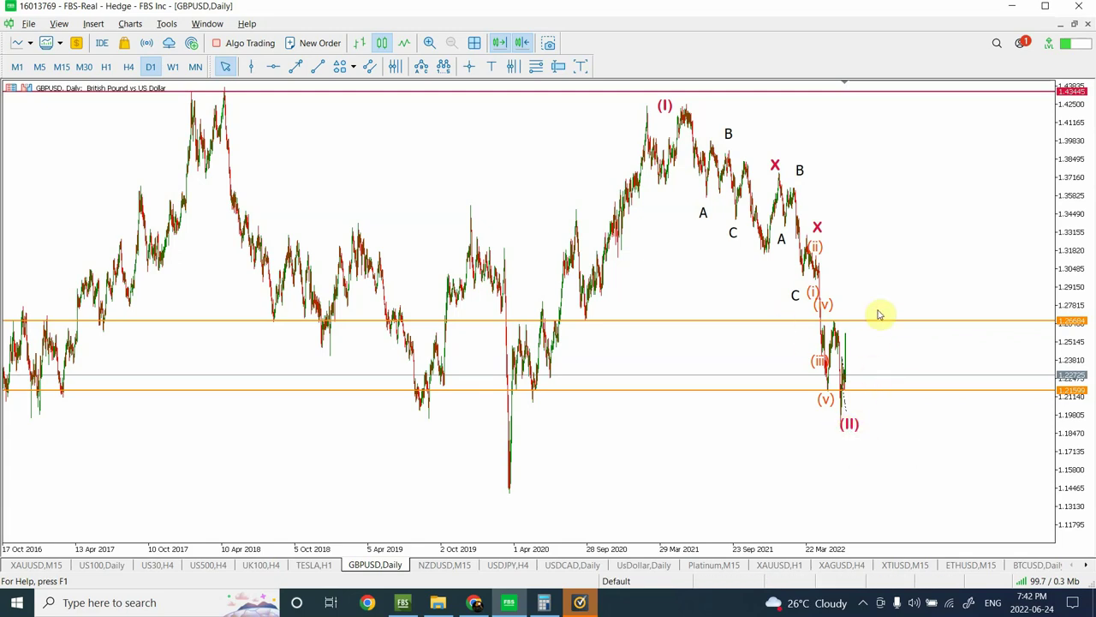
click(428, 43)
click(428, 43)
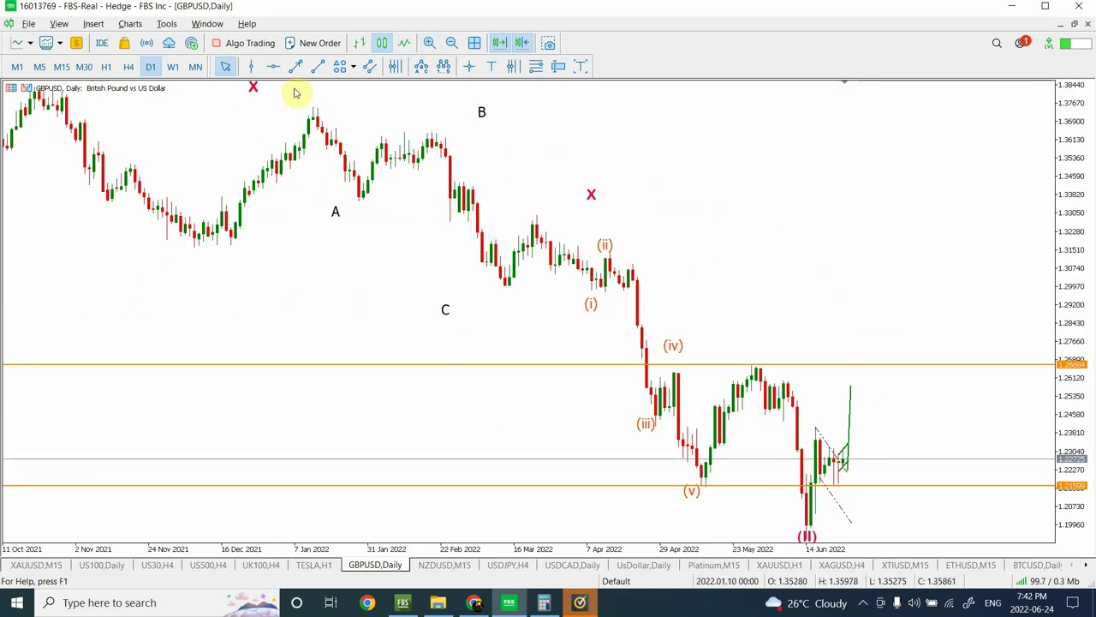
Draw a trendline down from the wave (ii) high, then return to NZDUSD
click(317, 68)
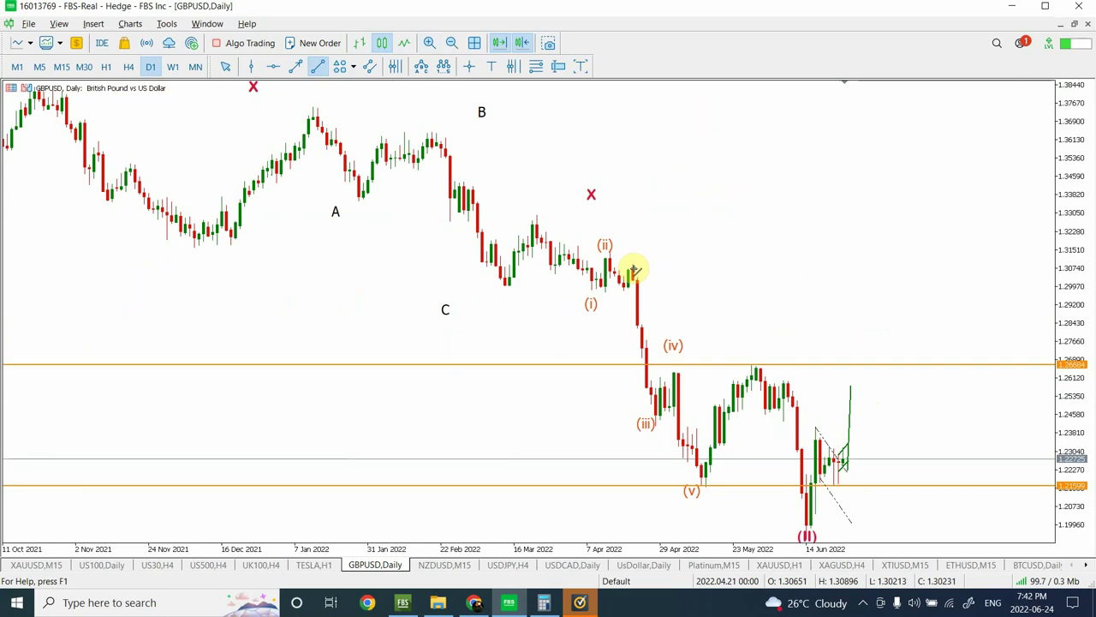
drag(634, 270, 737, 503)
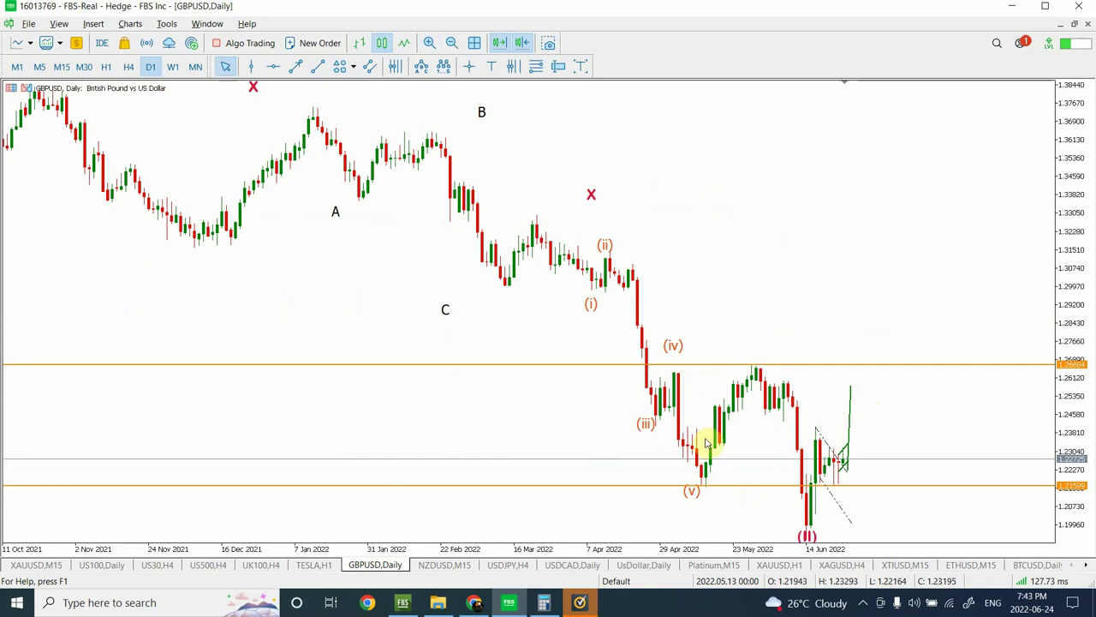
click(439, 568)
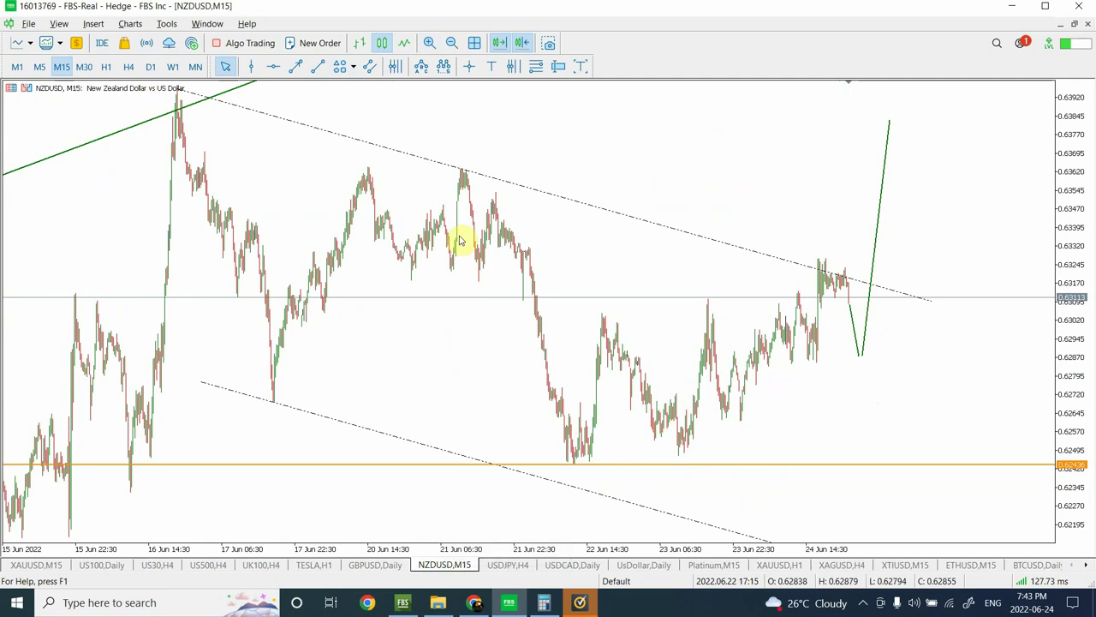
On NZDUSD H4, steepen the rising green trendline by moving its lower anchor, then go to USDJPY H4
click(106, 67)
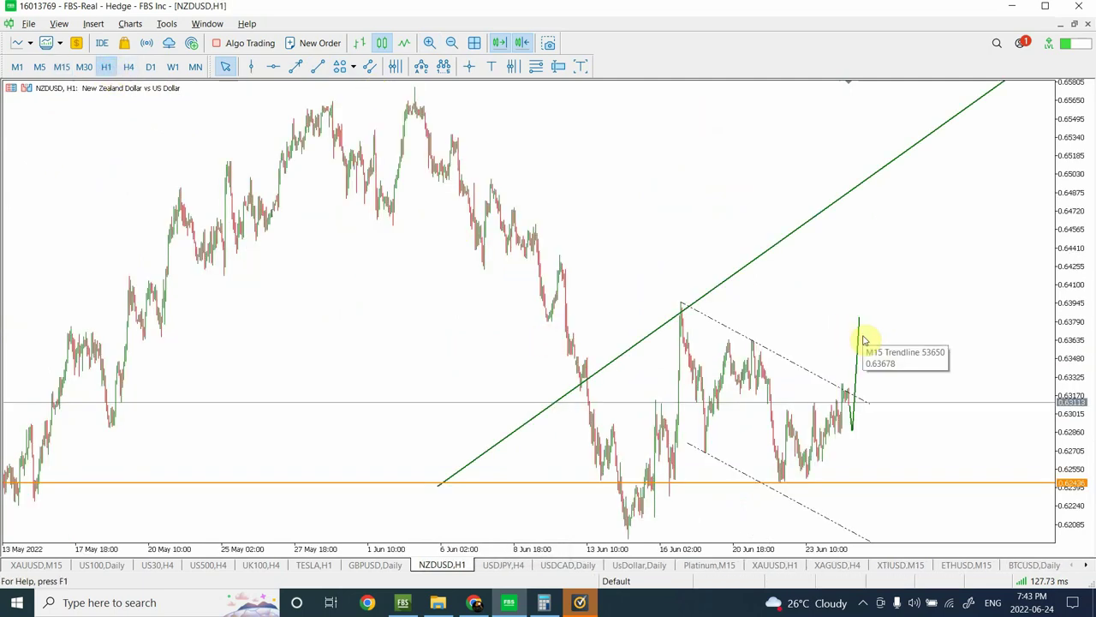
click(128, 67)
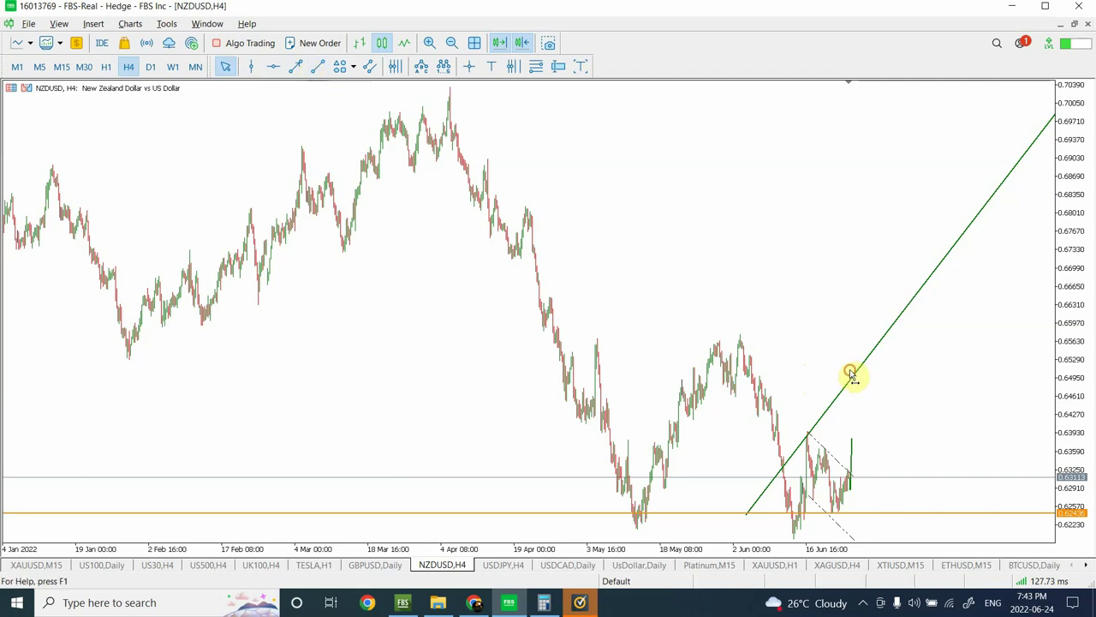
drag(751, 514, 846, 519)
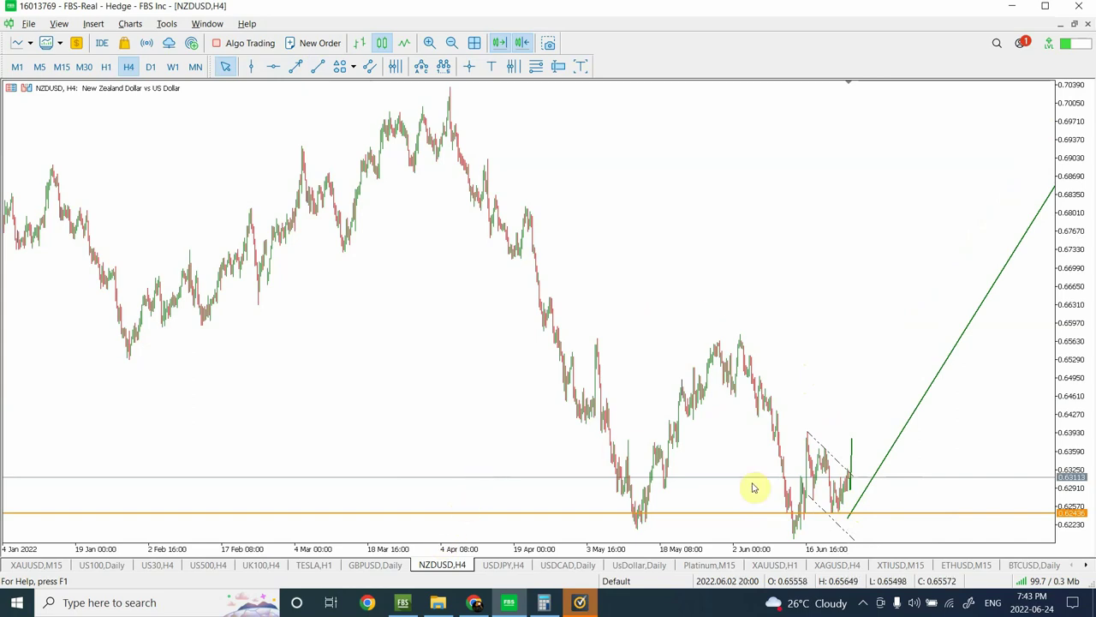
click(505, 565)
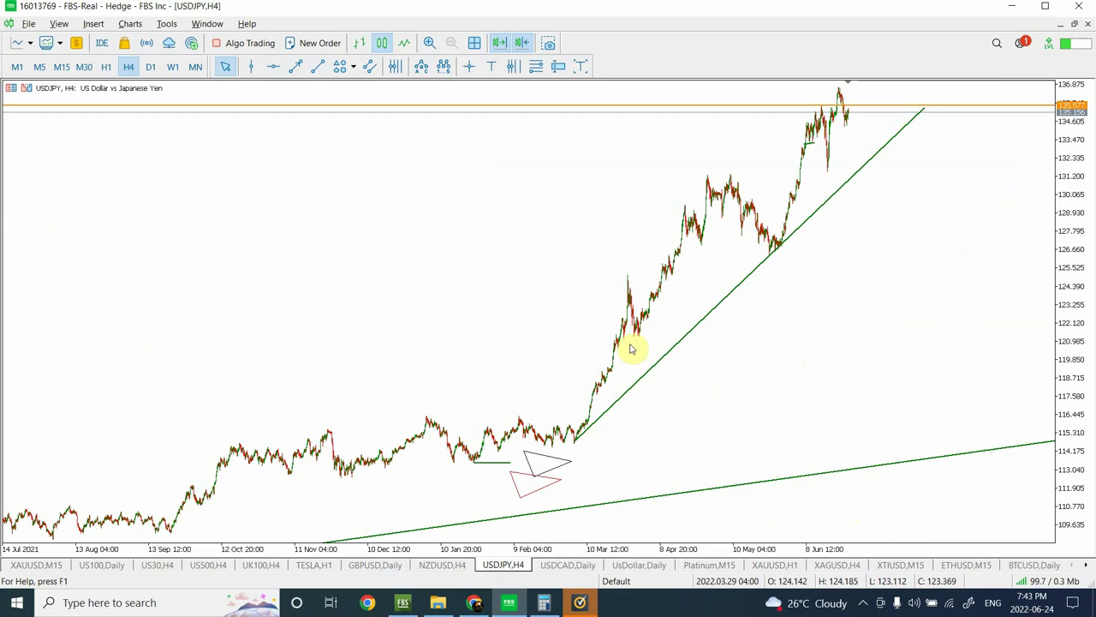
Compare USDJPY weekly and daily views, settling on daily candles framed on the 2021–2022 rally
click(152, 68)
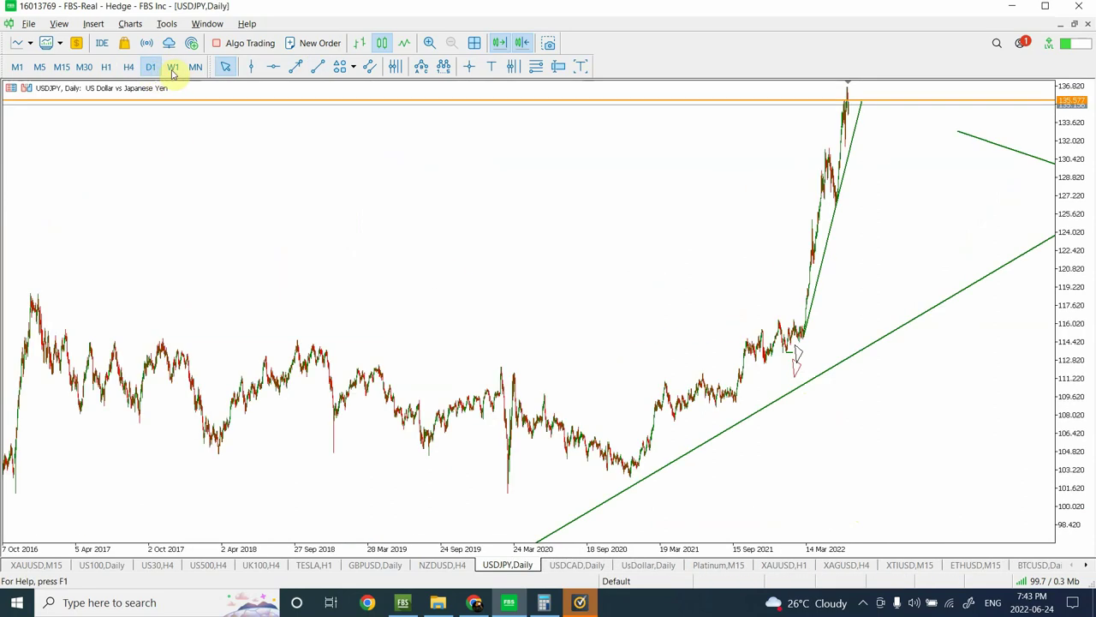
click(174, 69)
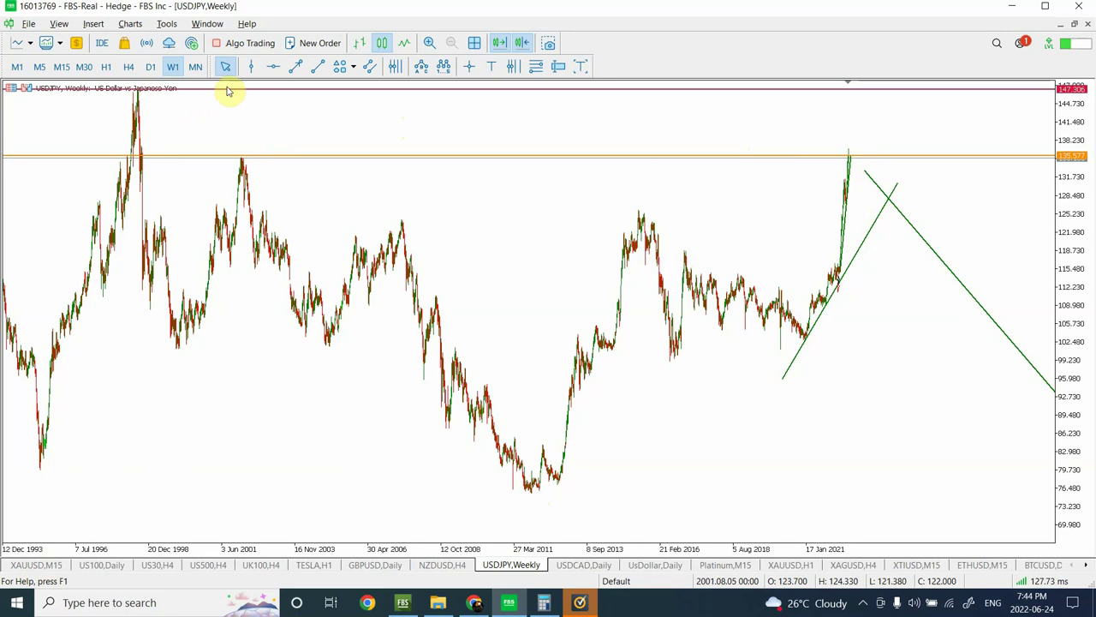
click(152, 72)
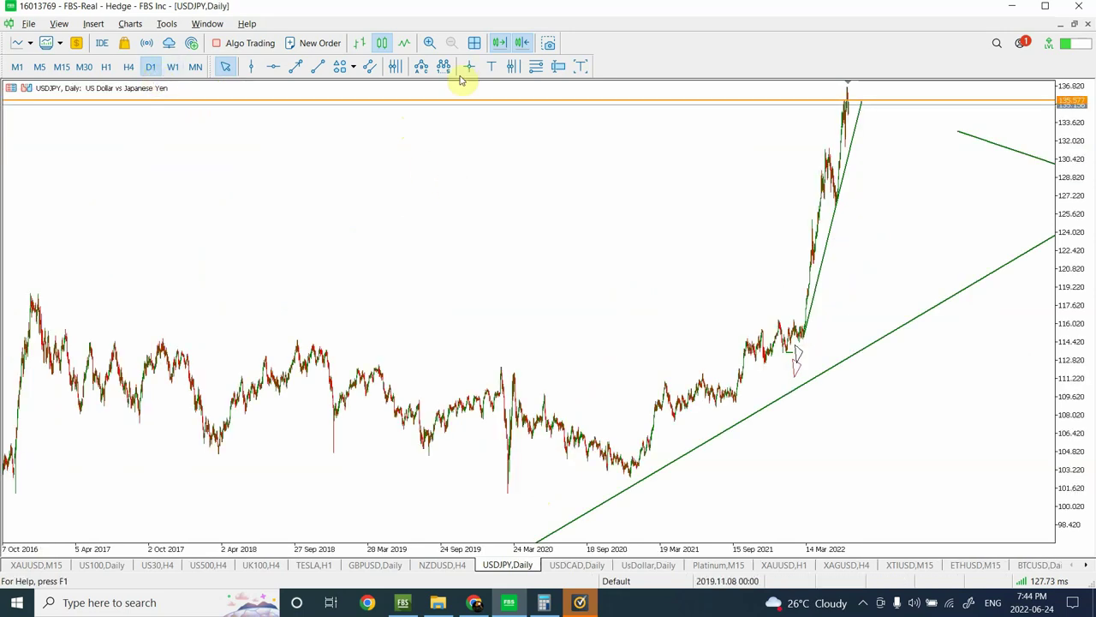
click(429, 43)
click(429, 43)
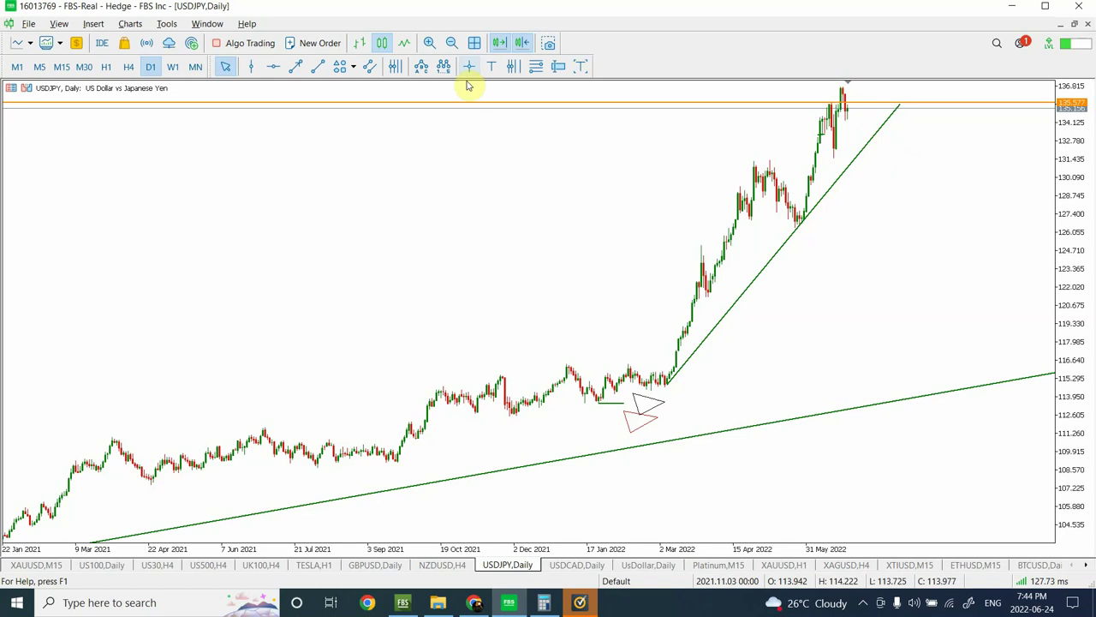
click(452, 41)
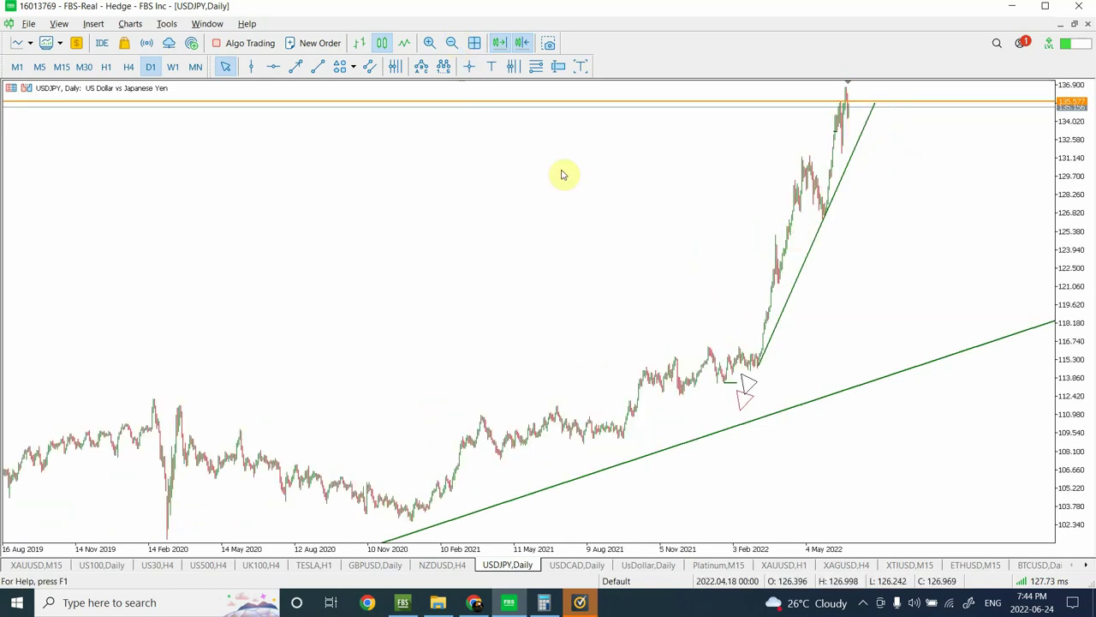
click(430, 43)
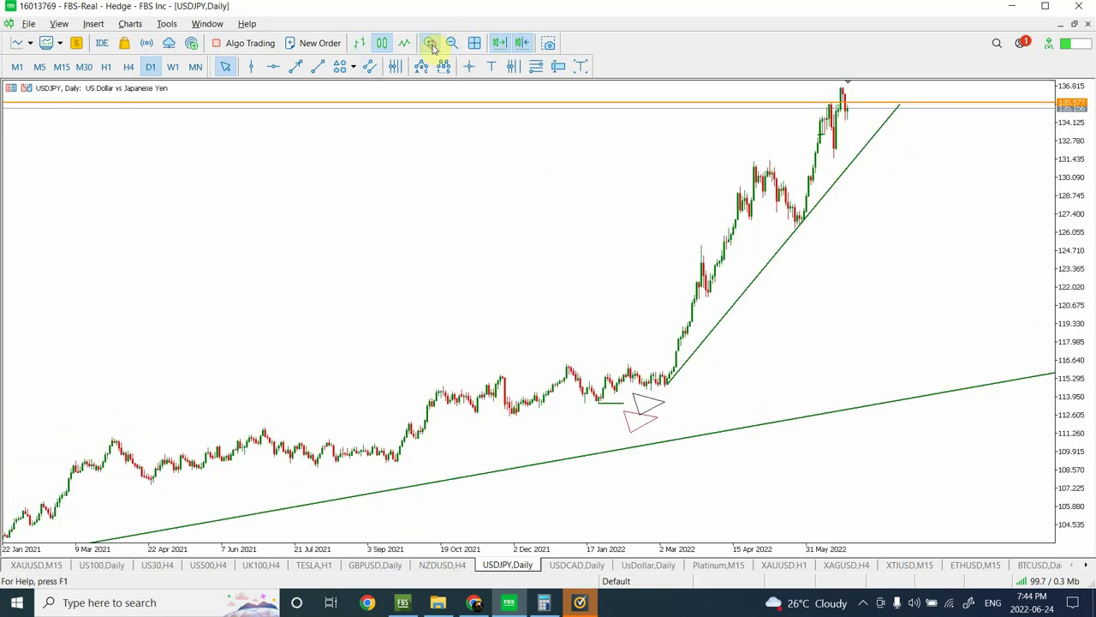
click(431, 44)
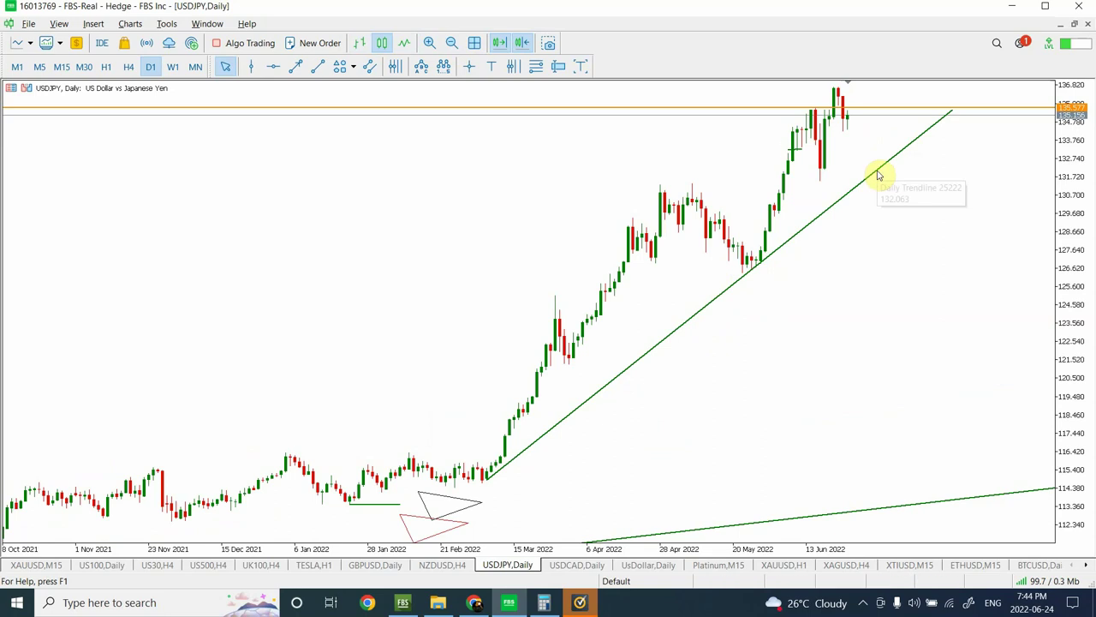
click(453, 43)
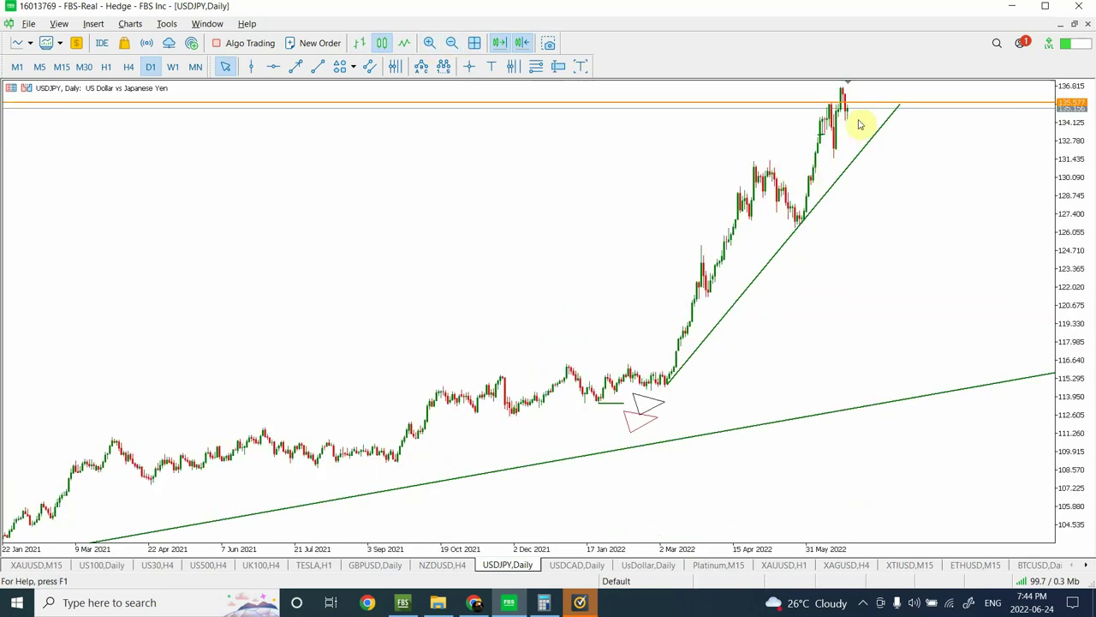
Draw a falling line from the June 2022 USDJPY high through the long rising trendline, then go to USDCAD daily
click(317, 67)
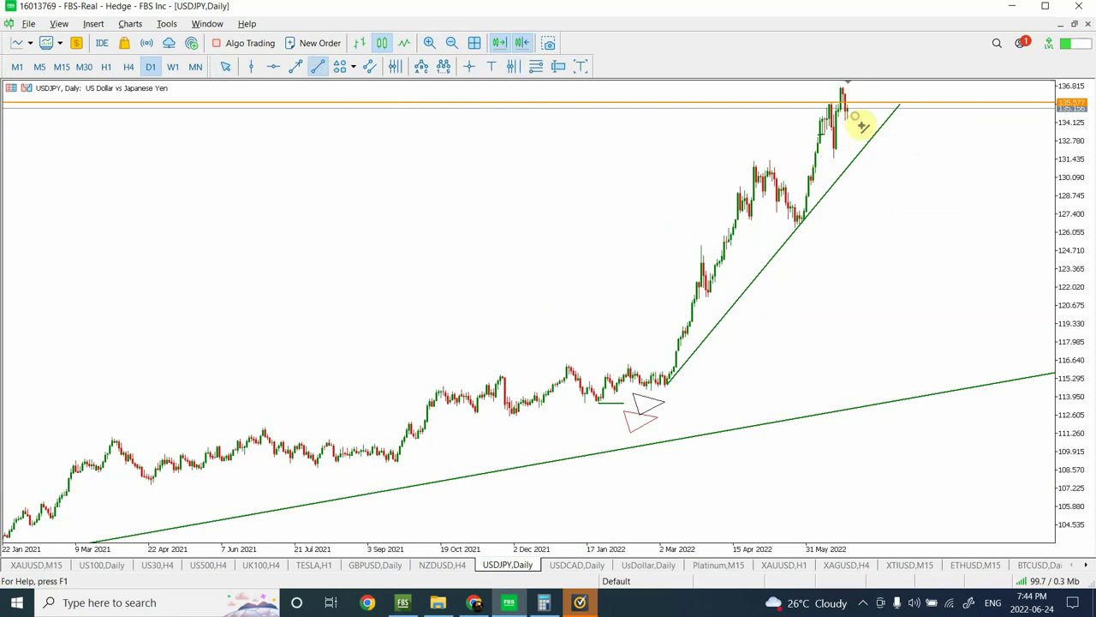
mouse_move(855, 116)
mouse_down()
mouse_move(949, 282)
mouse_move(1003, 332)
mouse_up()
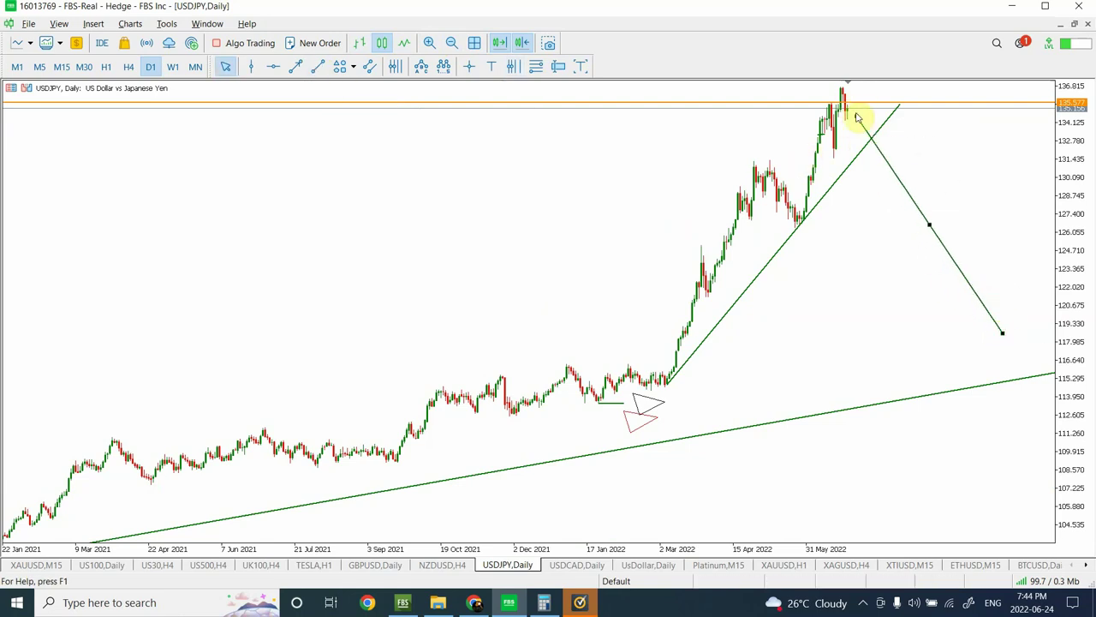
drag(857, 117, 893, 135)
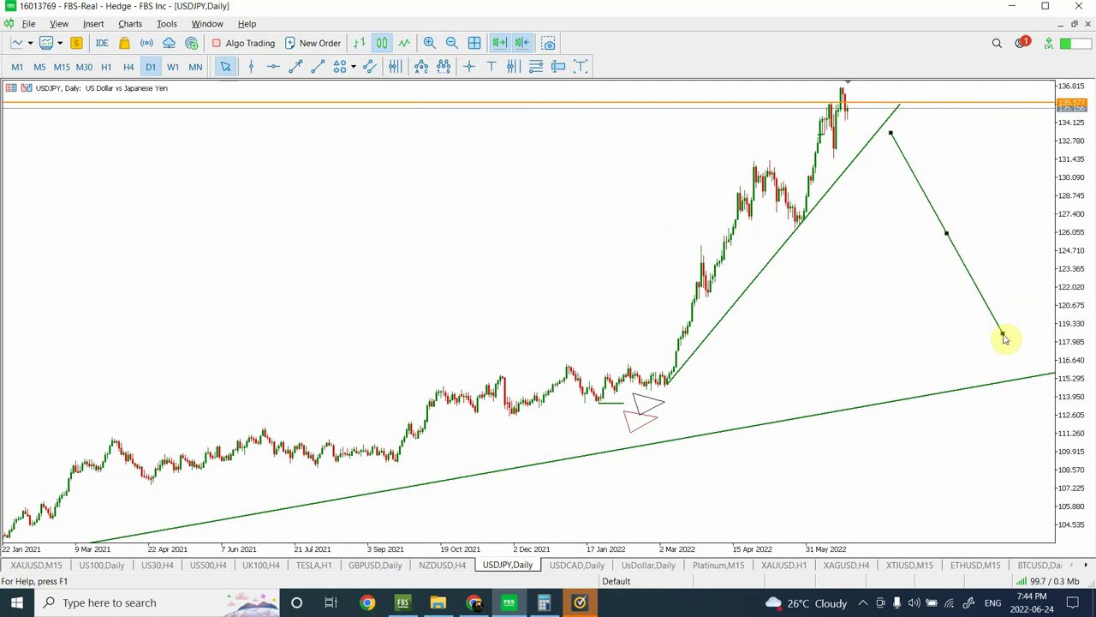
drag(1004, 337, 1033, 406)
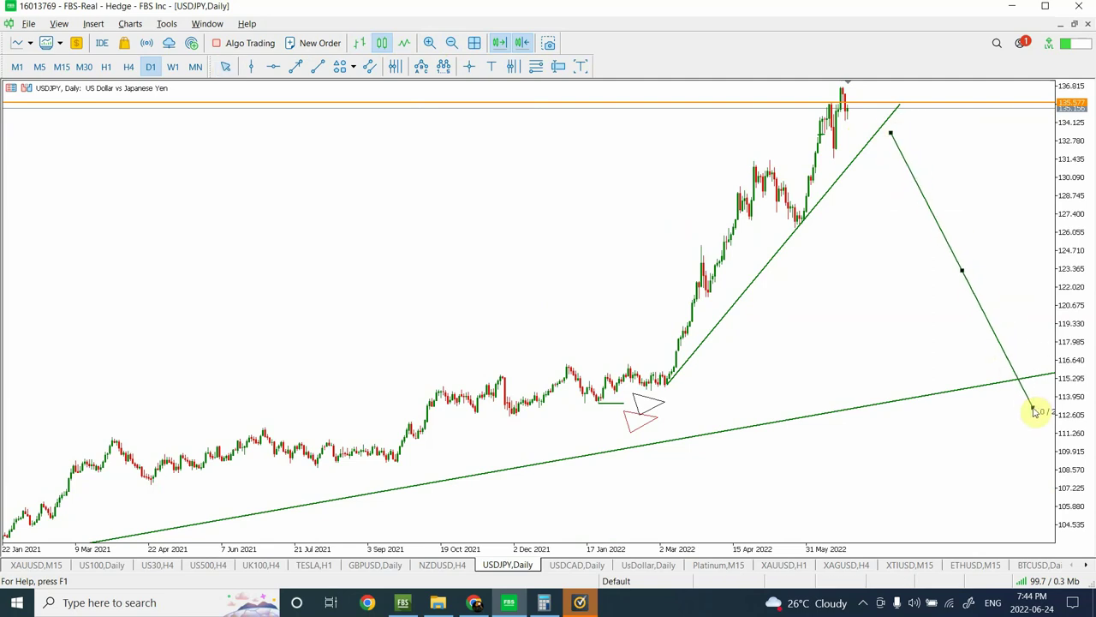
double_click(963, 274)
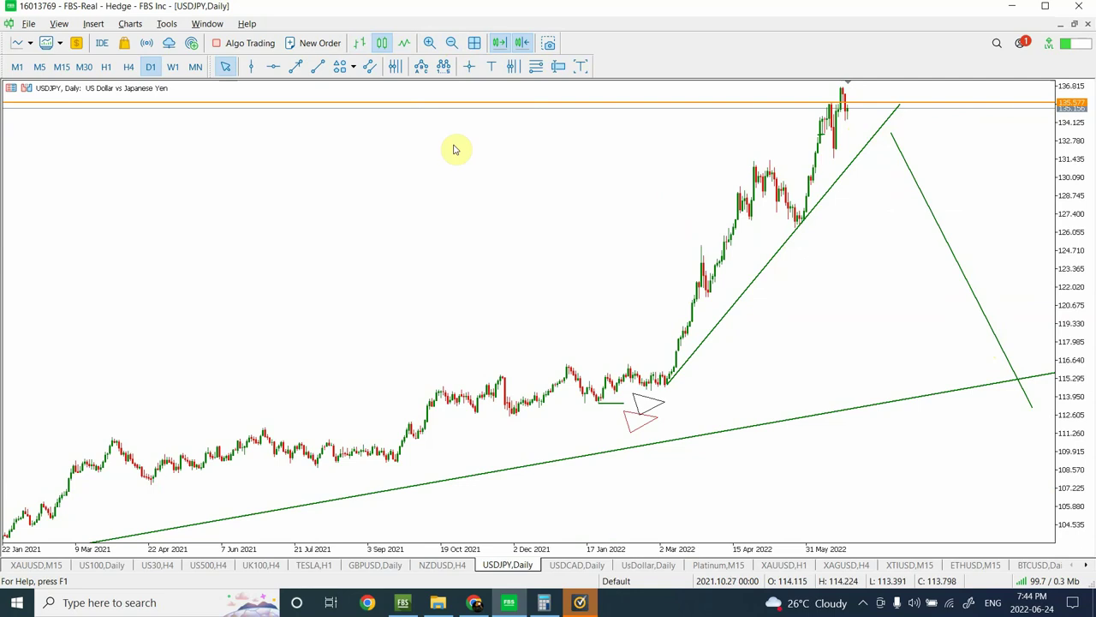
click(577, 565)
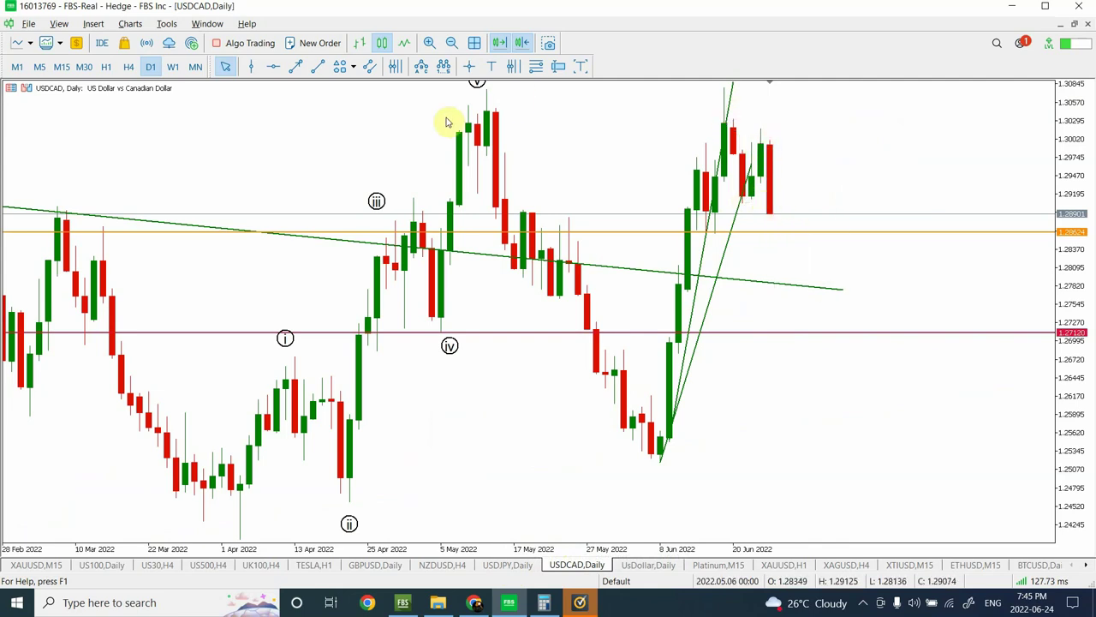
Delete USDCAD's lower rising trendline from 9 Jun, viewed zoomed out on M15
click(103, 69)
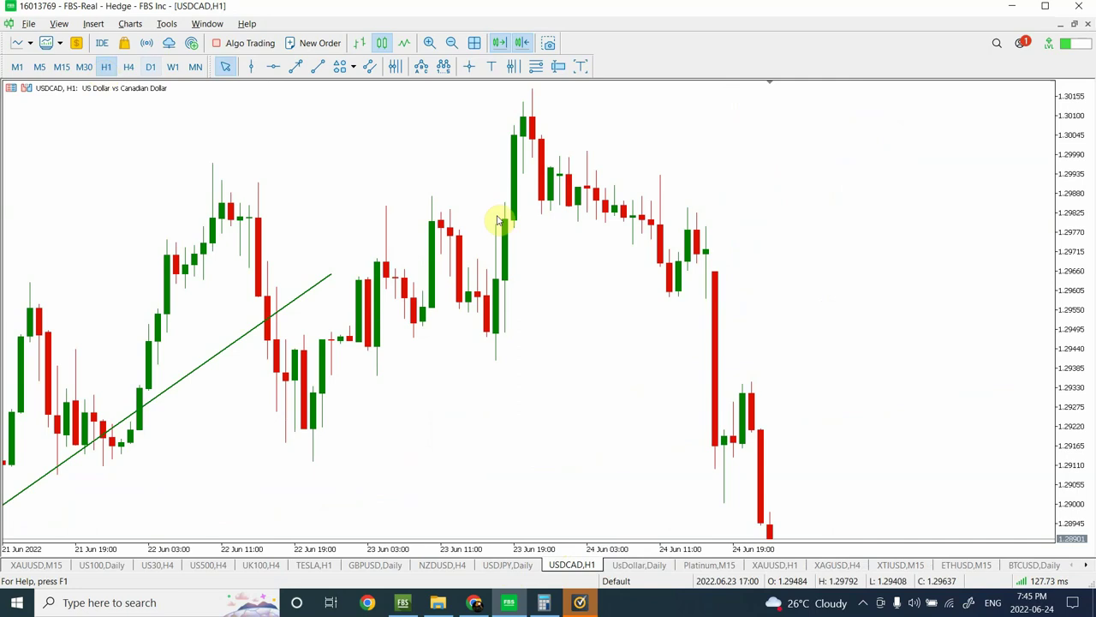
click(451, 43)
click(452, 43)
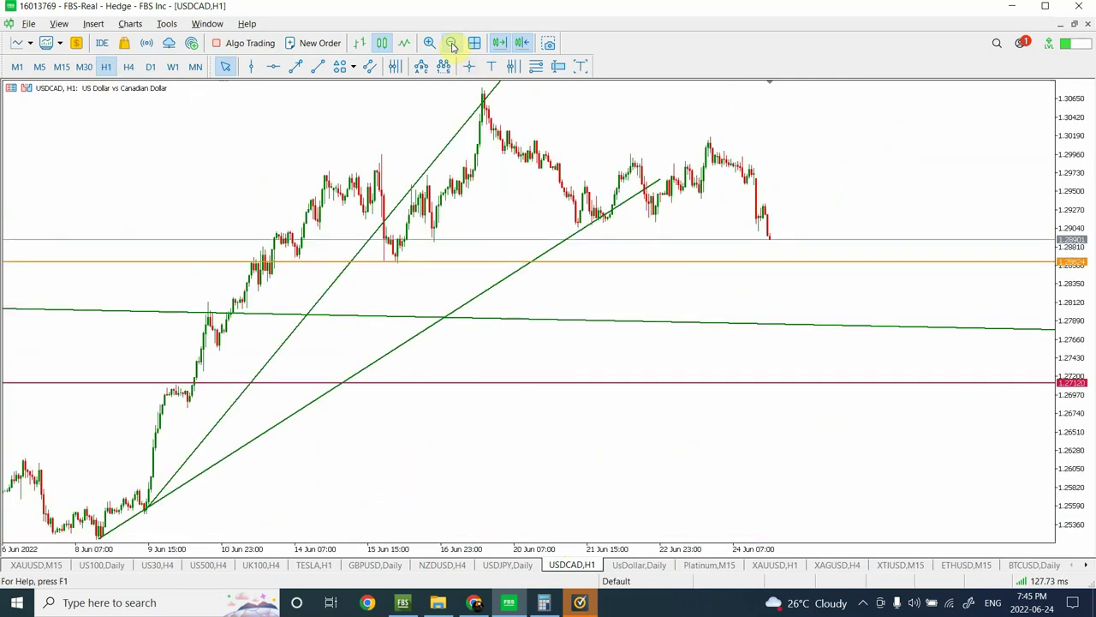
double_click(622, 203)
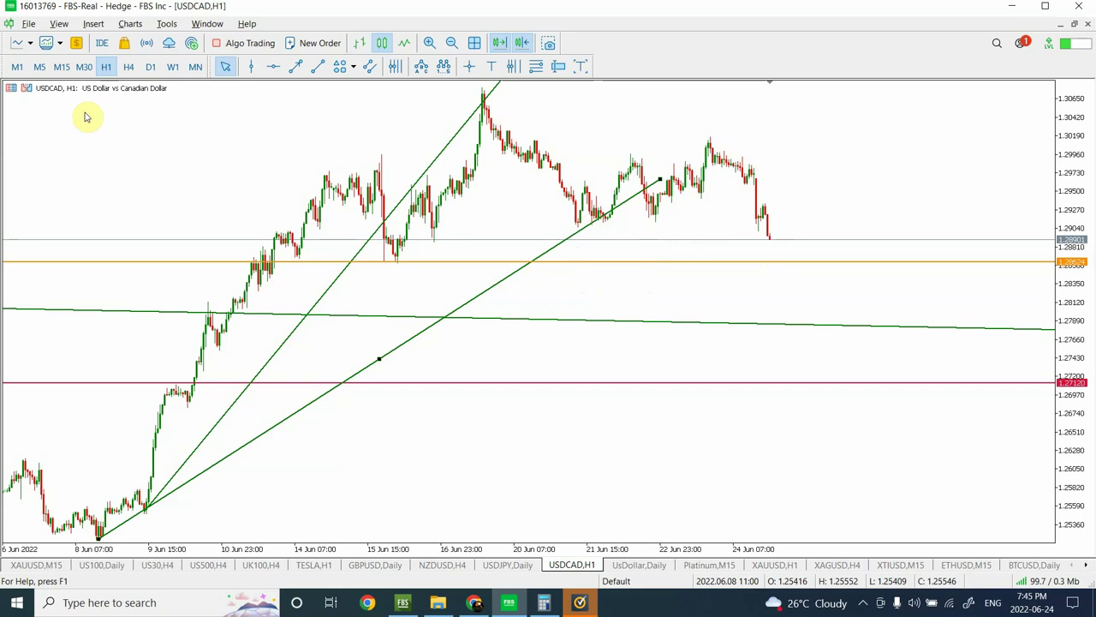
click(61, 67)
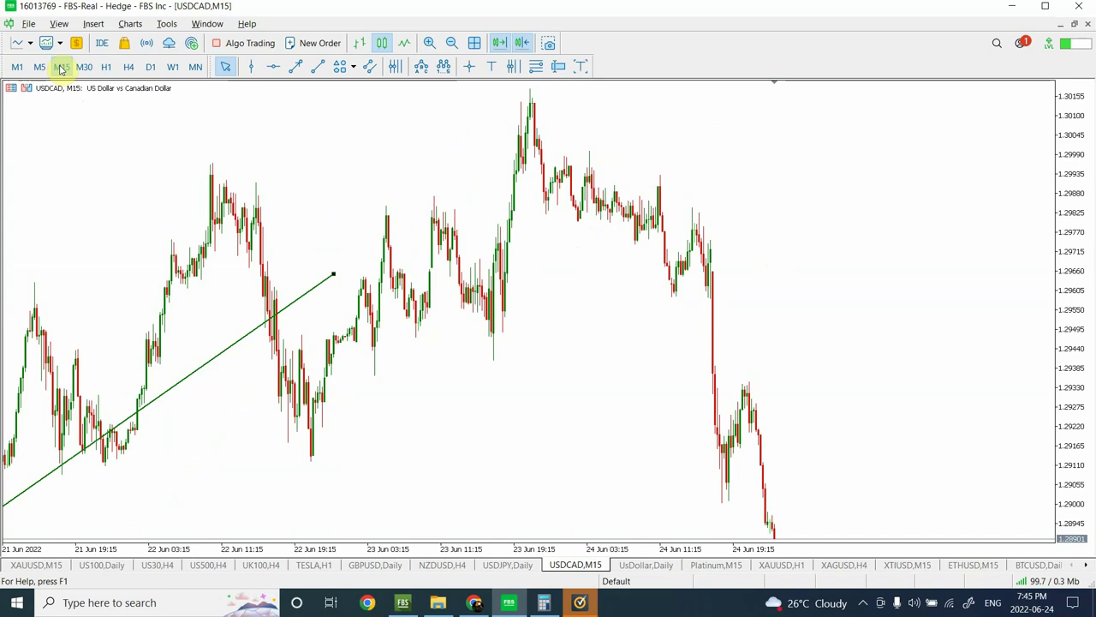
click(61, 67)
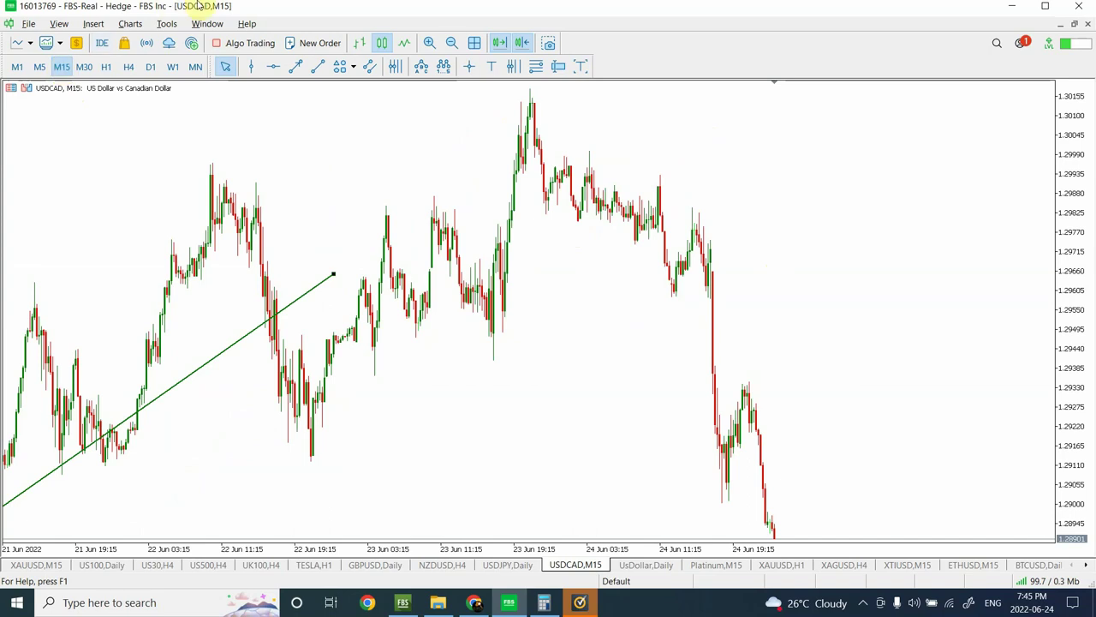
click(452, 44)
click(454, 46)
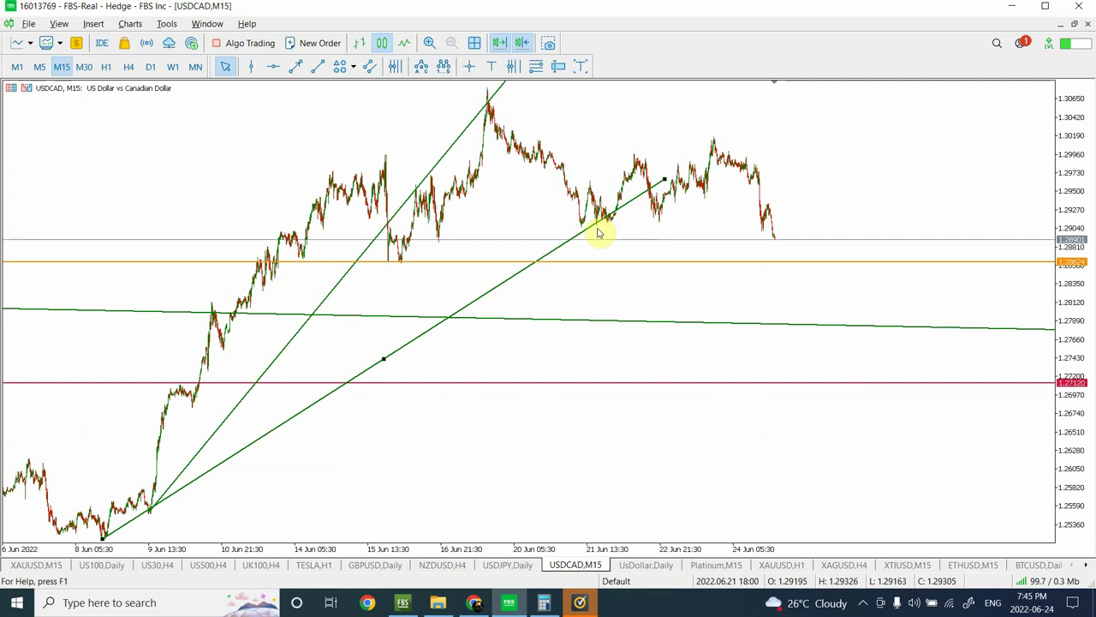
key(Delete)
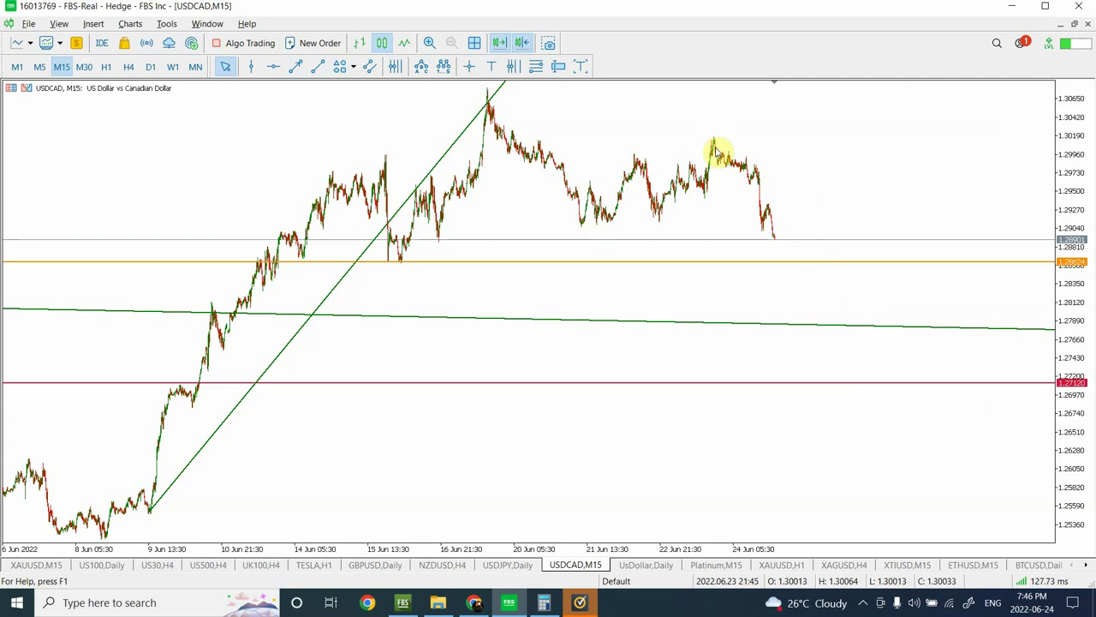
Draw a steep falling projection from USDCAD's latest price, check it on M30, then go to the US Dollar index daily chart
mouse_move(718, 151)
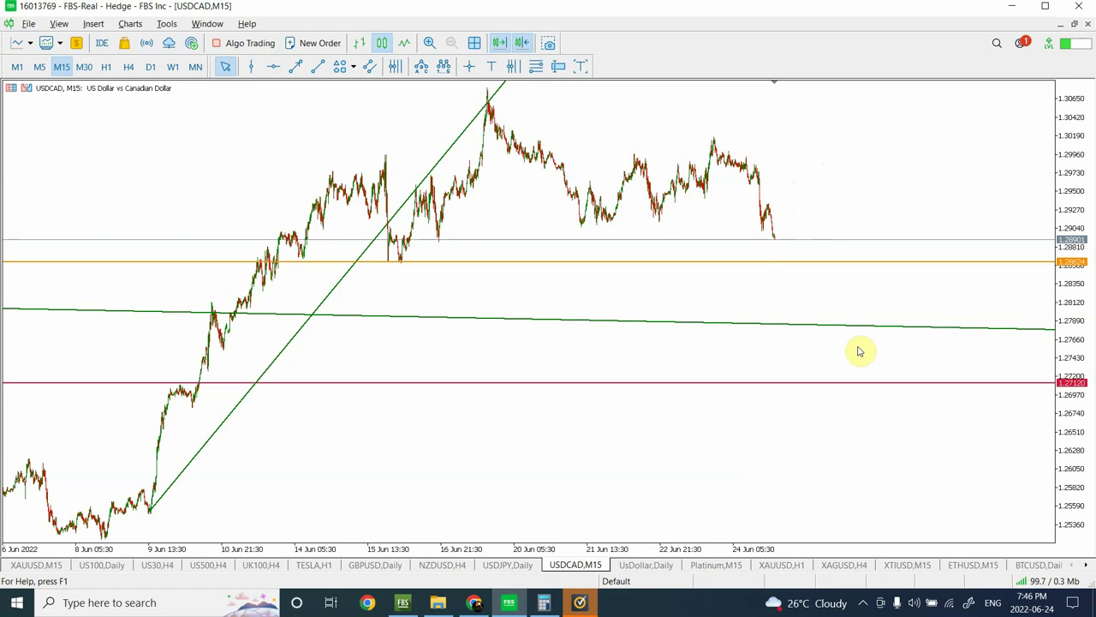
click(320, 66)
drag(784, 218, 920, 525)
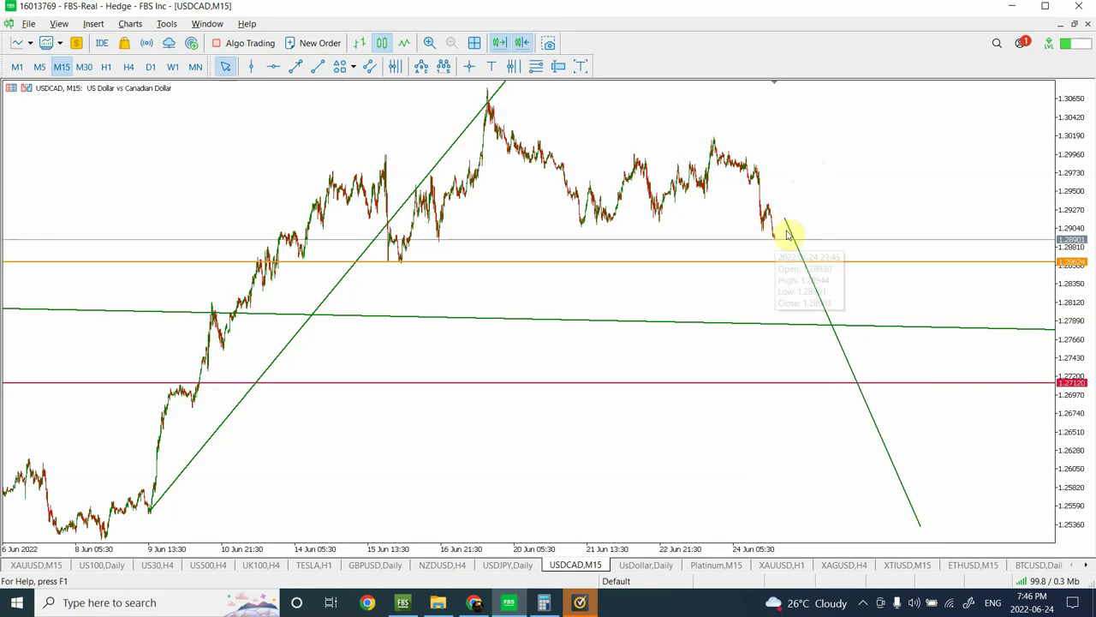
click(84, 66)
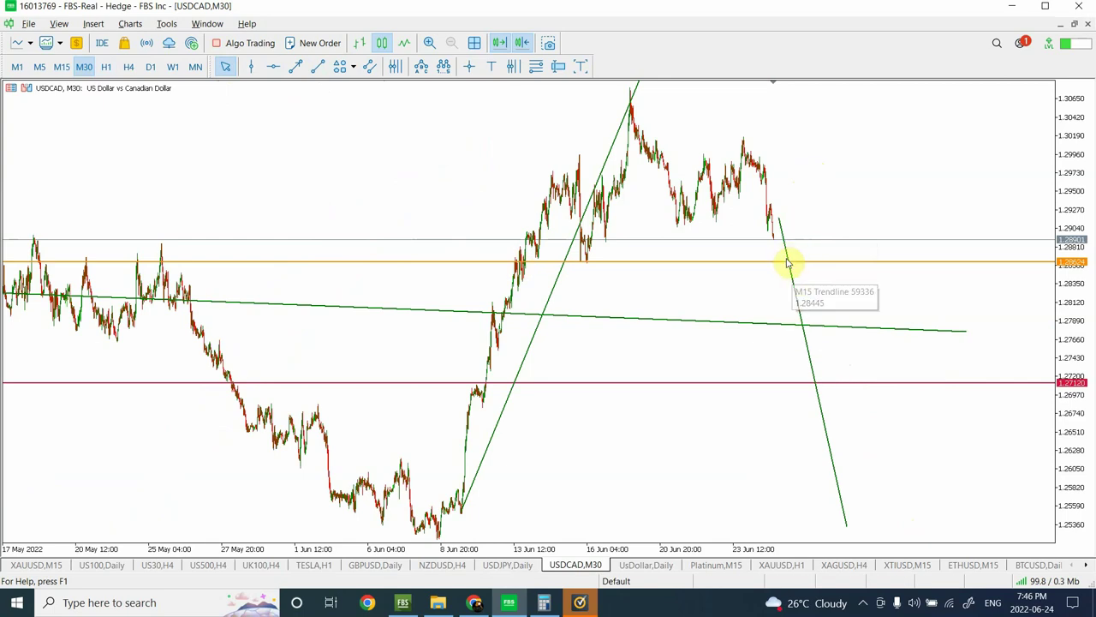
click(648, 566)
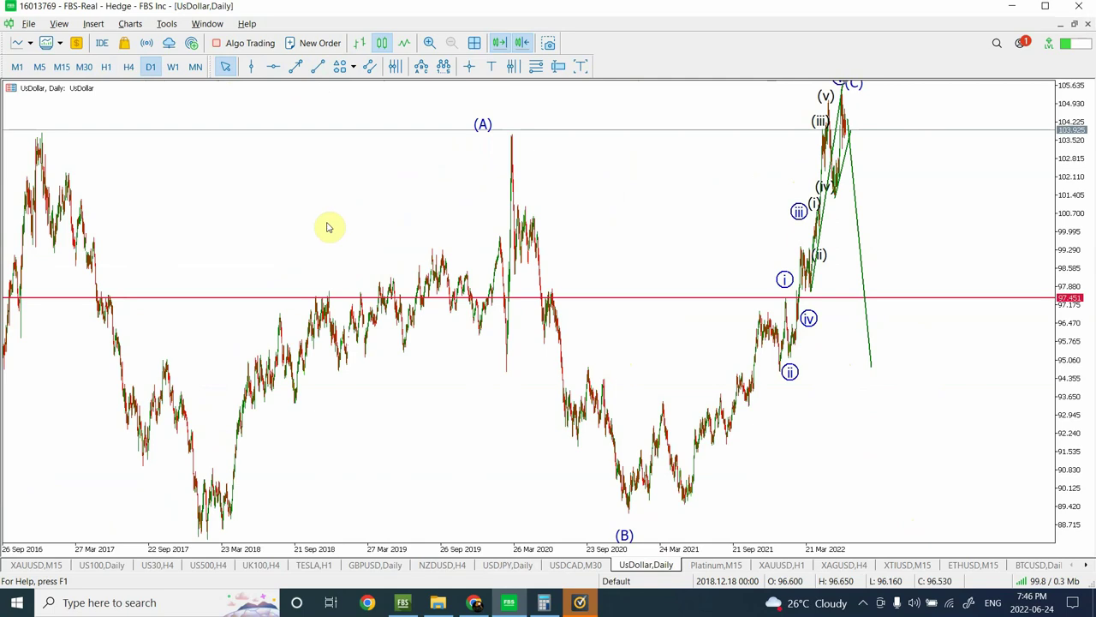
Show the US Dollar index on H4, zoomed in, with the price scale compressed for wider range
click(127, 67)
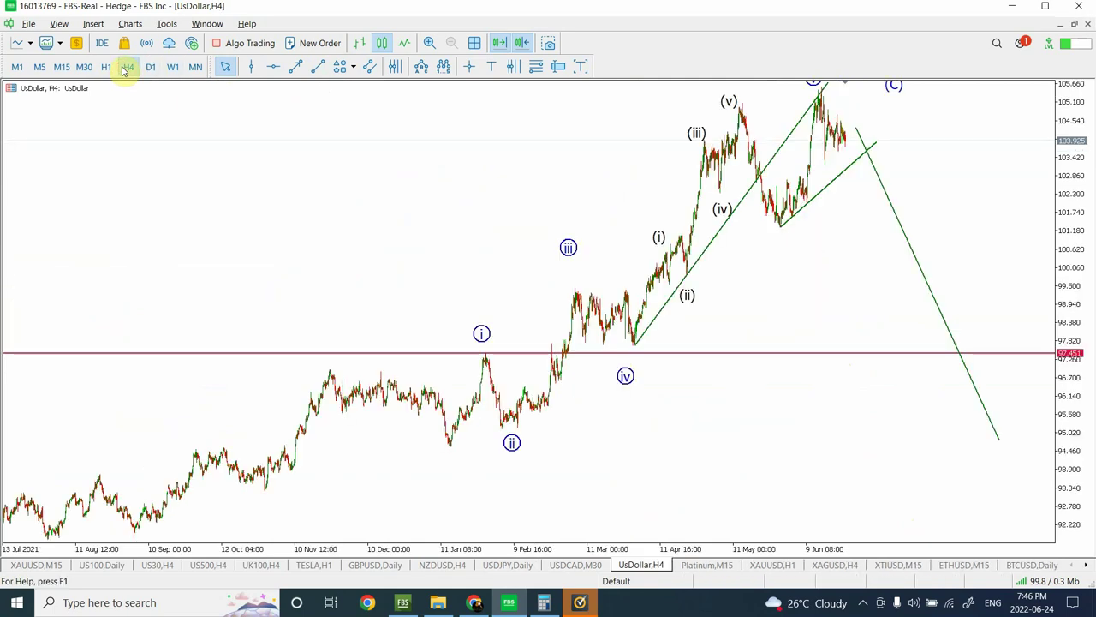
click(428, 41)
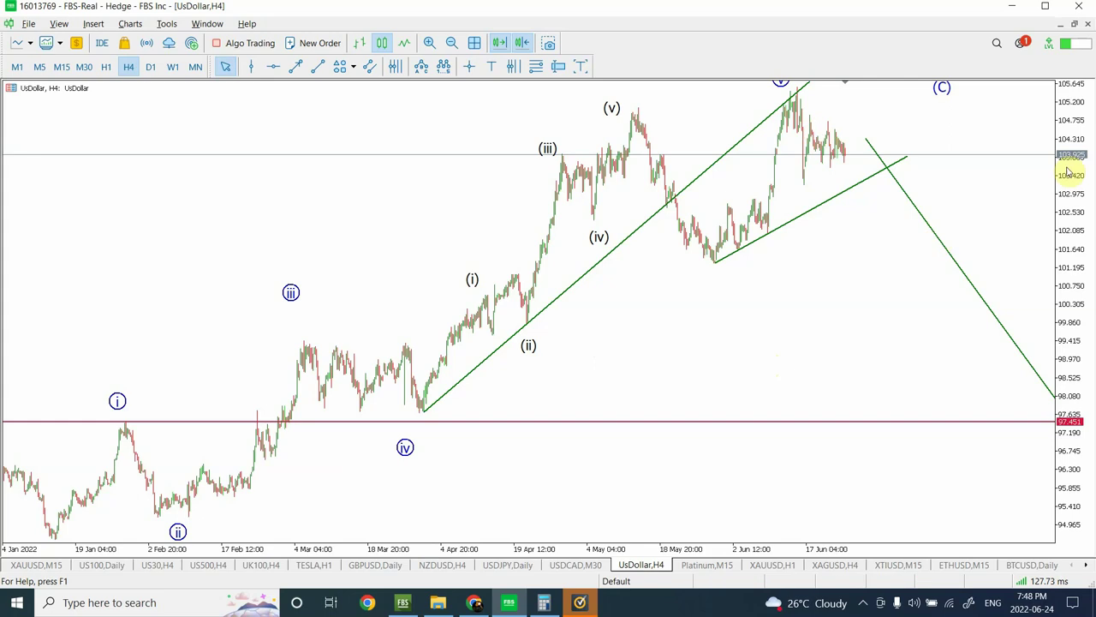
drag(1075, 174, 1070, 205)
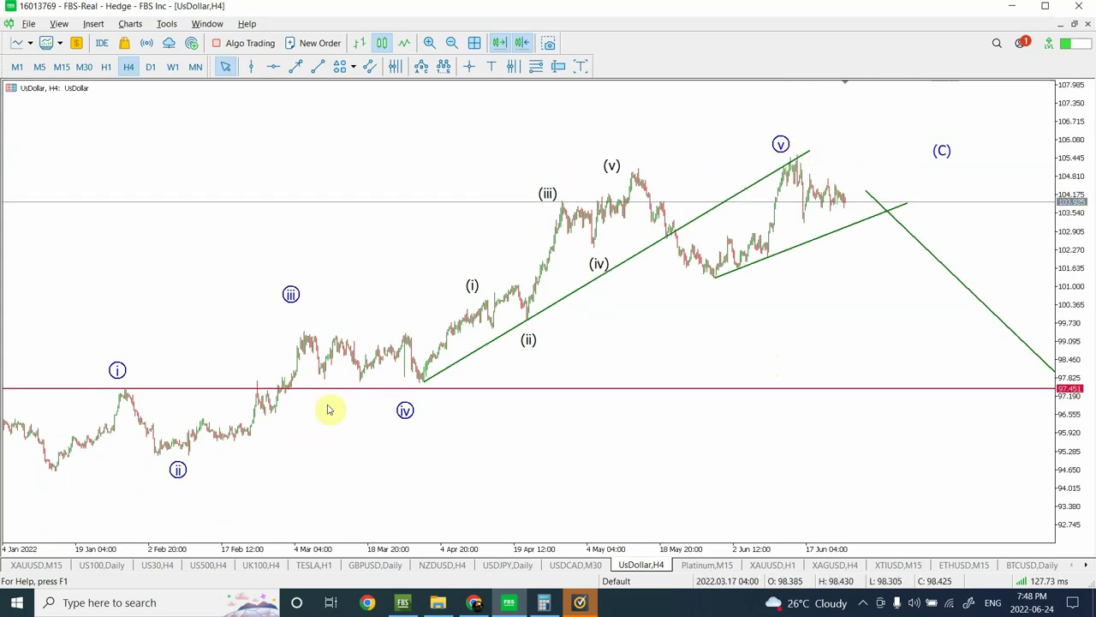
On the zoomed-out daily chart, extend the green downward projection line's end lower to near 88.7
click(150, 67)
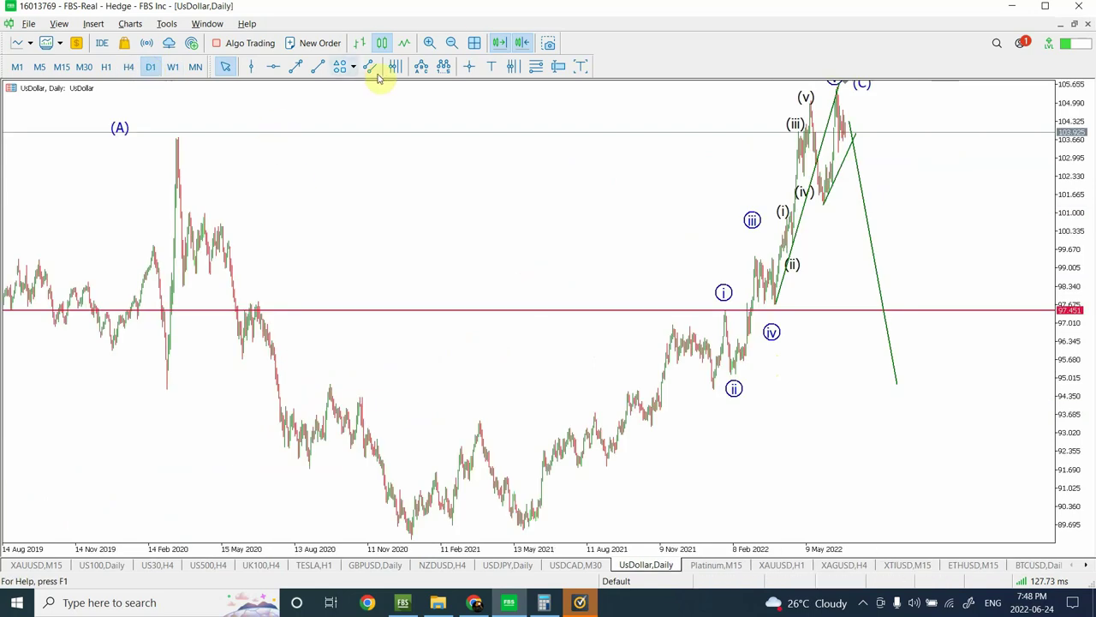
click(452, 43)
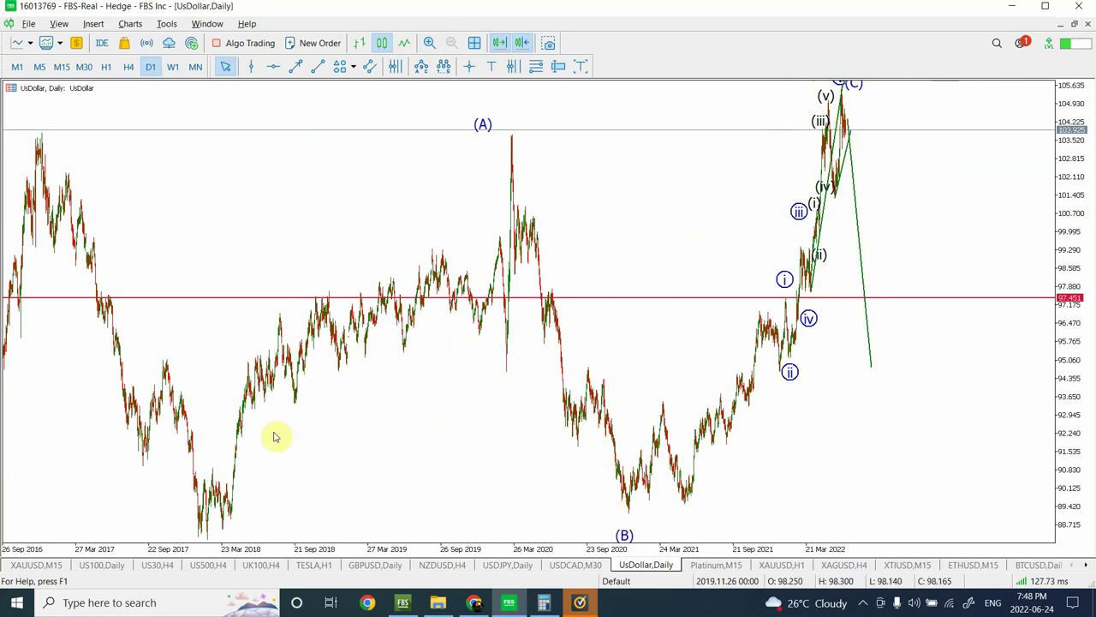
double_click(871, 365)
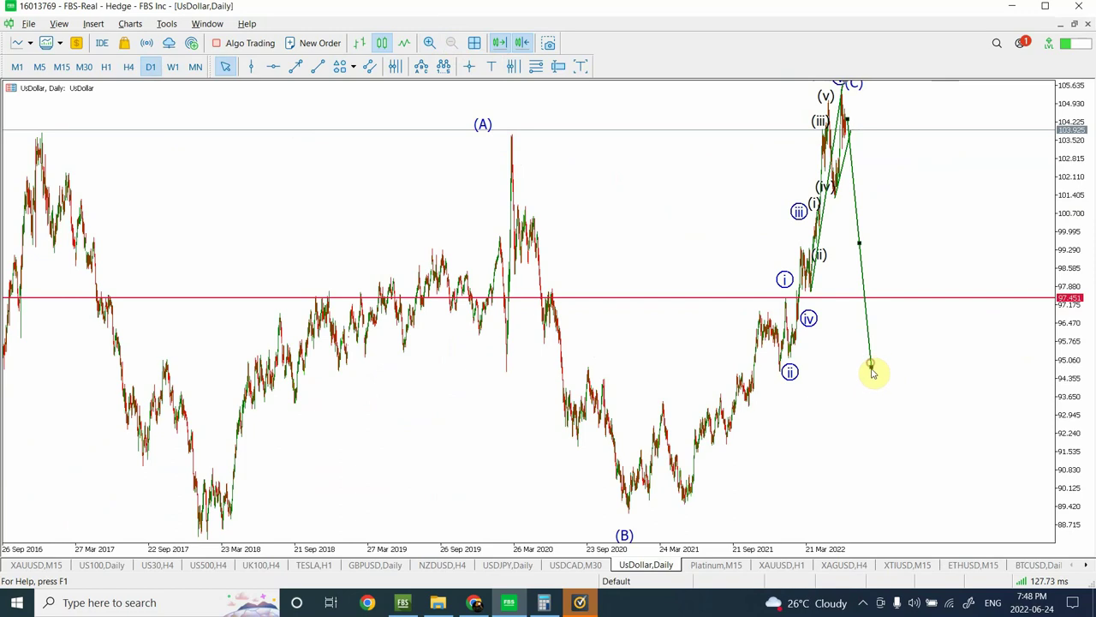
drag(871, 370, 955, 537)
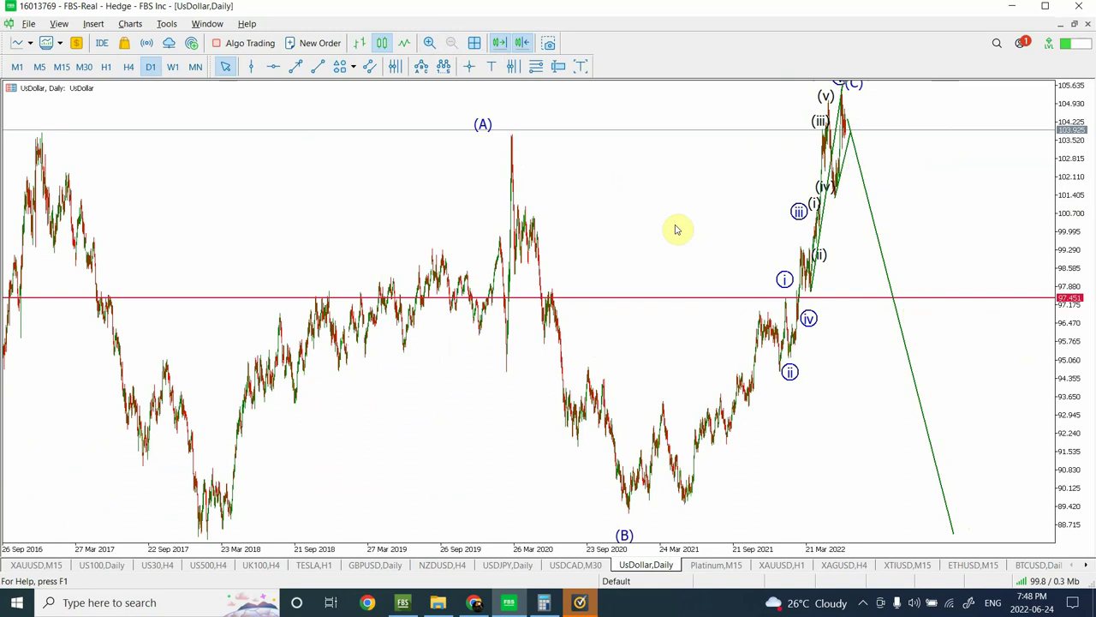
Move through H1 to the M15 timeframe, adjusting zoom to frame both trendlines
click(106, 68)
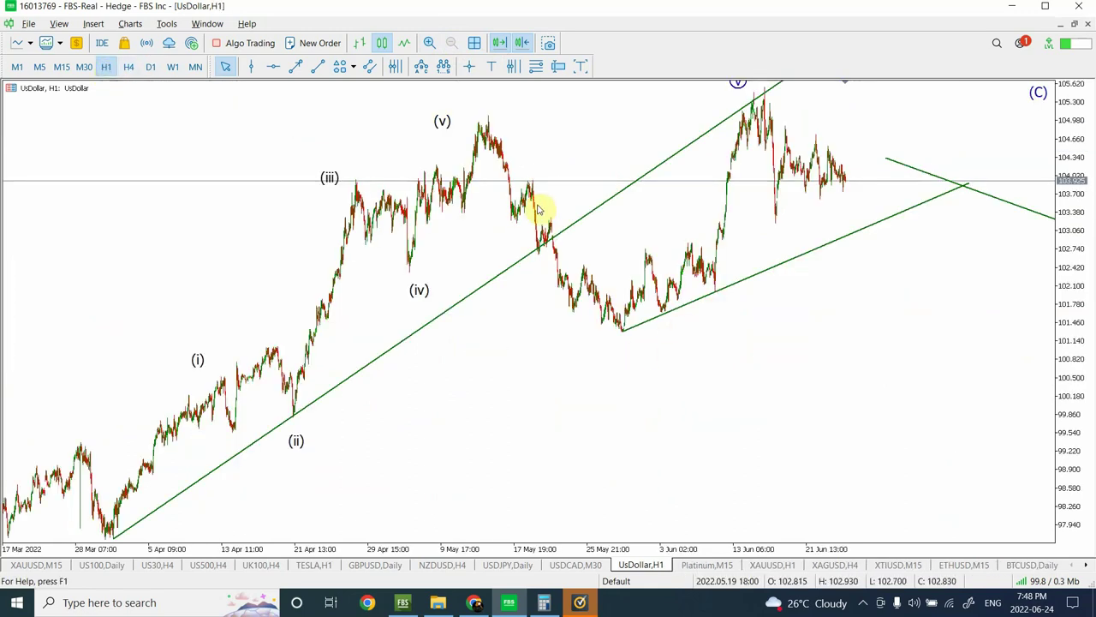
click(429, 43)
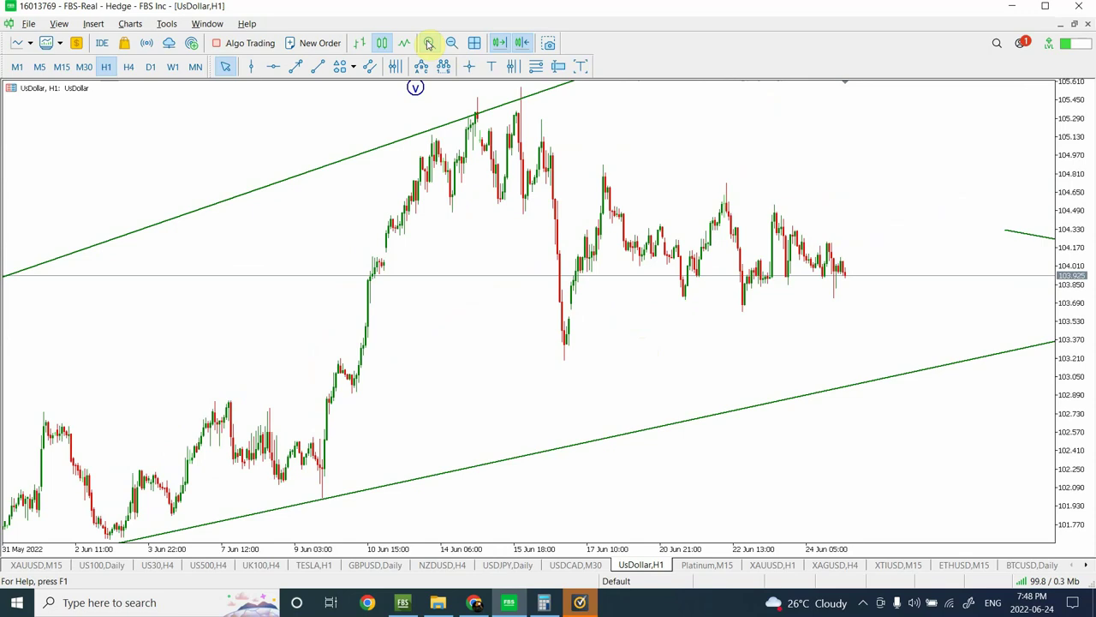
click(62, 67)
click(451, 43)
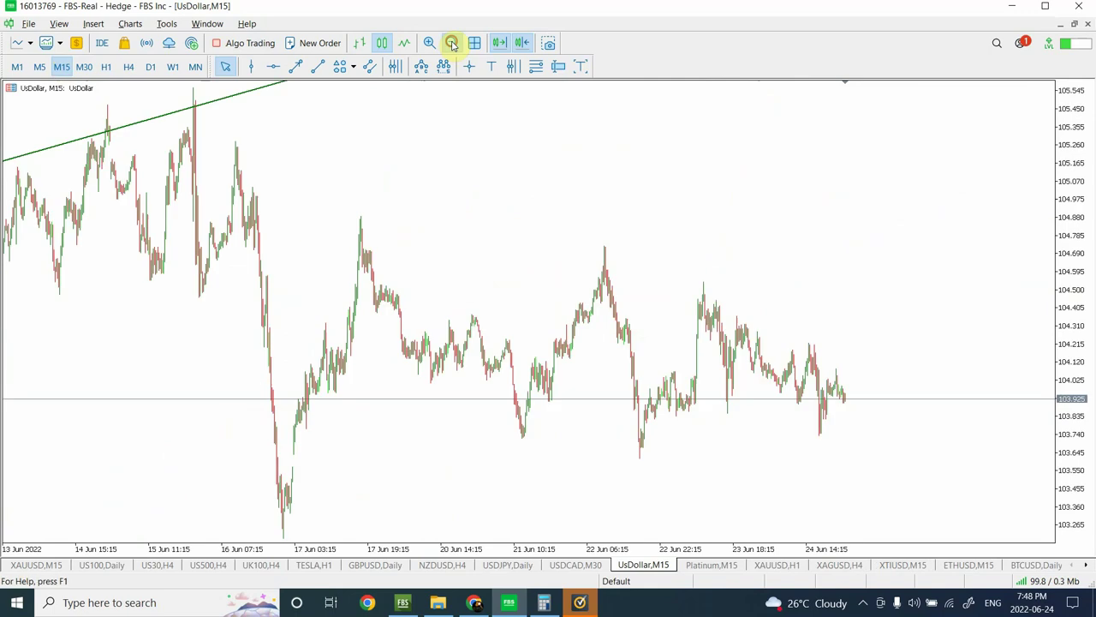
click(451, 42)
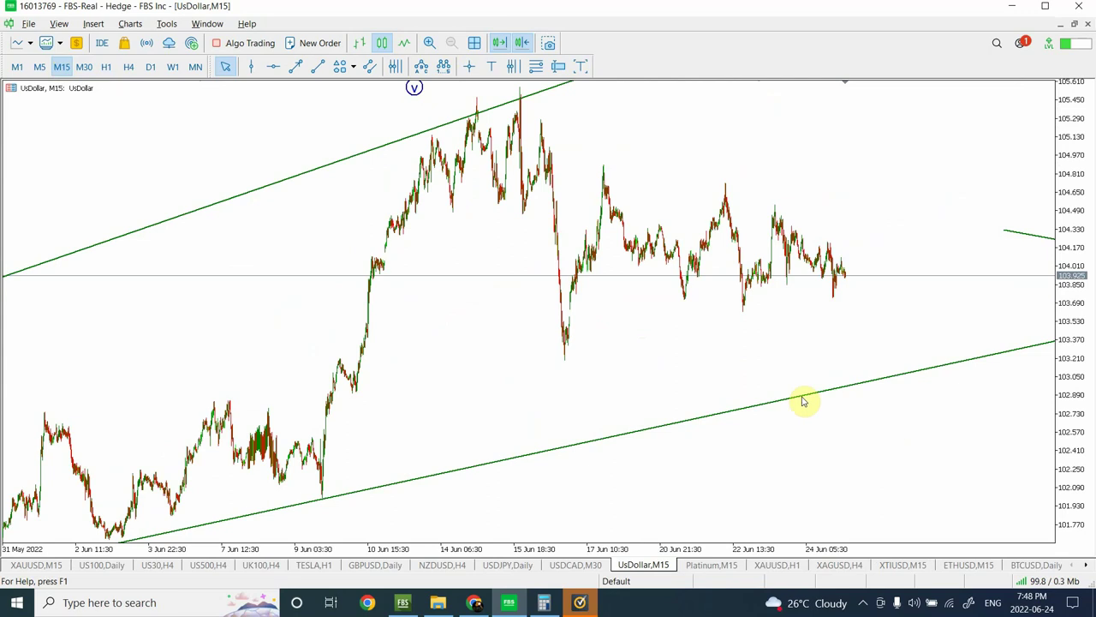
click(428, 43)
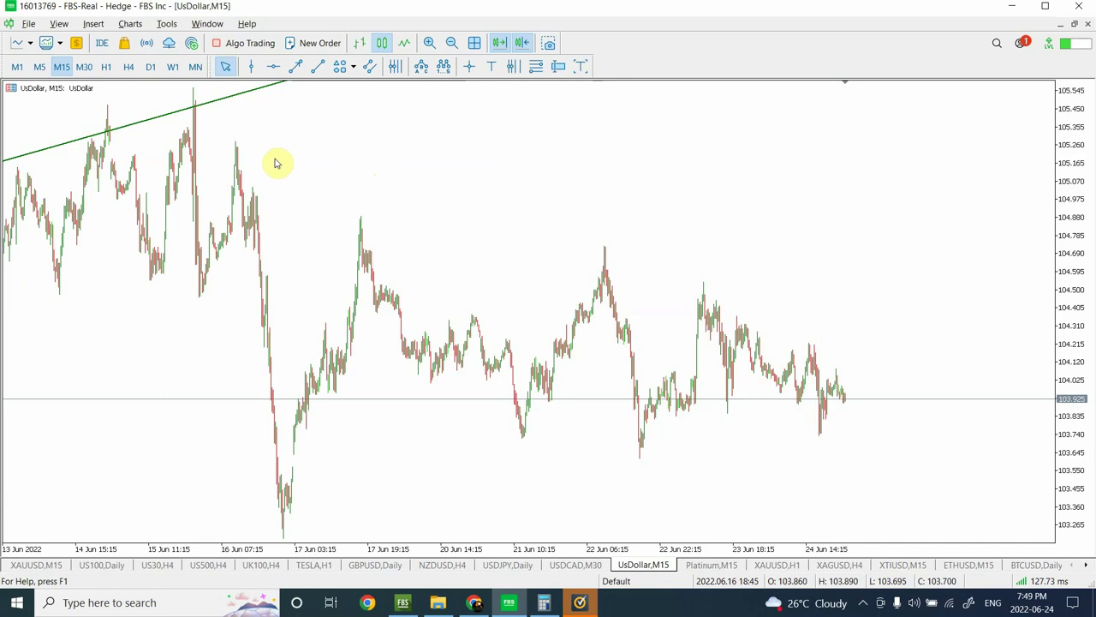
Draw a rising equidistant channel from the 15 Jun low with its parallel line at the 17 Jun high
click(370, 69)
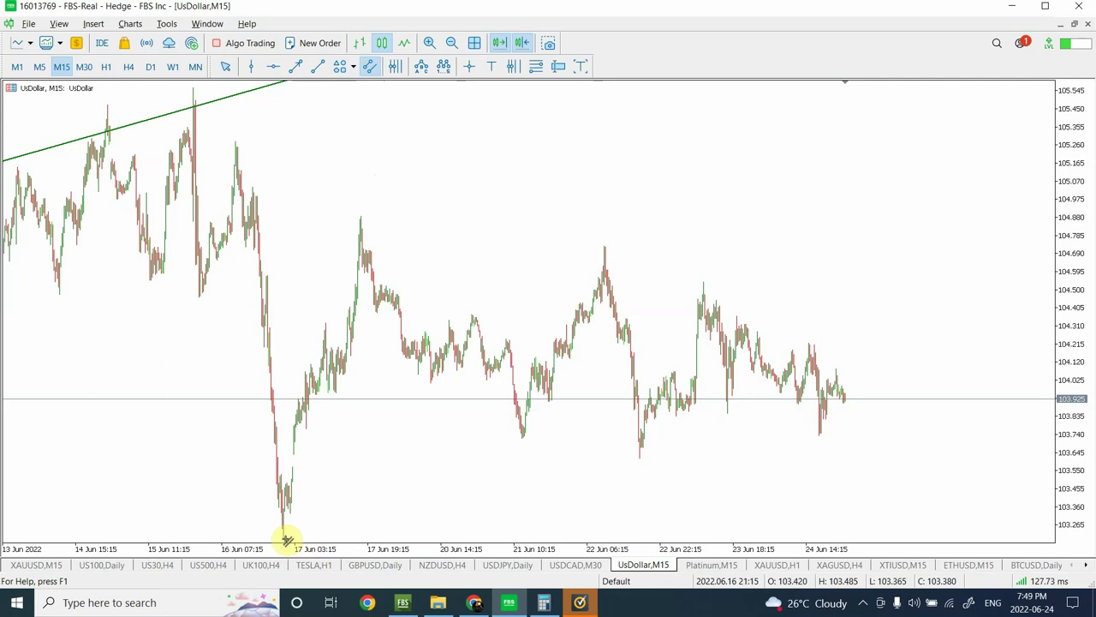
drag(282, 540, 851, 303)
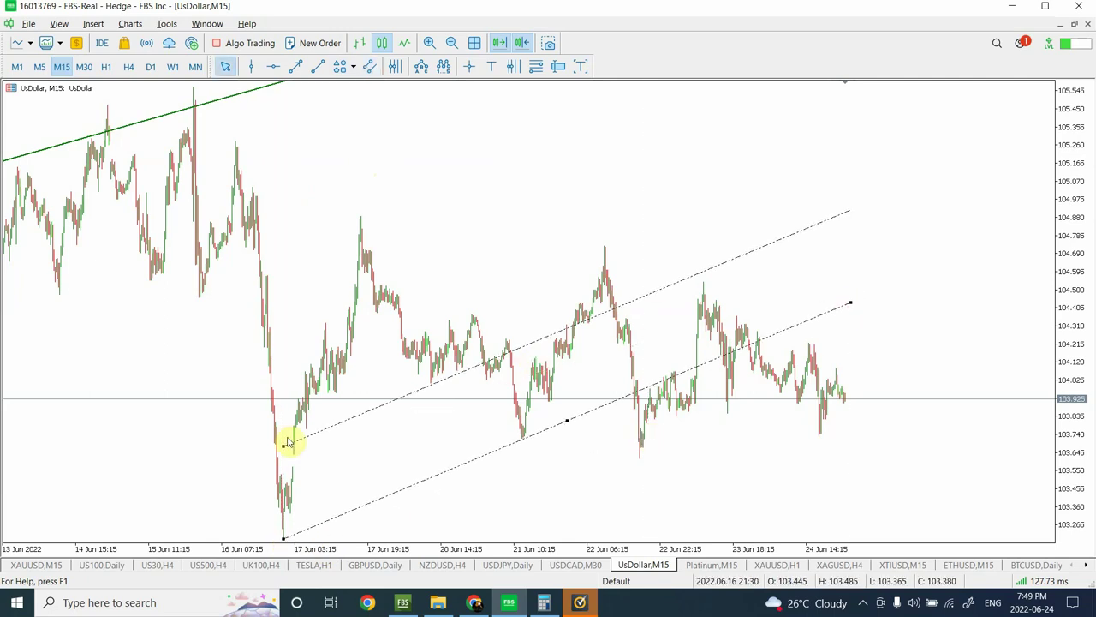
drag(284, 449, 303, 245)
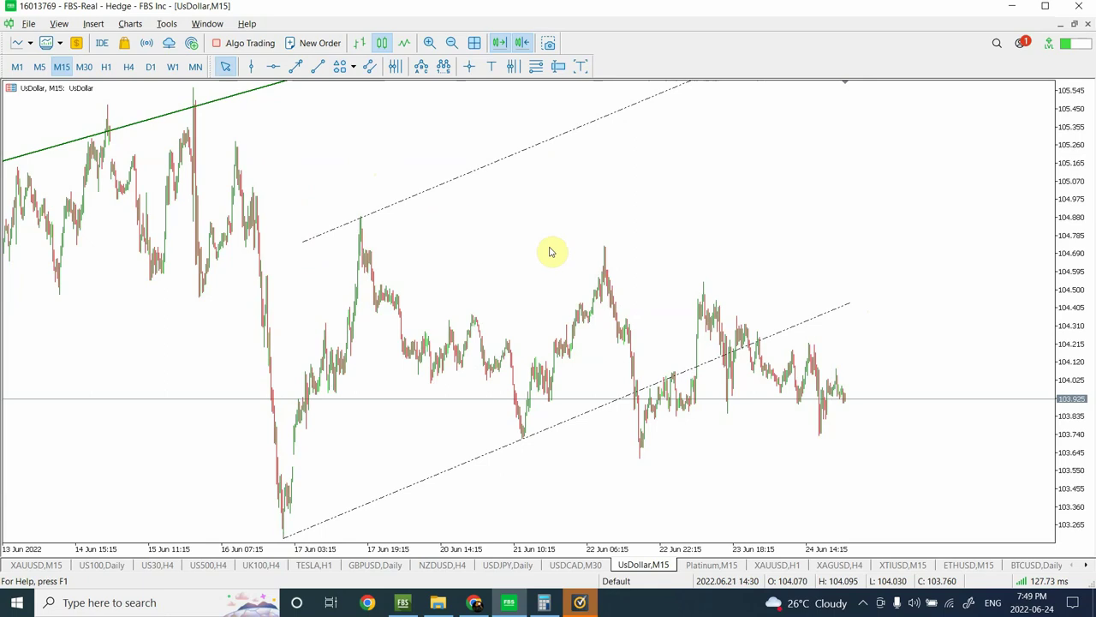
click(451, 43)
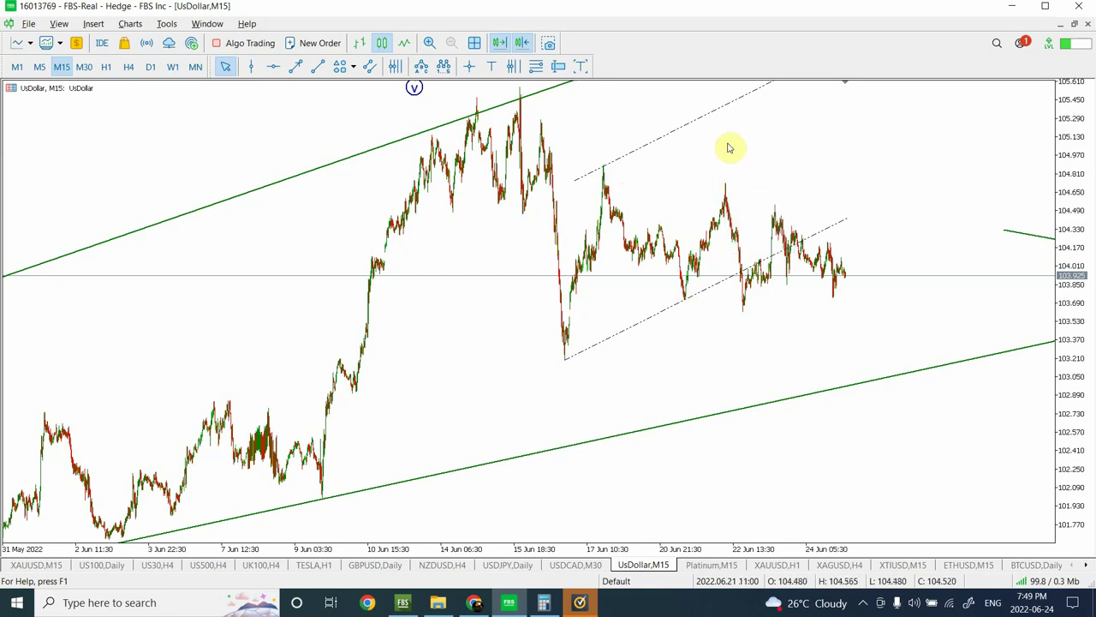
Draw descending trendlines from the 17 Jun high and the mid-June high, adjusting the first one's ends
click(317, 68)
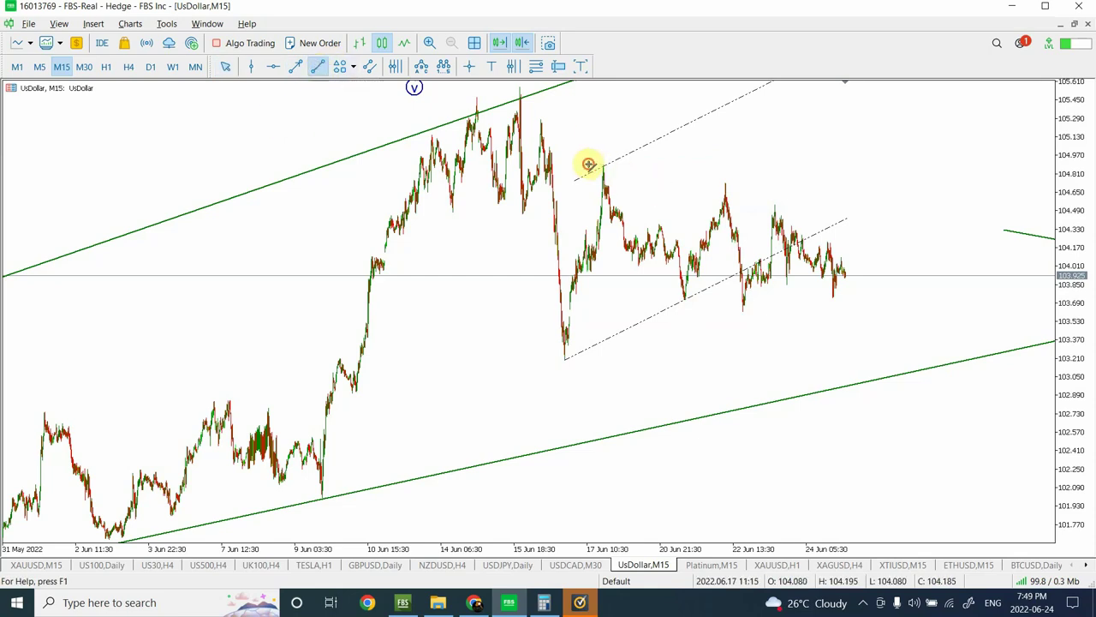
mouse_move(589, 163)
mouse_down()
mouse_move(893, 254)
mouse_move(932, 212)
mouse_up()
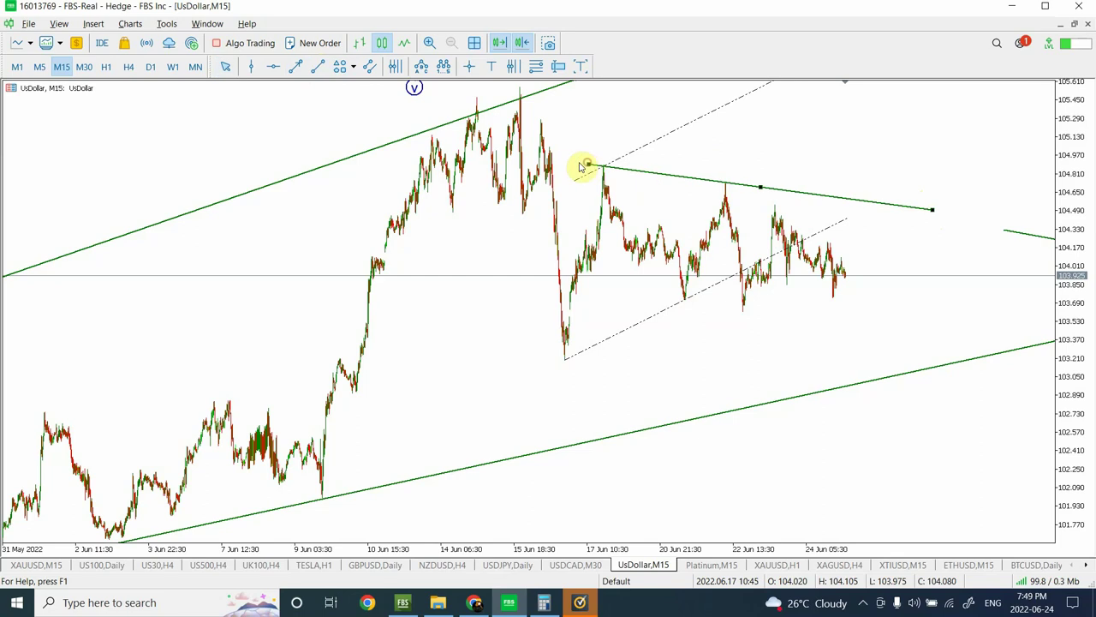
mouse_move(581, 166)
mouse_down()
mouse_move(550, 161)
mouse_move(560, 159)
mouse_up()
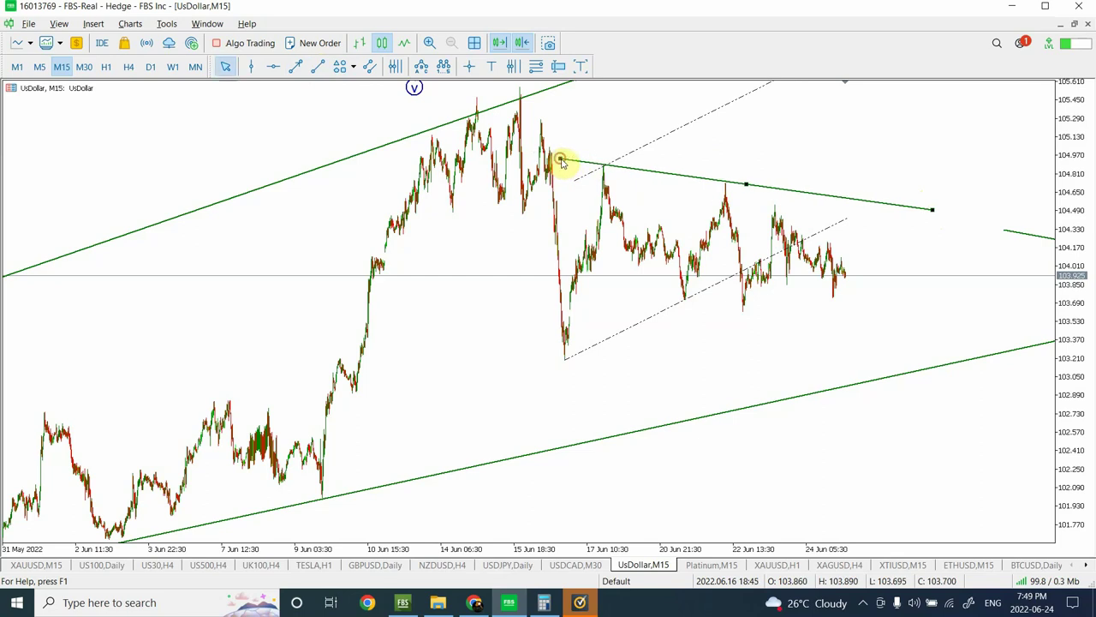
drag(937, 215, 940, 214)
click(579, 160)
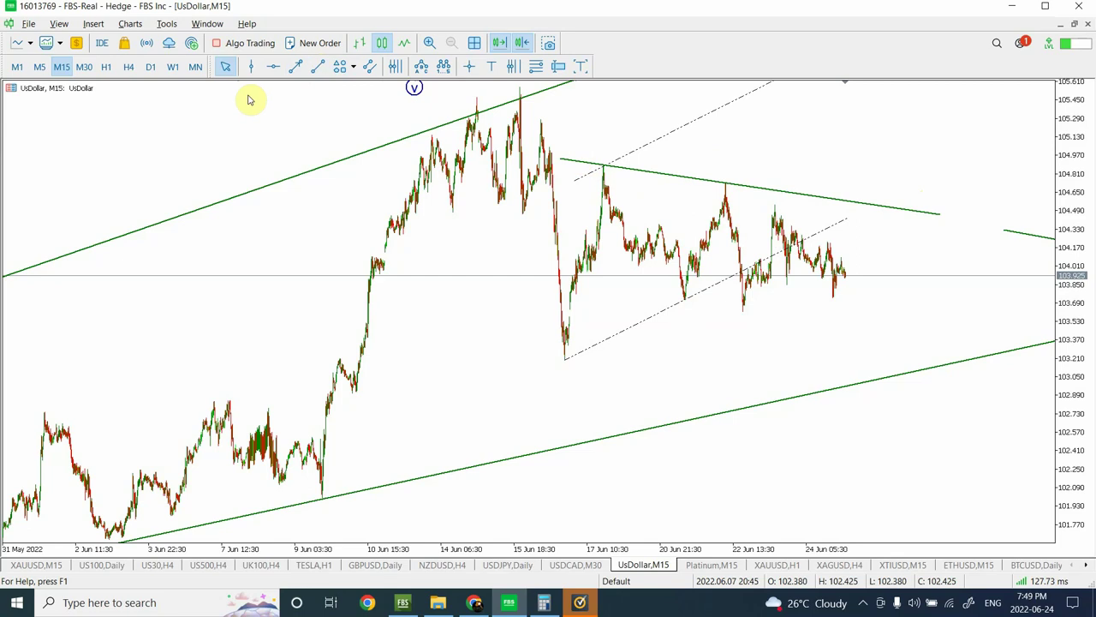
click(317, 66)
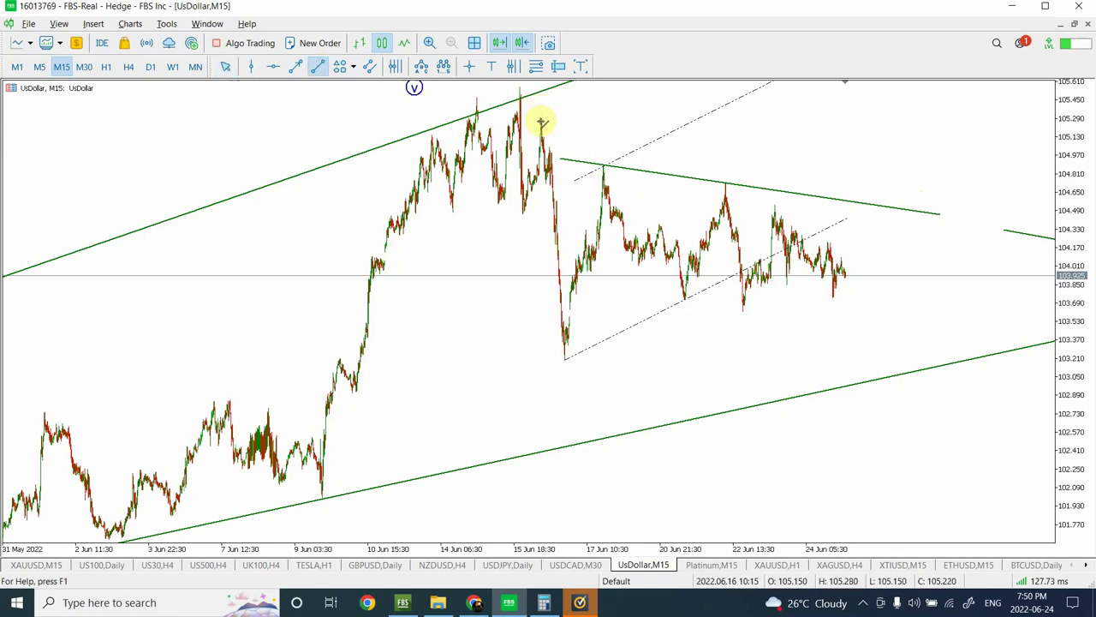
drag(541, 123, 951, 256)
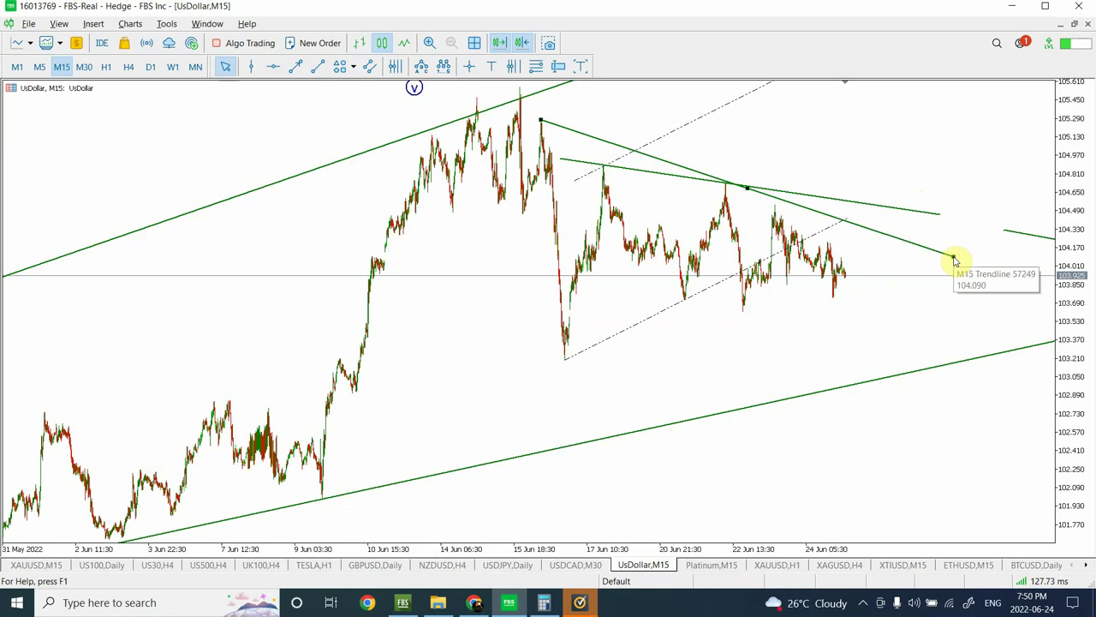
Add a trendline from the wave (v) peak, delete the redundant line, and project down to 102.2
click(317, 66)
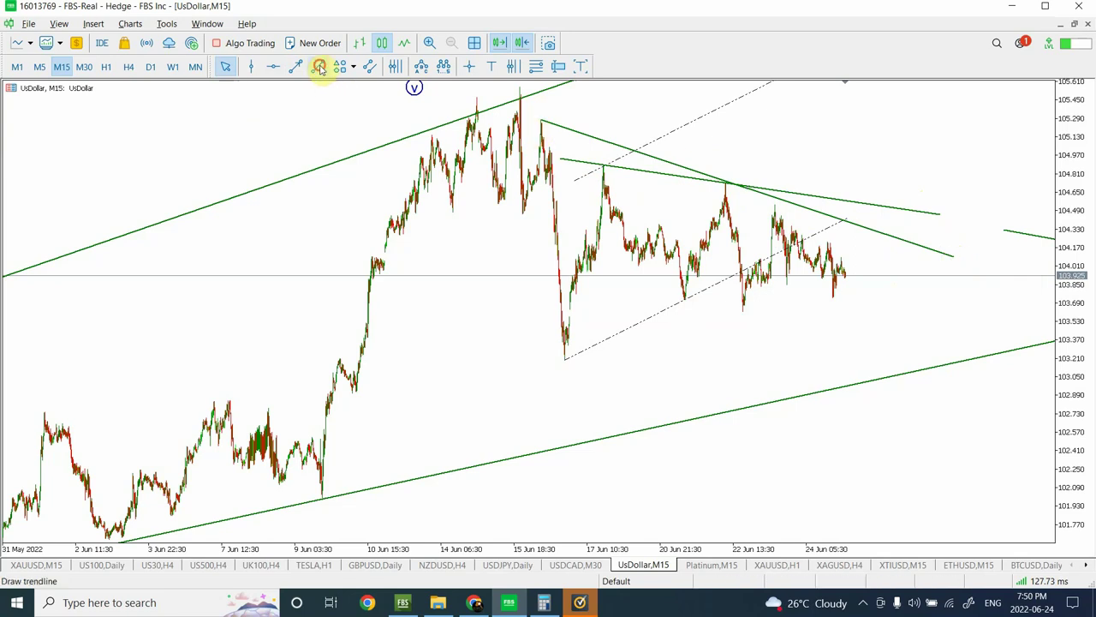
drag(519, 88, 949, 288)
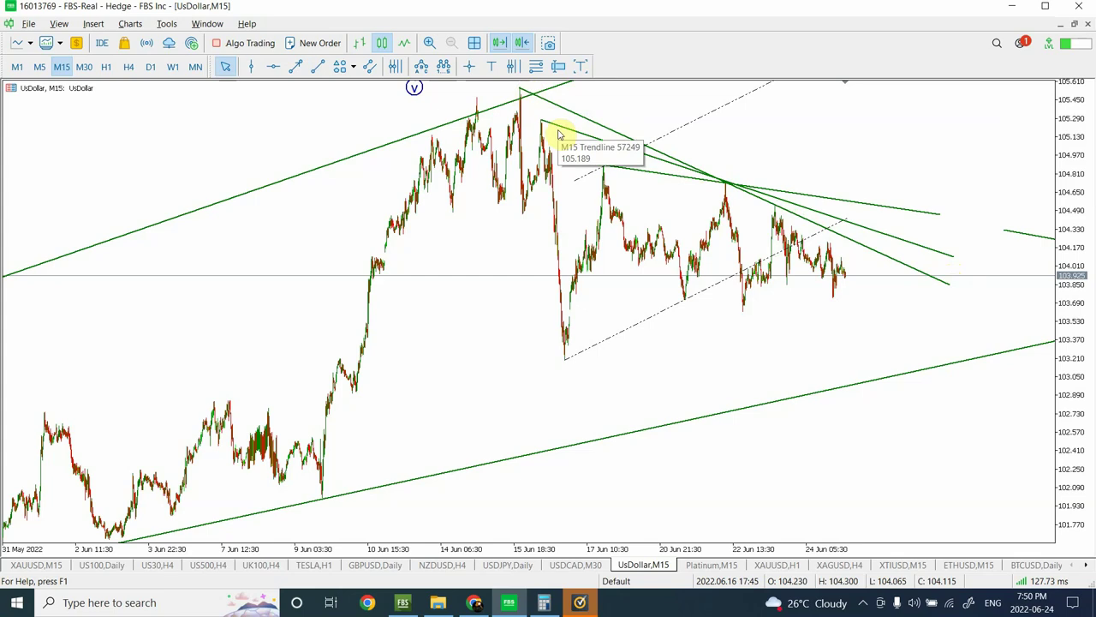
key(Delete)
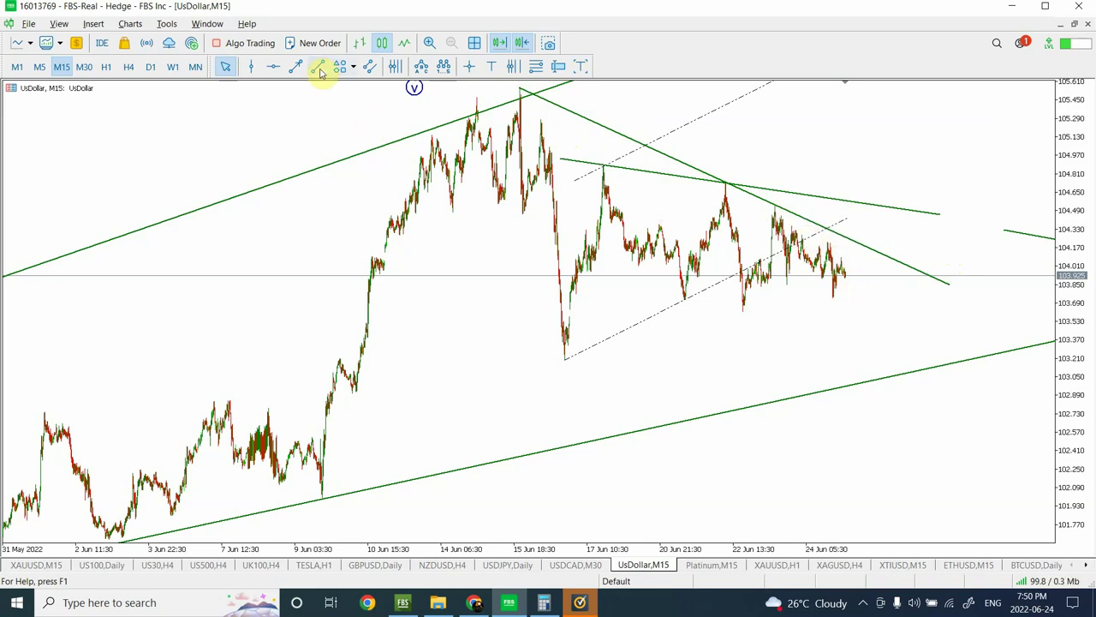
click(317, 66)
drag(851, 274, 900, 477)
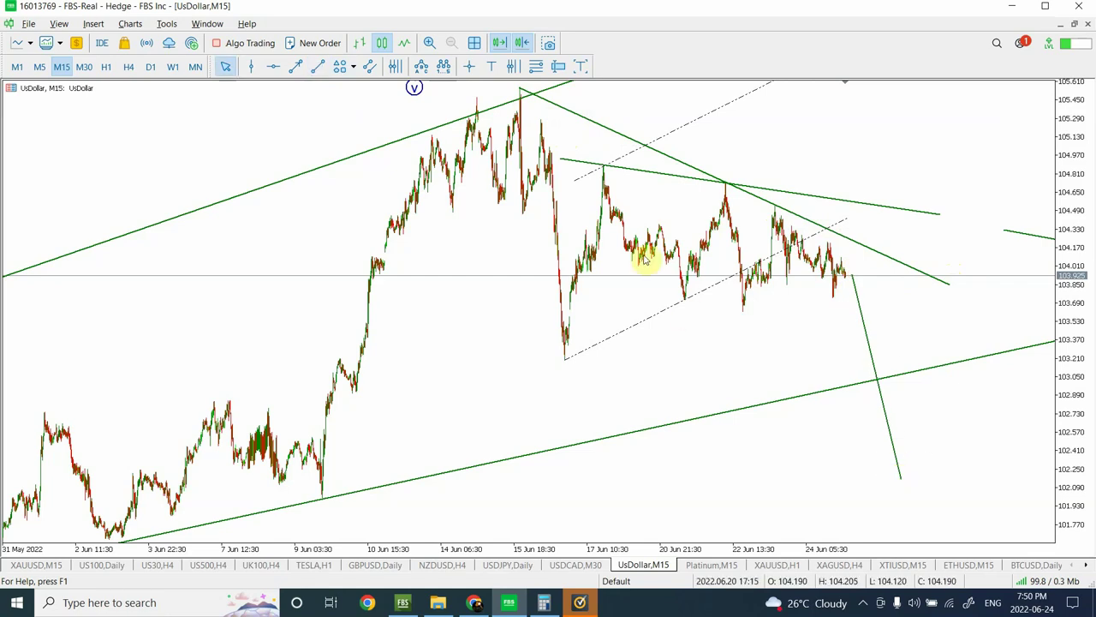
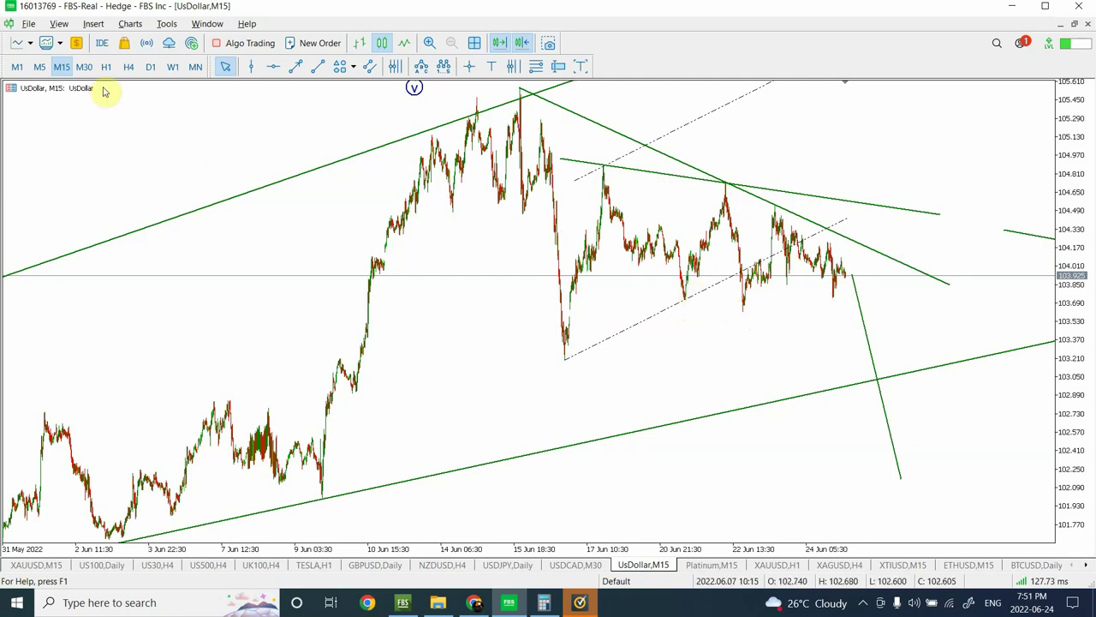
Put UsDollar on H1 and extend the steep projected drop line down toward 101.3
click(84, 66)
click(107, 67)
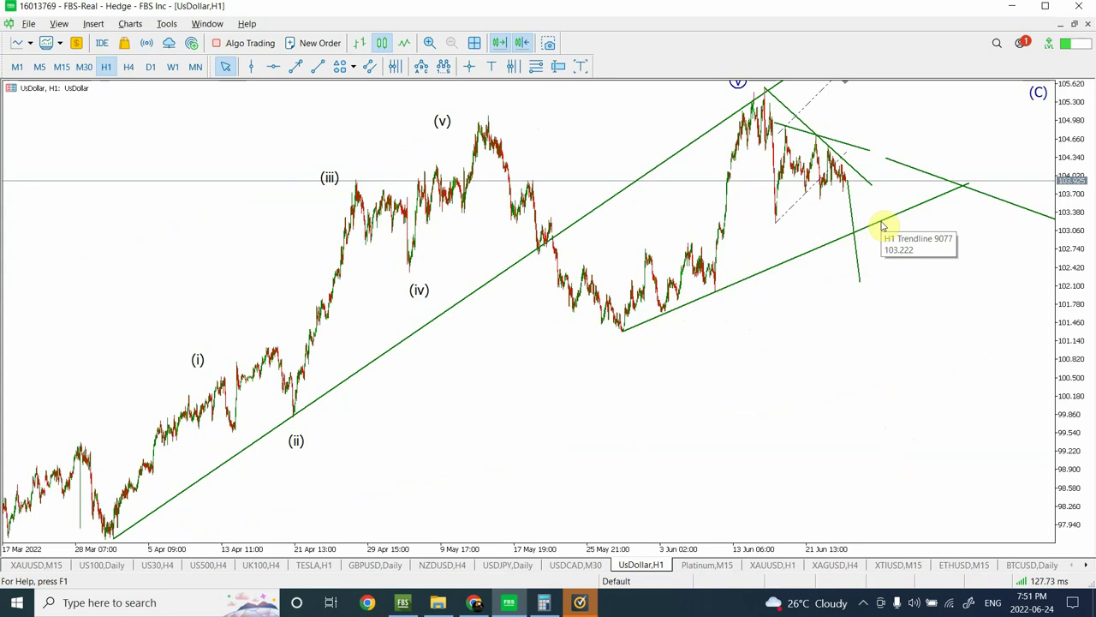
double_click(795, 259)
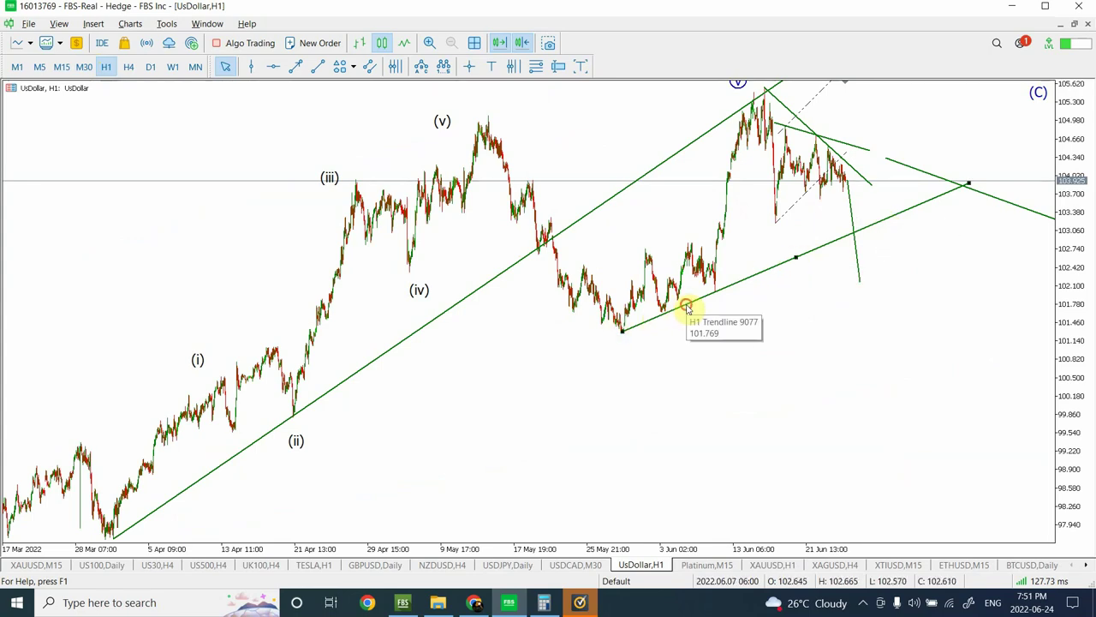
double_click(859, 275)
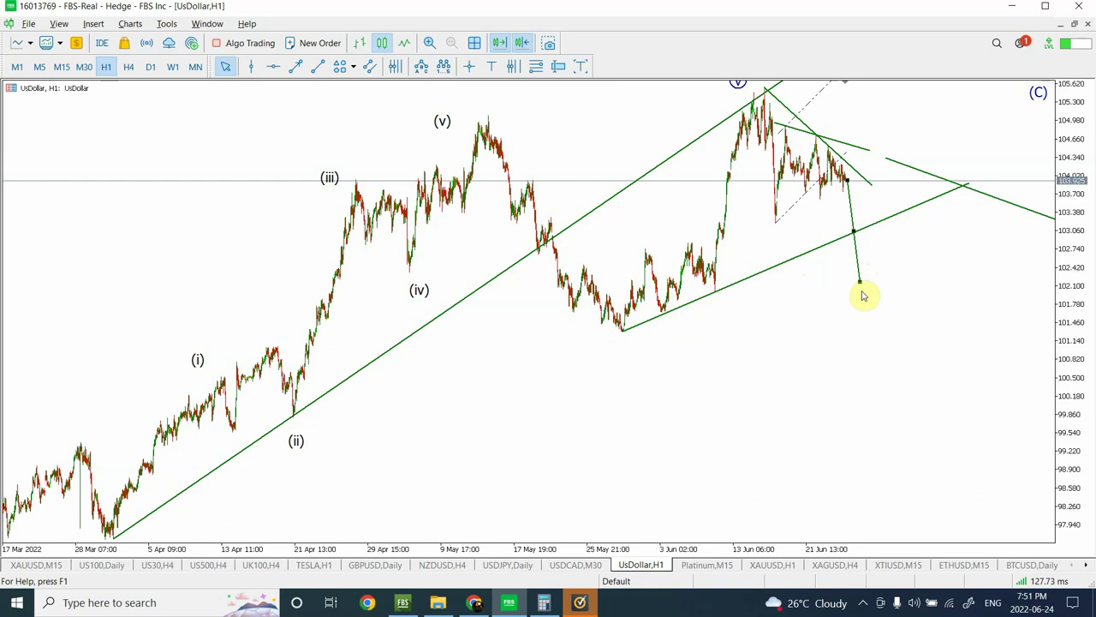
drag(861, 282, 902, 335)
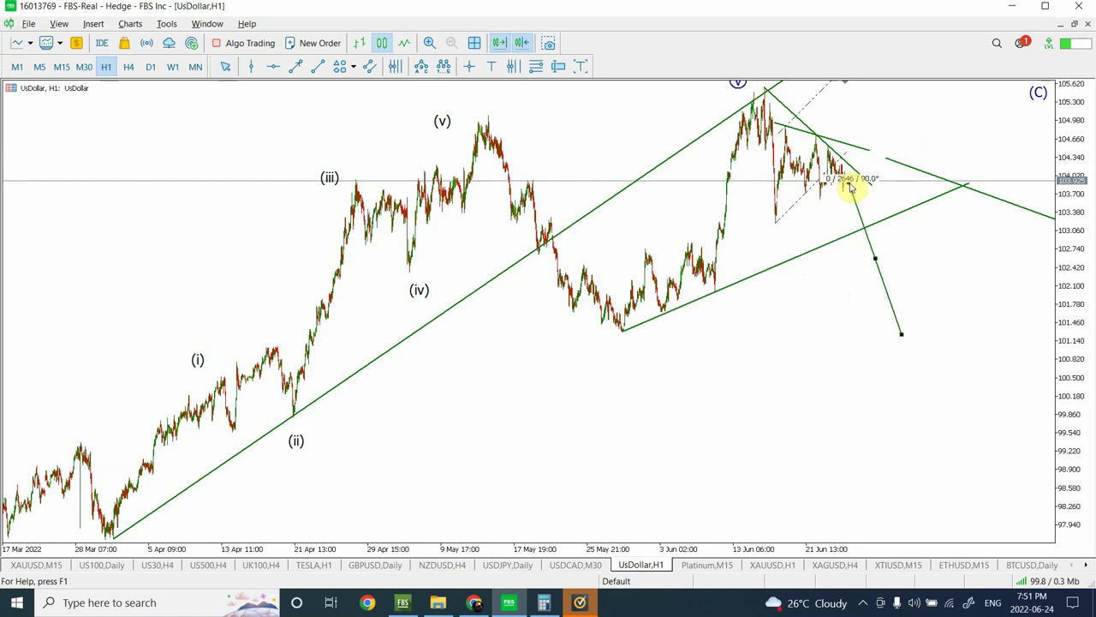
drag(851, 187, 846, 181)
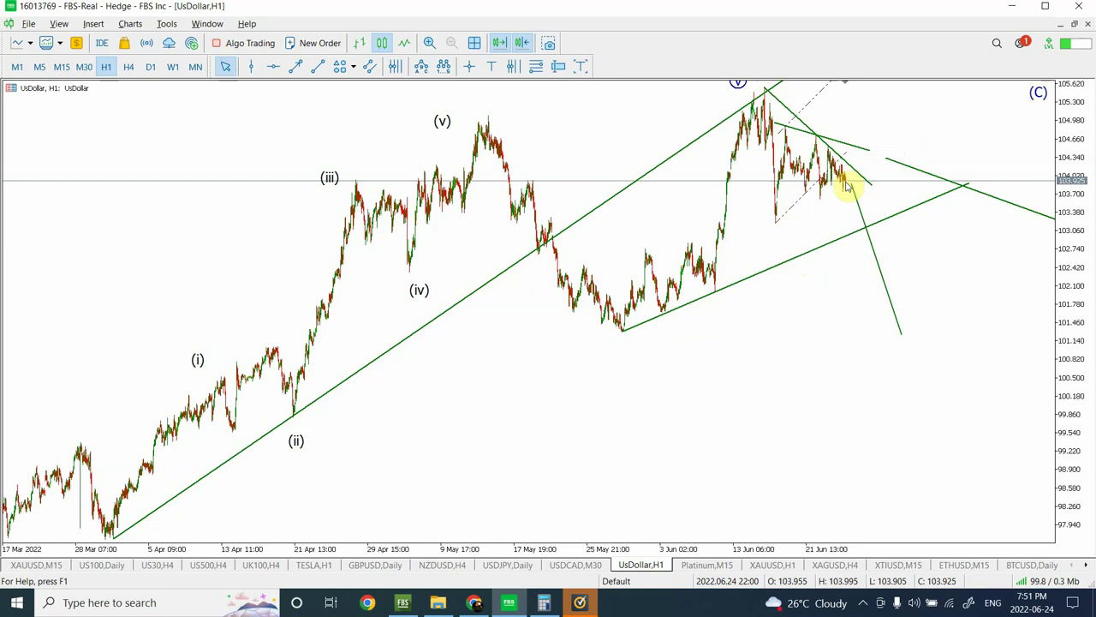
mouse_move(846, 186)
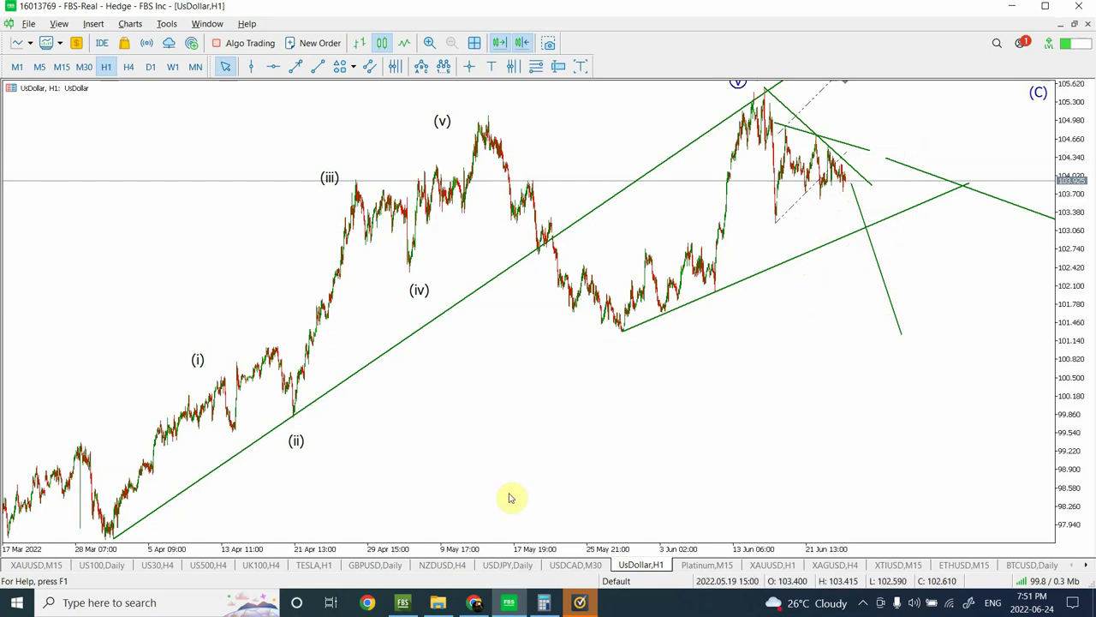
Move Platinum's projection line start to the latest bar, then view its D1 wave-labelled chart
click(710, 565)
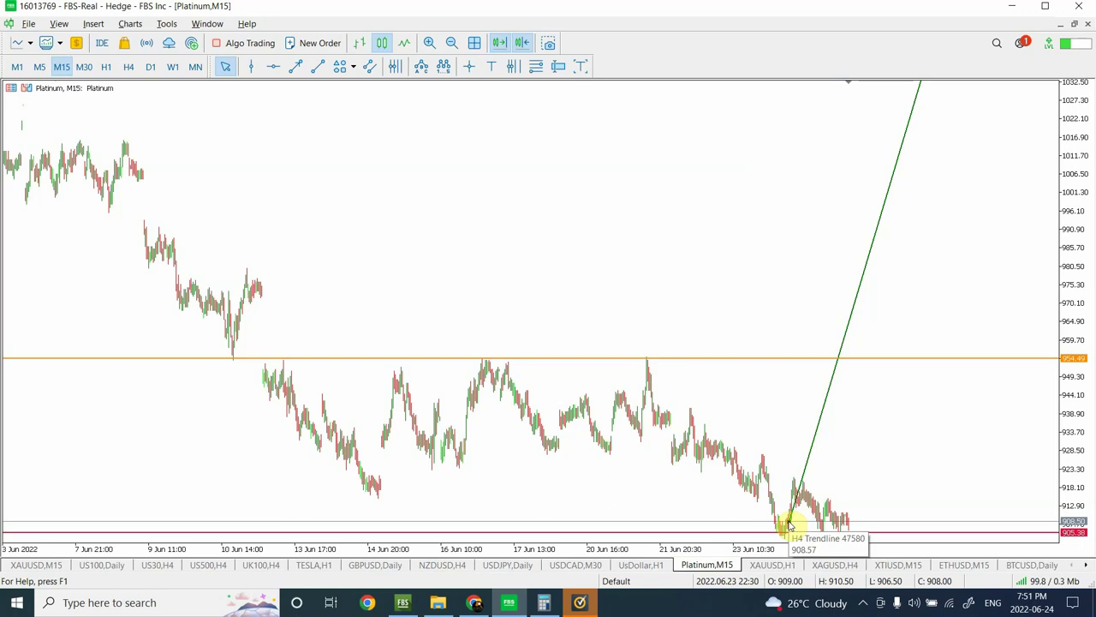
drag(790, 524, 861, 526)
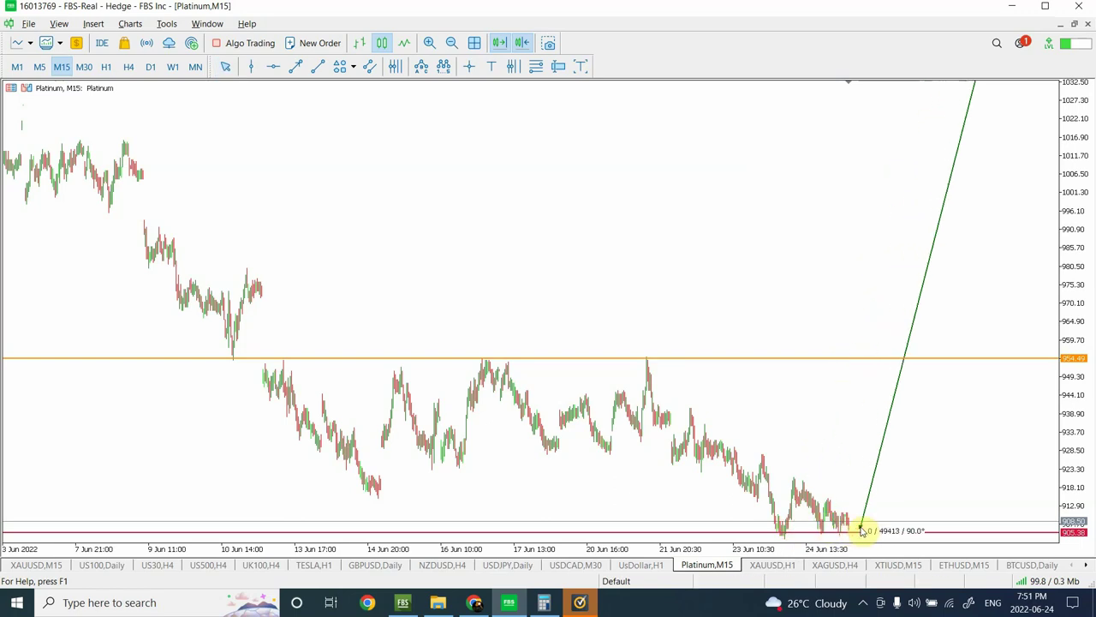
click(107, 67)
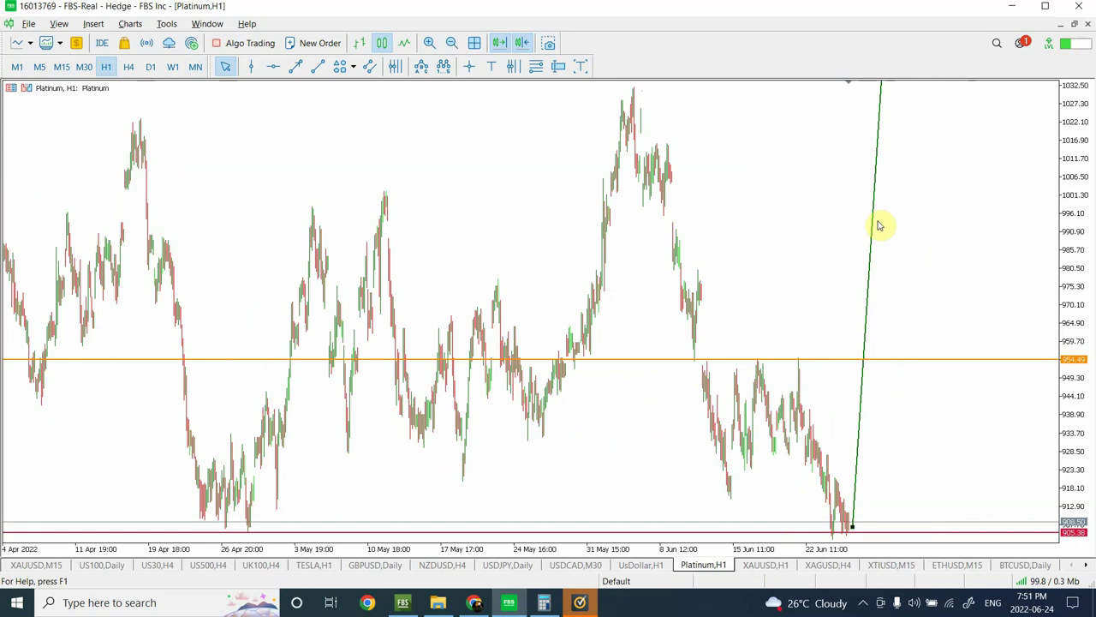
click(150, 67)
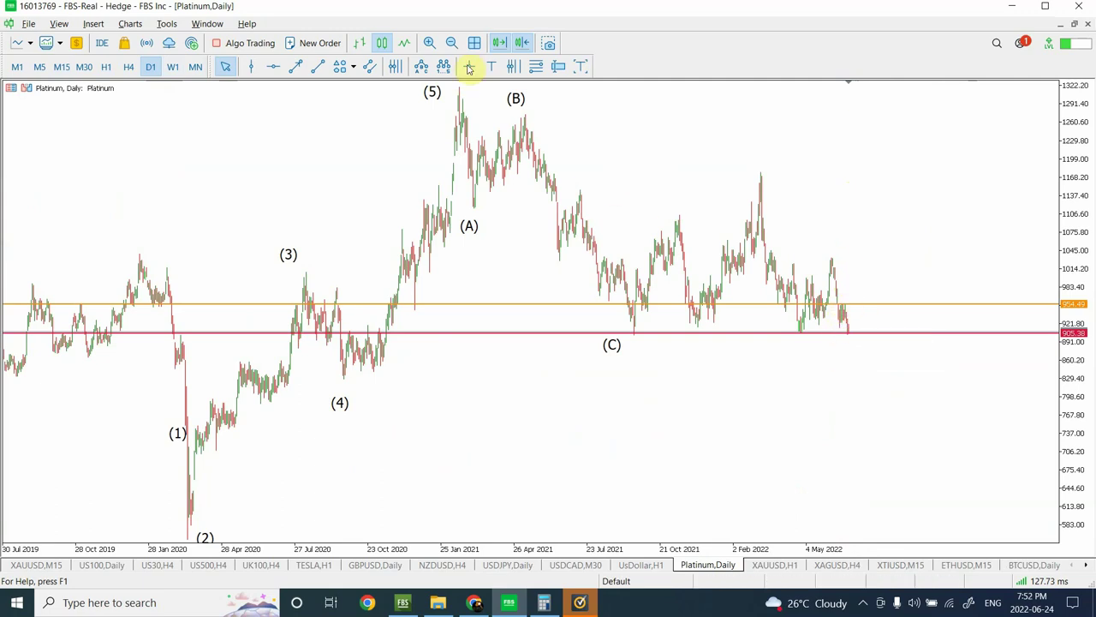
click(428, 44)
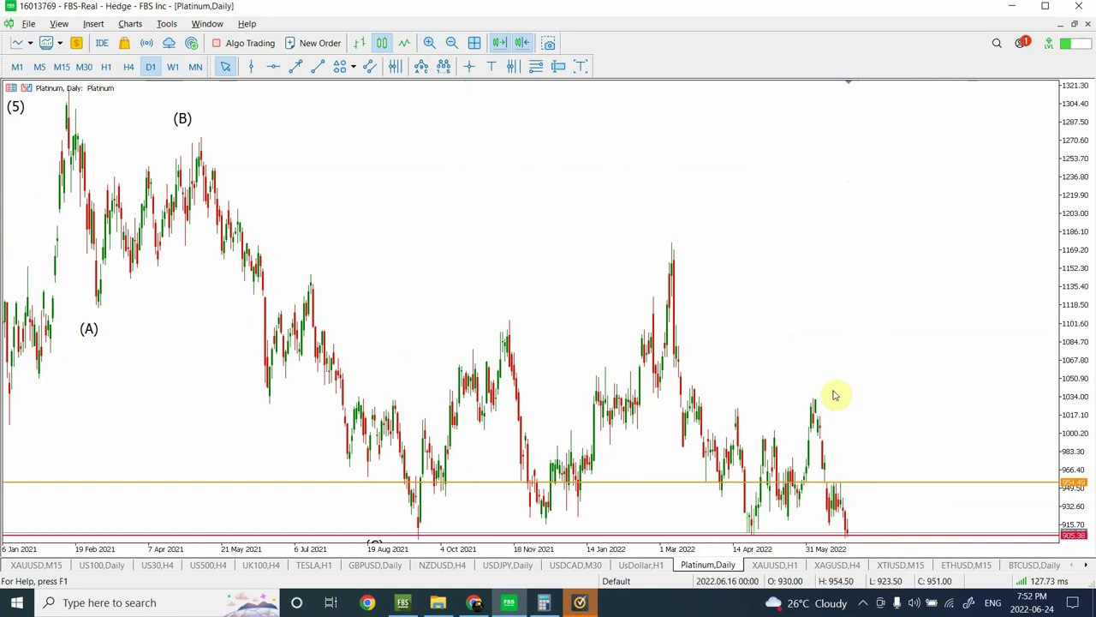
click(452, 43)
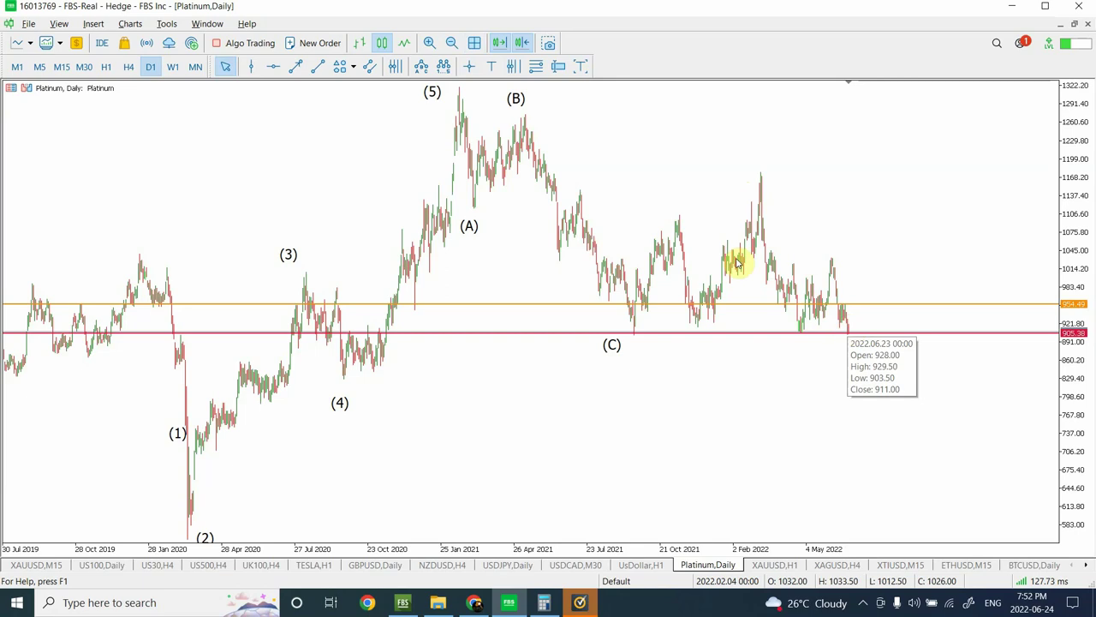
Draw a rising projection line from Platinum's last daily bar and raise its top end on W1
click(322, 70)
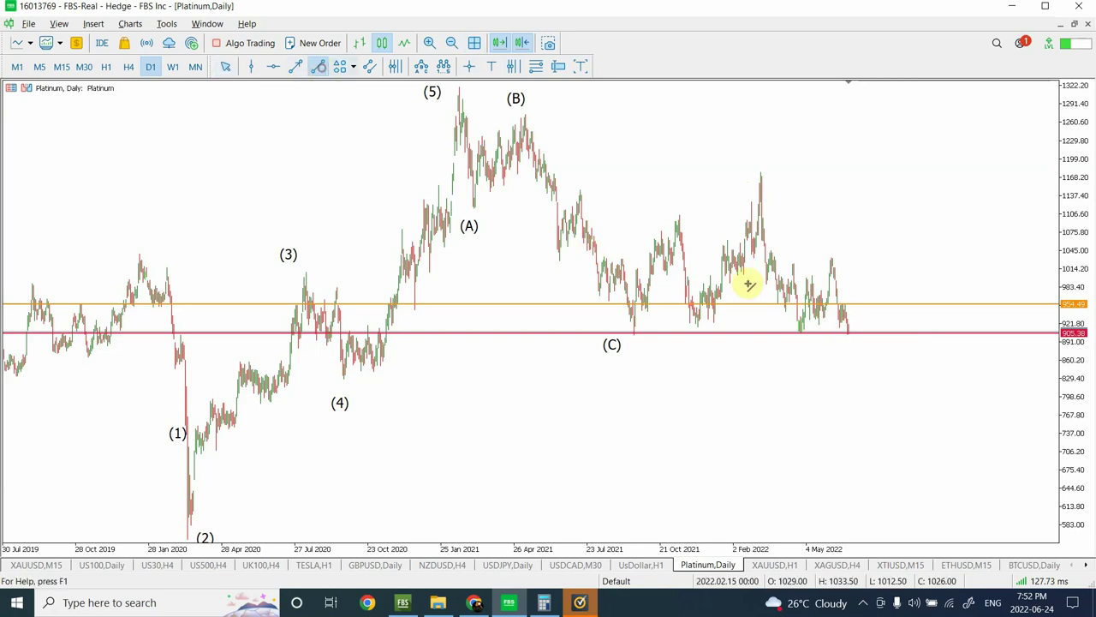
drag(854, 334, 914, 139)
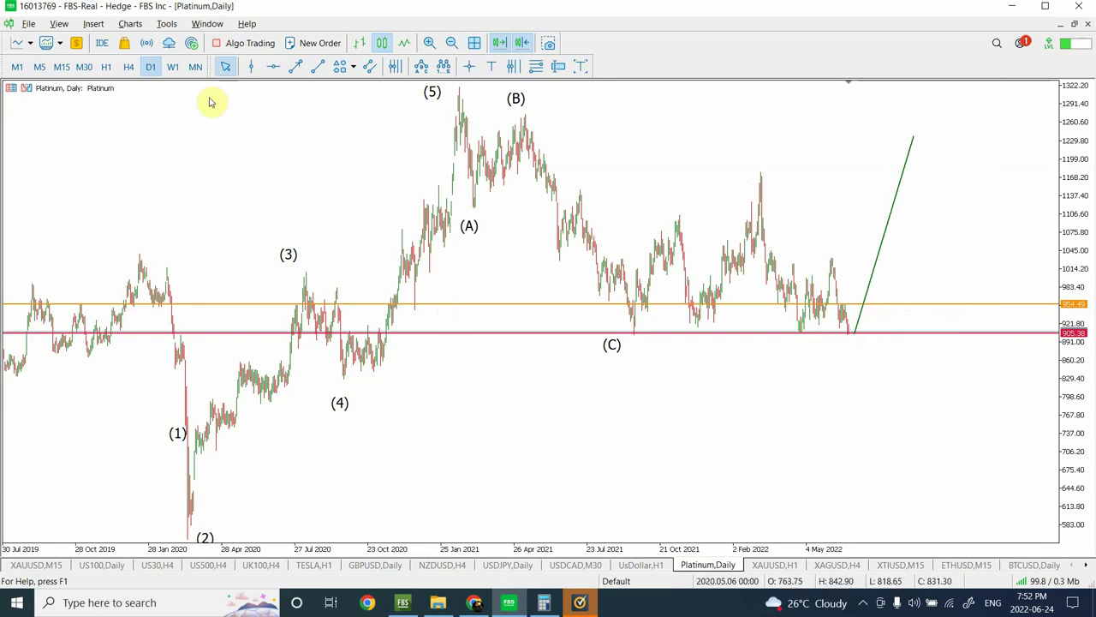
click(173, 67)
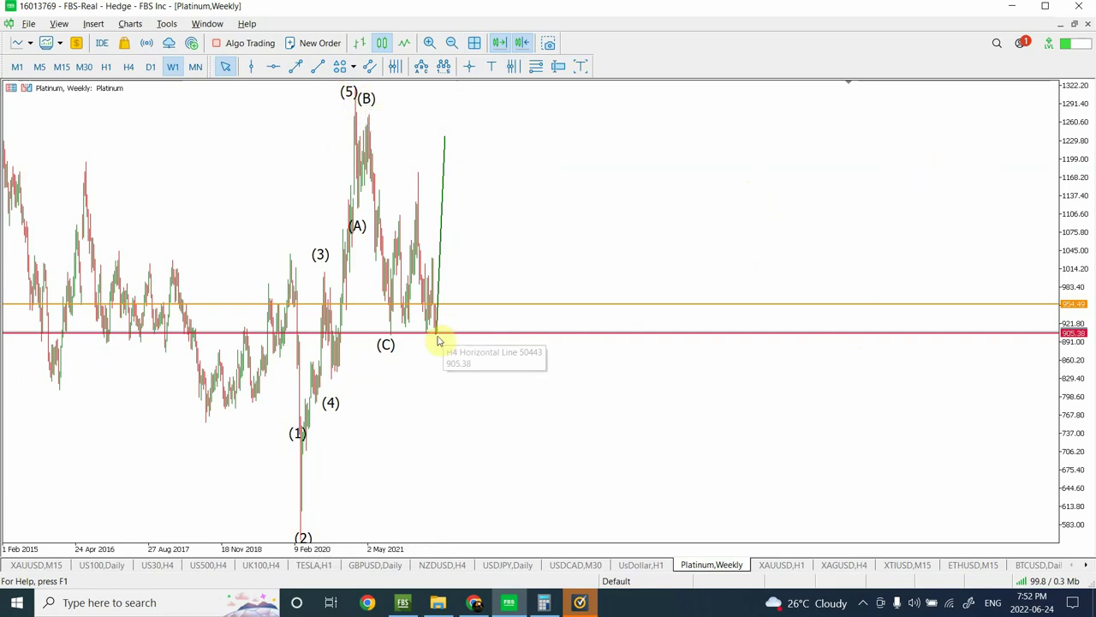
double_click(443, 188)
drag(445, 139, 495, 125)
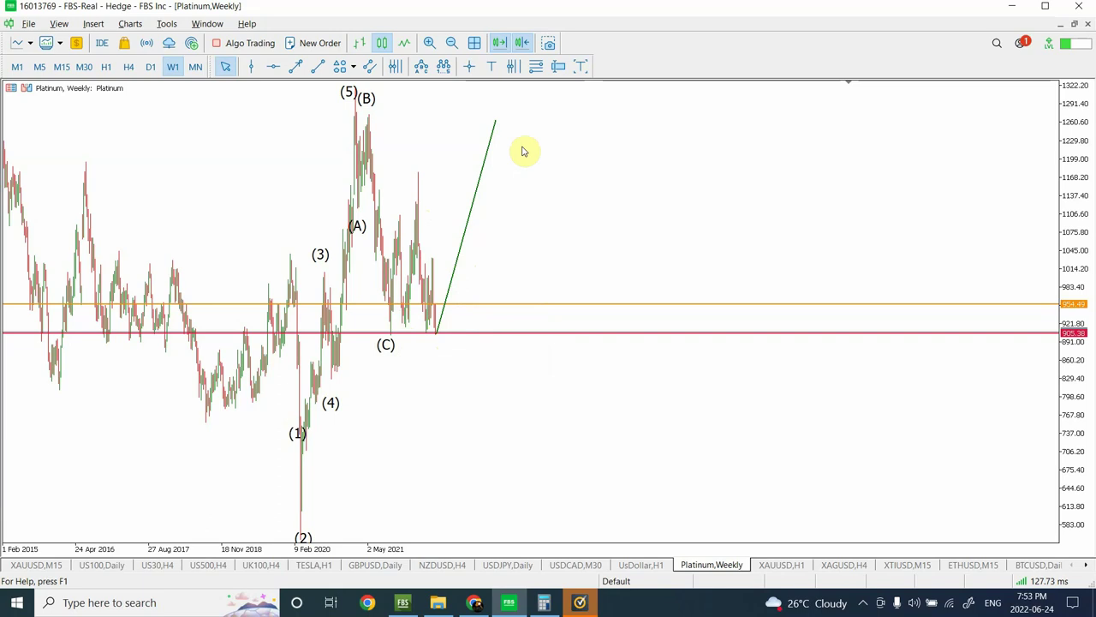
Return Platinum to daily bars viewed back to 2019, then bring up the XAUUSD H1 chart
click(150, 67)
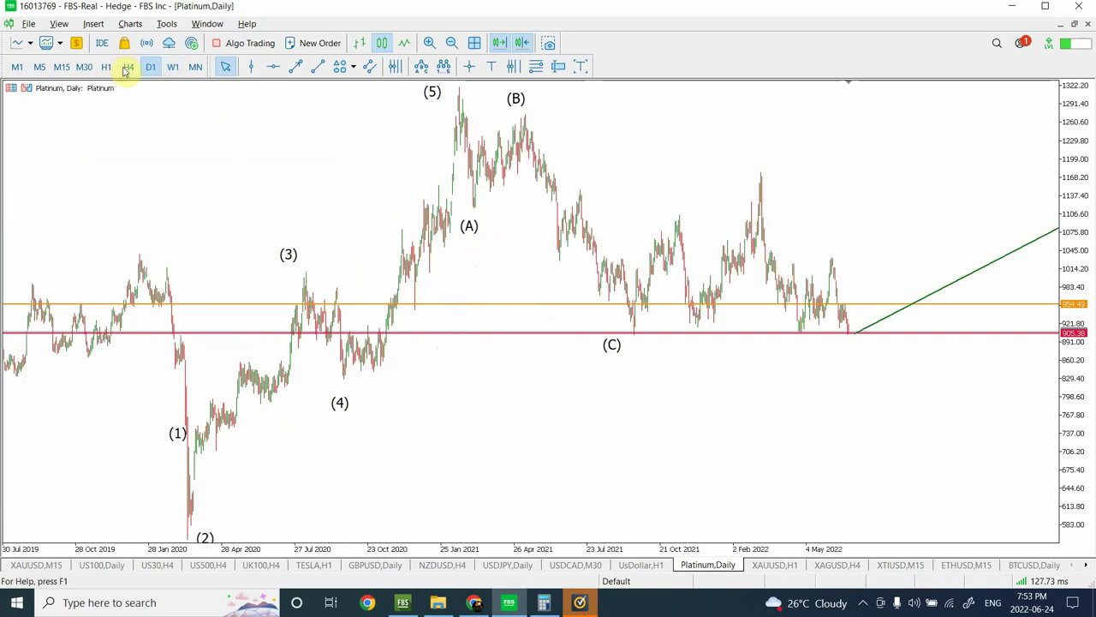
click(428, 43)
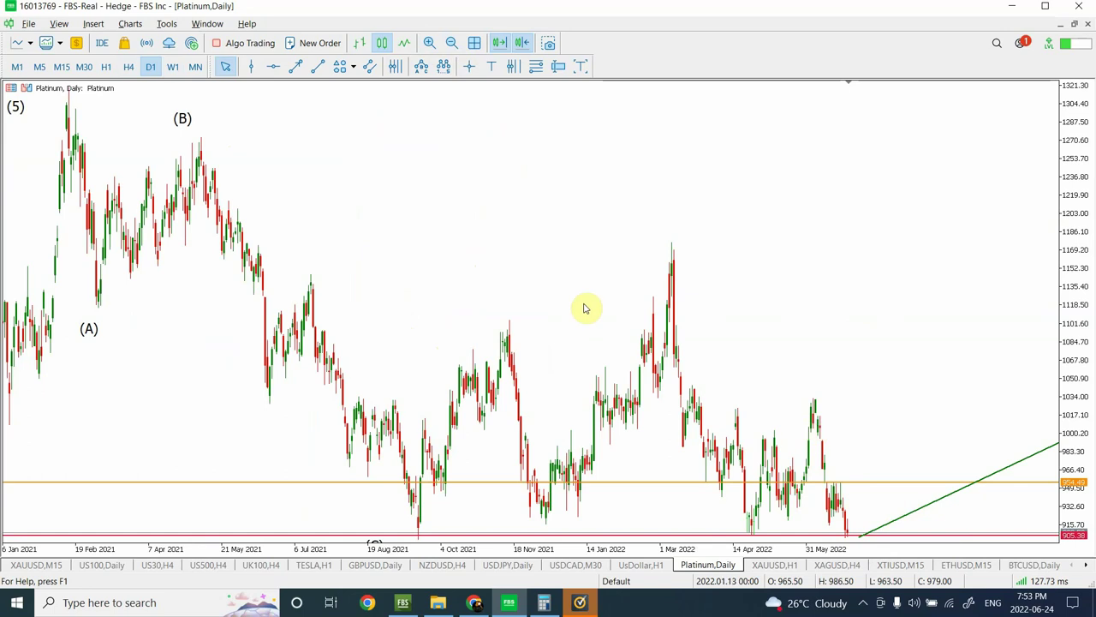
click(450, 45)
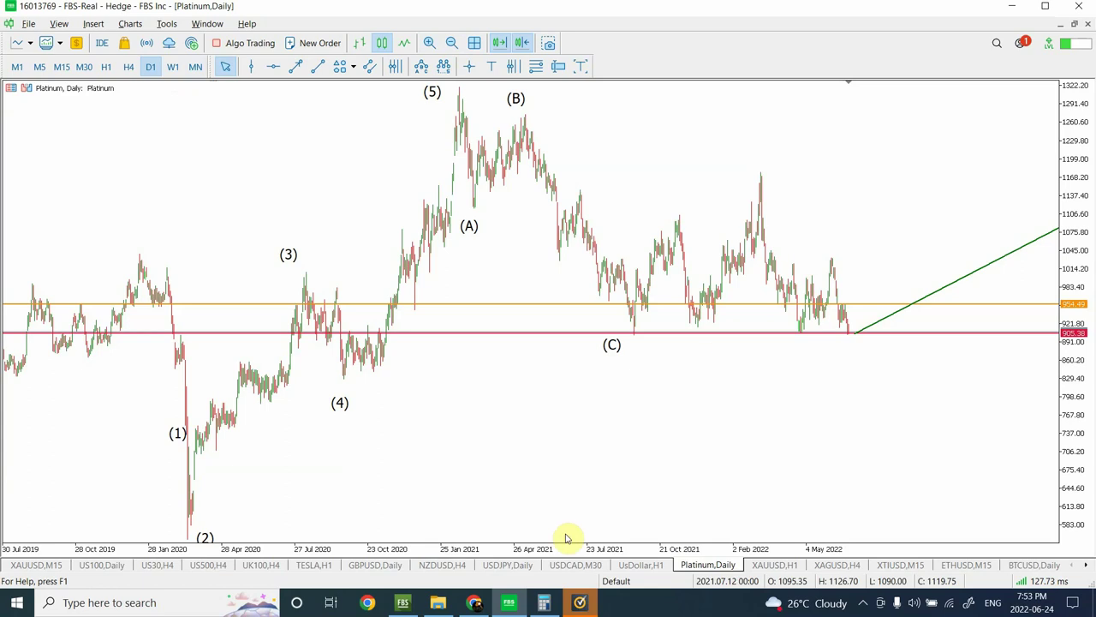
click(776, 566)
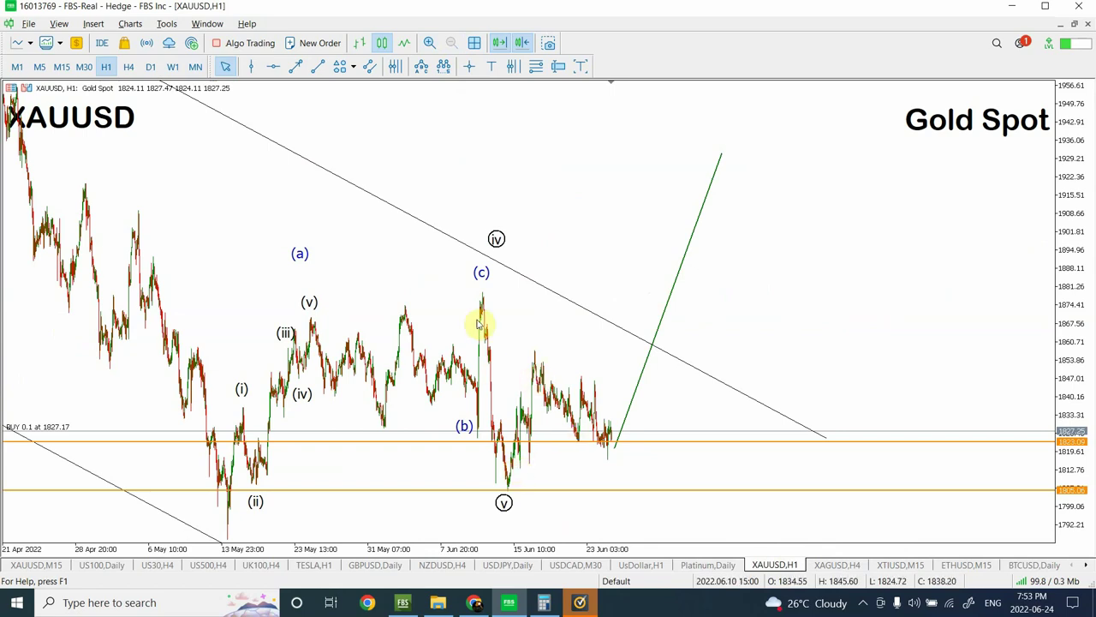
Inspect recent XAUUSD bars on M30 back to late May, then switch to H4
click(430, 41)
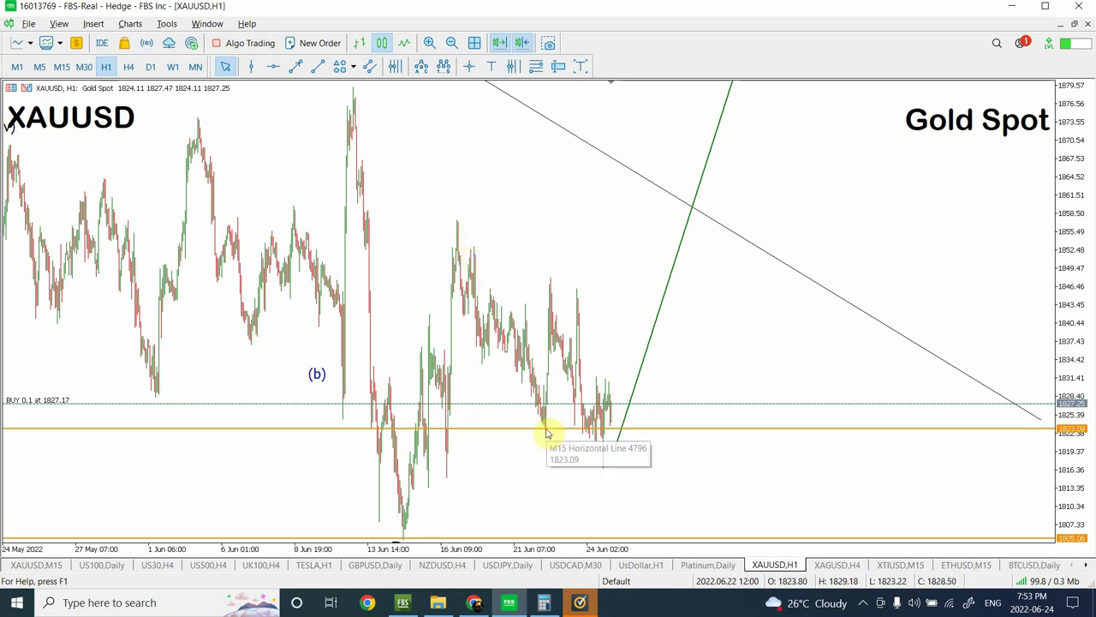
click(83, 67)
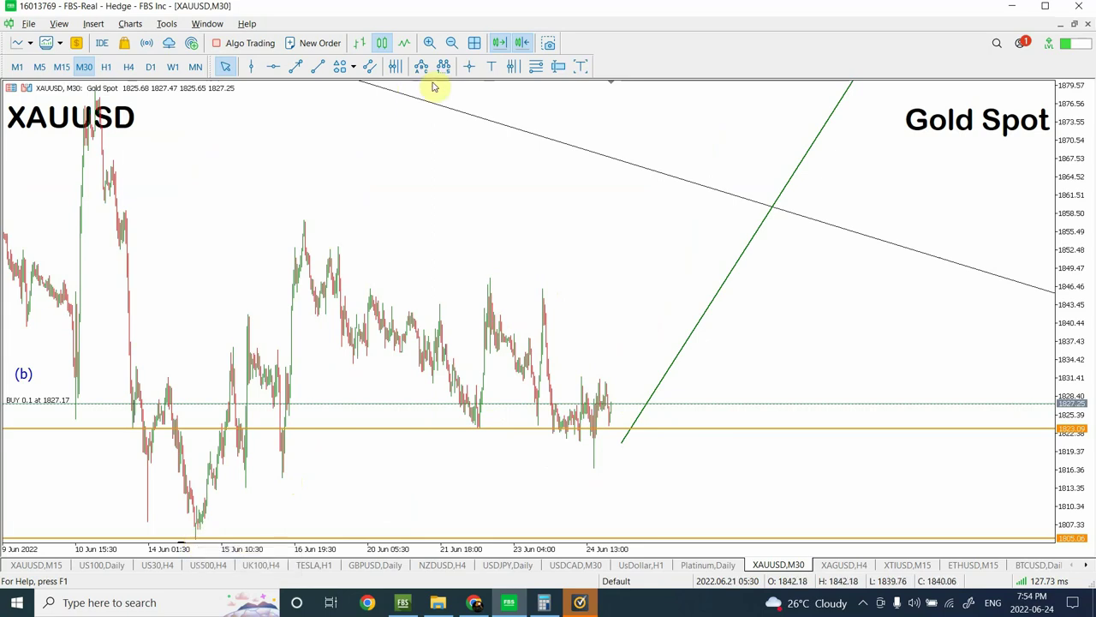
click(452, 43)
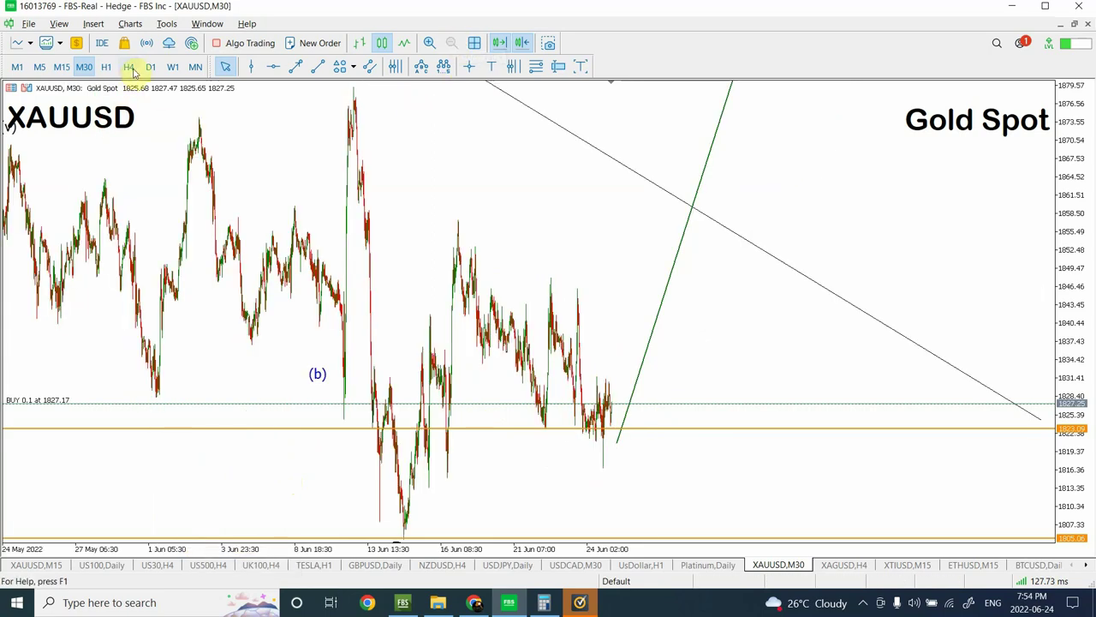
click(129, 67)
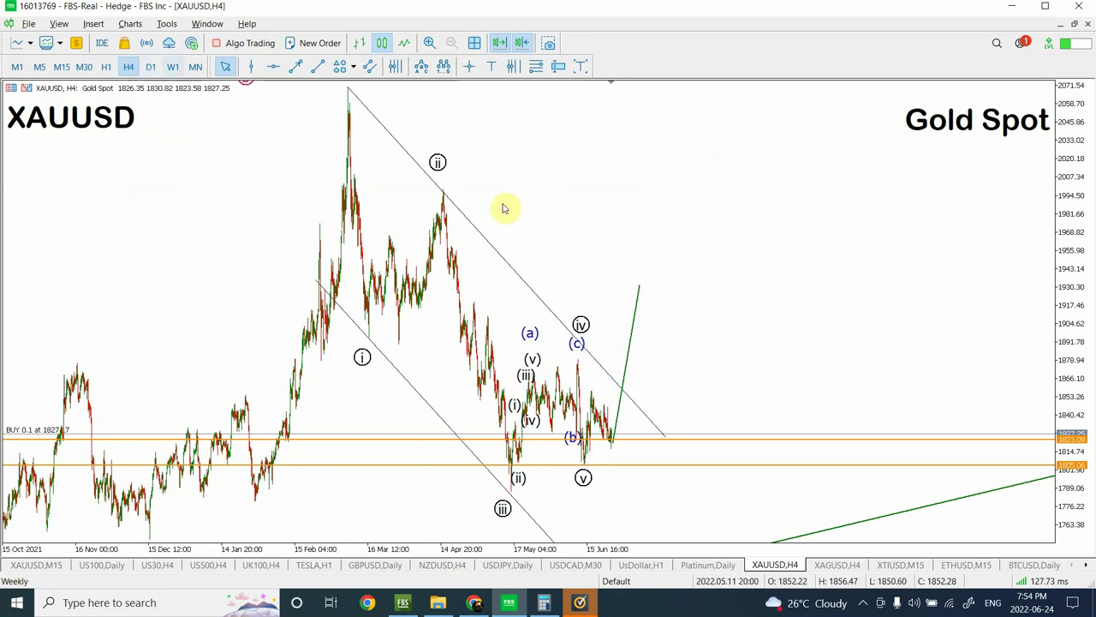
Review XAUUSD waves on D1 and H4, ending zoomed into hourly bars near the 1827.17 buy
drag(1069, 218, 1070, 324)
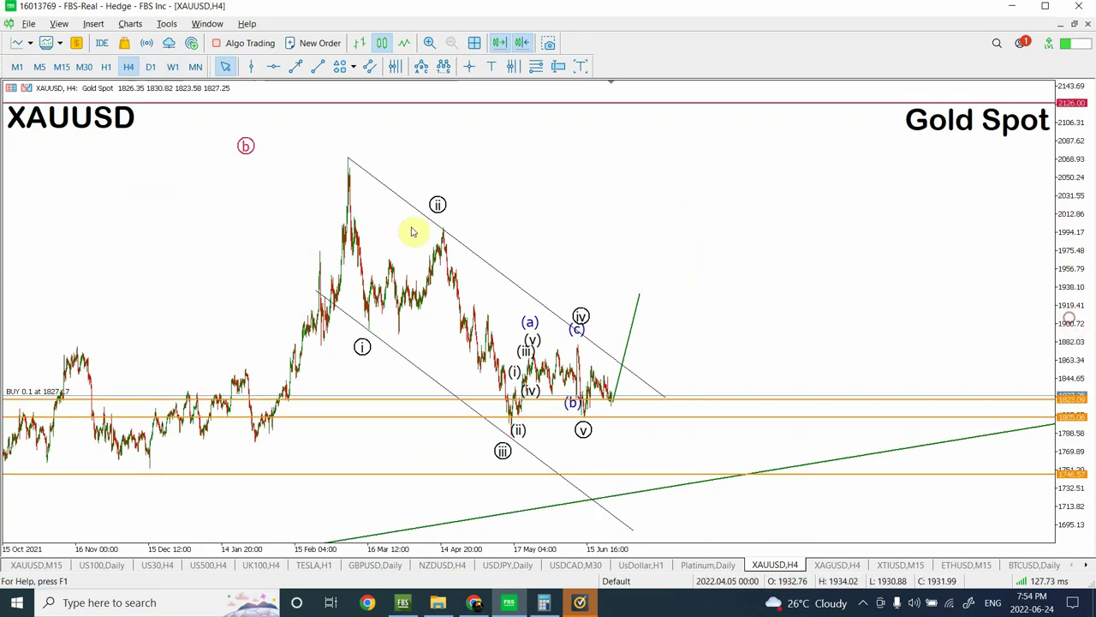
drag(200, 294, 648, 335)
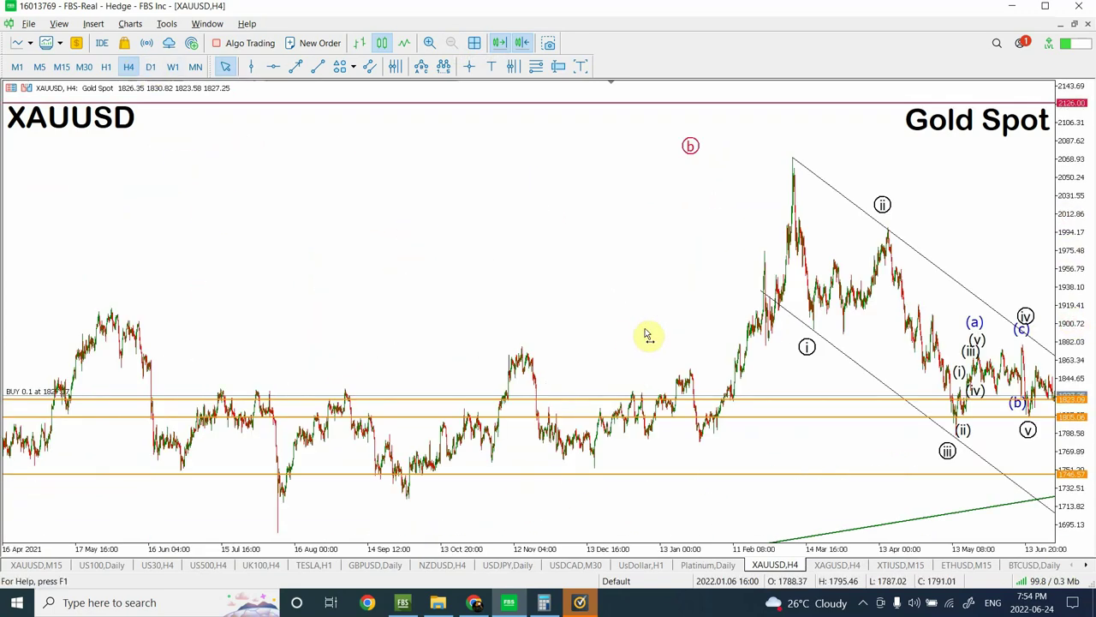
click(151, 67)
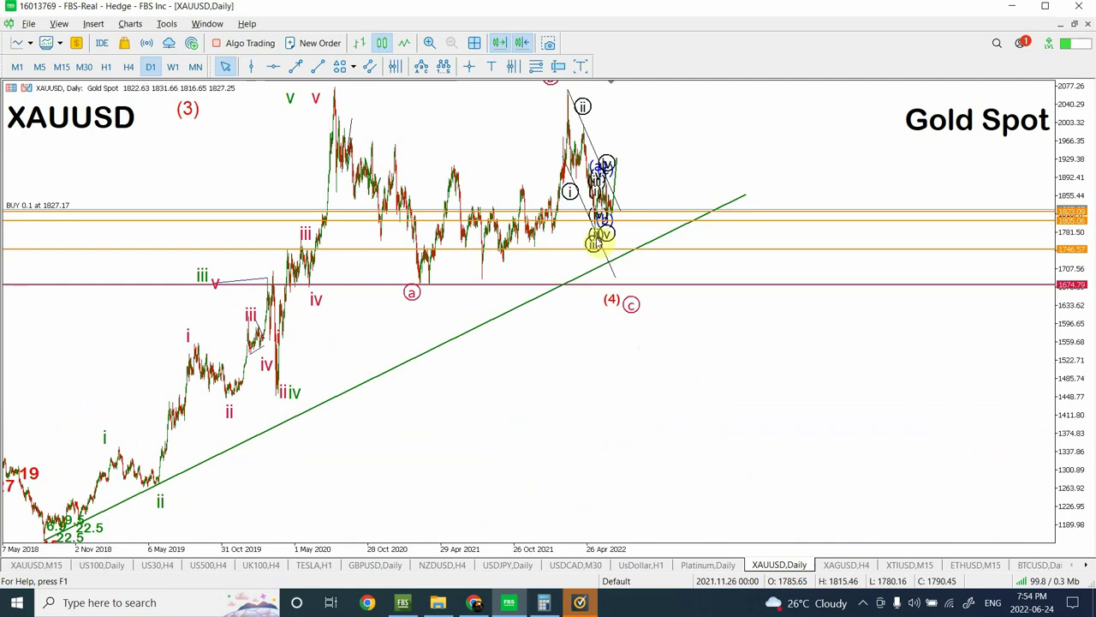
click(129, 67)
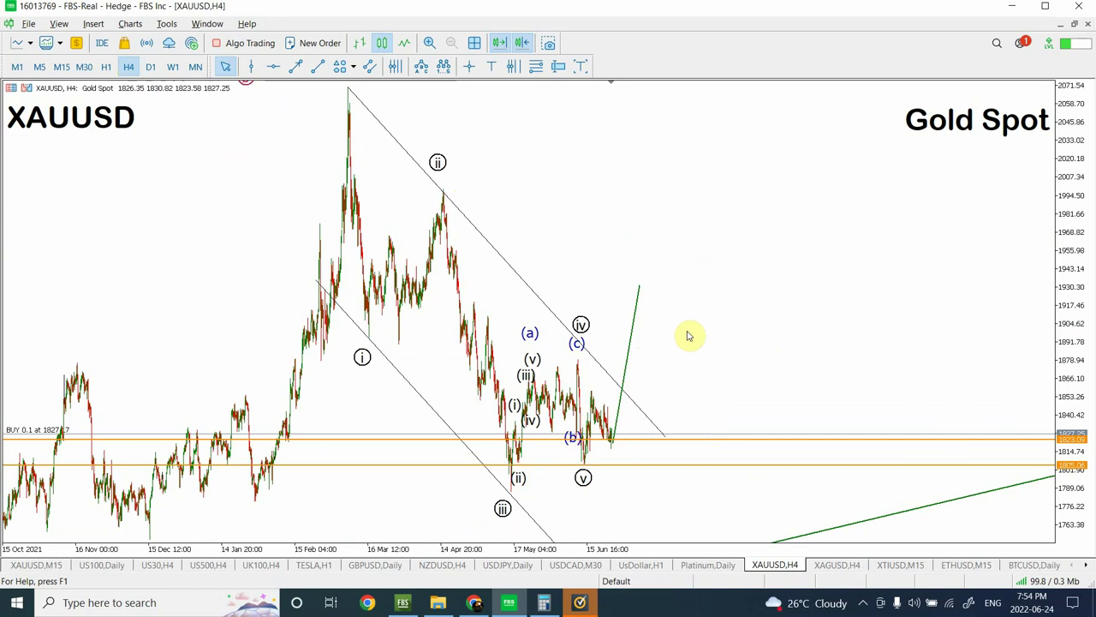
click(432, 43)
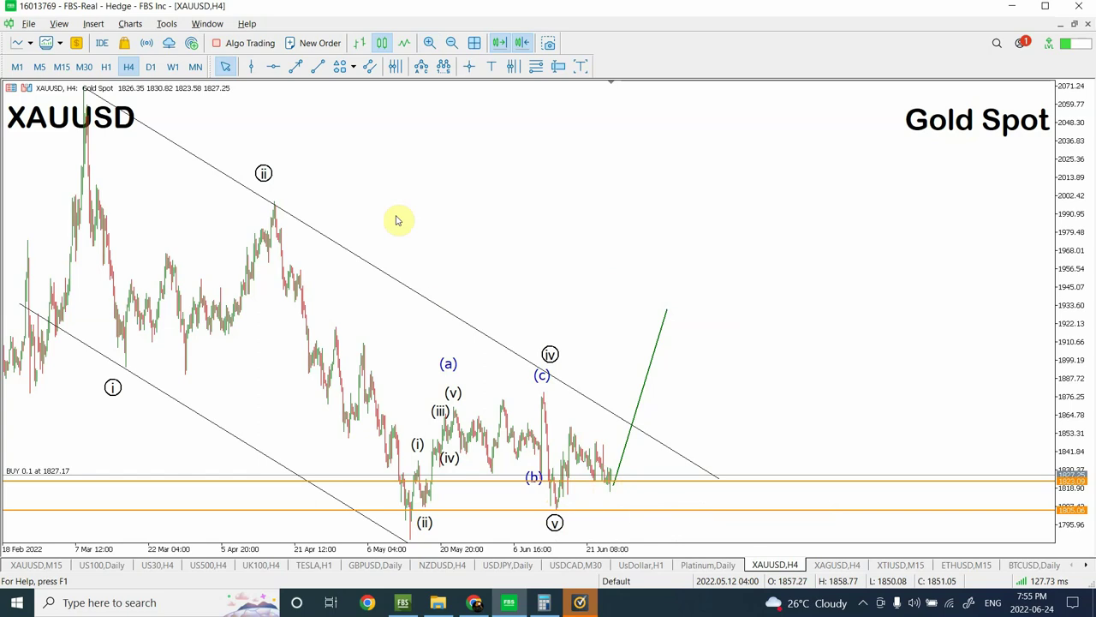
click(107, 67)
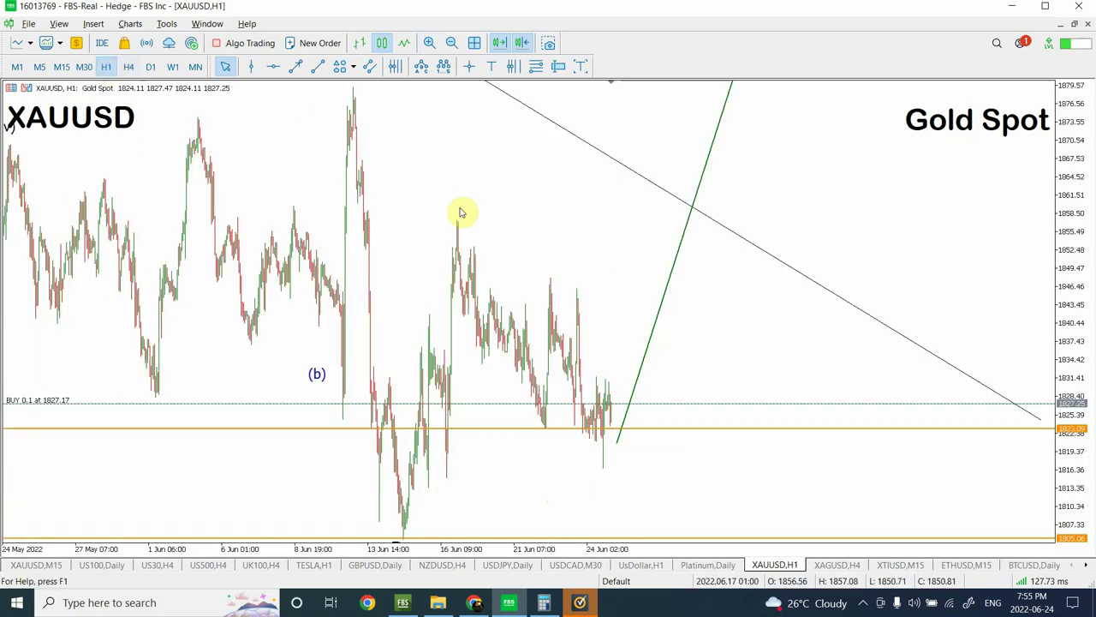
click(426, 42)
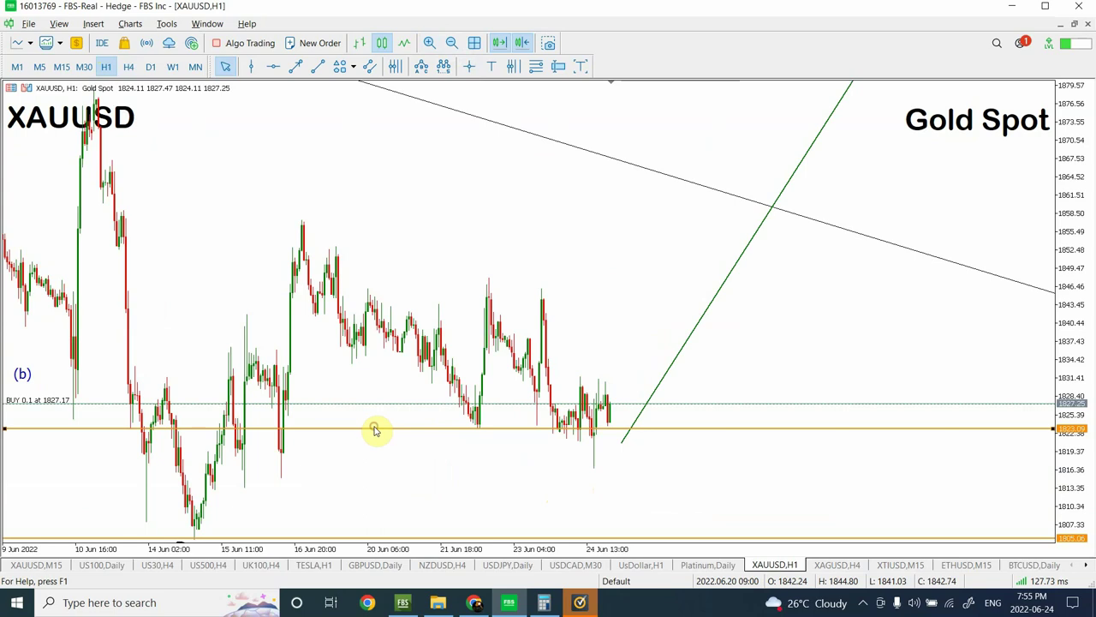
Delete the horizontal line near 1823 and draw a green trendline along the recent lows
key(Delete)
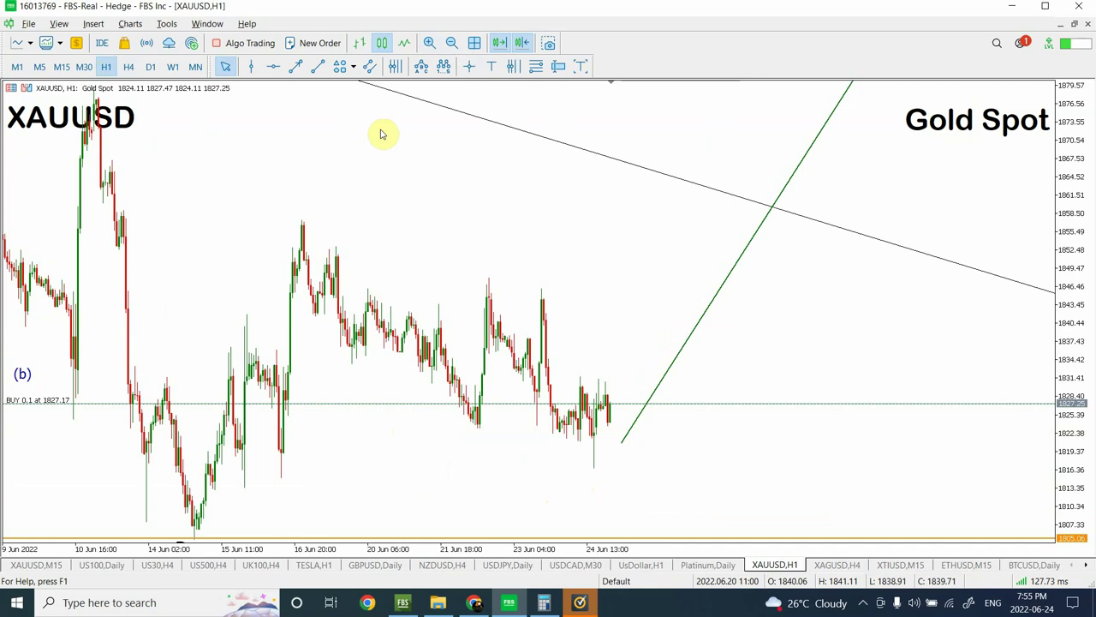
click(319, 68)
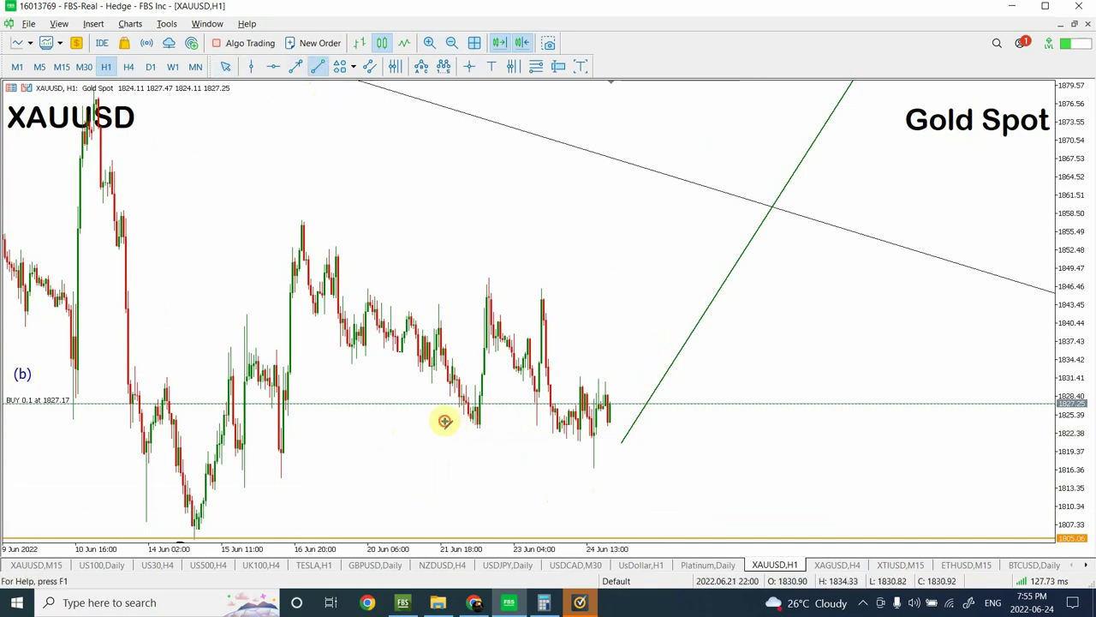
drag(445, 420, 652, 486)
drag(445, 421, 380, 397)
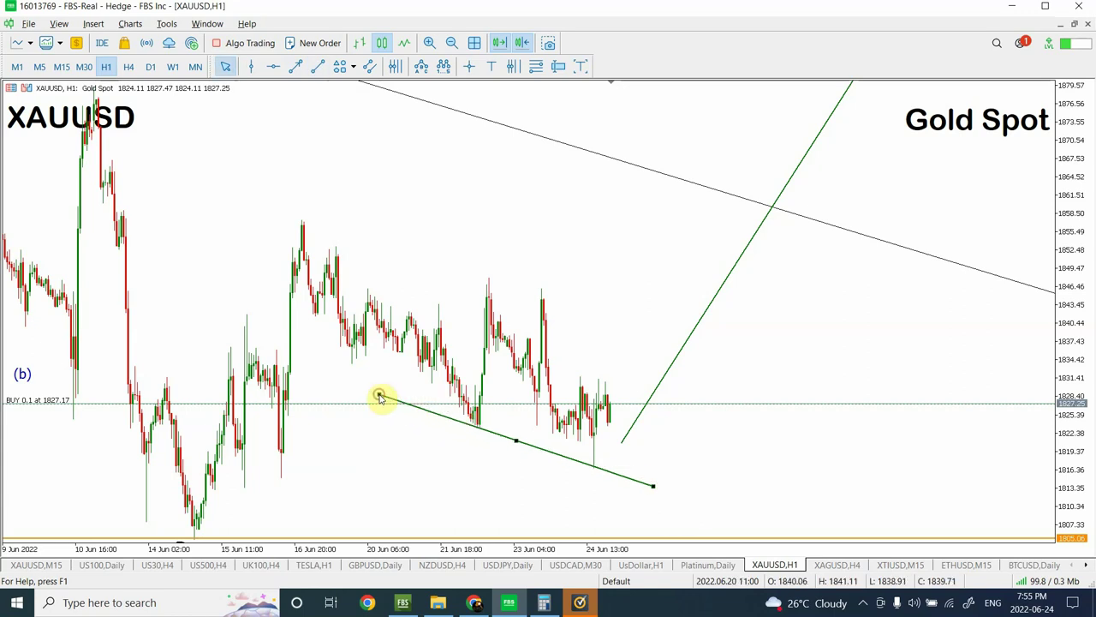
On 30-minute bars, extend the lower trendline back to the mid-June low
click(84, 66)
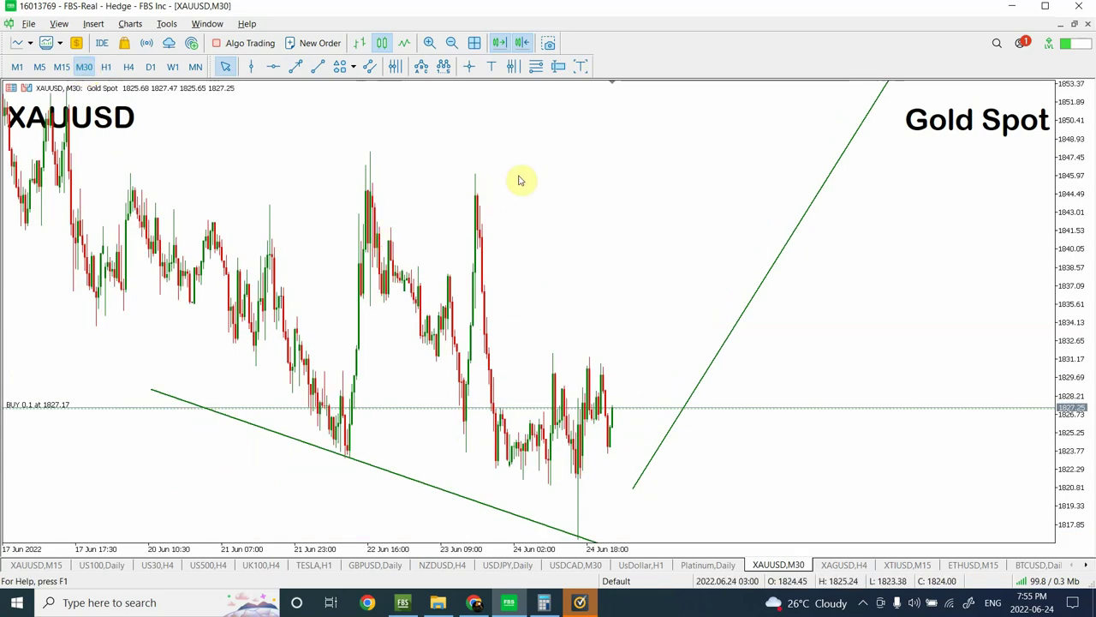
click(452, 43)
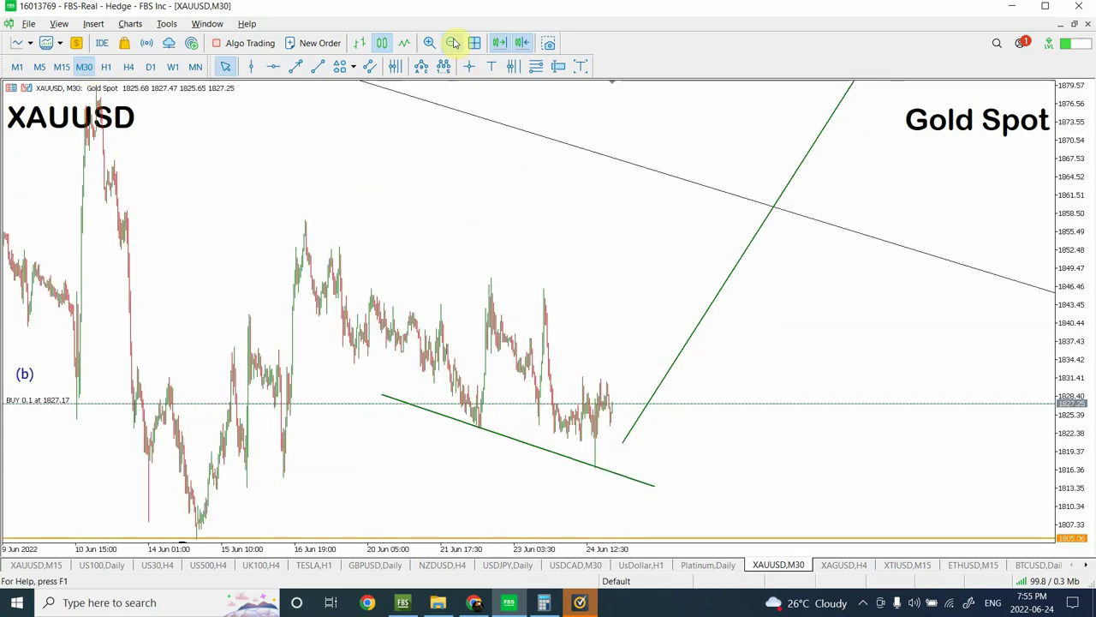
click(452, 43)
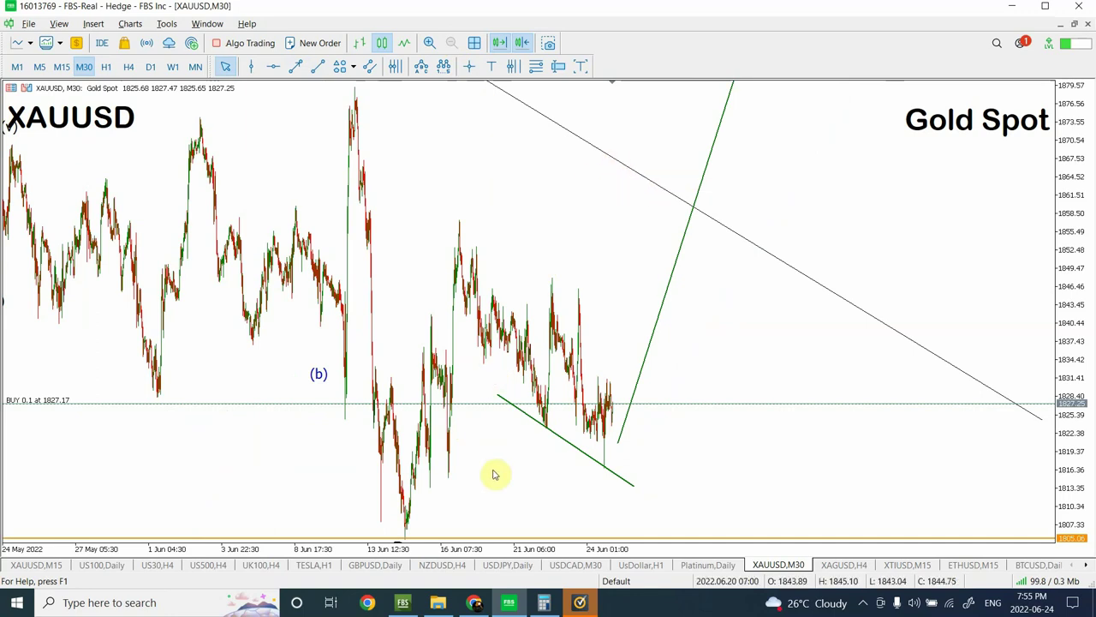
drag(500, 396, 457, 347)
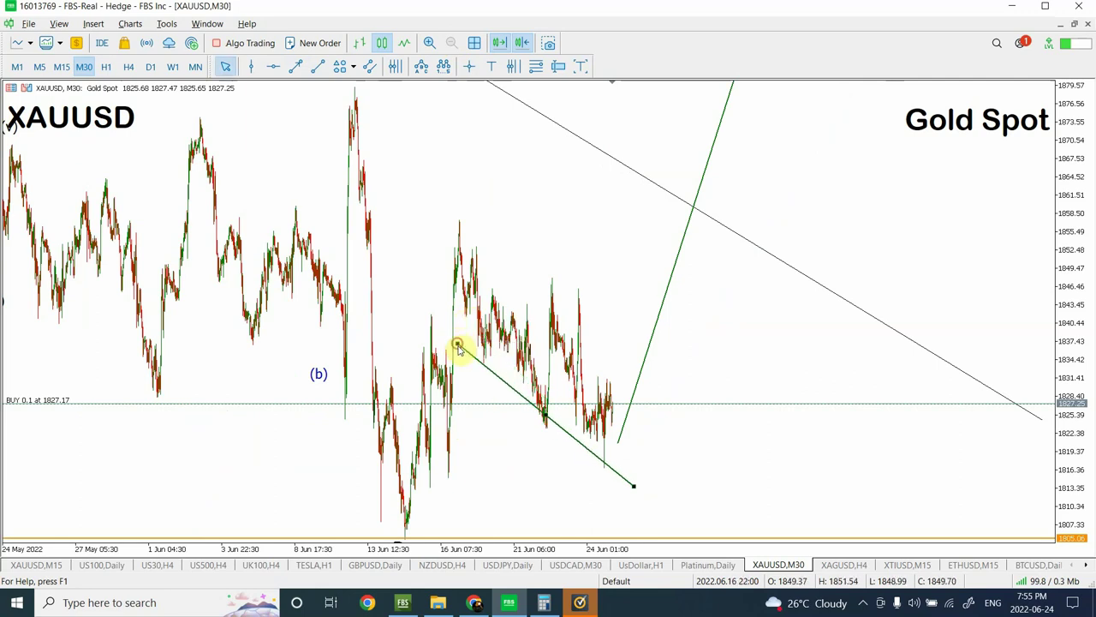
drag(633, 485, 624, 499)
drag(457, 347, 462, 344)
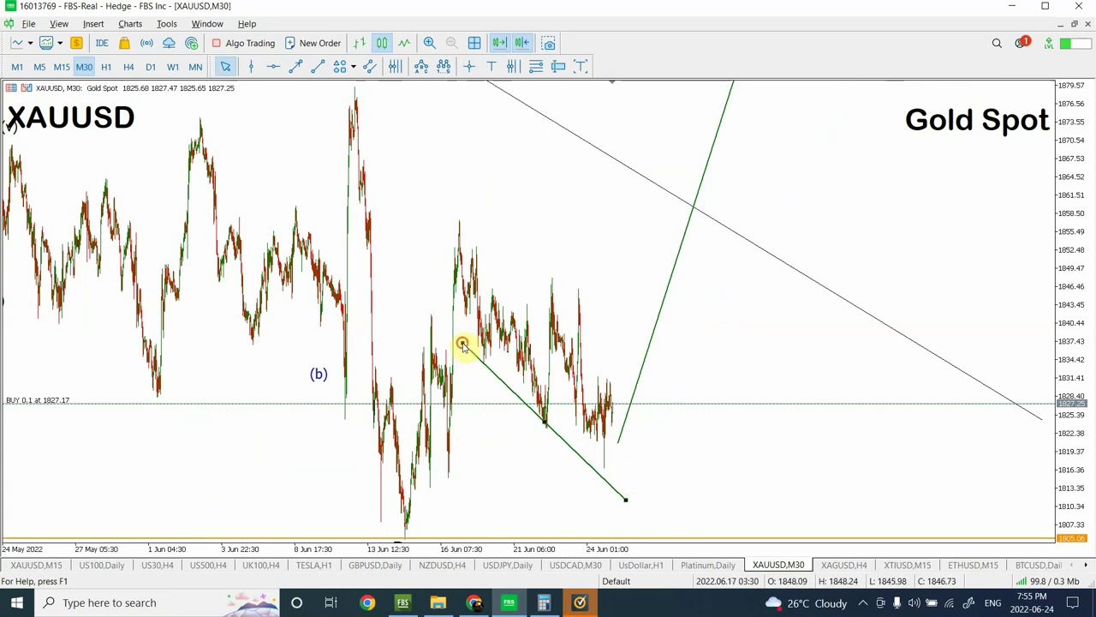
Draw the upper wedge trendline across the June highs
click(317, 67)
drag(477, 248, 706, 341)
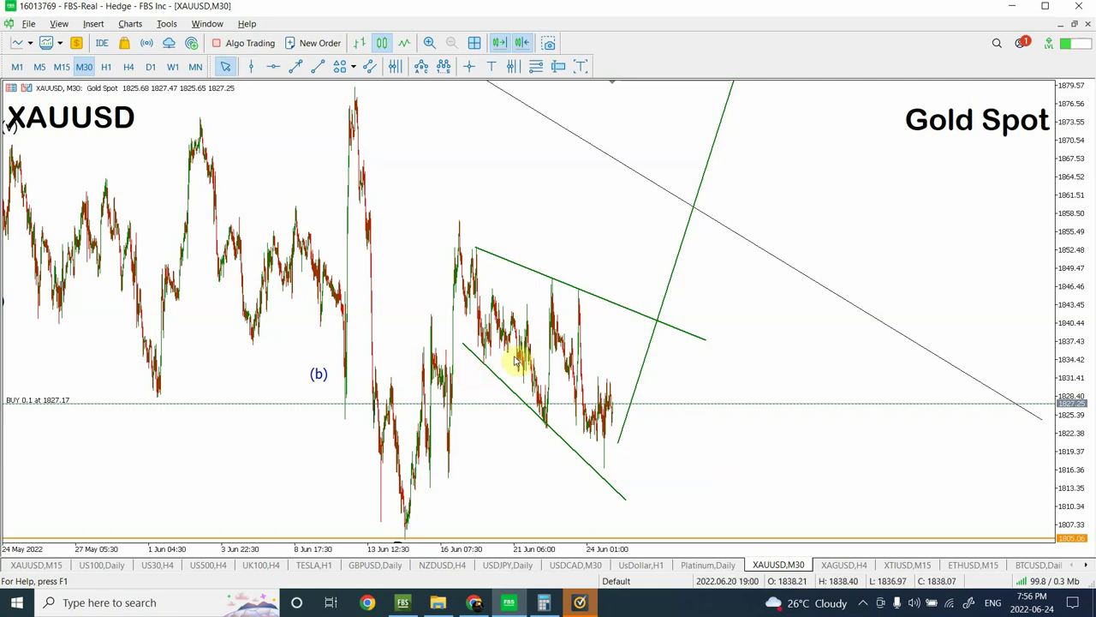
mouse_move(518, 360)
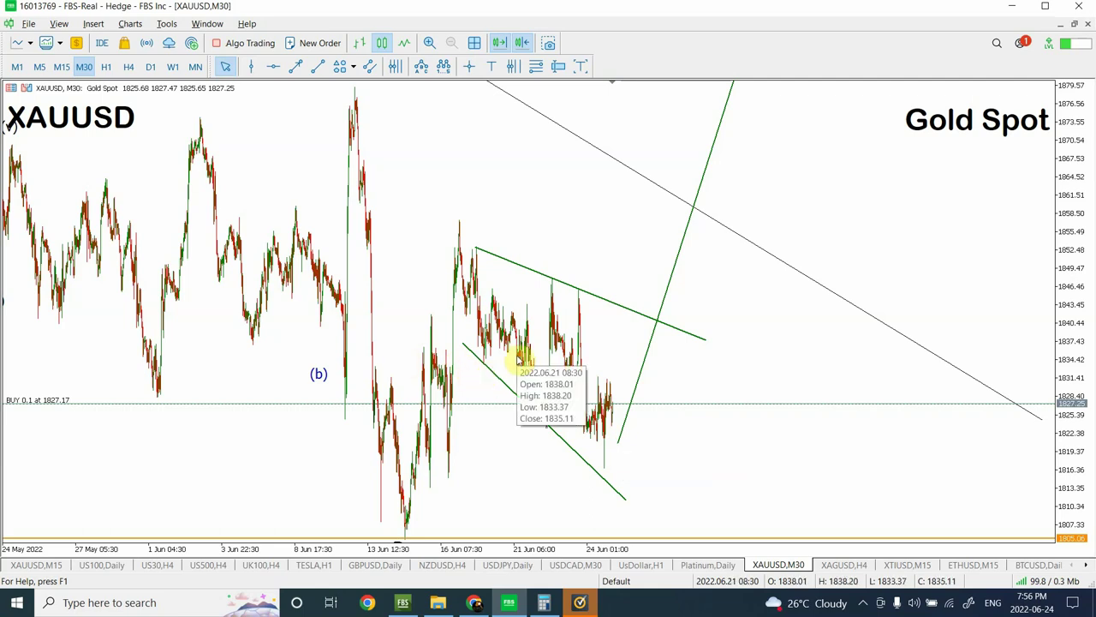
On H1, steepen the green projected path by lowering its start and moving its target
click(105, 68)
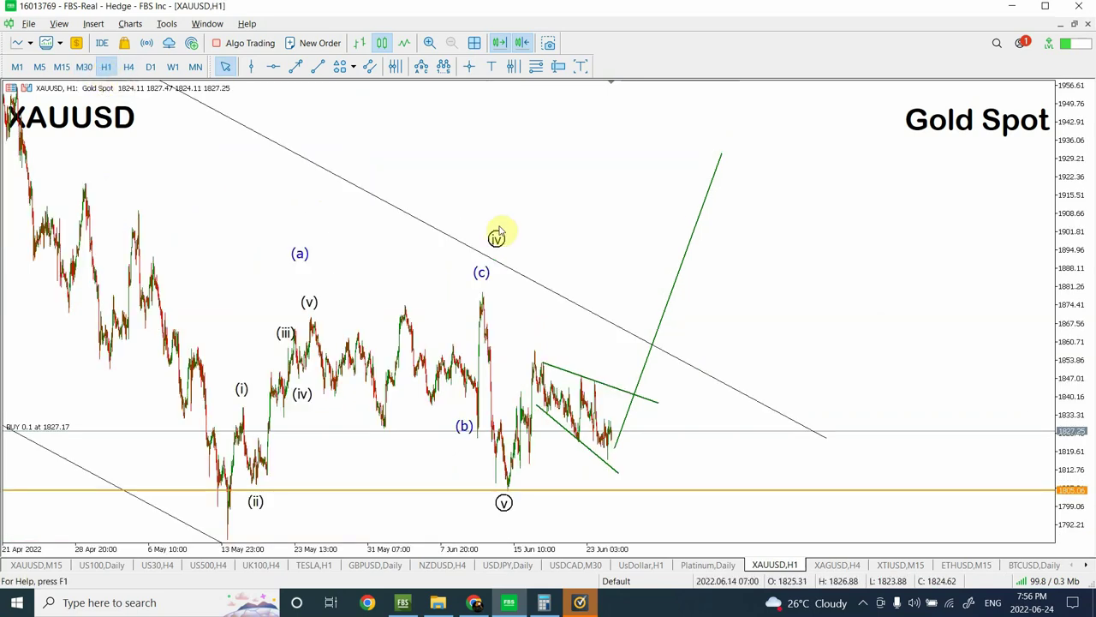
double_click(683, 270)
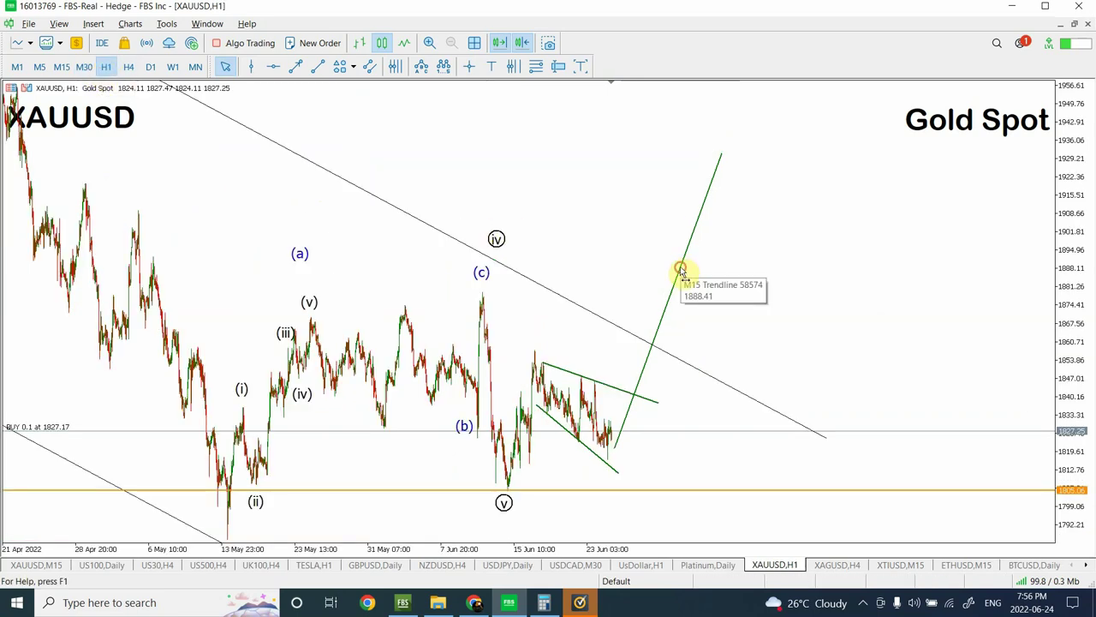
drag(616, 448, 617, 453)
drag(722, 153, 683, 140)
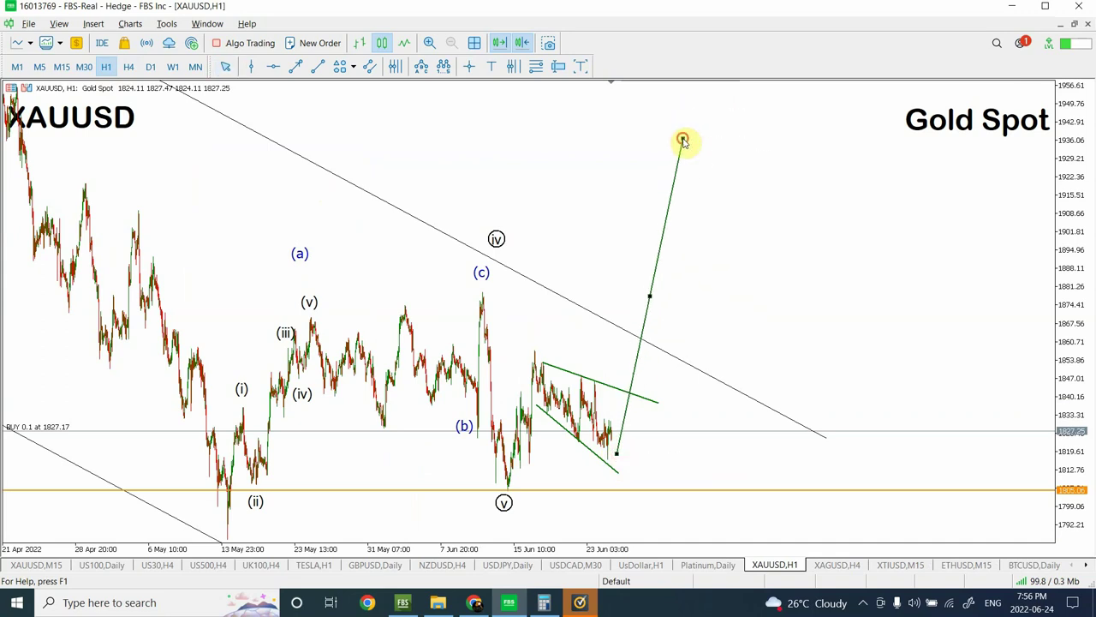
click(577, 213)
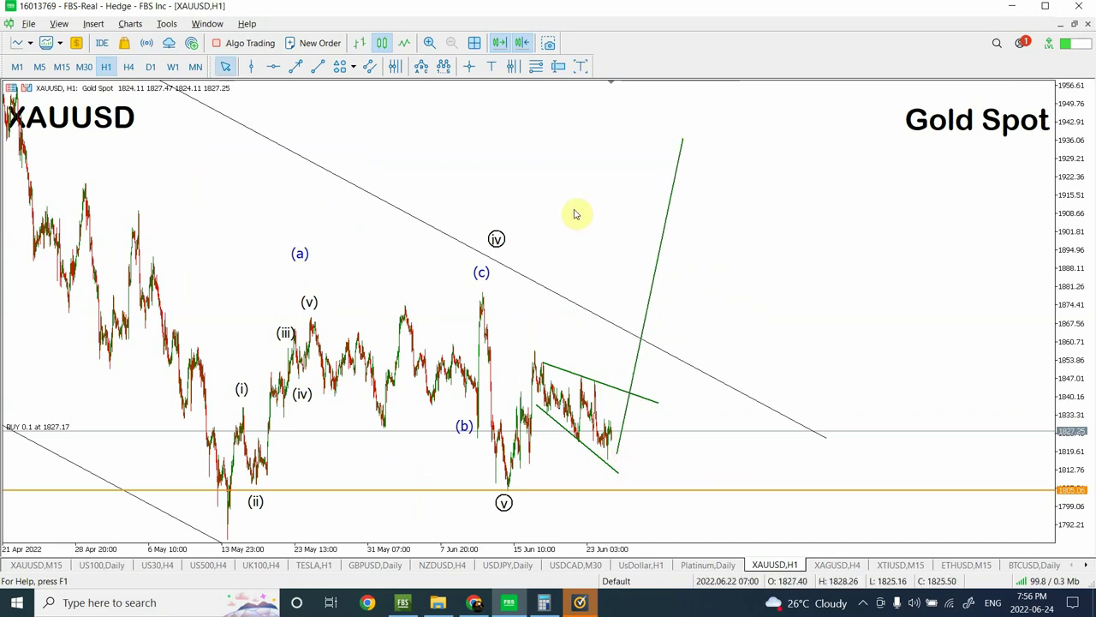
Check the latest 15-minute candles, drawing and then deleting a test rising line
click(62, 67)
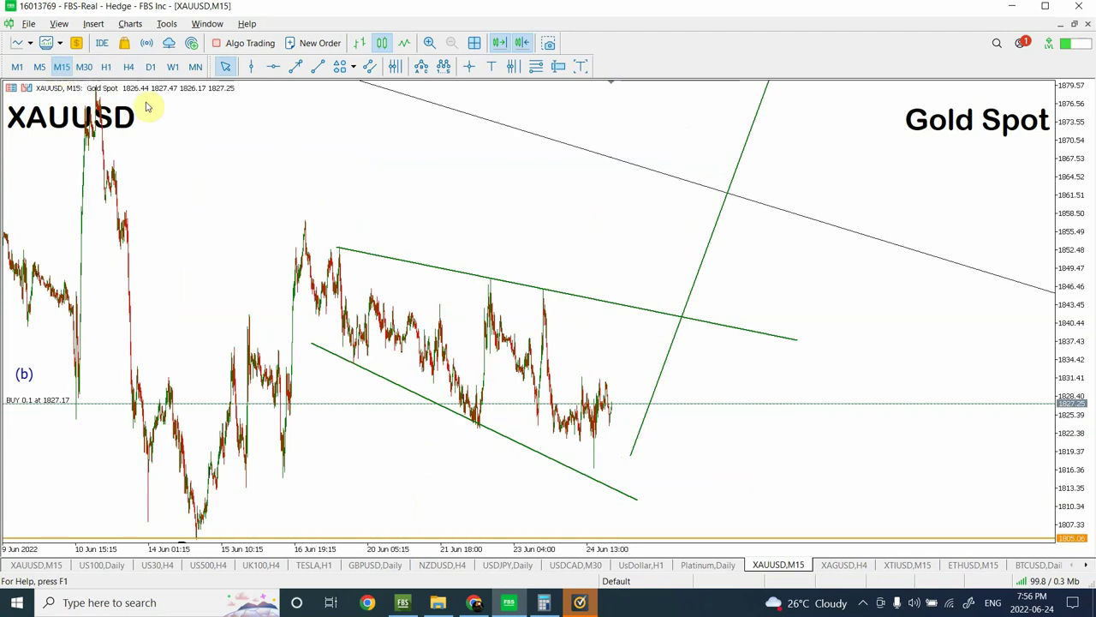
click(430, 43)
click(430, 43)
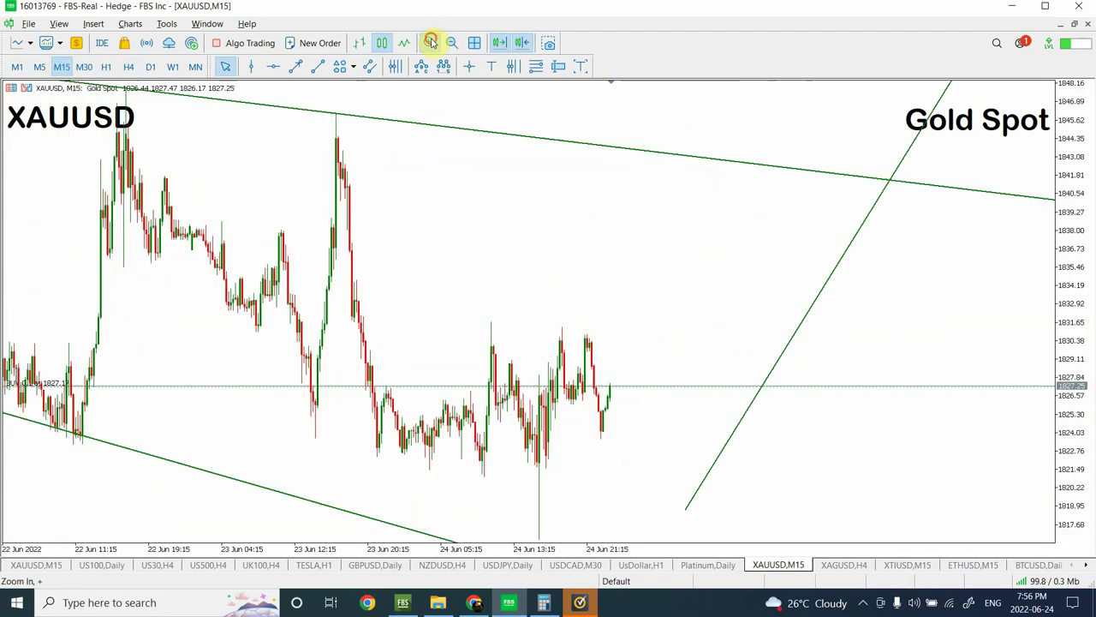
click(430, 43)
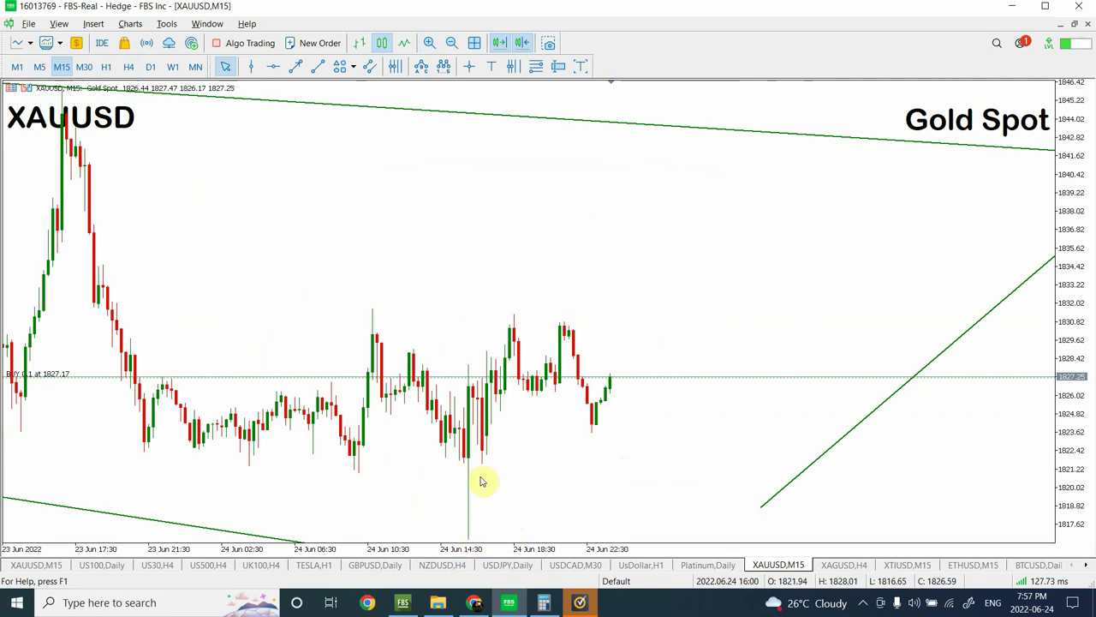
mouse_move(597, 416)
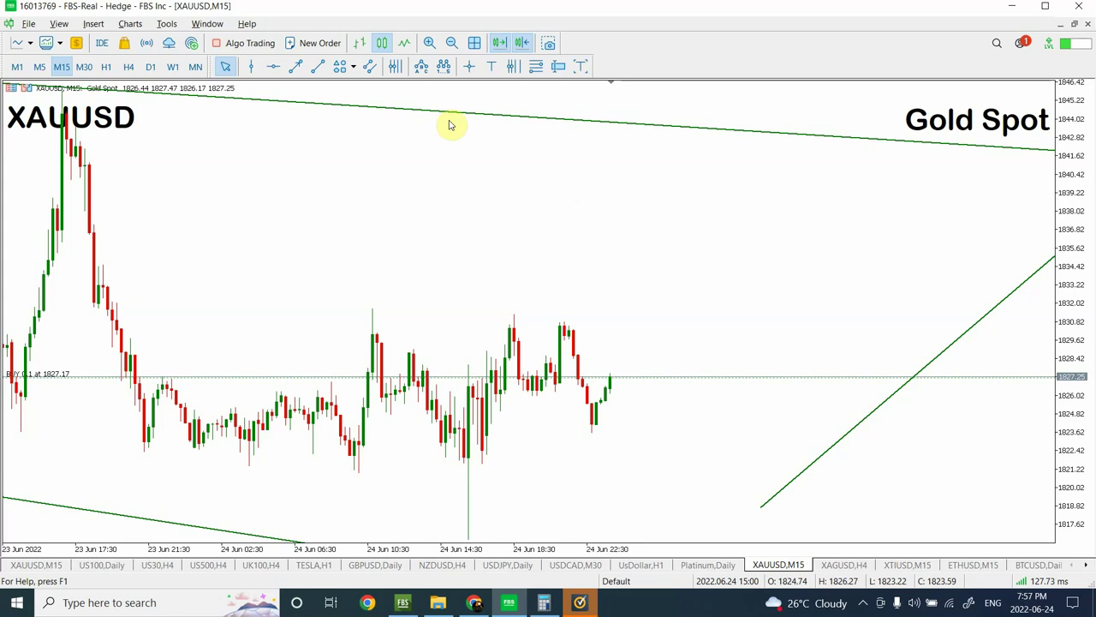
click(317, 68)
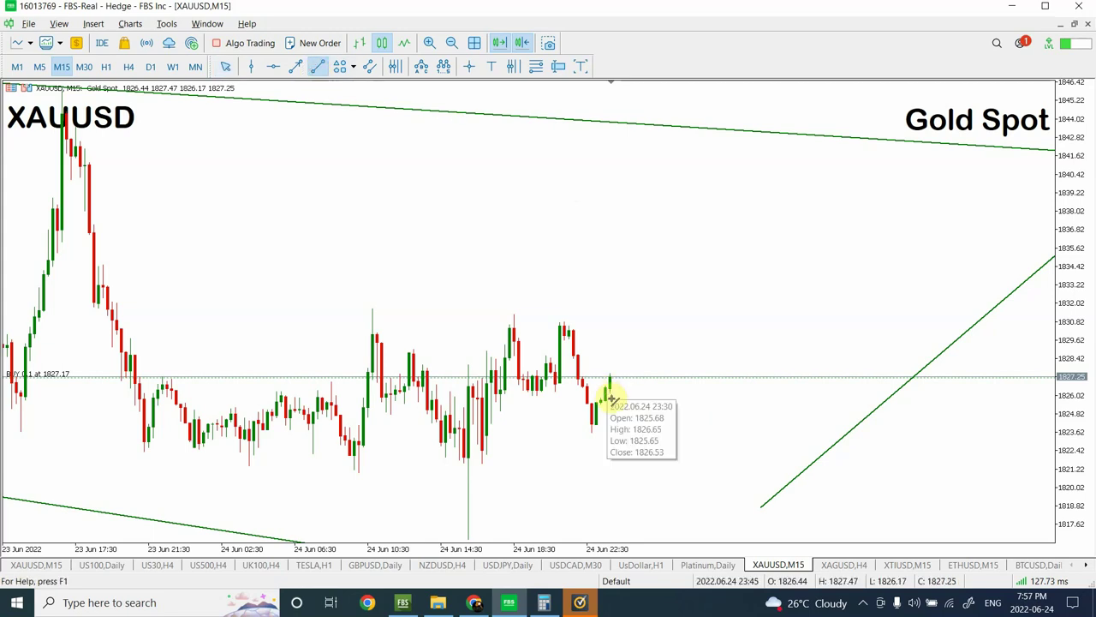
drag(610, 394, 740, 111)
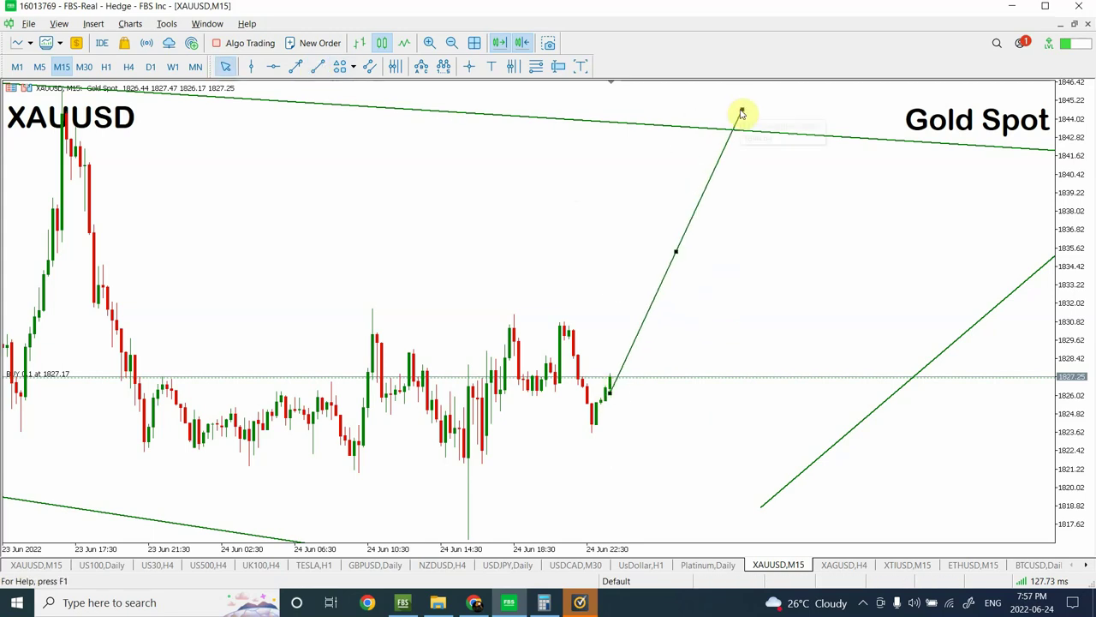
key(Delete)
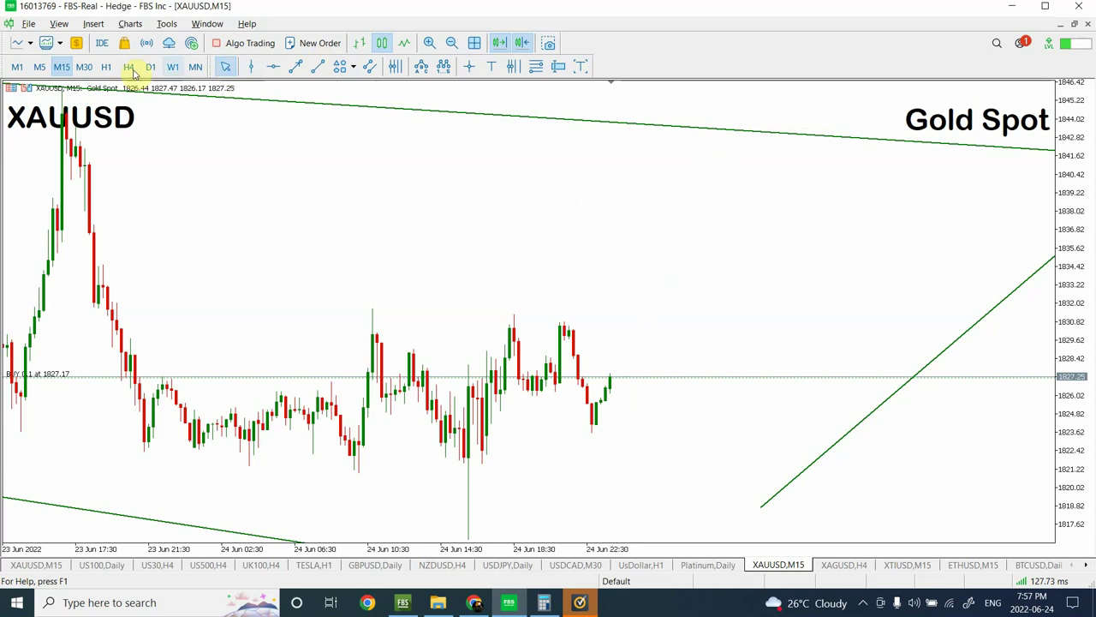
Return gold to hourly bars with a wider visible time and price range
click(106, 66)
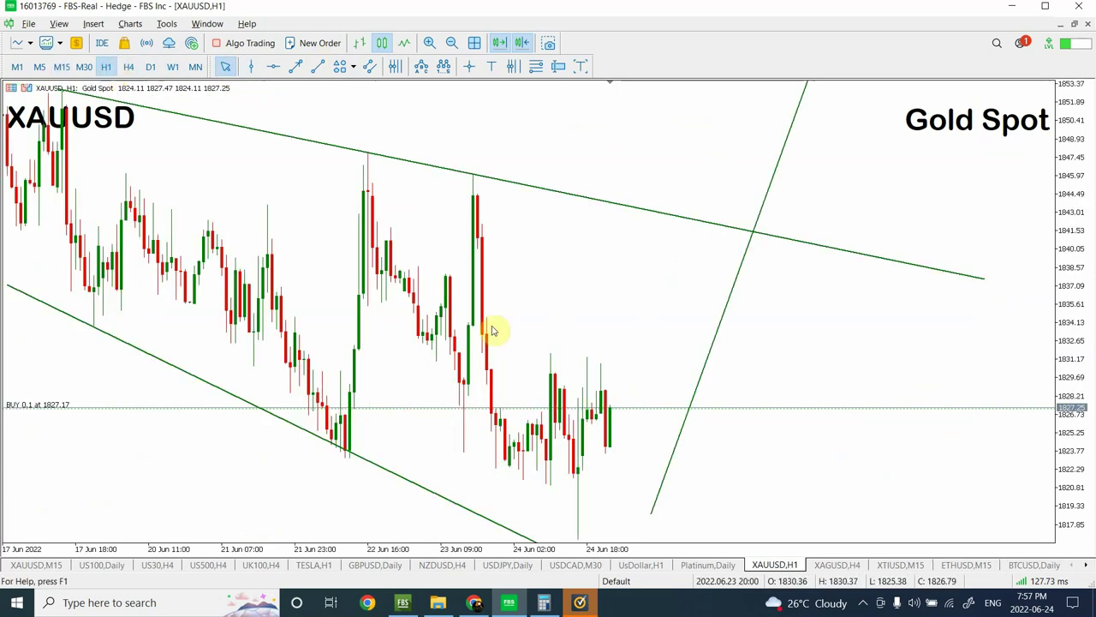
click(452, 43)
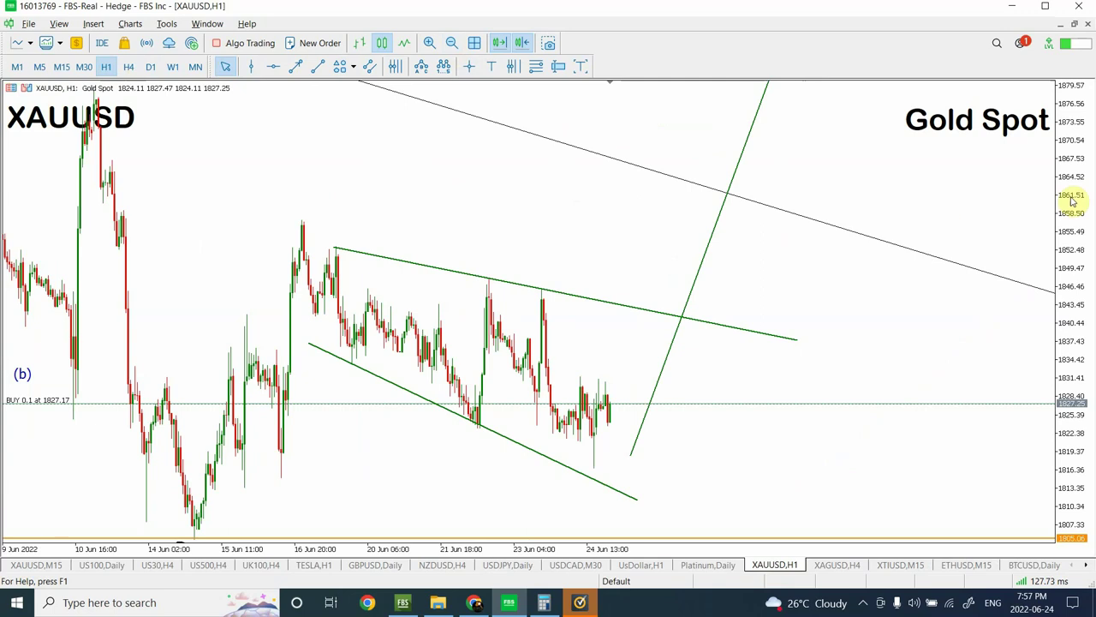
drag(1075, 197, 1073, 237)
click(96, 170)
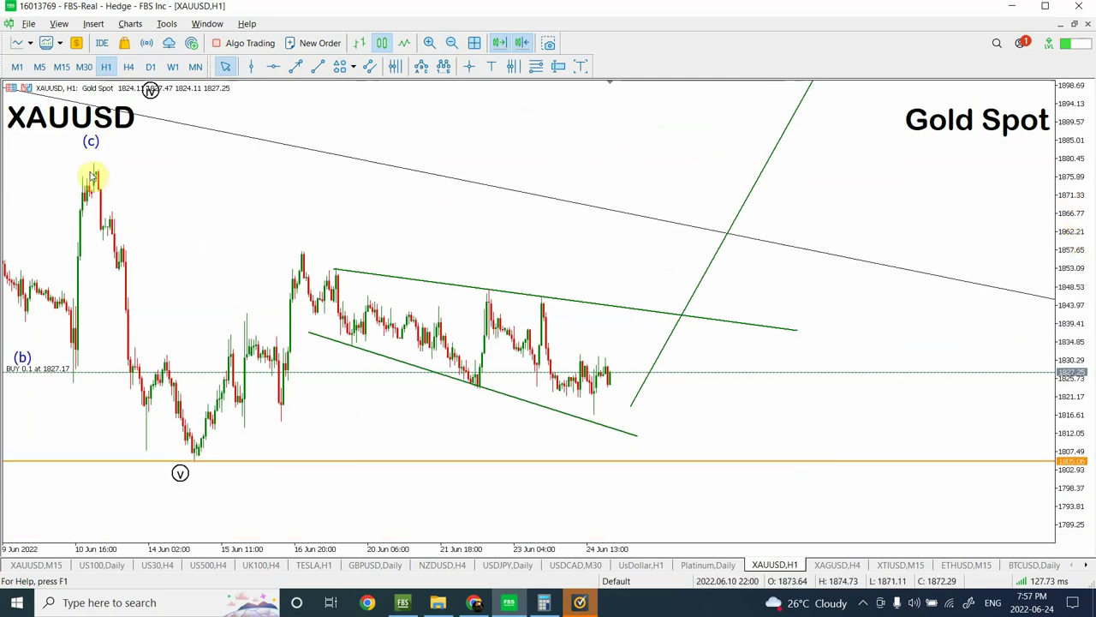
click(273, 66)
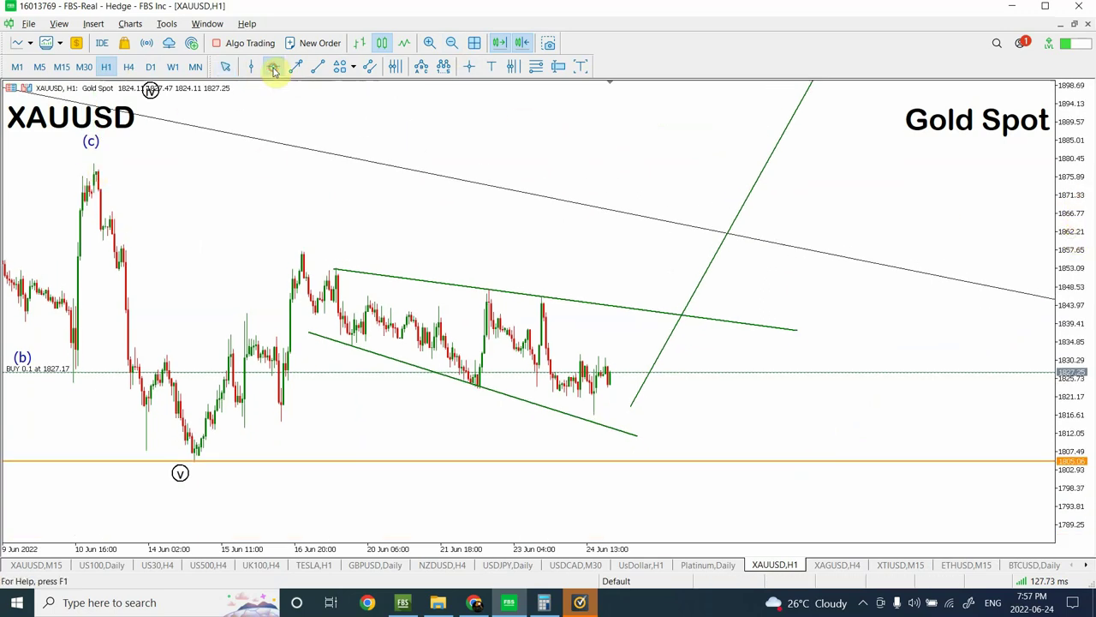
Place a horizontal level at gold's (c) peak, then switch to daily bars
drag(207, 197, 224, 165)
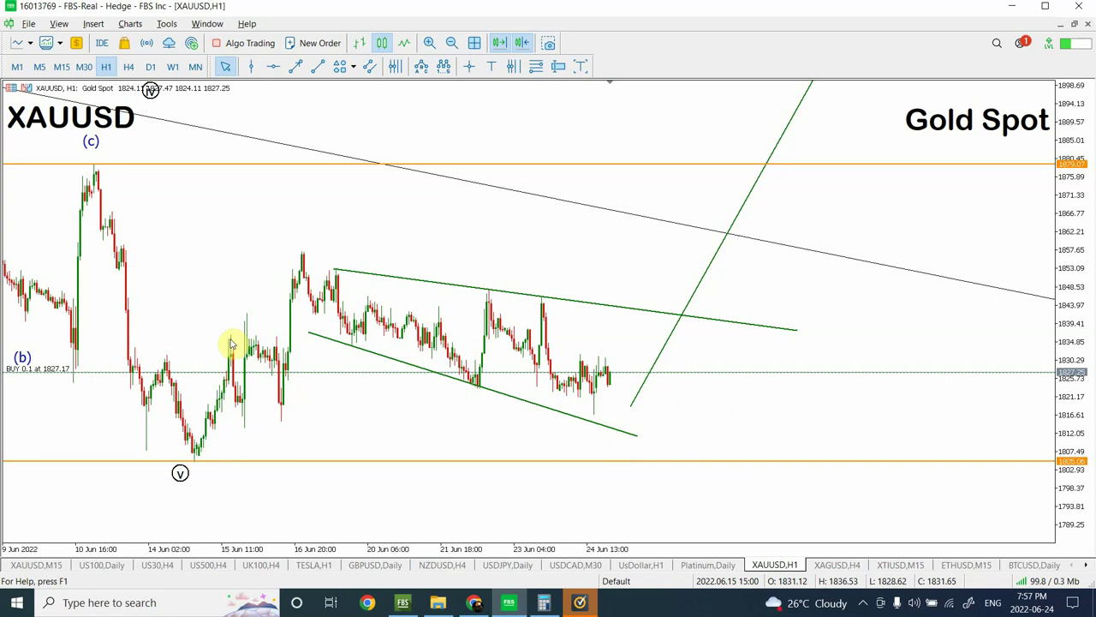
click(129, 66)
click(151, 67)
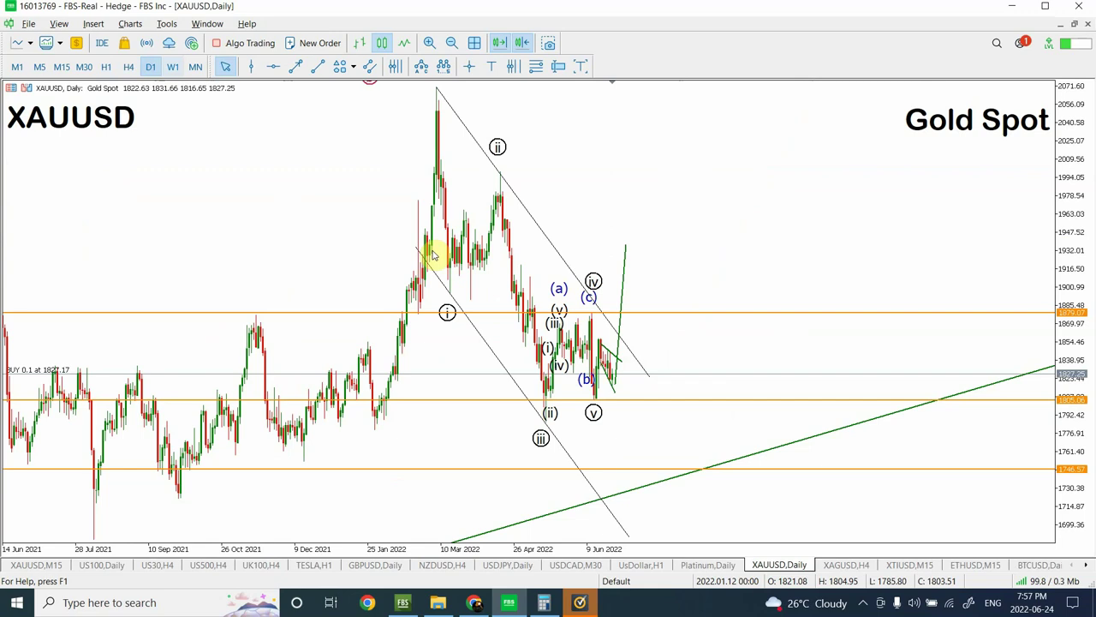
Raise the green projection's top endpoint on the D1 chart to about 2040
double_click(623, 287)
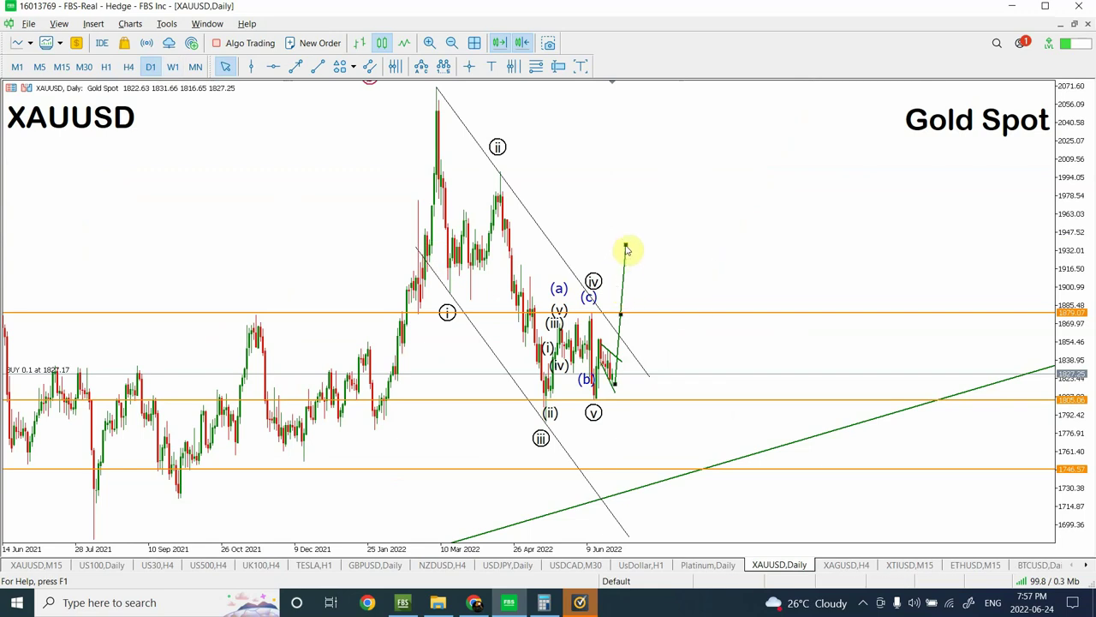
drag(626, 248, 648, 128)
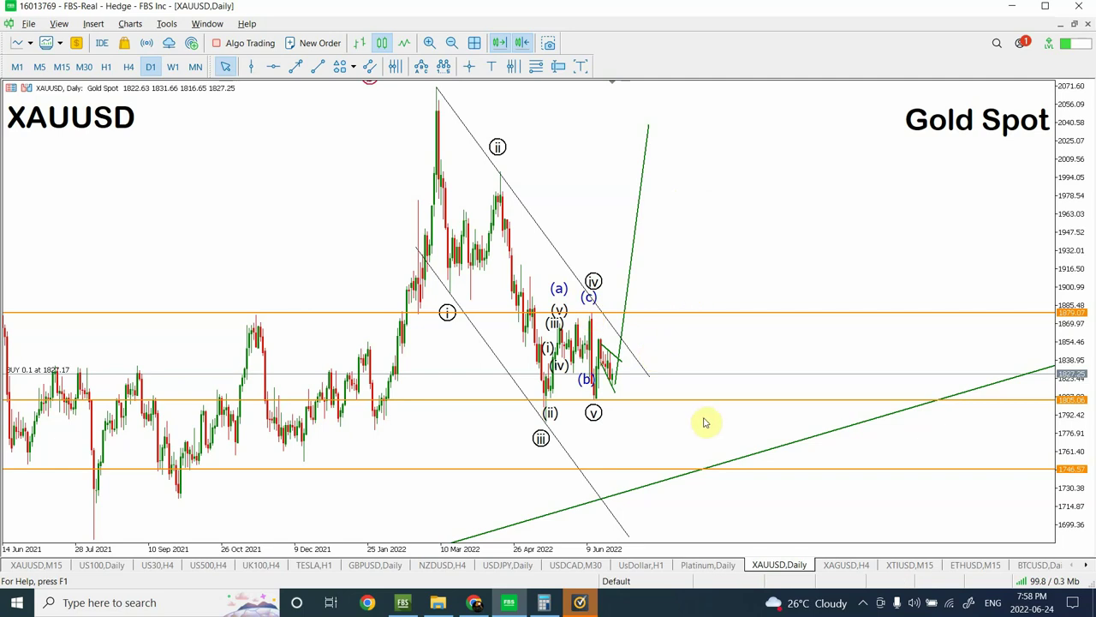
On the XAGUSD chart, move the (v) wave label onto the latest low
click(851, 566)
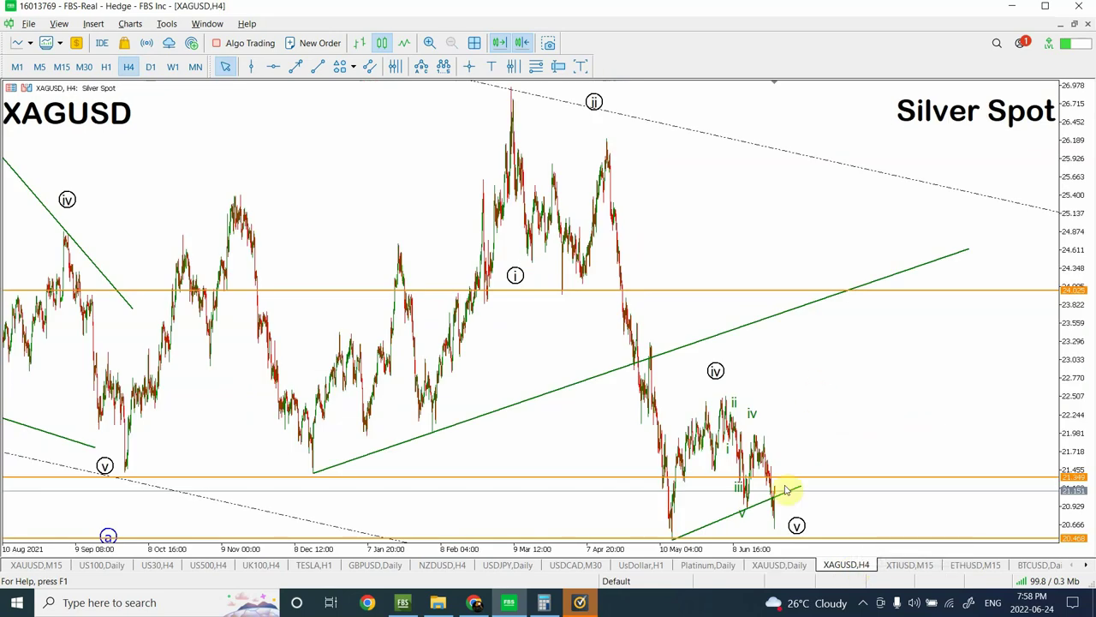
double_click(747, 488)
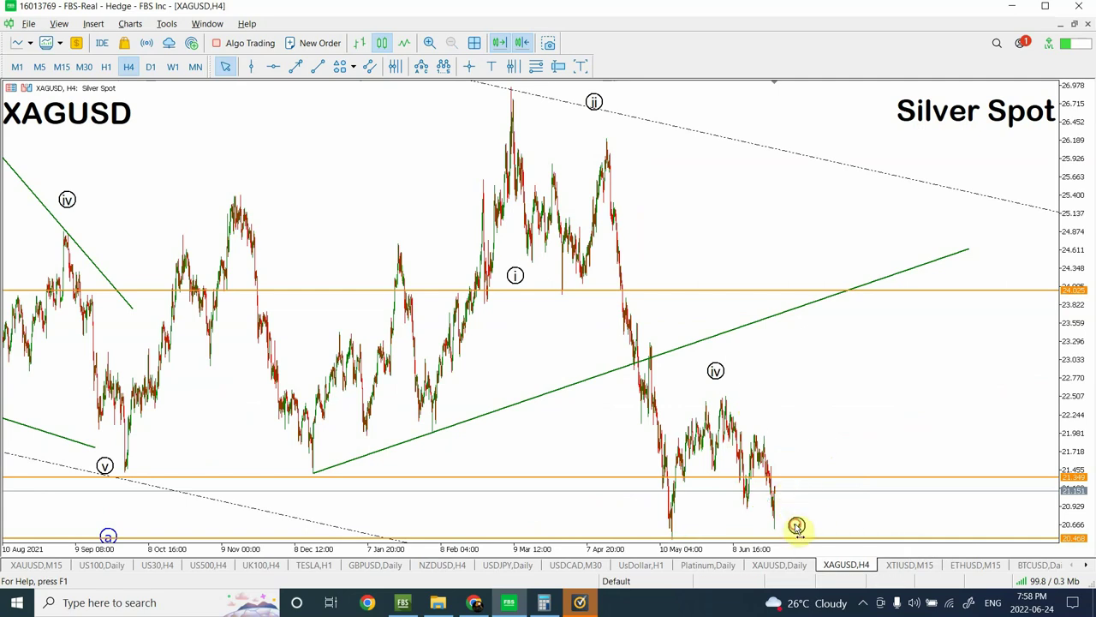
click(797, 518)
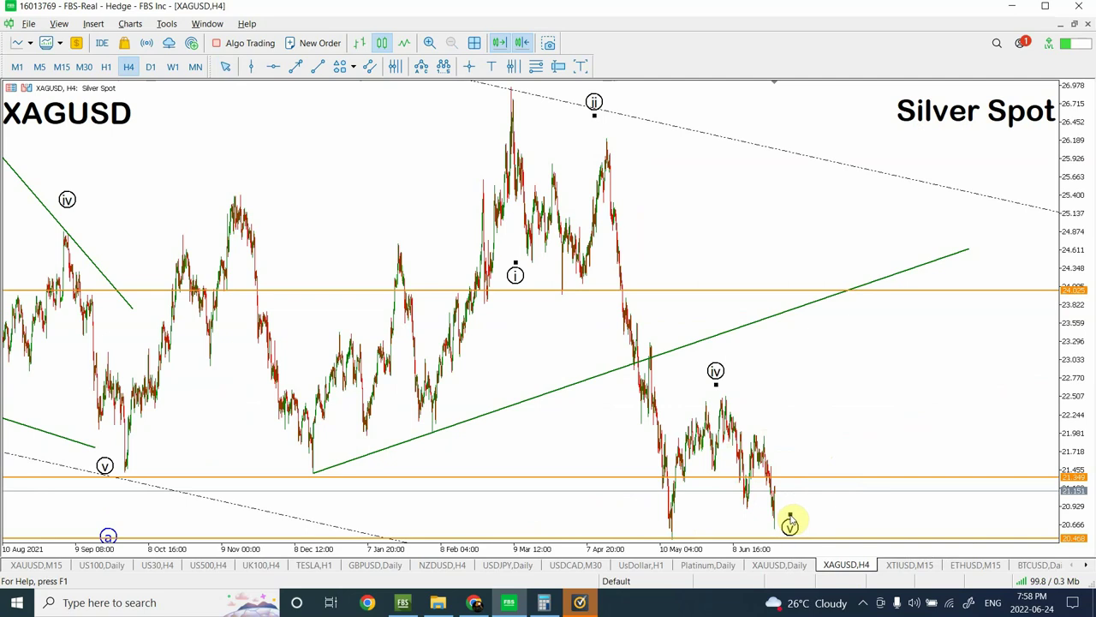
drag(790, 518, 790, 526)
click(710, 477)
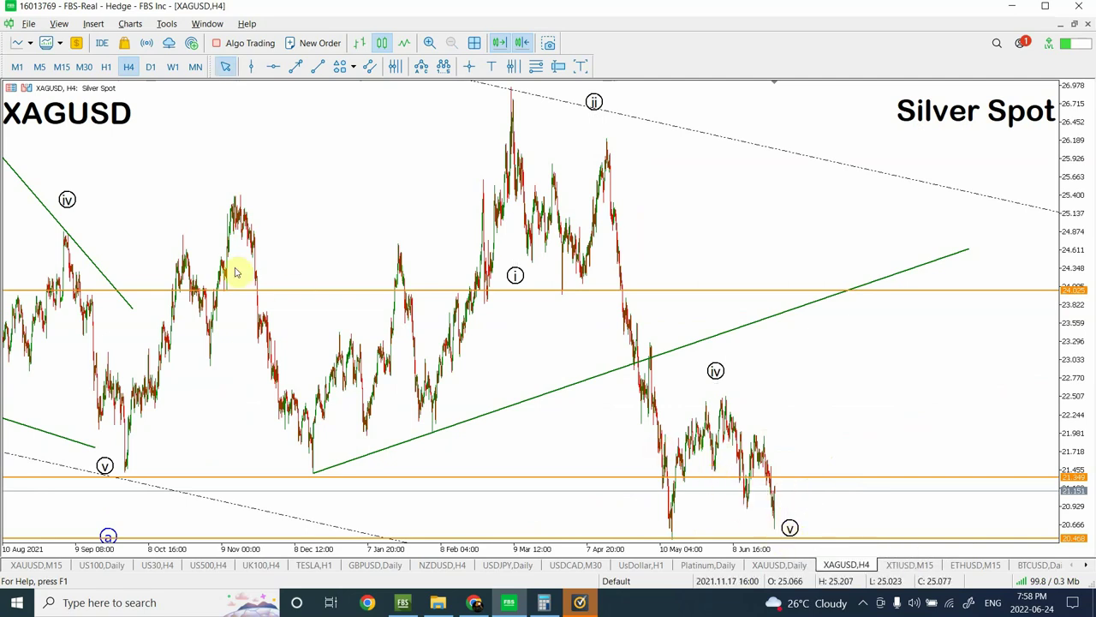
Draw a falling trendline from silver's (iv) high, then switch to daily bars
click(318, 66)
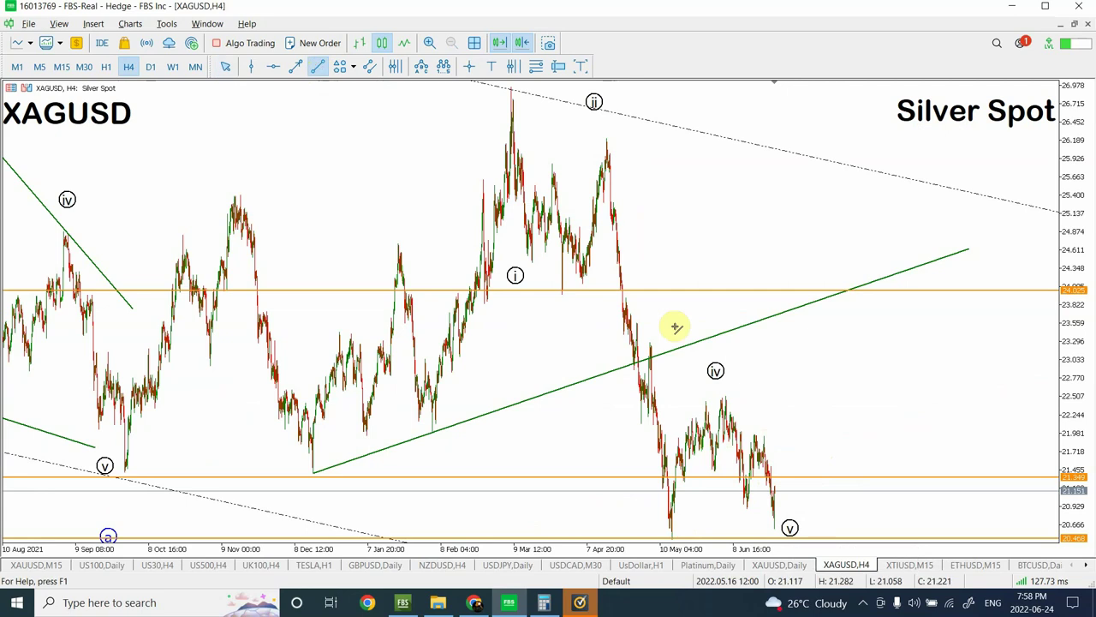
drag(725, 397, 820, 497)
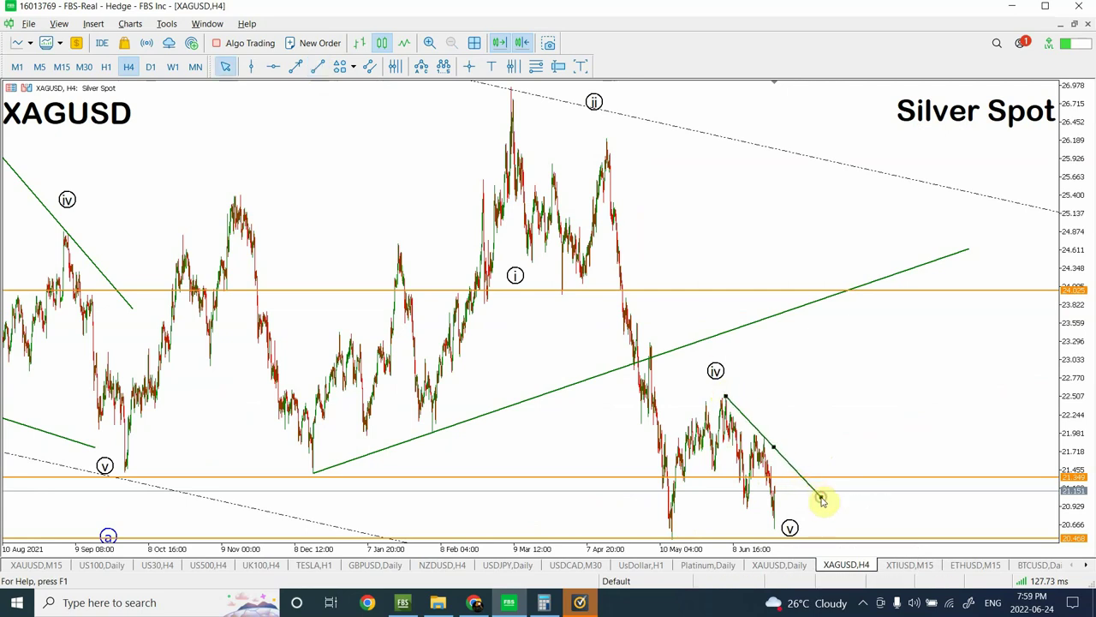
click(780, 454)
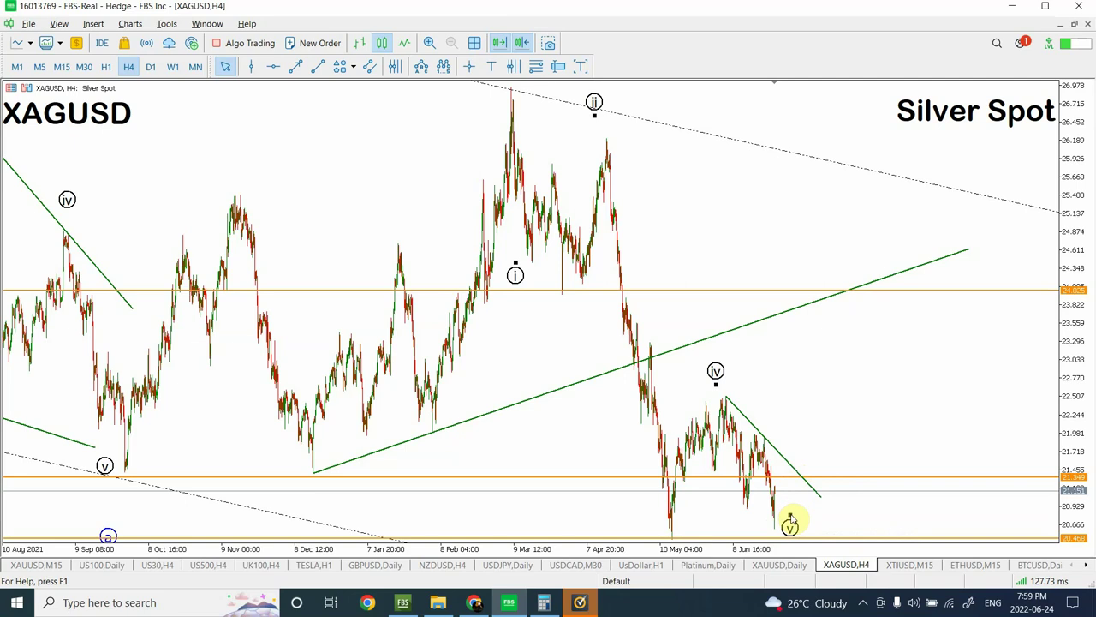
click(151, 68)
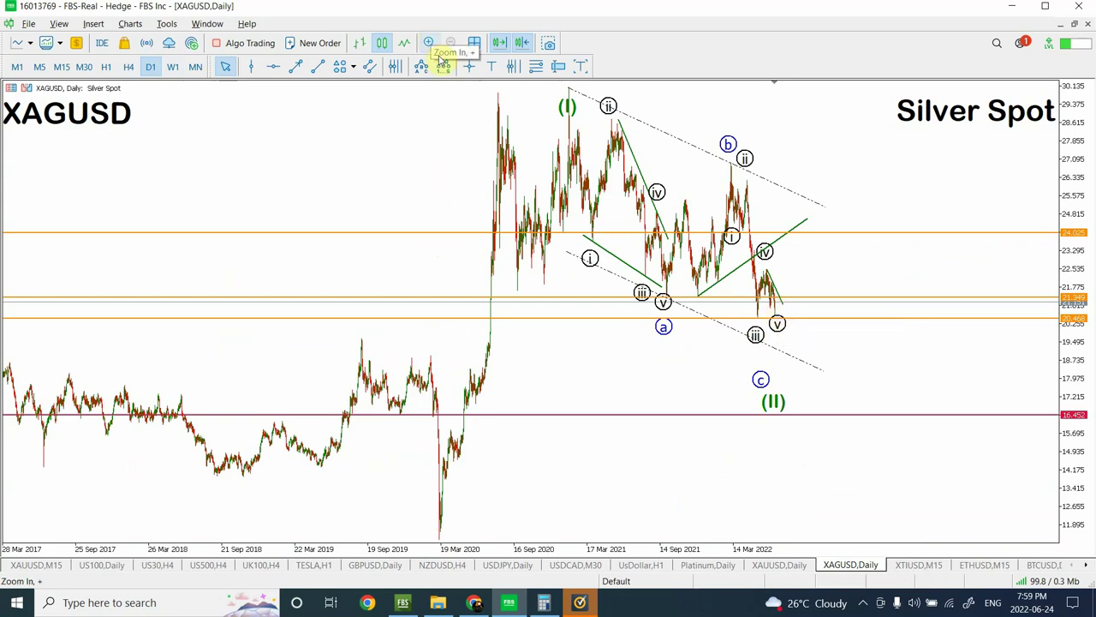
Bring up the XTIUSD M15 chart and zoom in and back out to check its wave labels
click(930, 567)
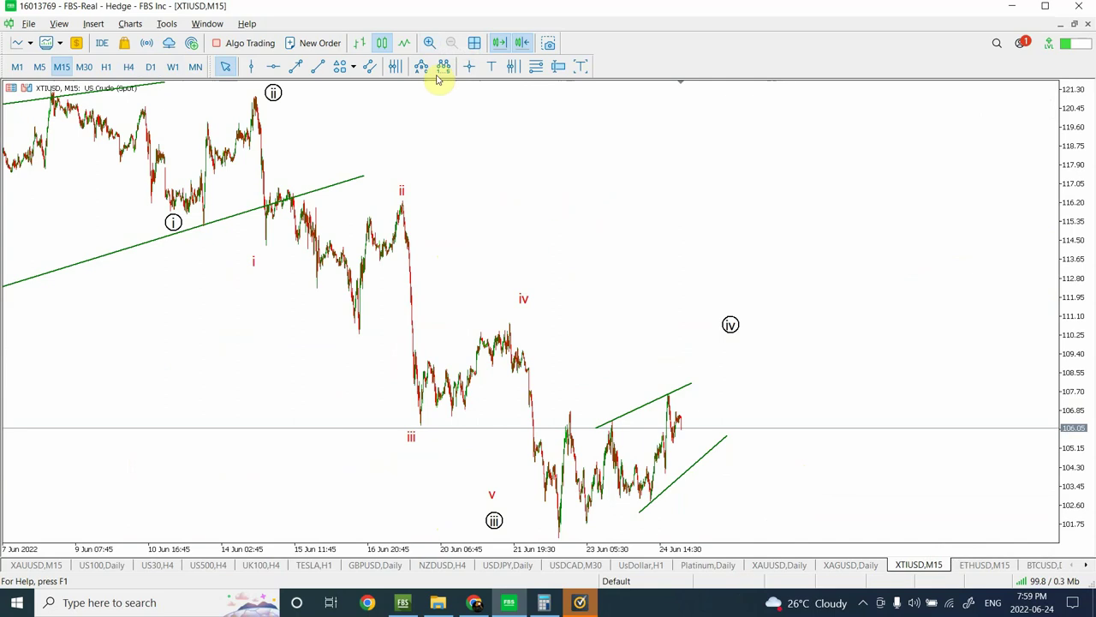
click(428, 43)
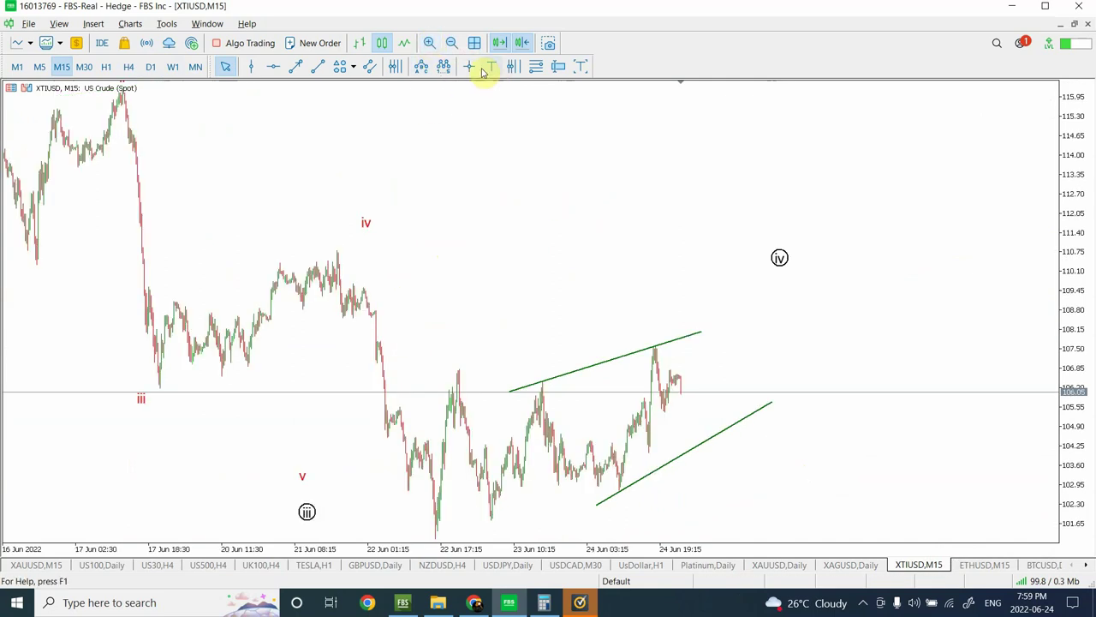
click(452, 43)
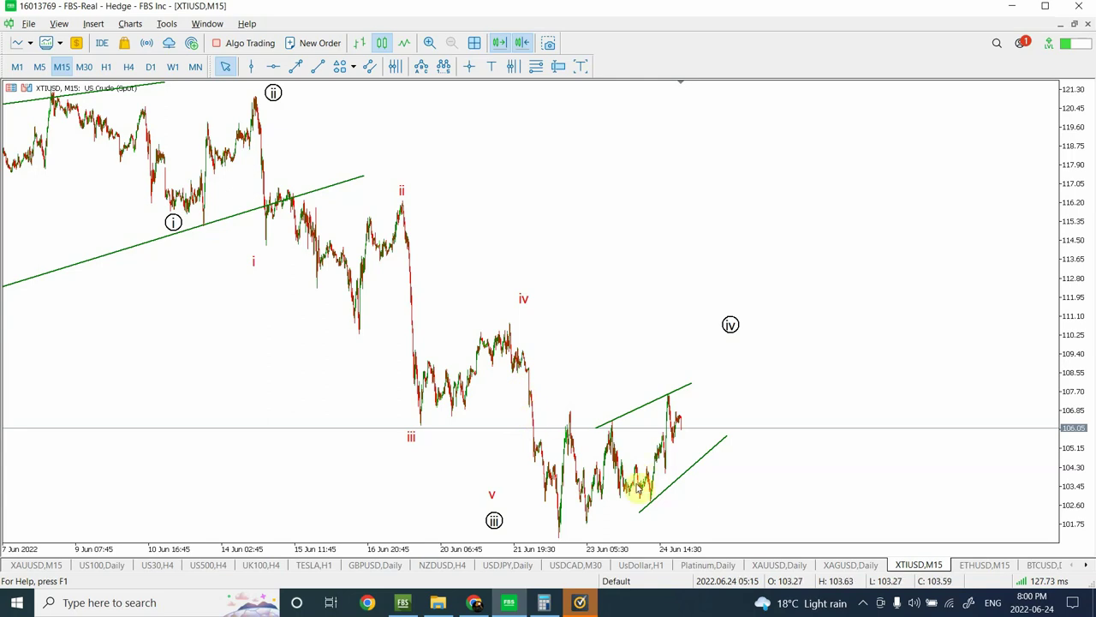
View XTIUSD on 30-minute, then hourly bars, compressing the price scale to reveal lower levels
click(84, 68)
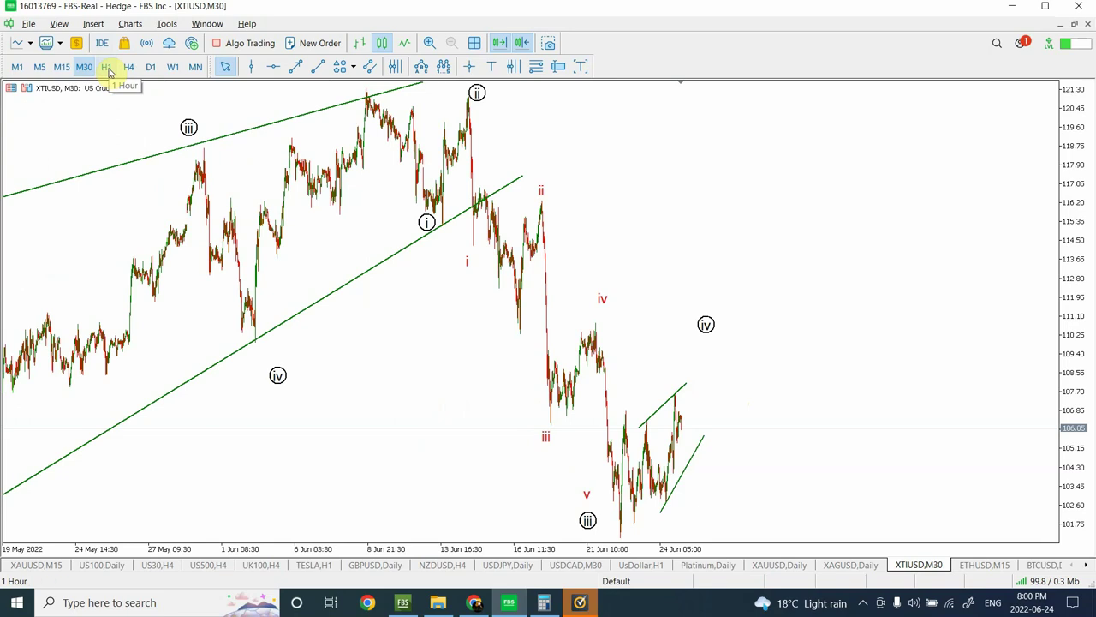
click(601, 296)
drag(1081, 269, 1084, 463)
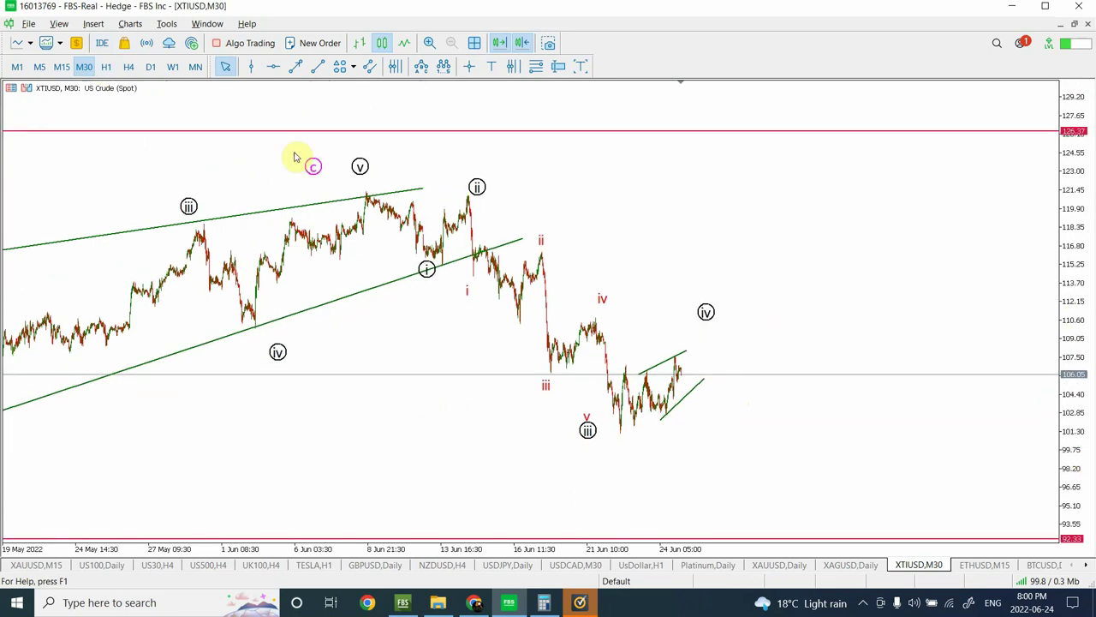
click(107, 68)
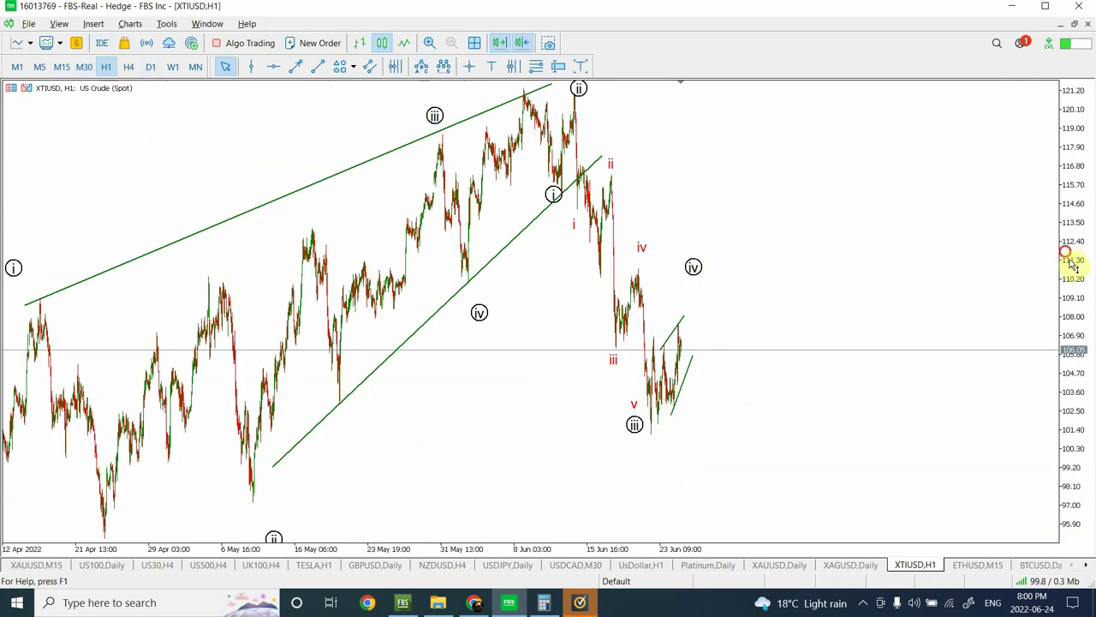
drag(1070, 247, 1077, 519)
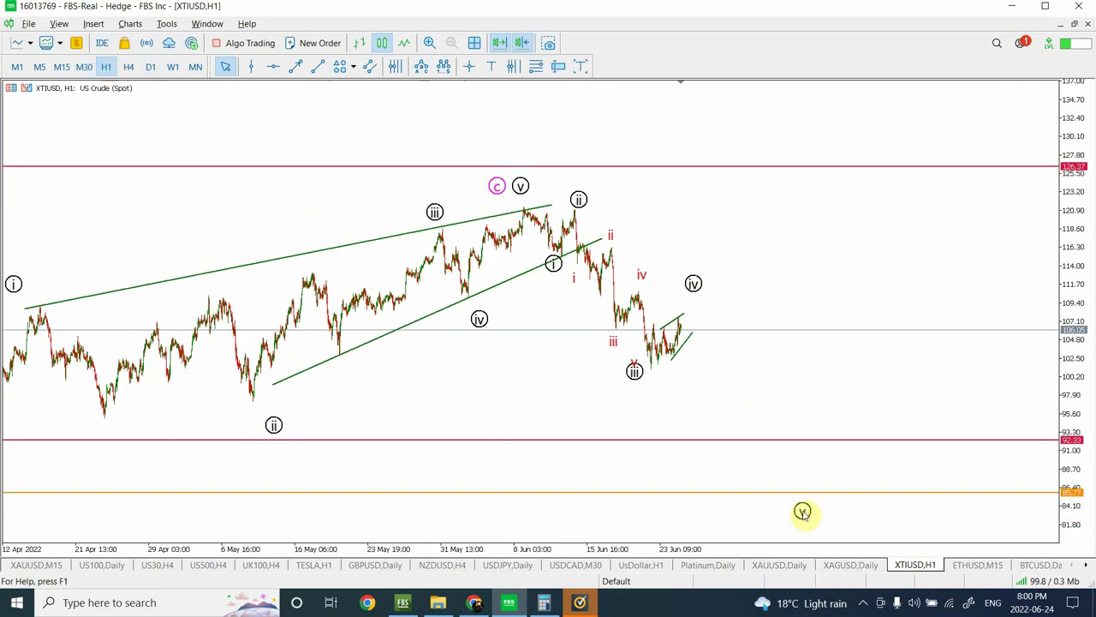
Move the projected (v) label down near the orange support, then compare 4-hour and hourly bars
drag(803, 512, 748, 473)
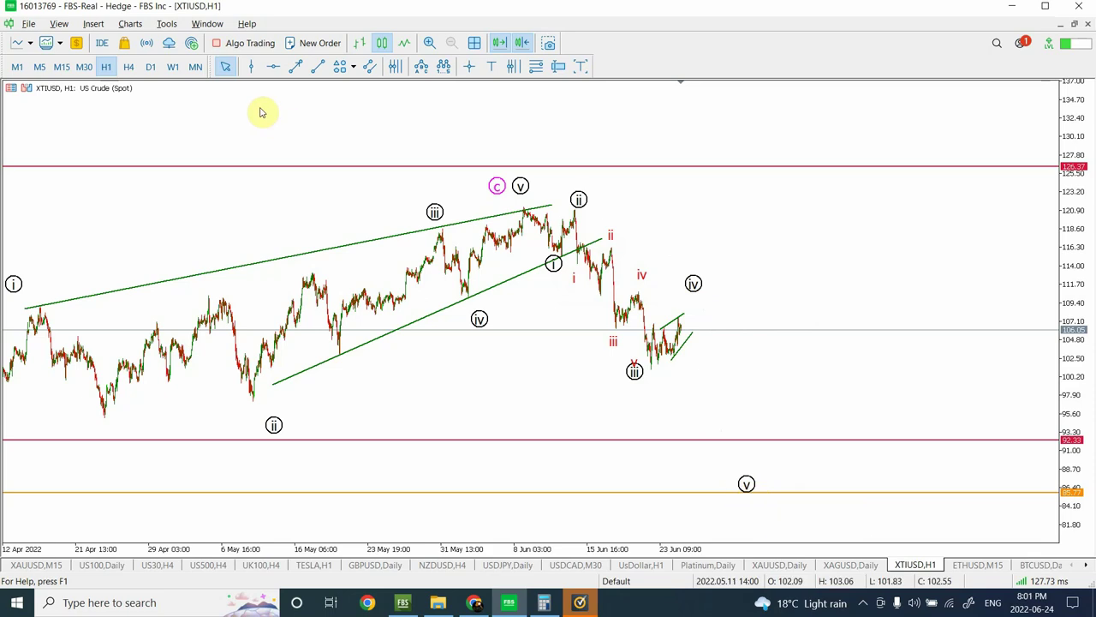
click(129, 65)
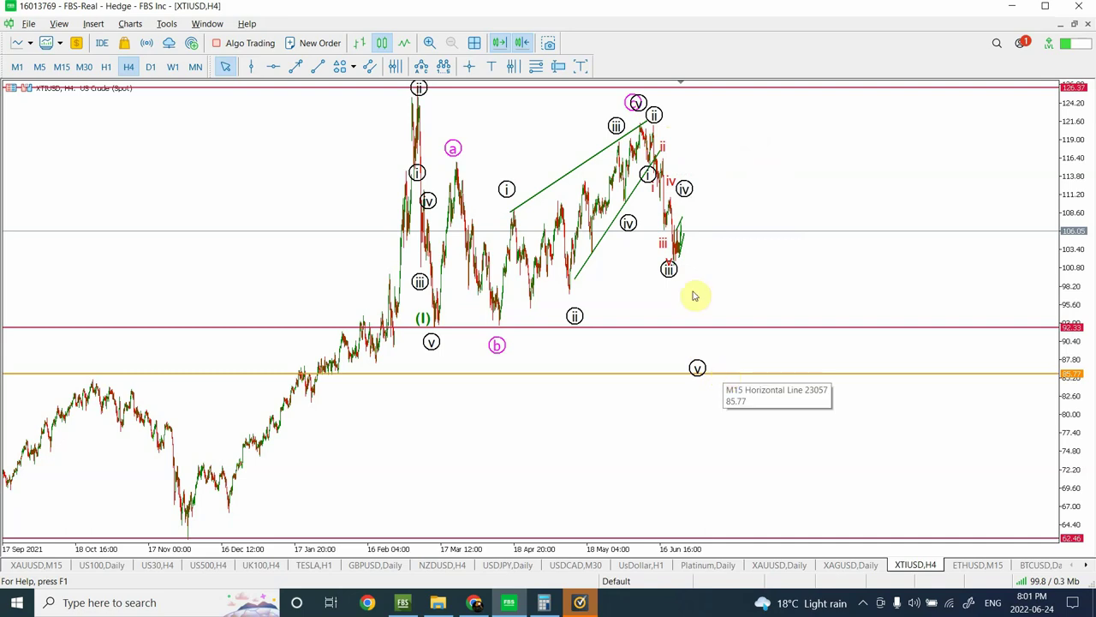
click(106, 67)
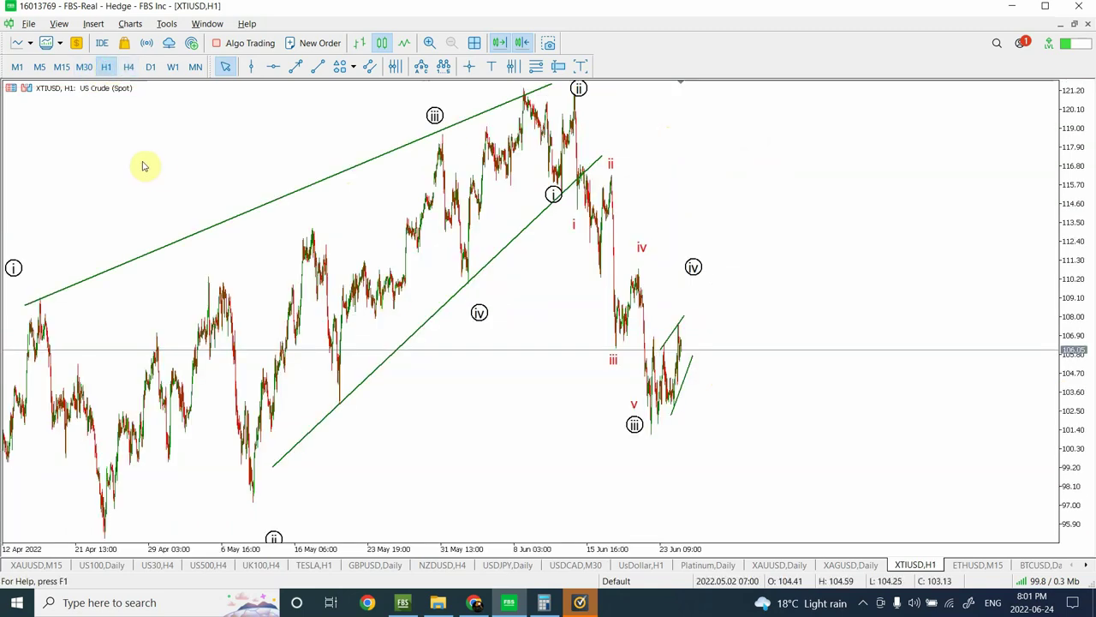
Show XTIUSD on 15-minute bars, compressed vertically twice so the 126.37 resistance appears
click(62, 68)
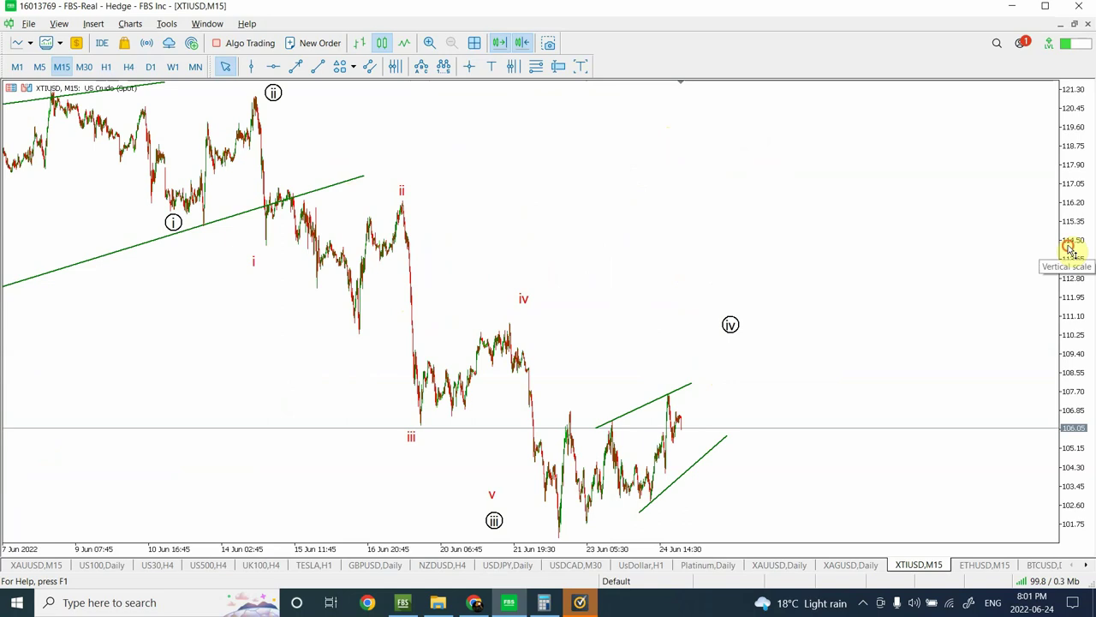
drag(1070, 248, 1069, 267)
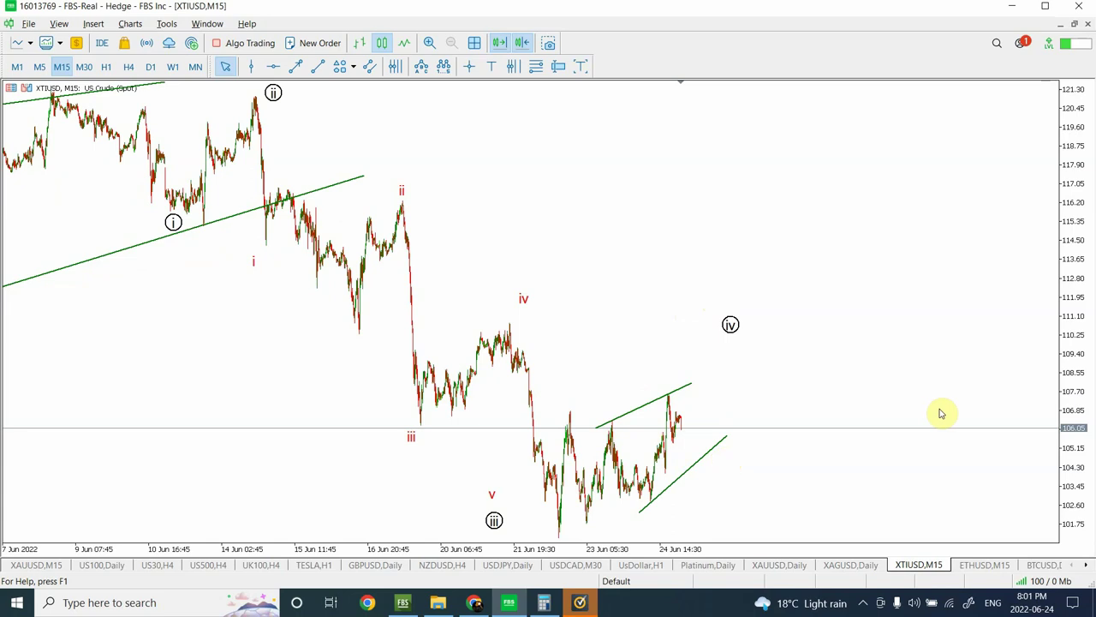
drag(1075, 336, 1045, 420)
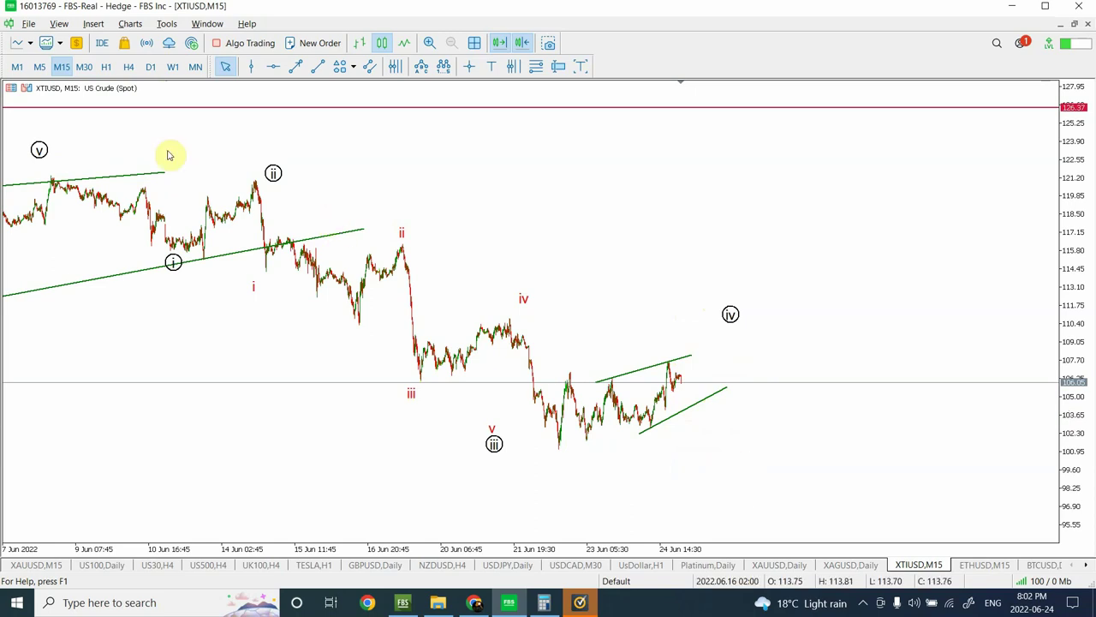
Zoom in and stretch the price scale on recent bars, then zoom back out to the wave labels
click(431, 44)
click(430, 43)
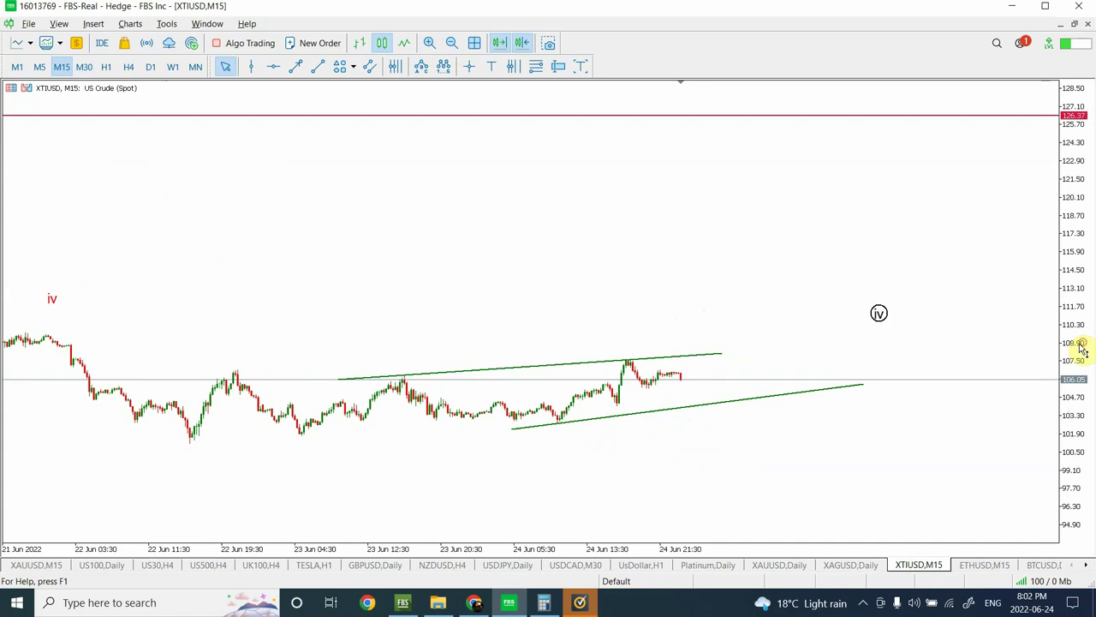
drag(1081, 347, 1068, 103)
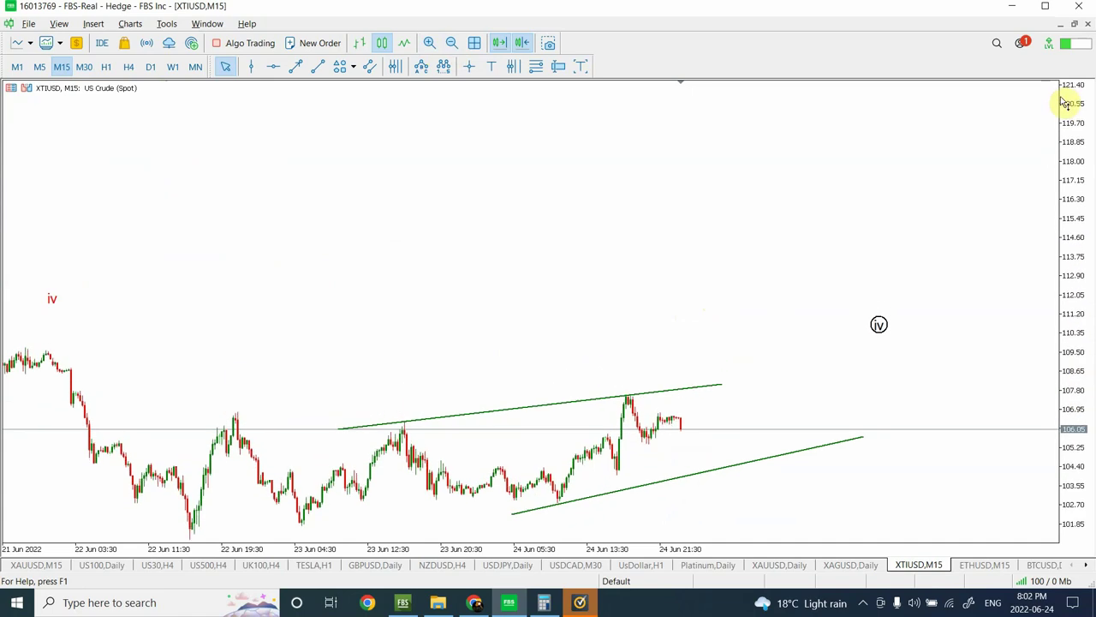
click(453, 43)
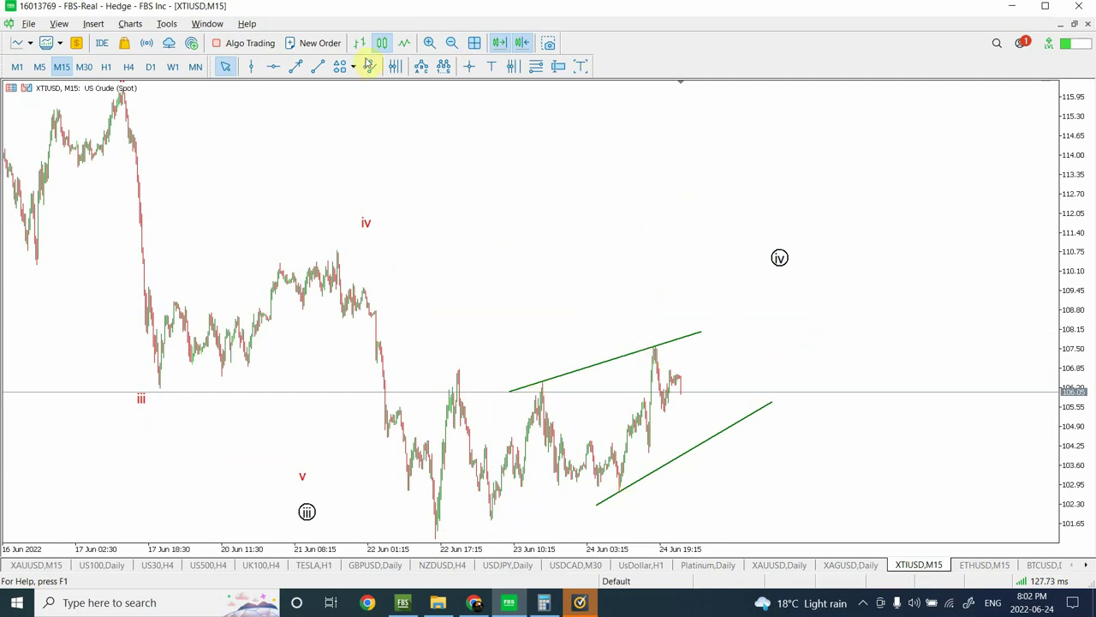
Draw a projected path dipping to the lower channel near 104.6, then rallying to about 111.4
click(318, 66)
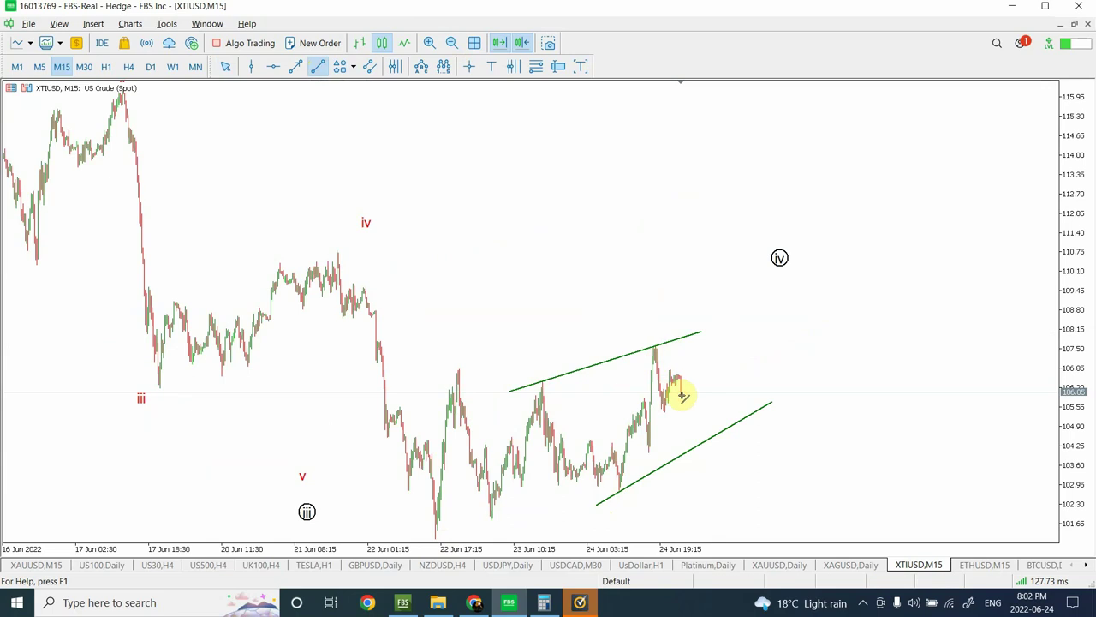
drag(681, 395, 686, 439)
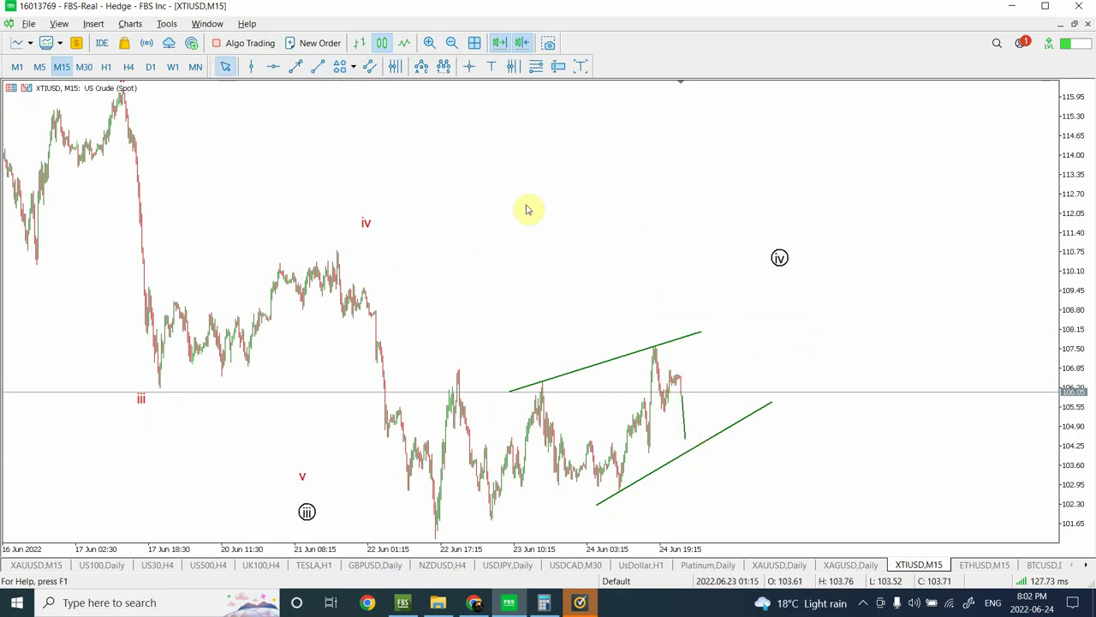
click(317, 67)
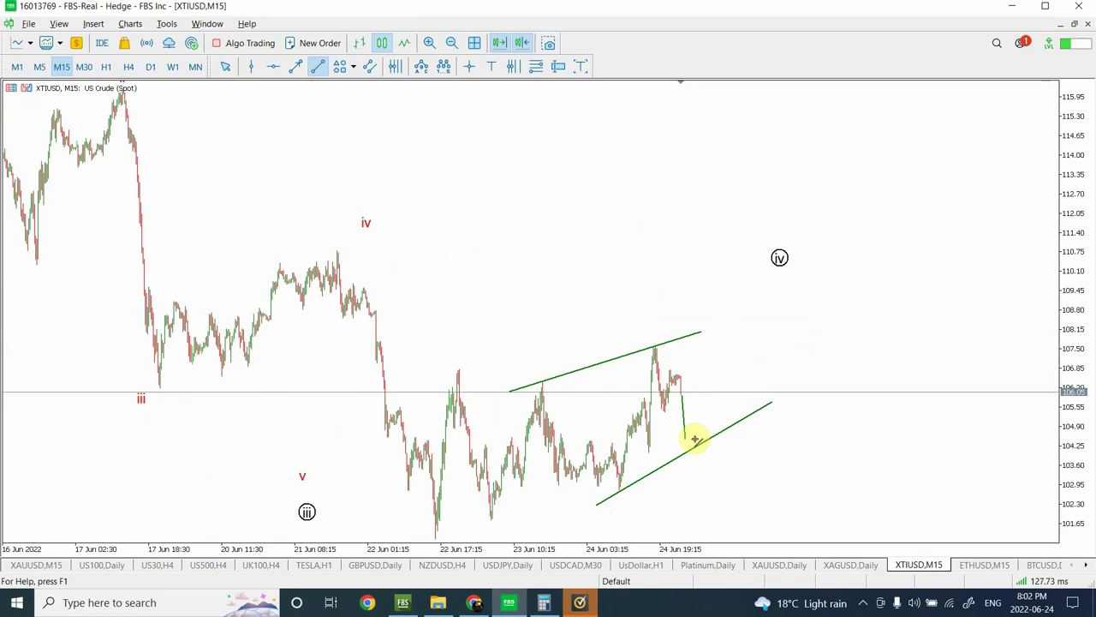
drag(686, 438, 713, 241)
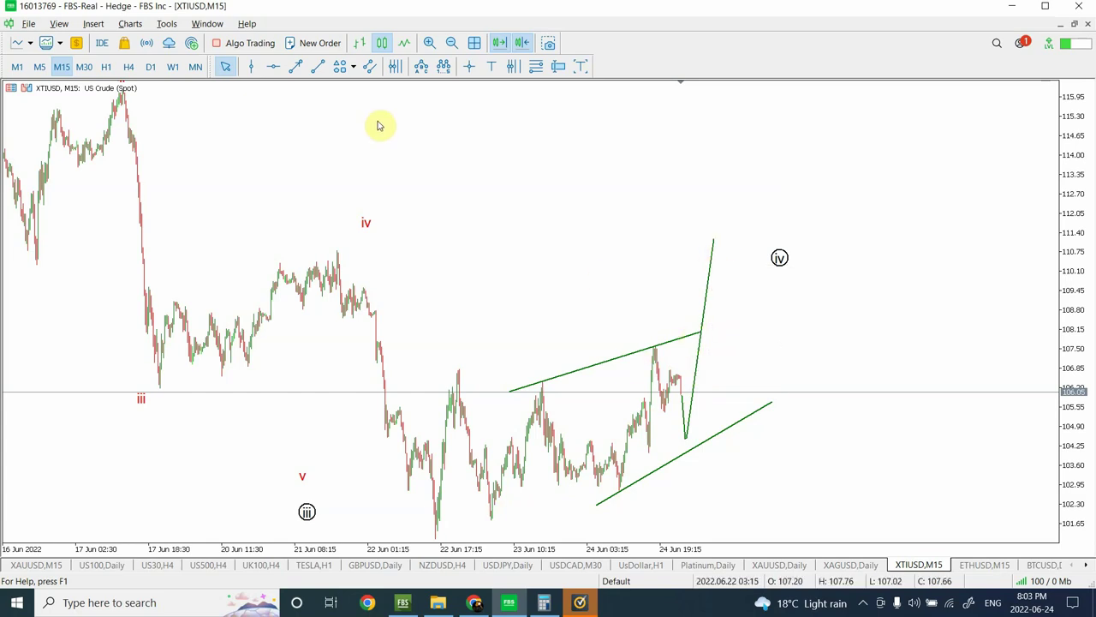
Try and delete a Fibonacci retracement on the 23 Jun swing; extend the upper wedge trendline right
click(535, 66)
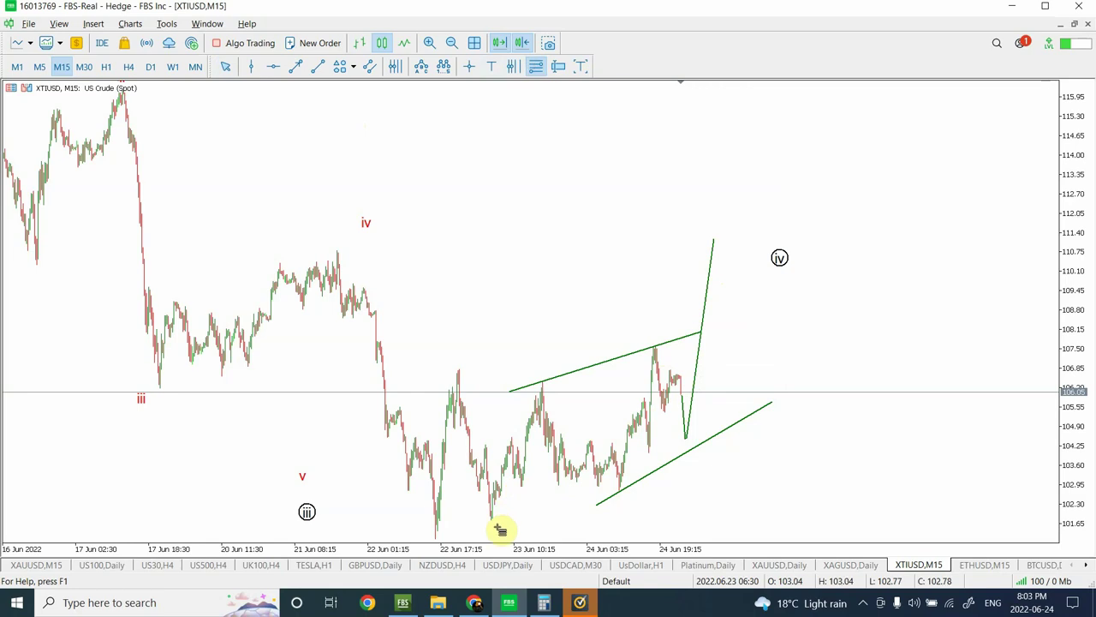
mouse_move(491, 519)
mouse_down()
mouse_move(590, 386)
mouse_move(604, 386)
mouse_up()
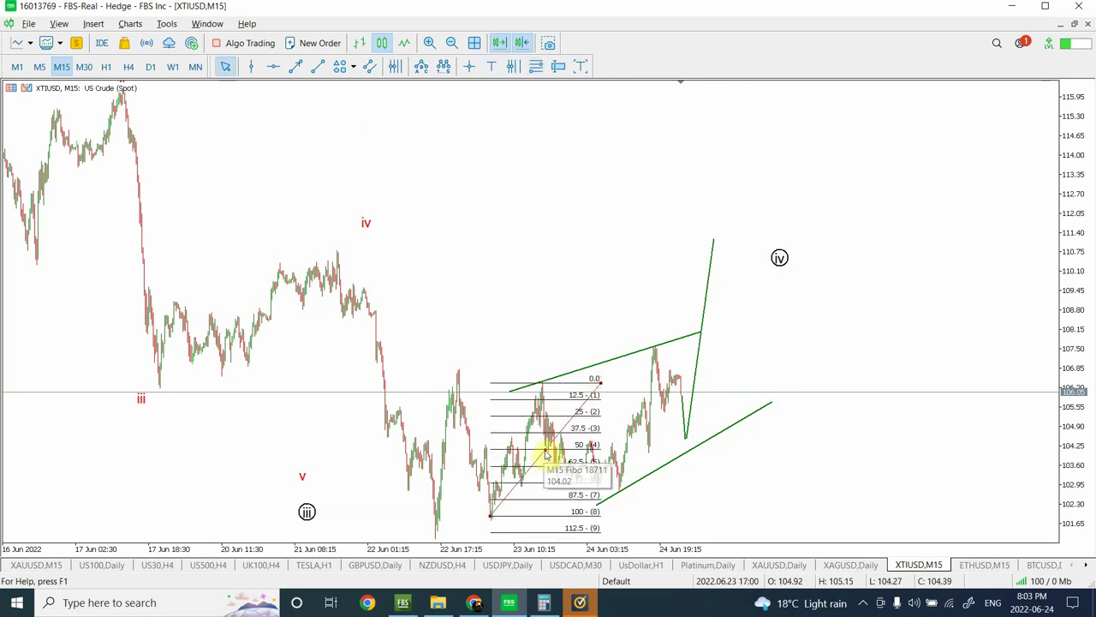
drag(546, 453, 742, 380)
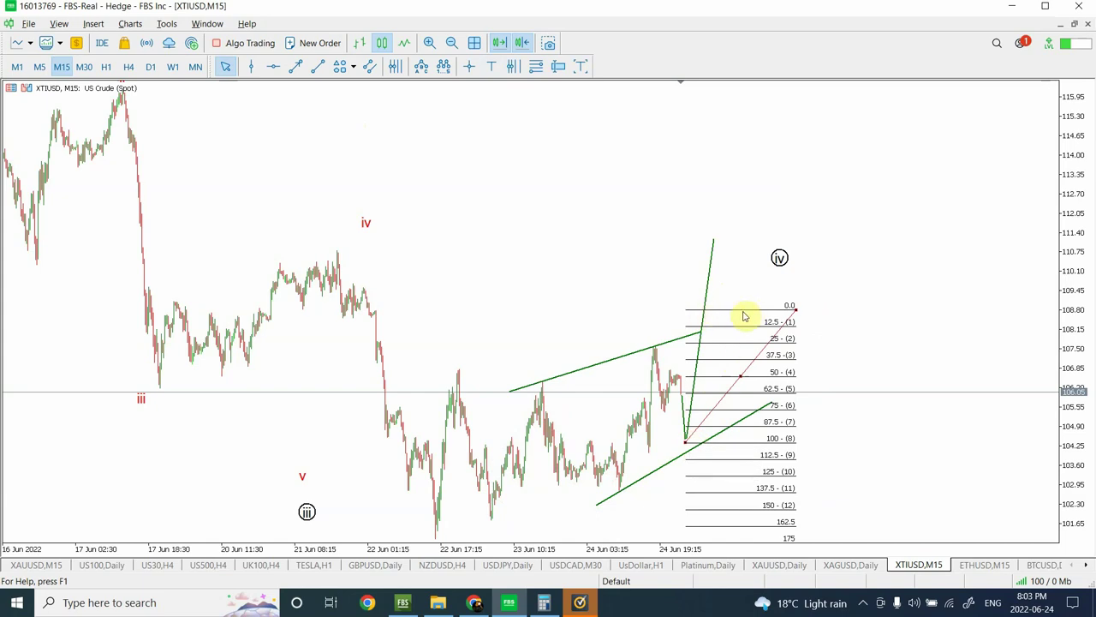
key(Delete)
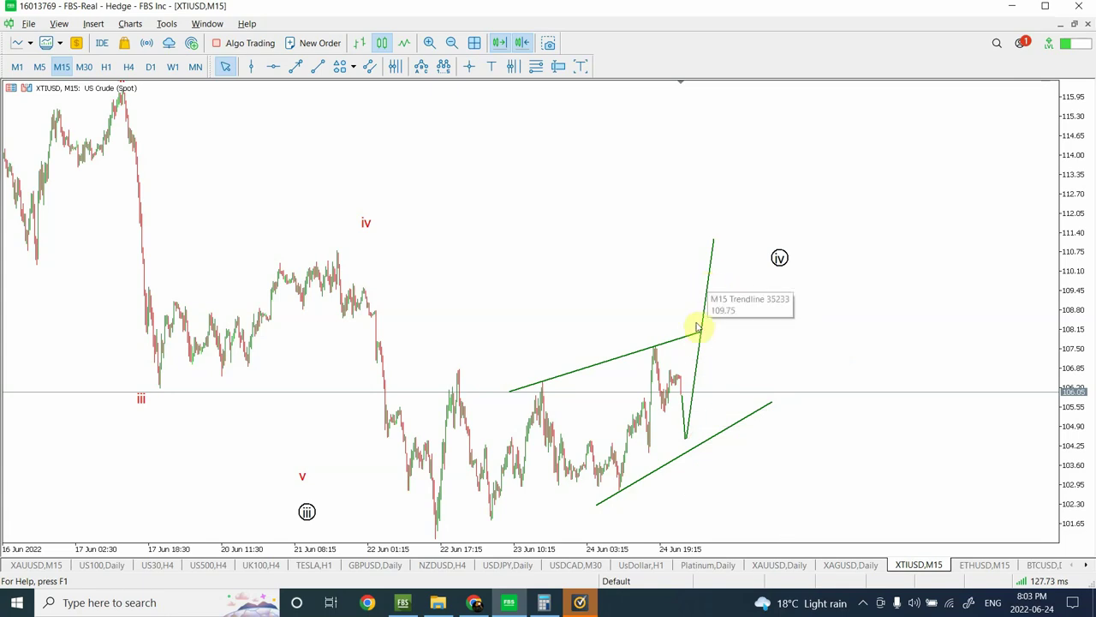
drag(701, 335, 770, 316)
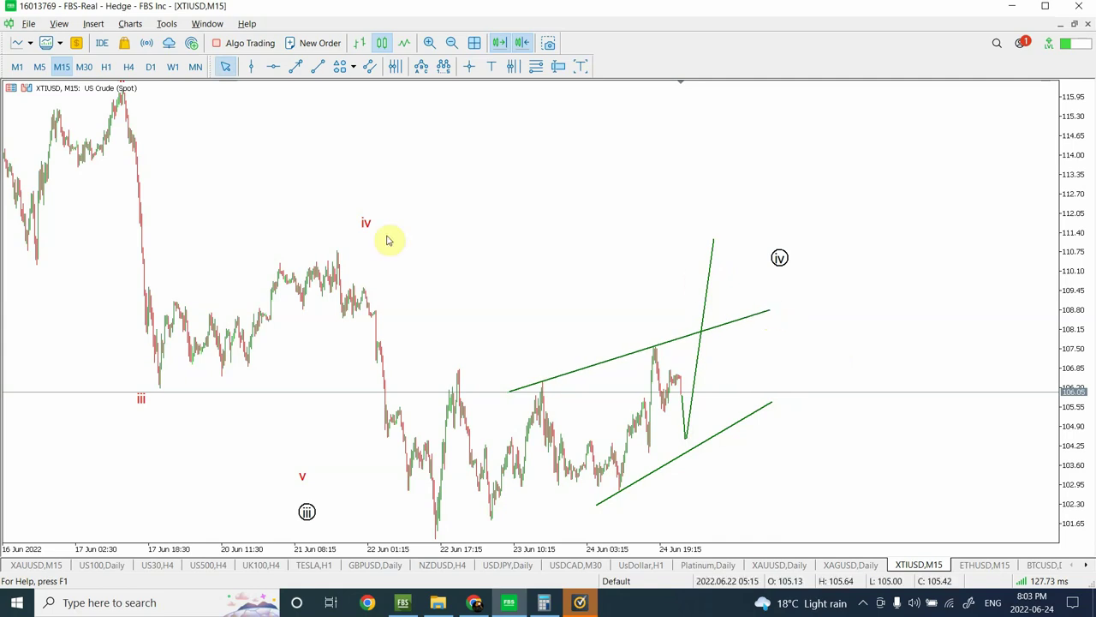
Place a horizontal line at the wave (iv) target near 110.8 and zoom out for more history
click(273, 66)
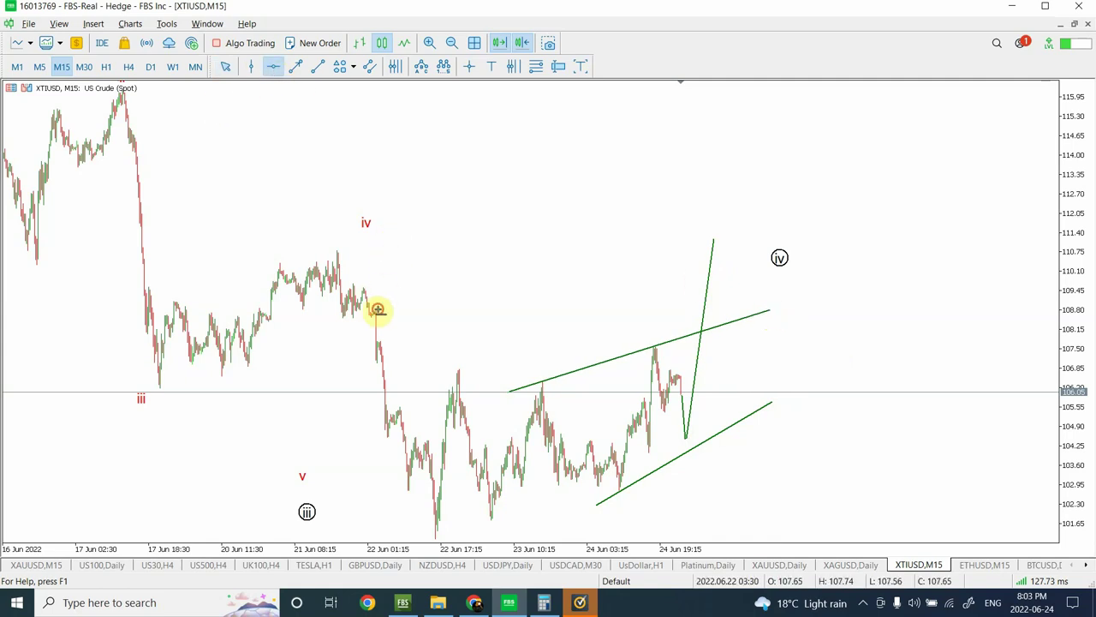
drag(381, 287, 419, 249)
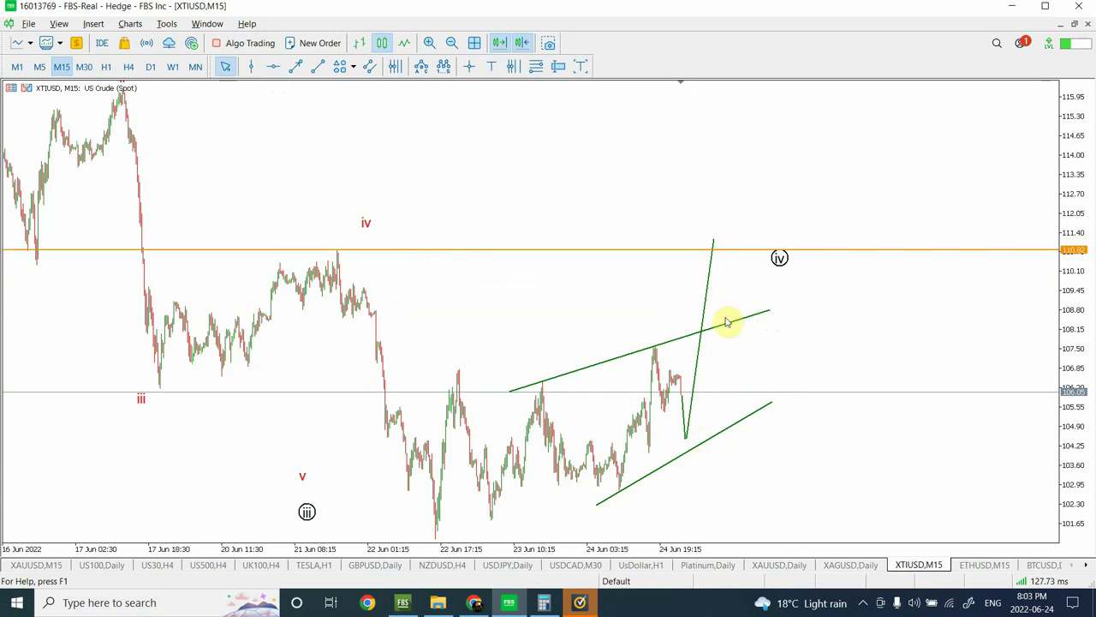
click(450, 43)
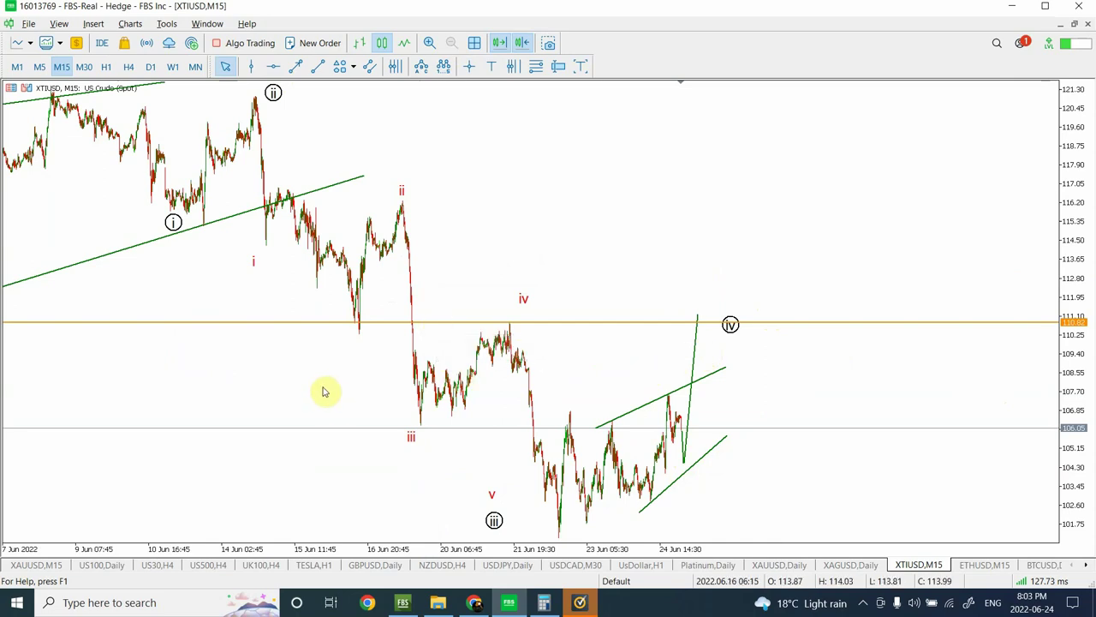
Draw a rising trendline from the wave iii low through (iv), plus a descending line from the peak
click(316, 67)
drag(419, 426, 782, 317)
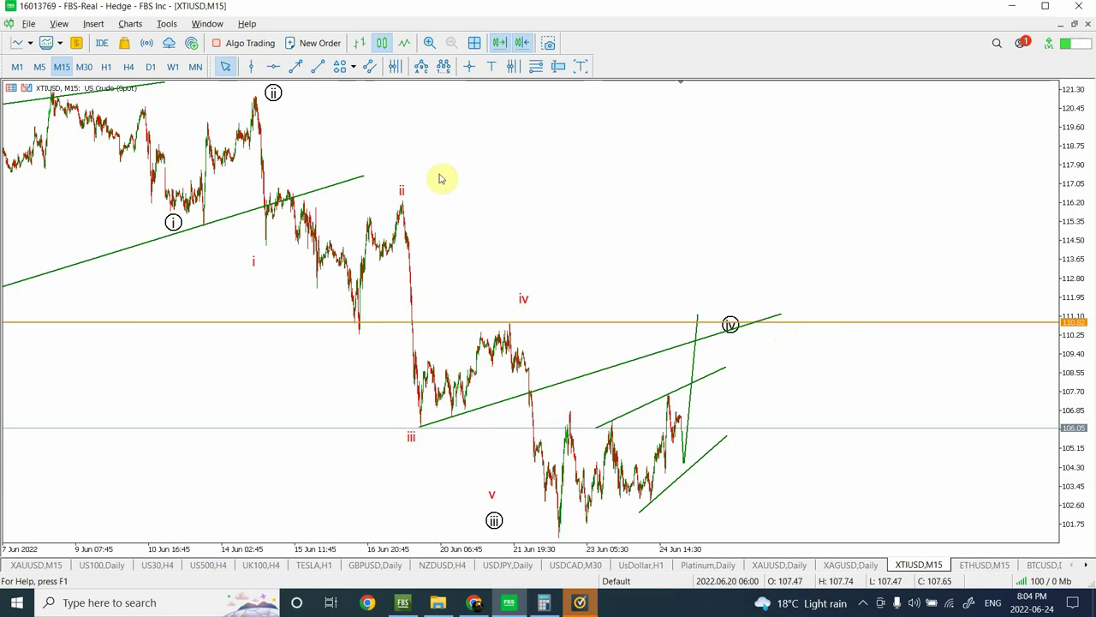
click(318, 66)
drag(404, 200, 670, 508)
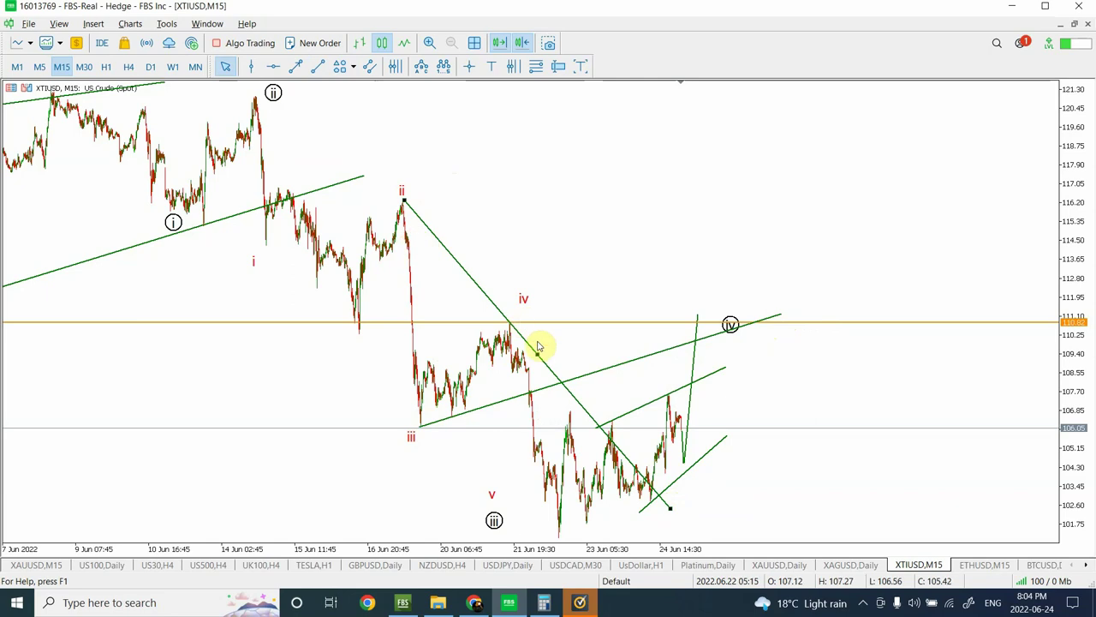
Anchor the descending line at wave (ii), extend it past current prices, and view 30-minute bars
drag(538, 356, 390, 254)
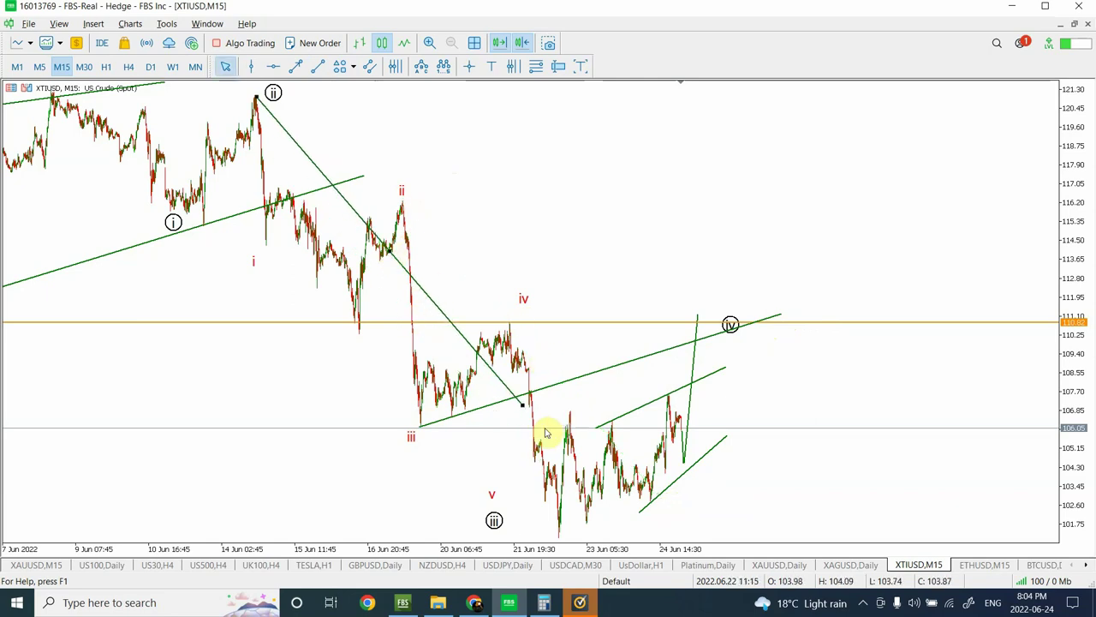
drag(525, 411, 771, 473)
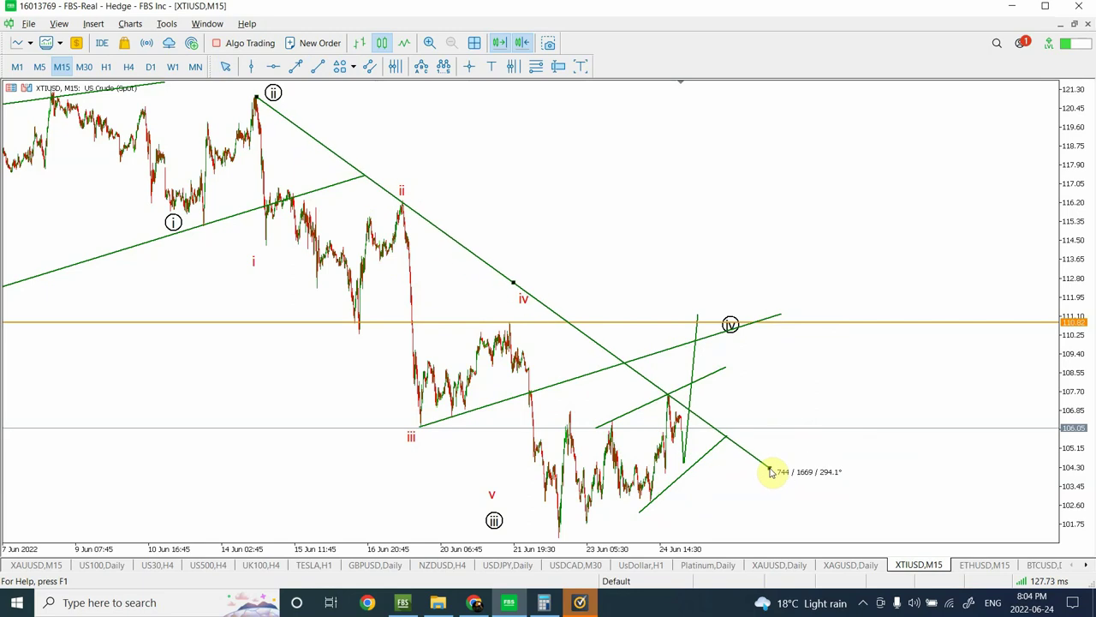
drag(770, 472, 773, 469)
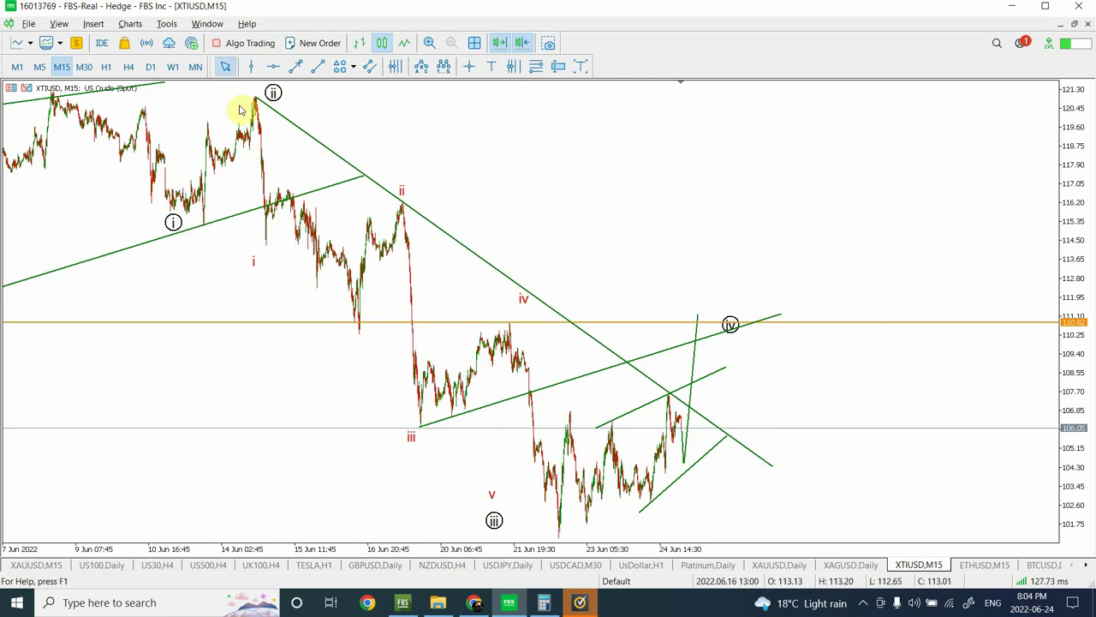
click(84, 66)
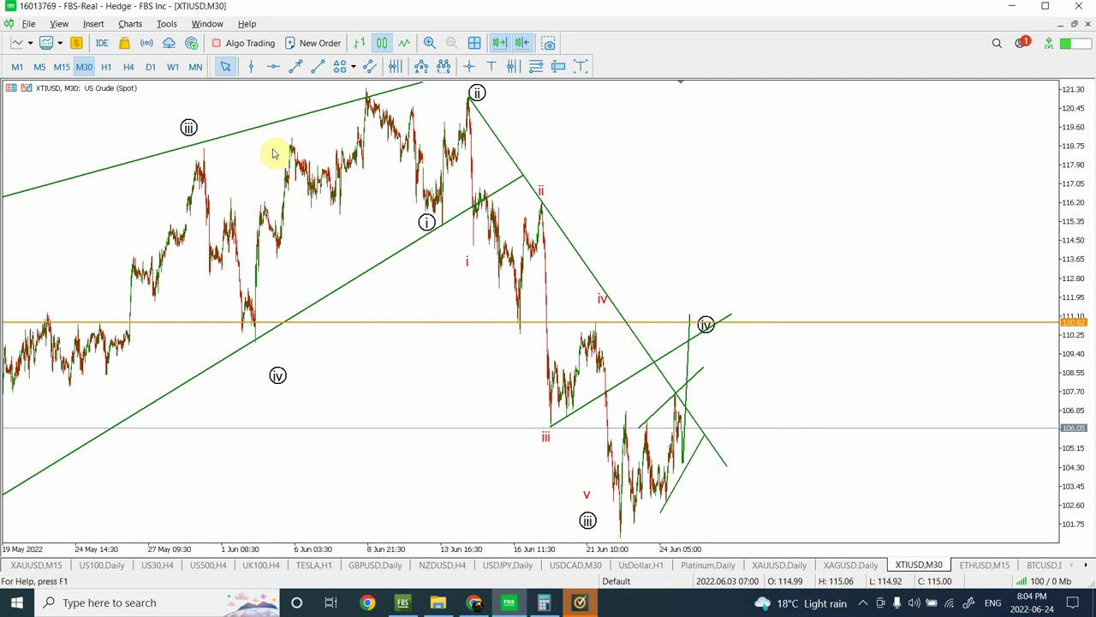
Add a horizontal support line at 102.75 and delete the upper wedge trendline
click(273, 66)
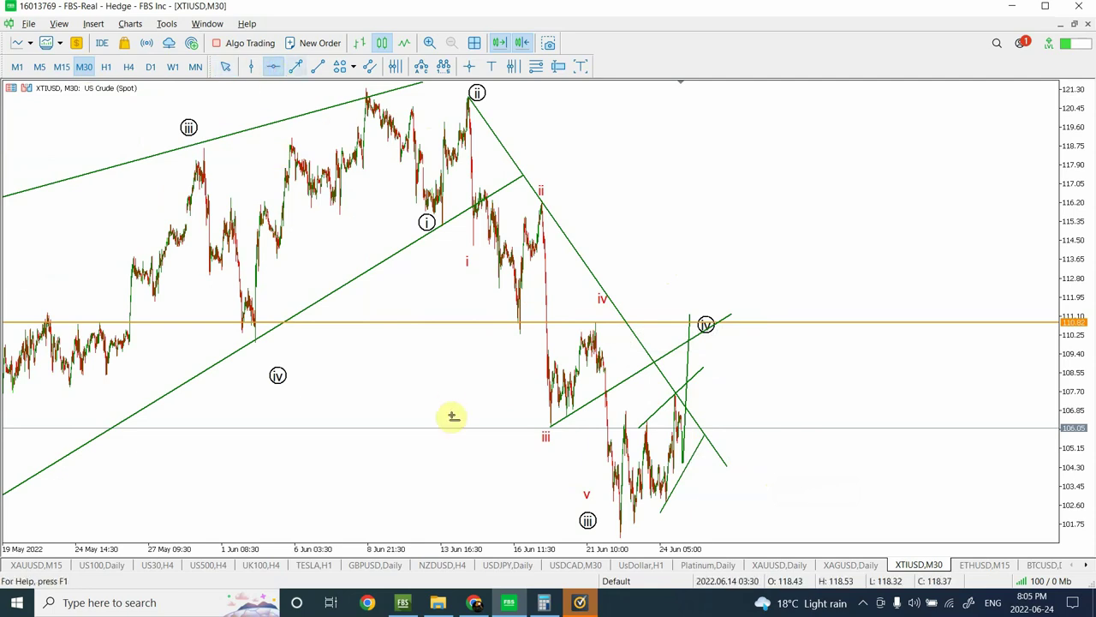
click(561, 502)
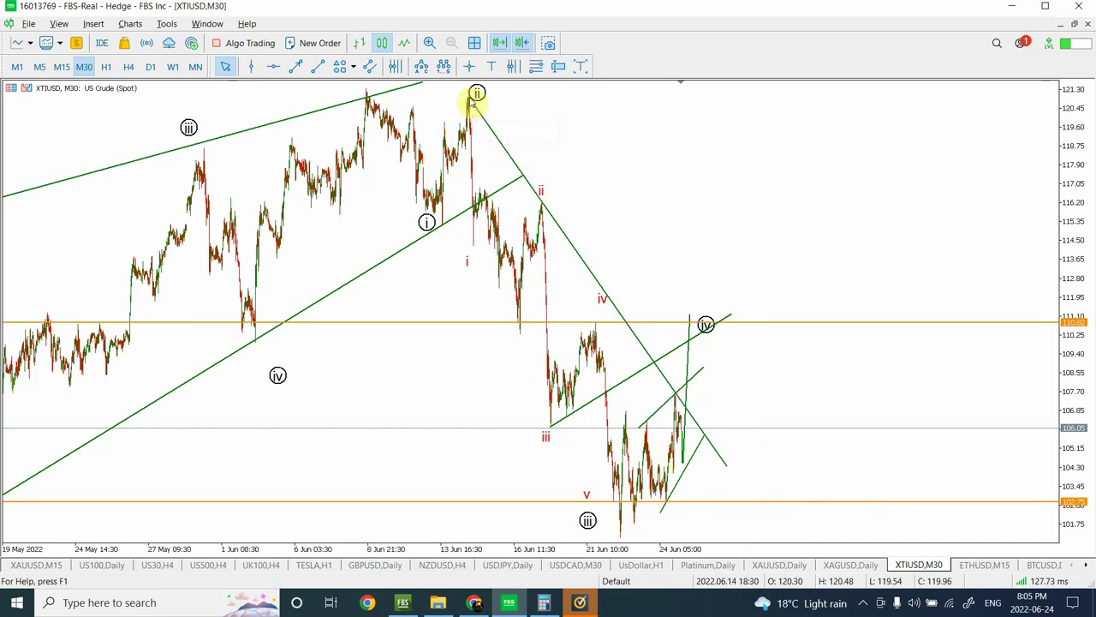
double_click(657, 415)
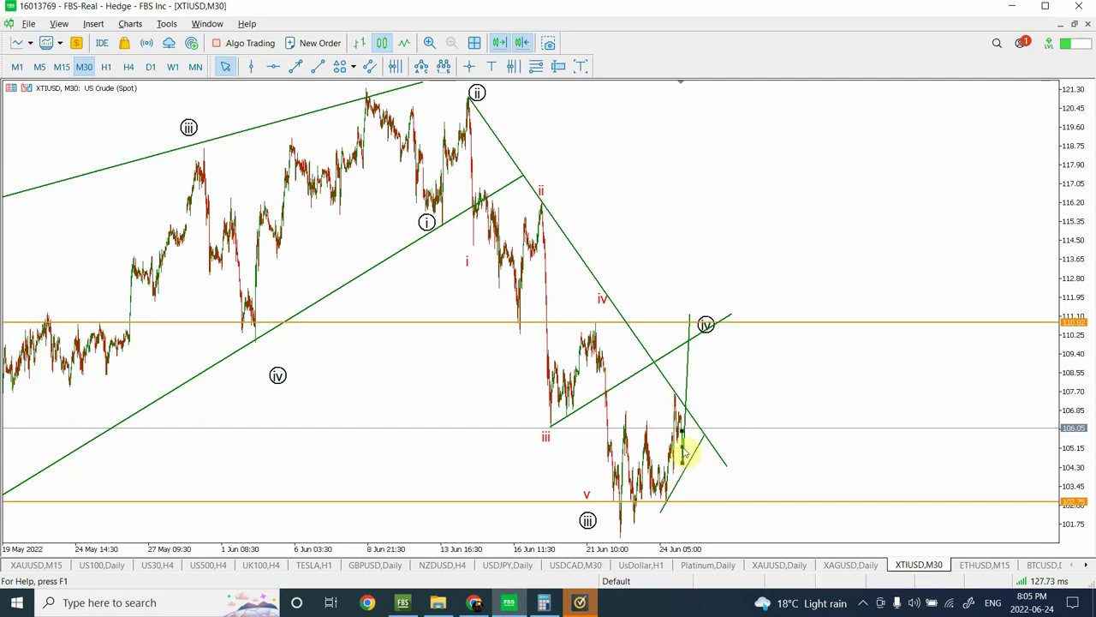
click(682, 453)
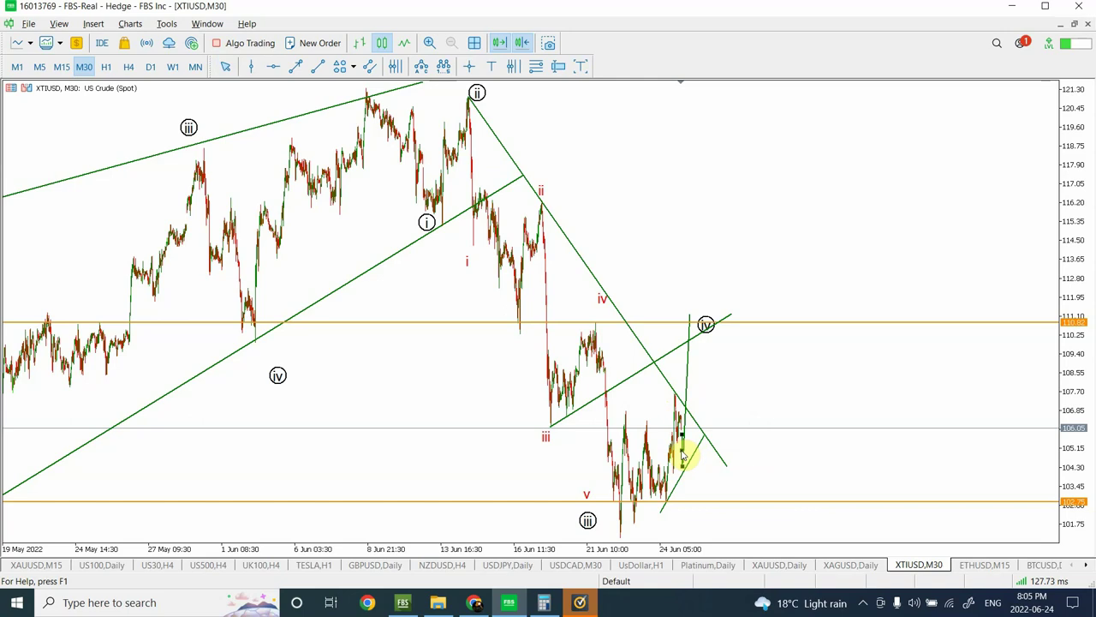
key(Escape)
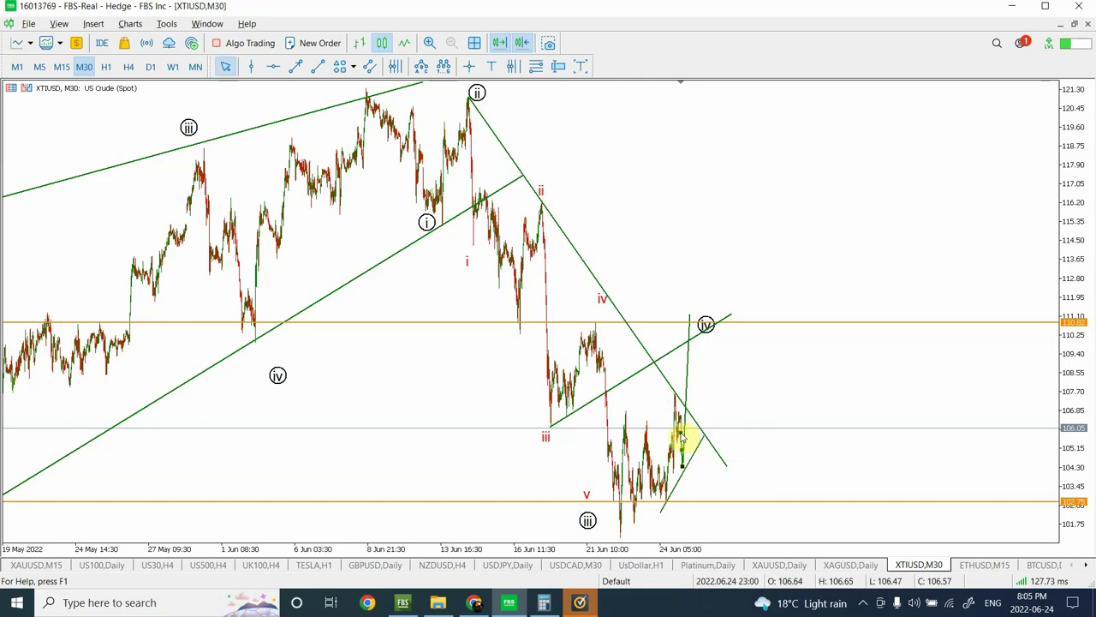
Lower the projected rally's top to end near 108.5, below wave (iv), on 15-minute bars
double_click(684, 439)
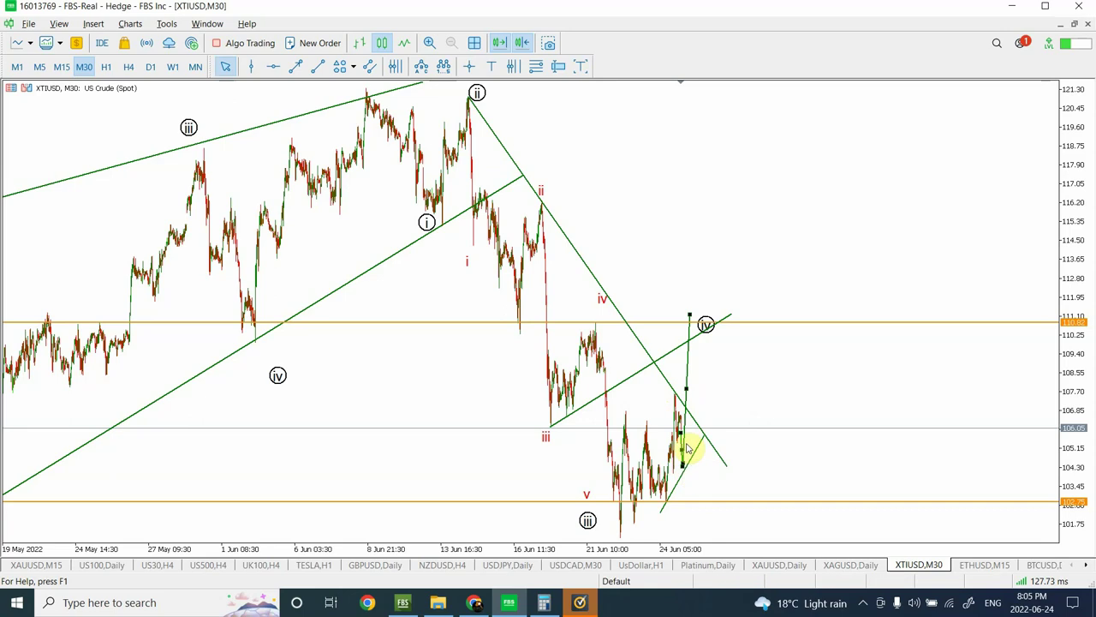
drag(689, 317, 695, 377)
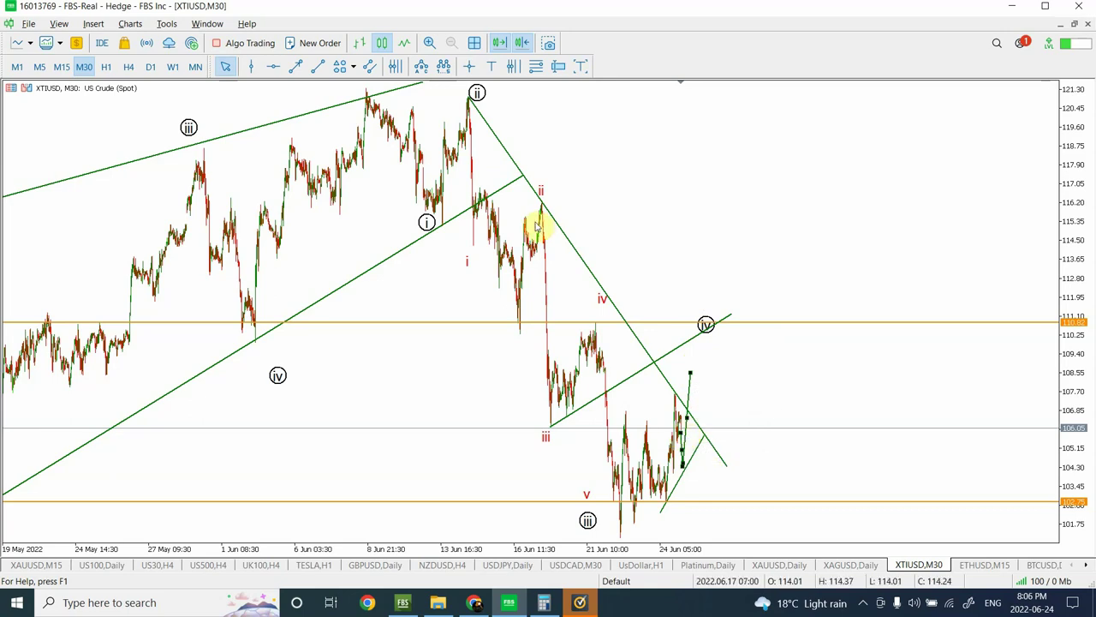
click(62, 72)
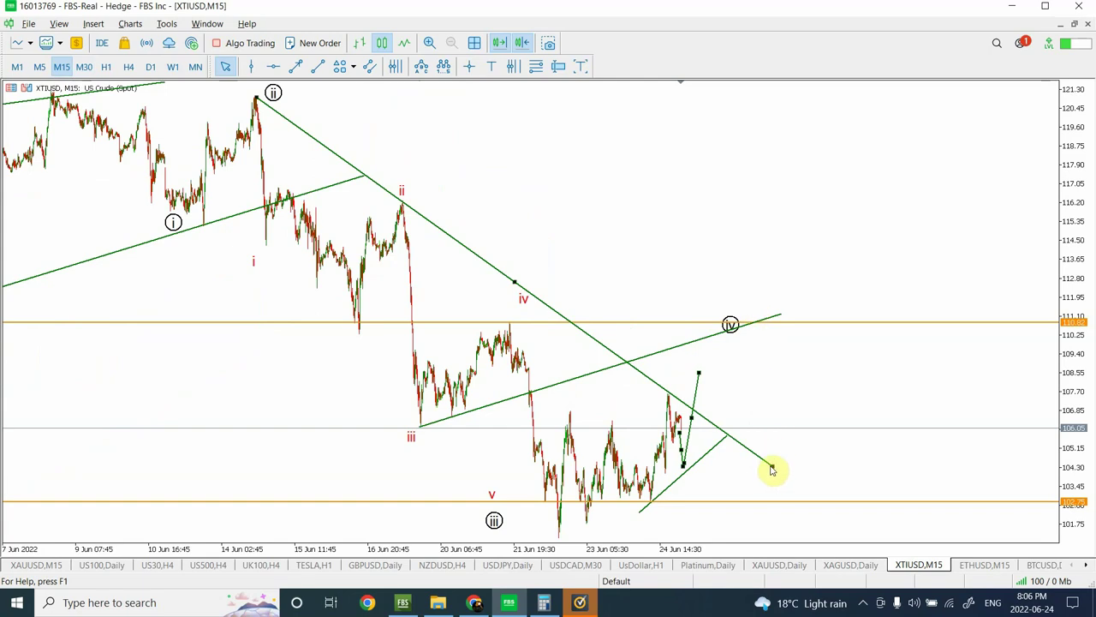
Drag the descending trendline's lower endpoint further right past current price, then deselect
drag(773, 467, 793, 480)
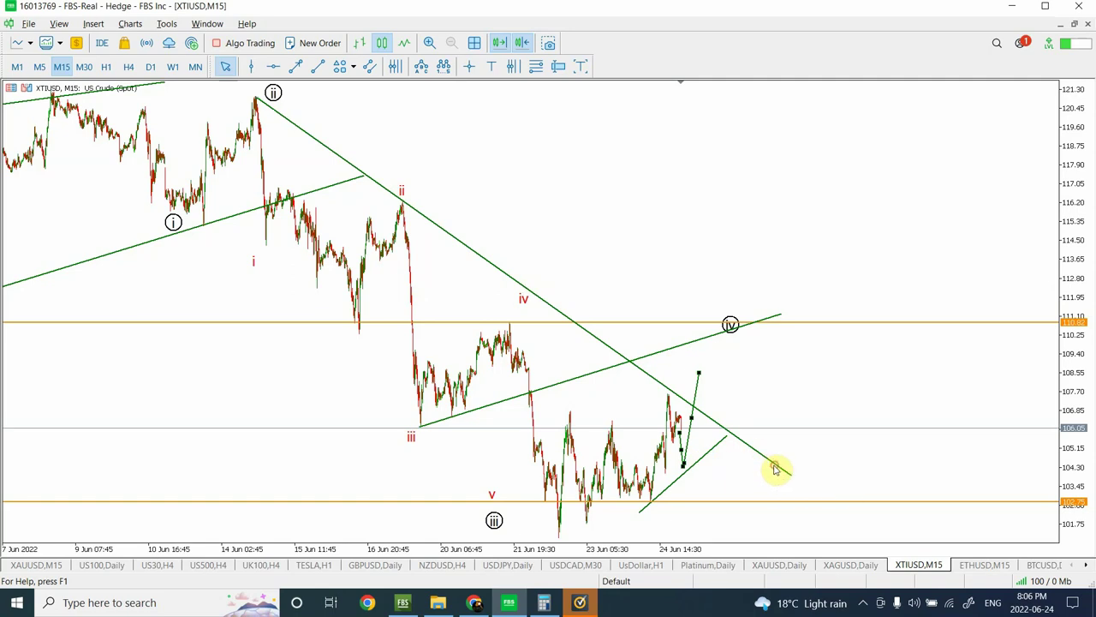
click(683, 451)
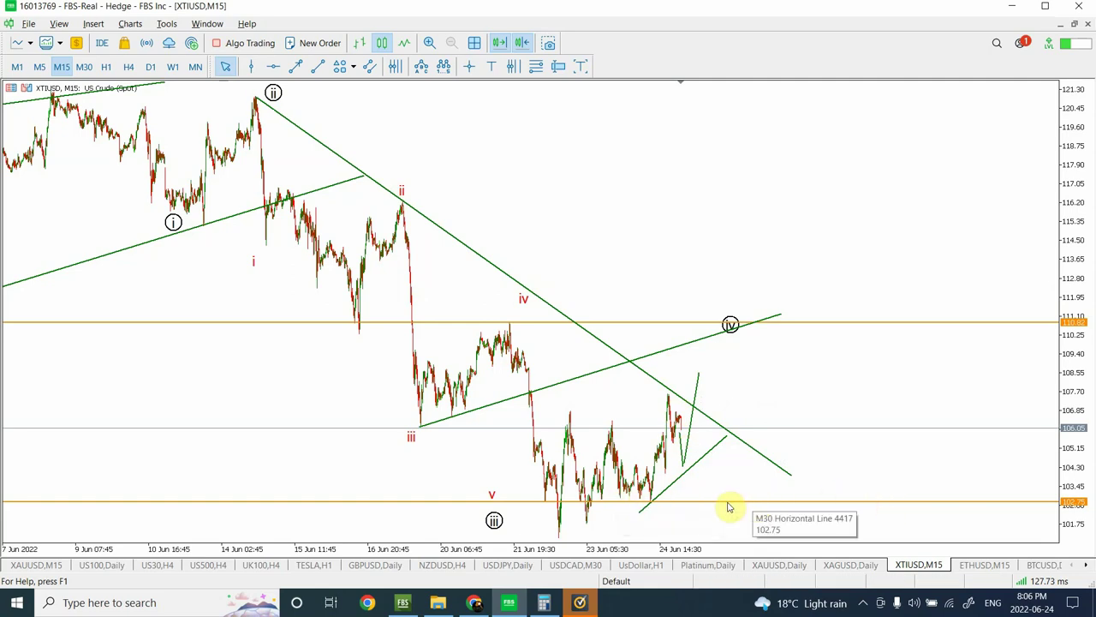
mouse_move(670, 399)
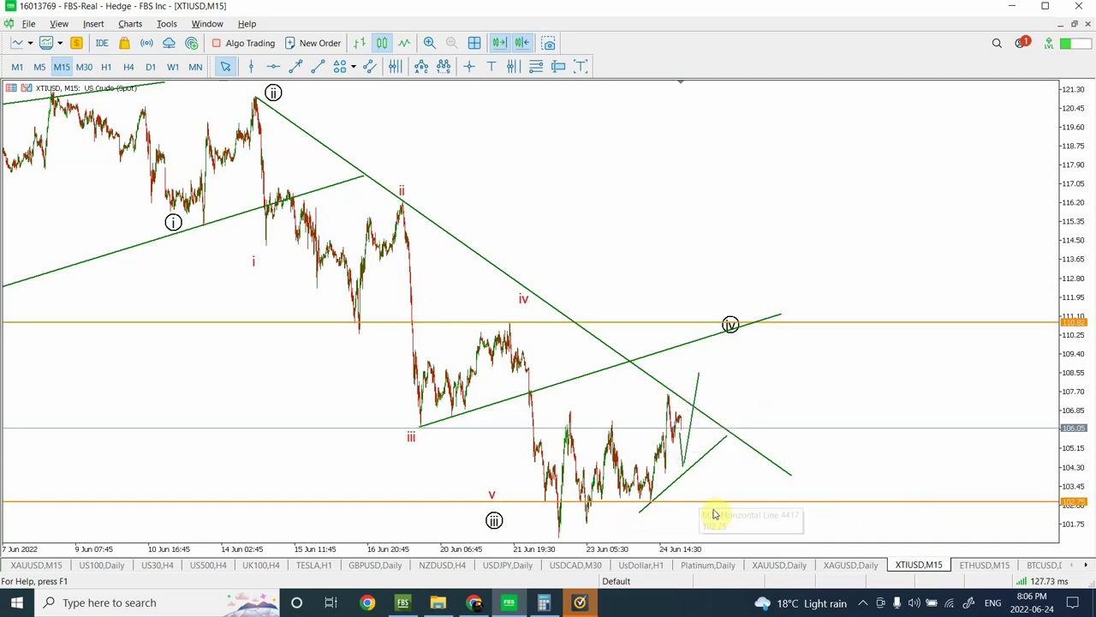
Switch XTIUSD to hourly bars, compress the price scale, and draw a short trendline
click(103, 66)
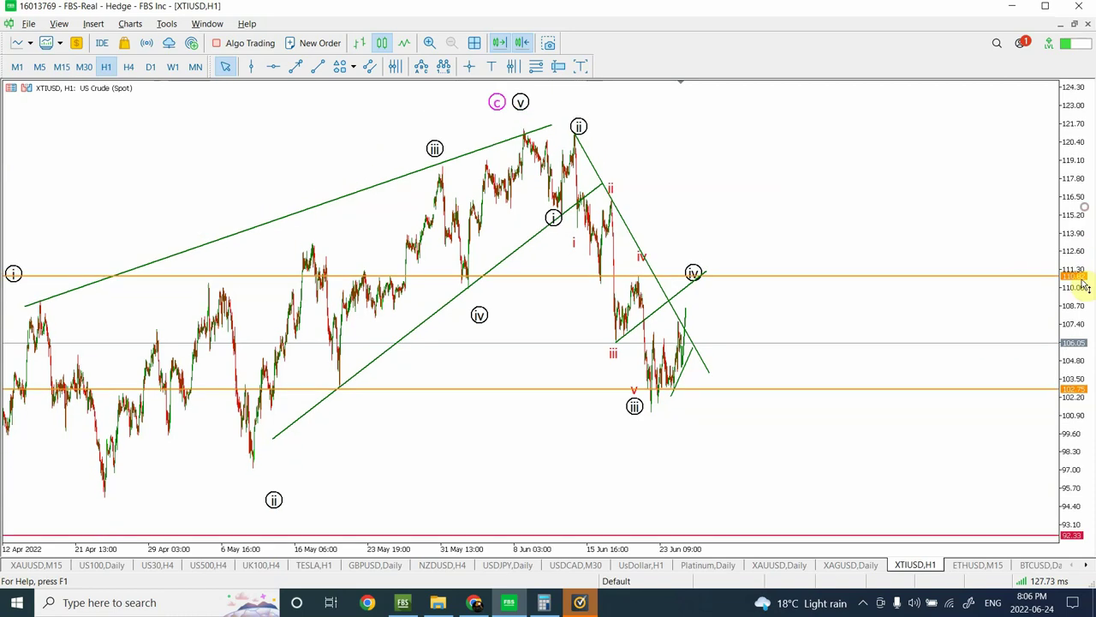
drag(1083, 287, 1073, 382)
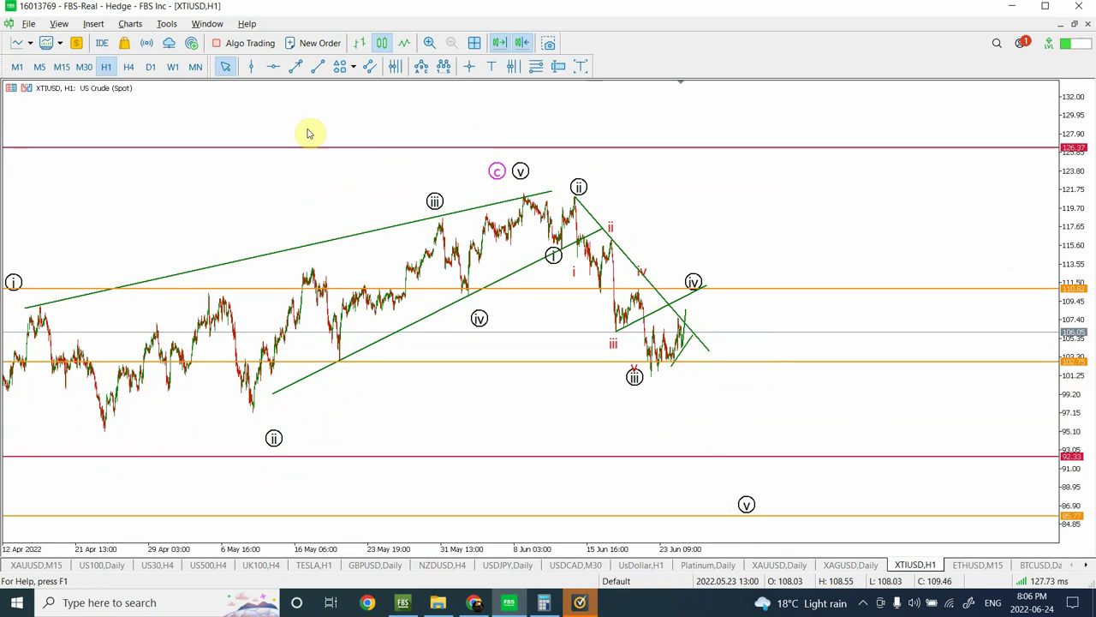
click(318, 69)
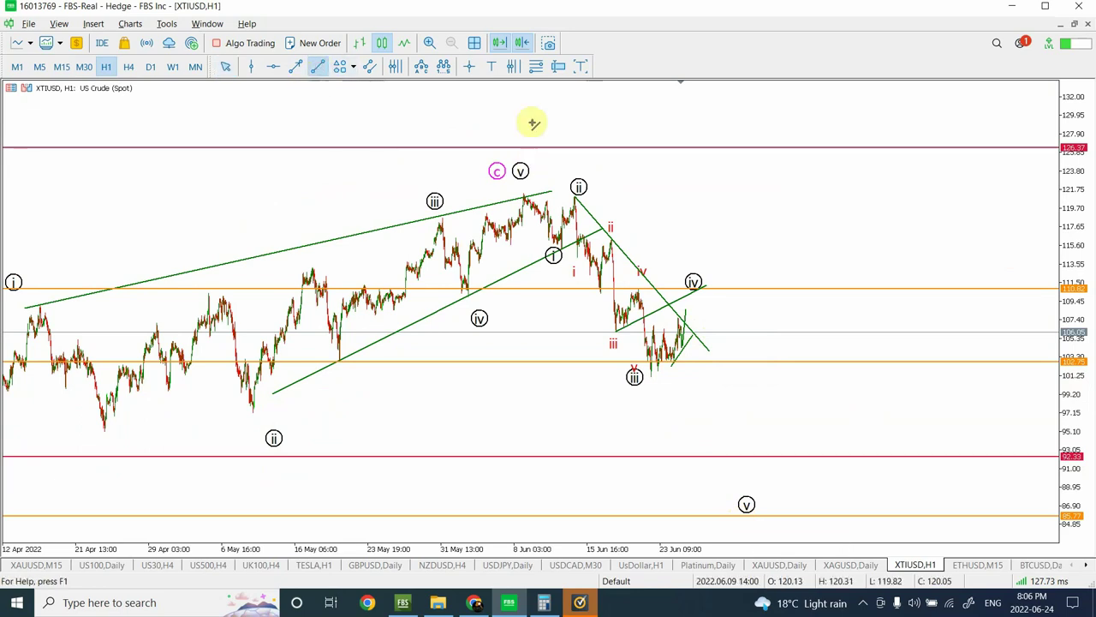
mouse_move(675, 351)
mouse_down()
mouse_move(690, 314)
mouse_move(695, 389)
mouse_up()
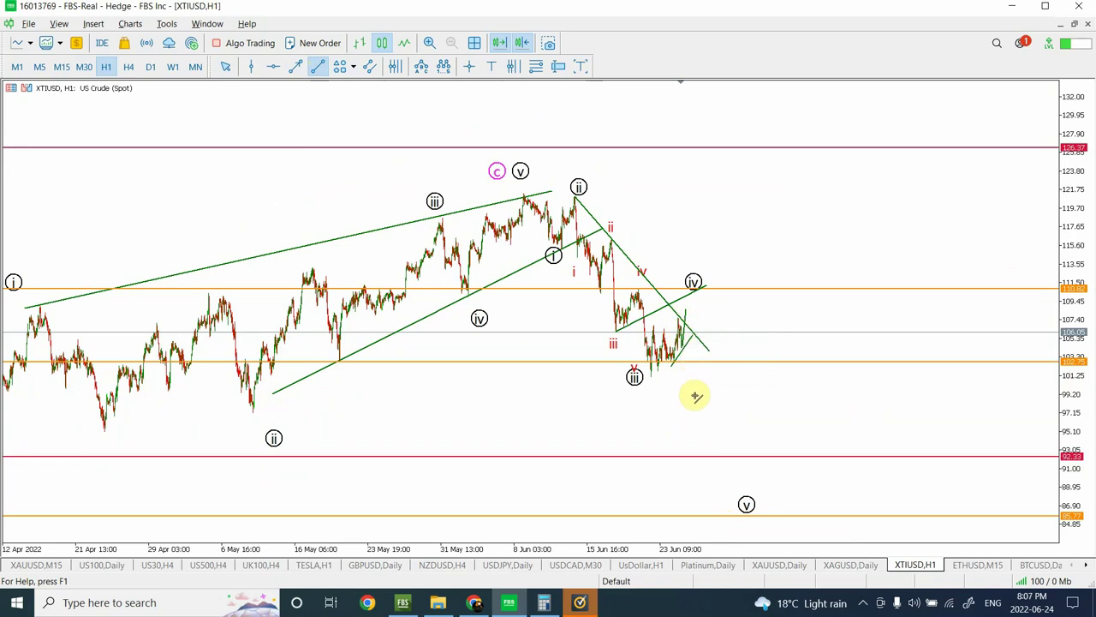
Label a projected five-wave i–v decline from current prices down to the (v) target below 102.75
click(444, 70)
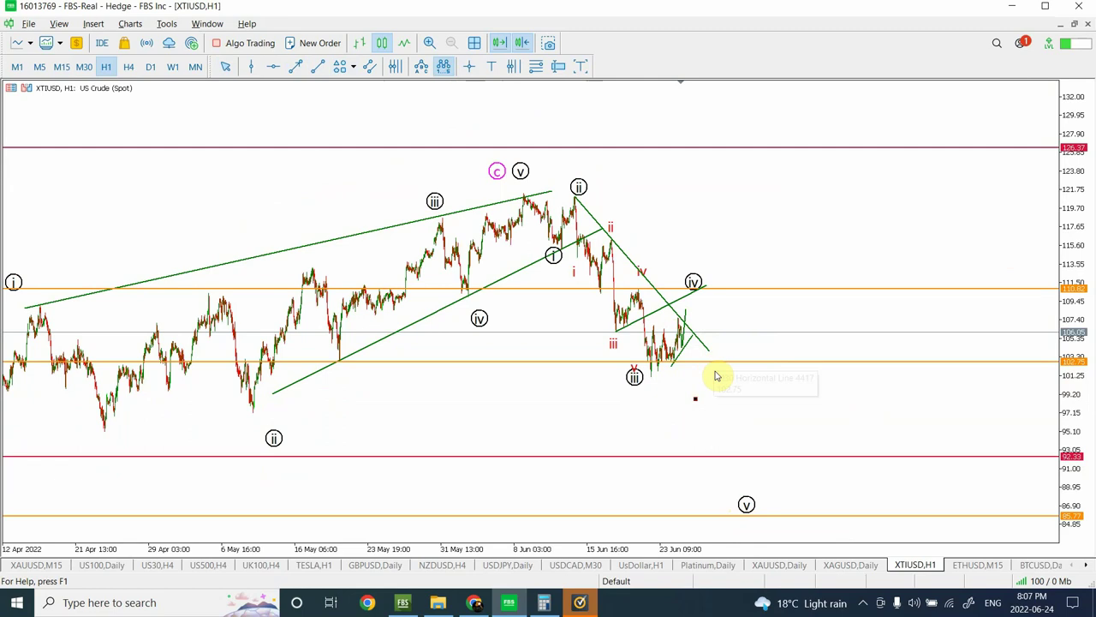
click(715, 464)
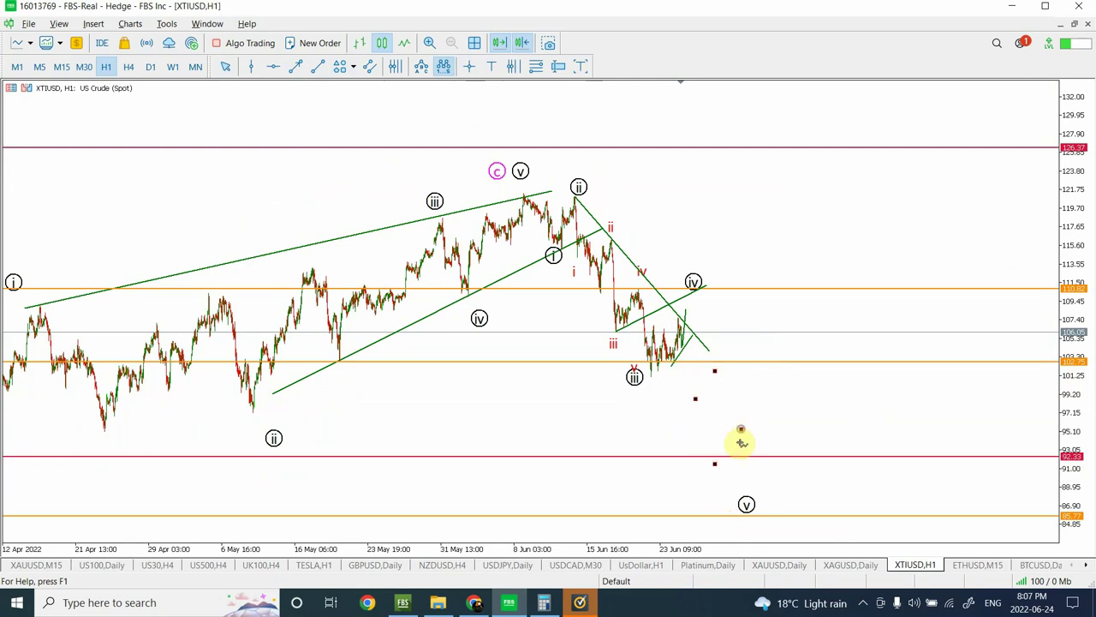
click(762, 506)
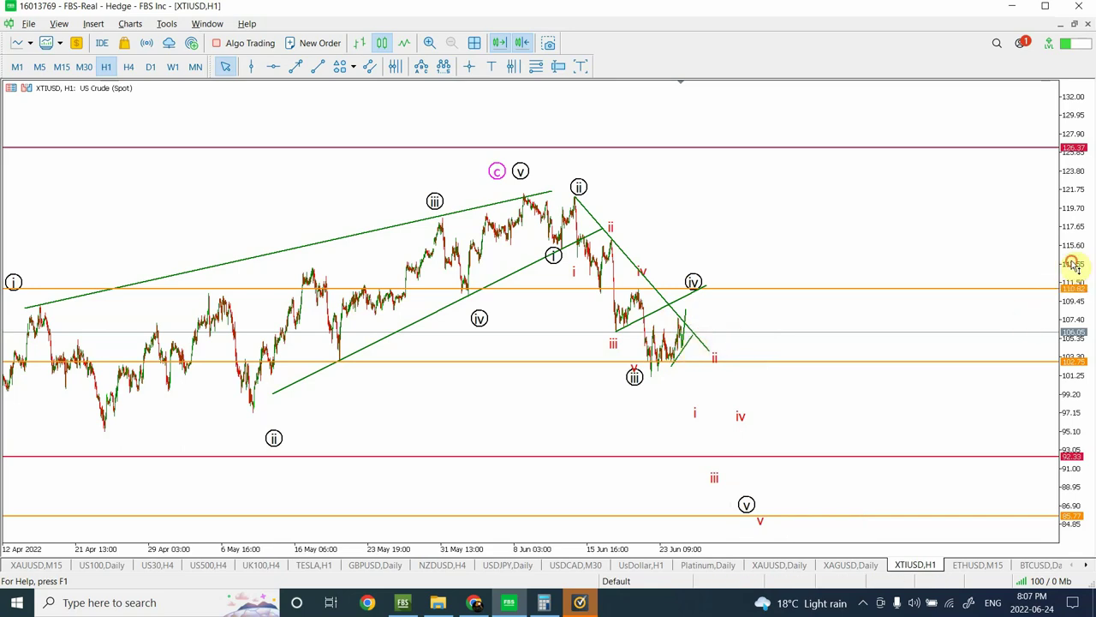
drag(1074, 227, 1077, 142)
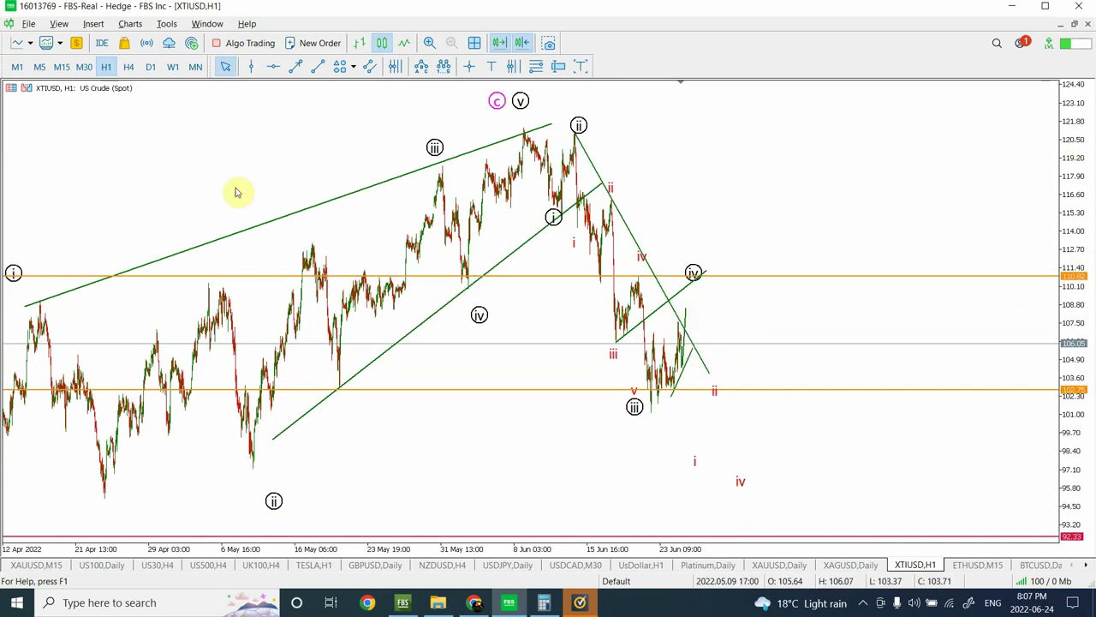
Fine-tune the XTIUSD projected rise, review its hourly wave labels, then move to ETHUSD M15
click(61, 67)
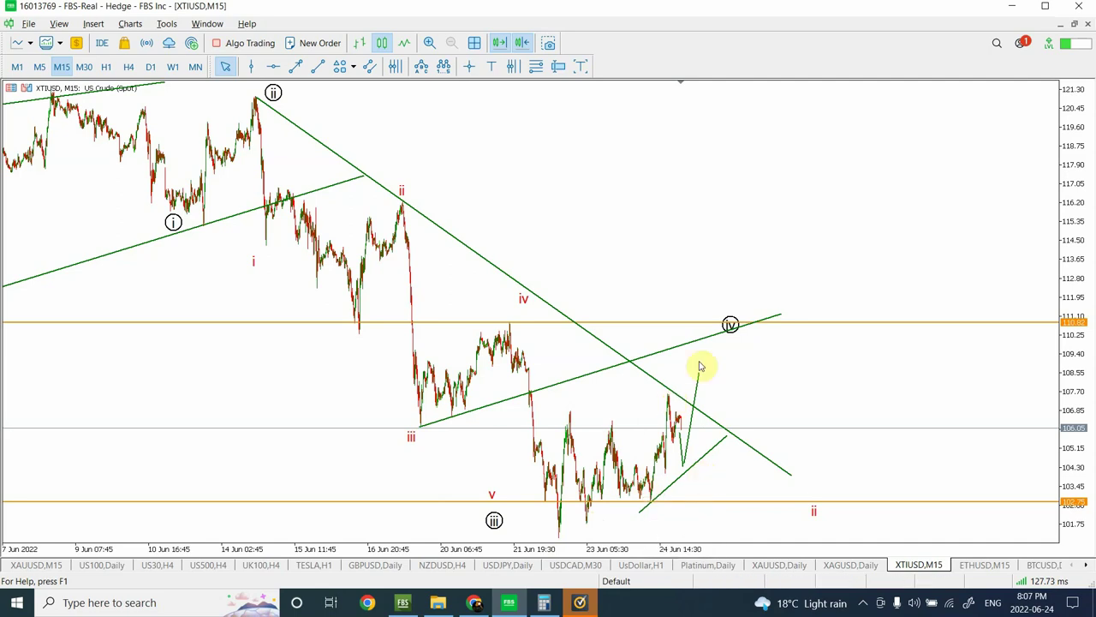
drag(701, 367, 700, 368)
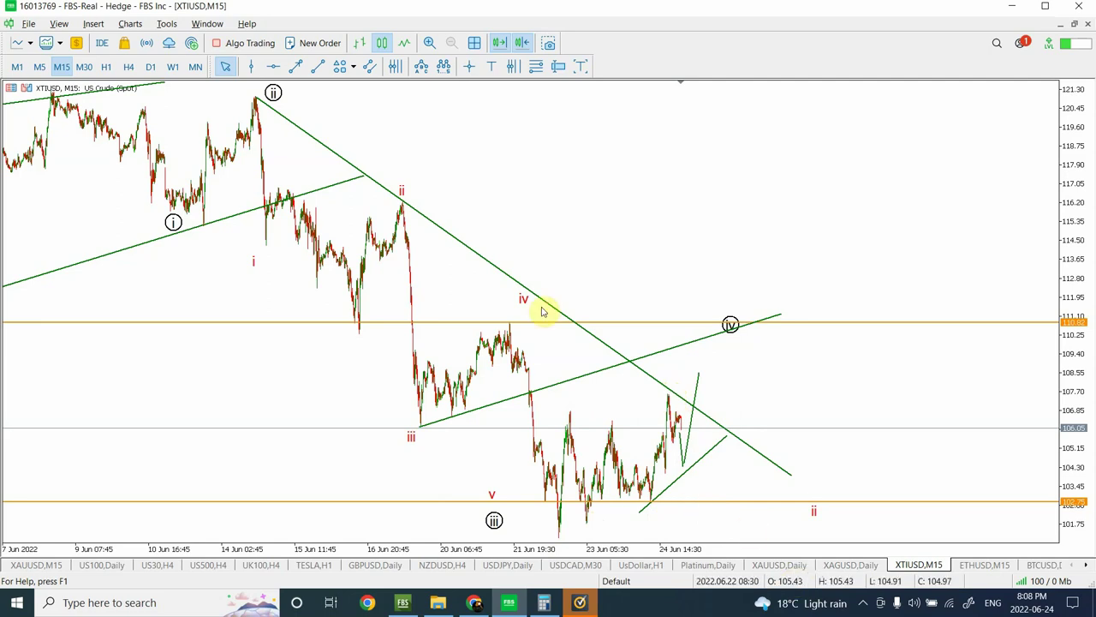
click(108, 68)
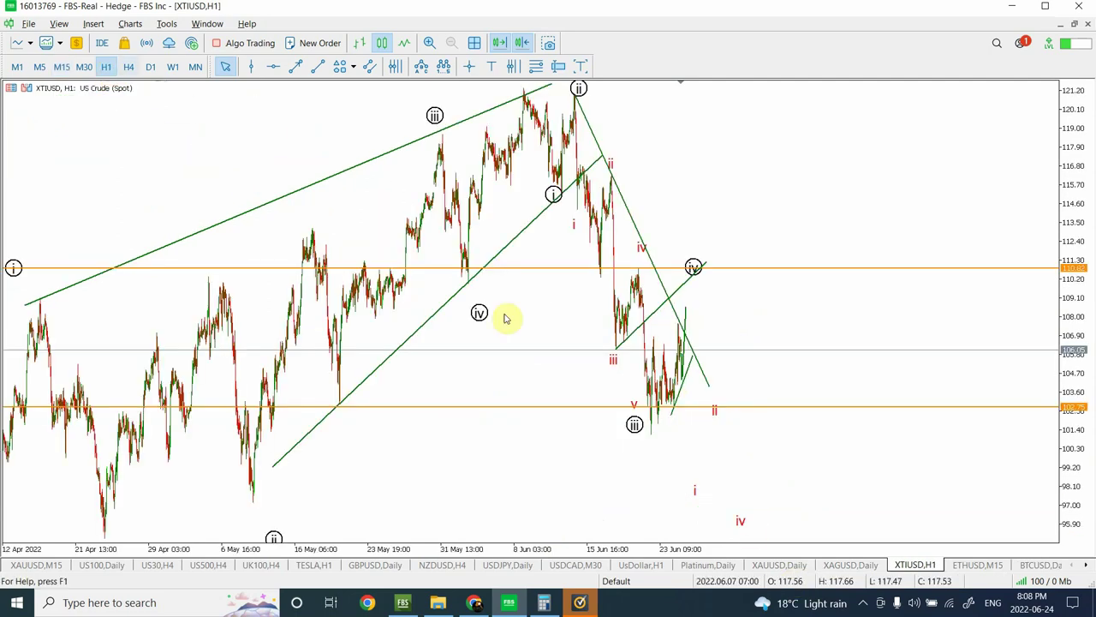
drag(1077, 355, 976, 524)
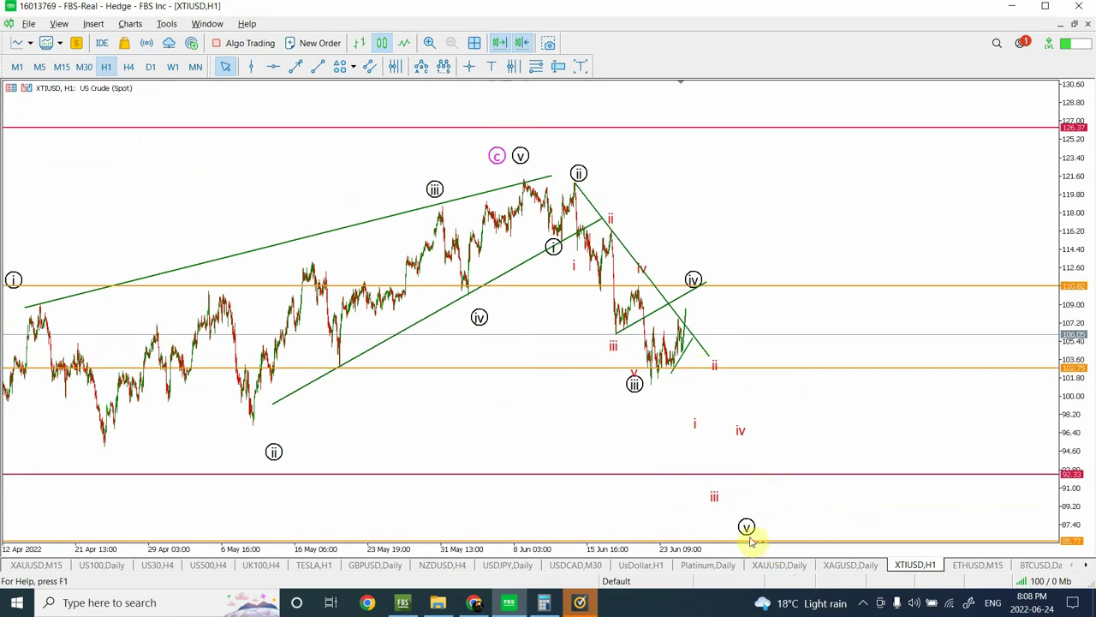
click(991, 570)
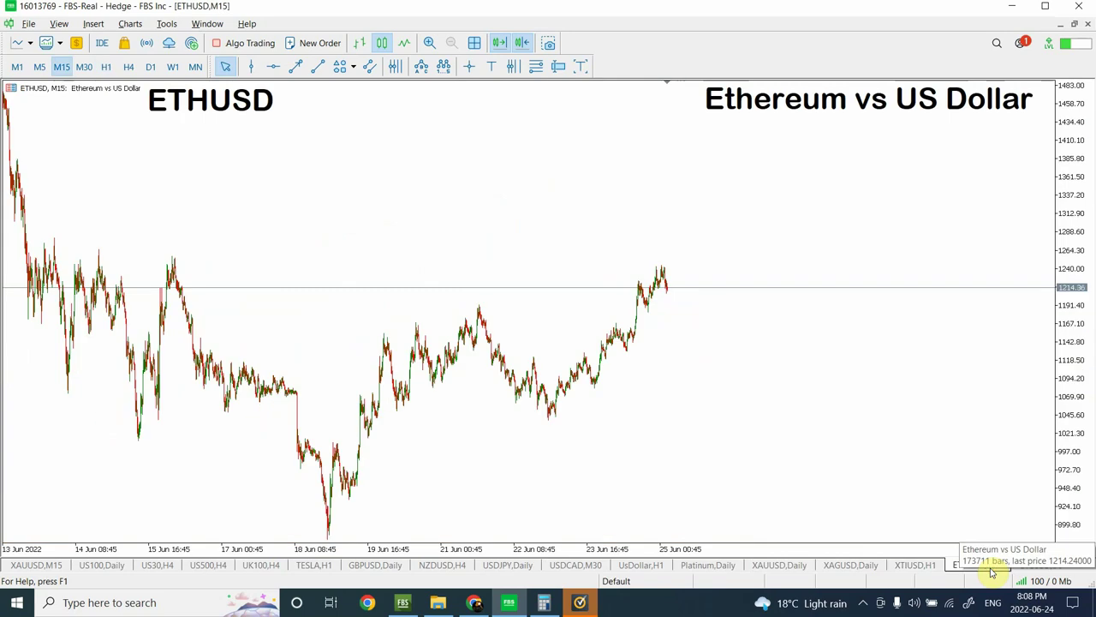
Survey BTCUSD zoomed out on H1, H4 and daily, rescaling the price axis to fit the move
click(1042, 565)
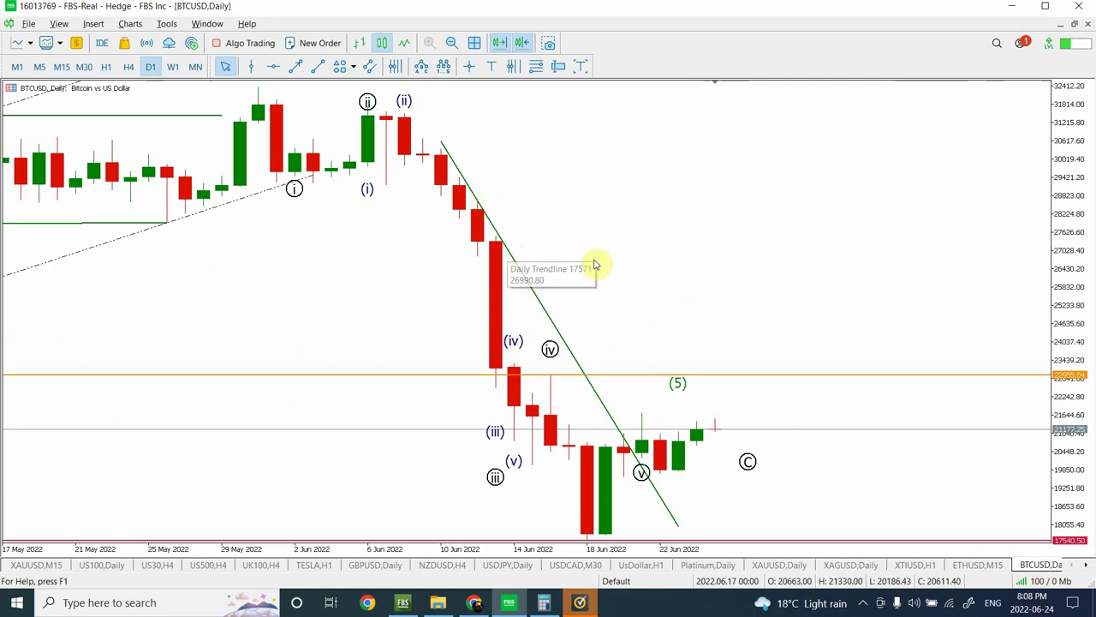
click(106, 68)
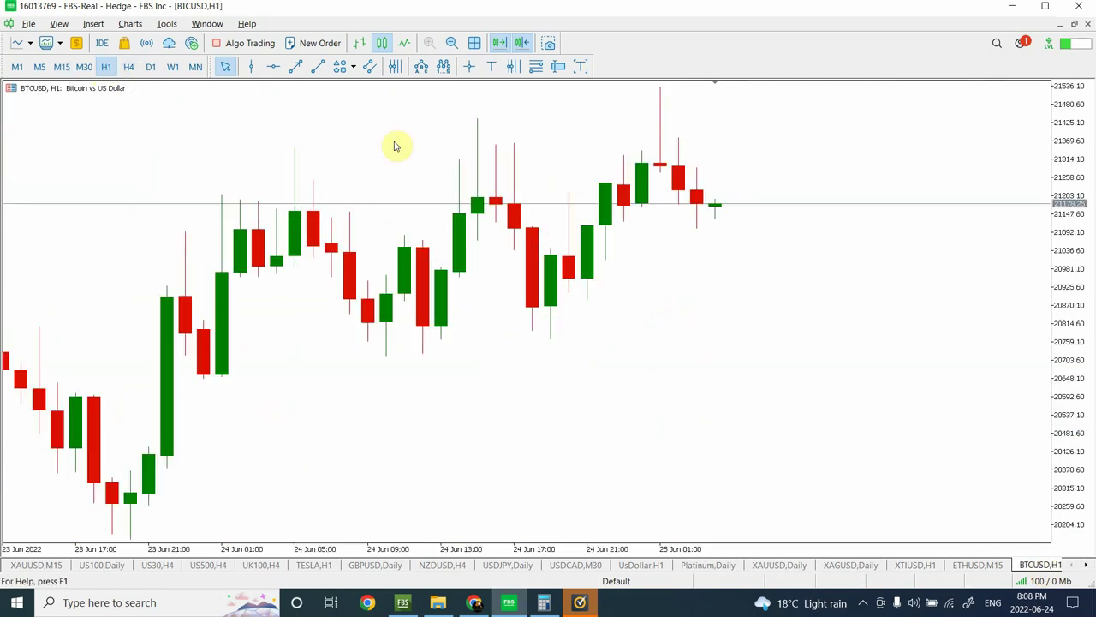
click(450, 46)
click(448, 46)
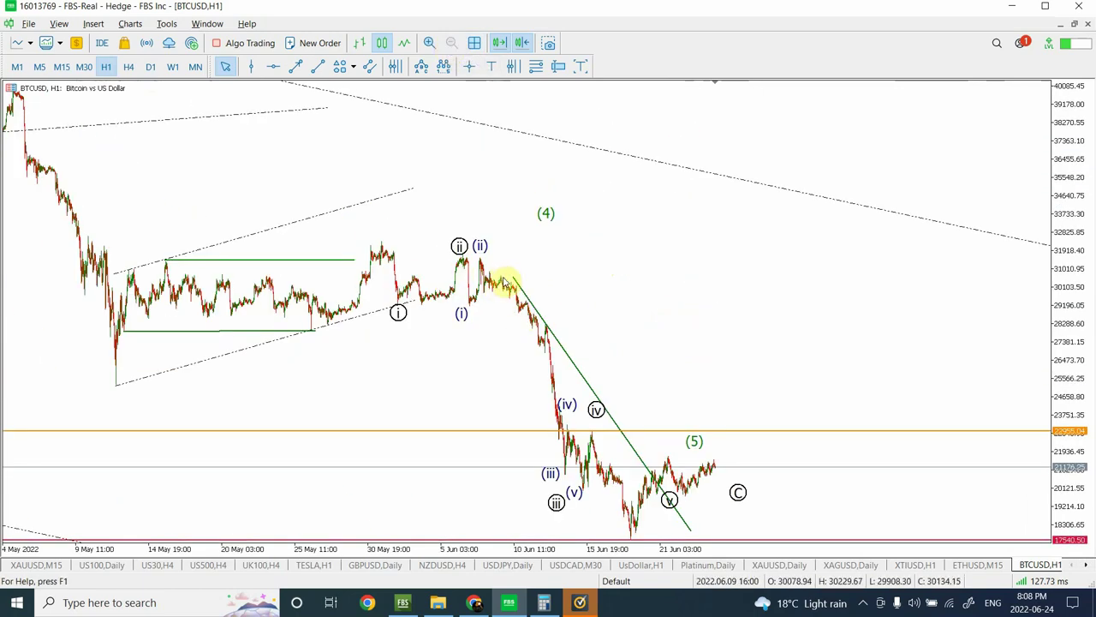
click(128, 67)
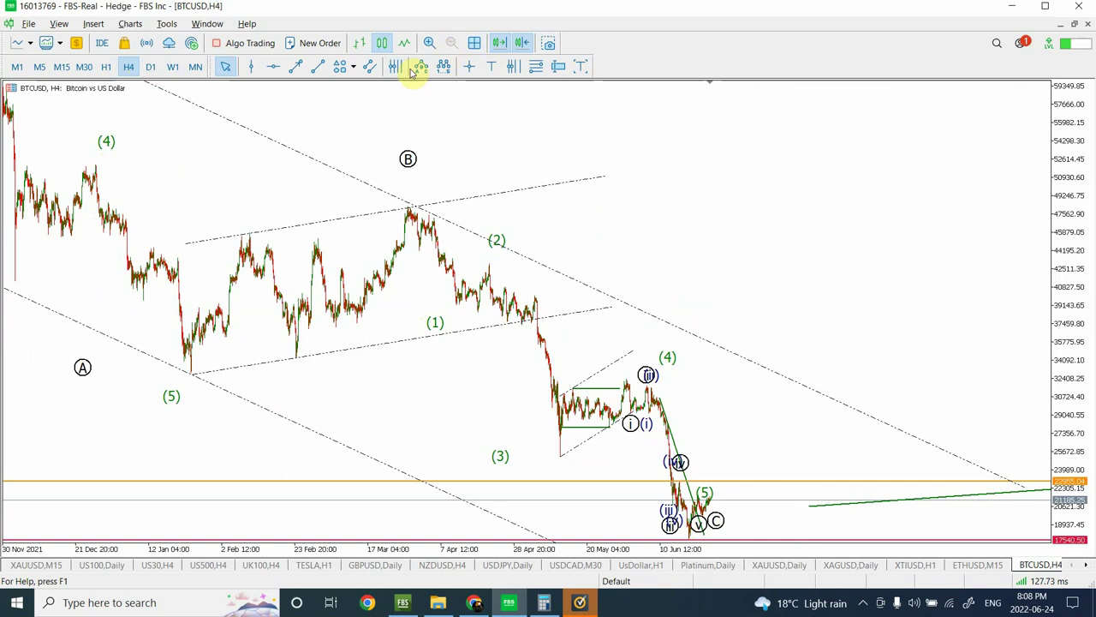
click(151, 69)
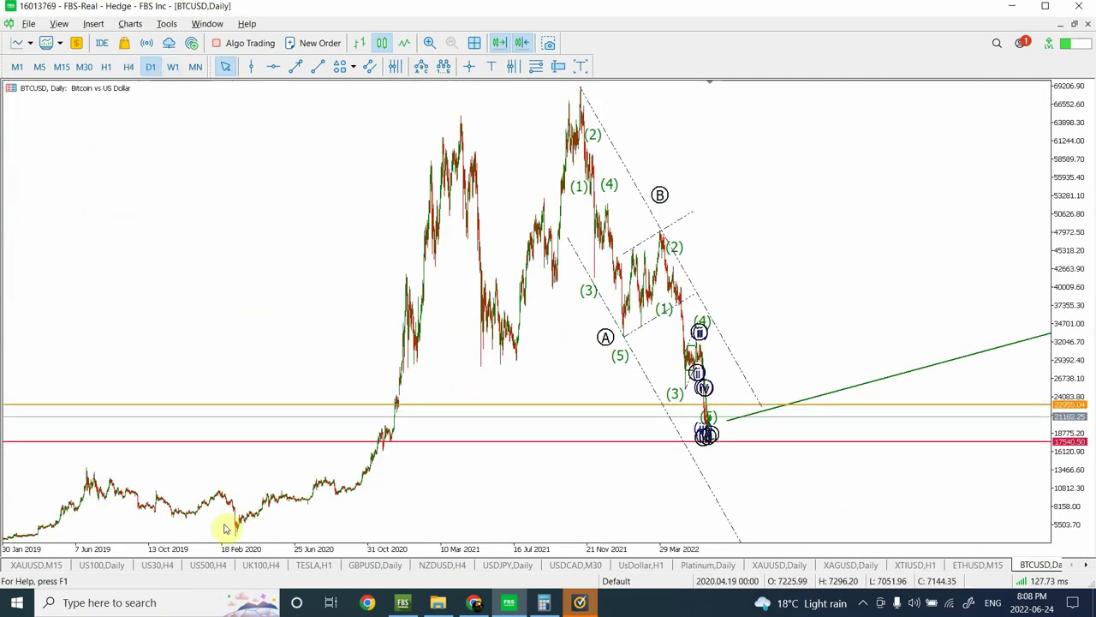
drag(1081, 191, 1056, 190)
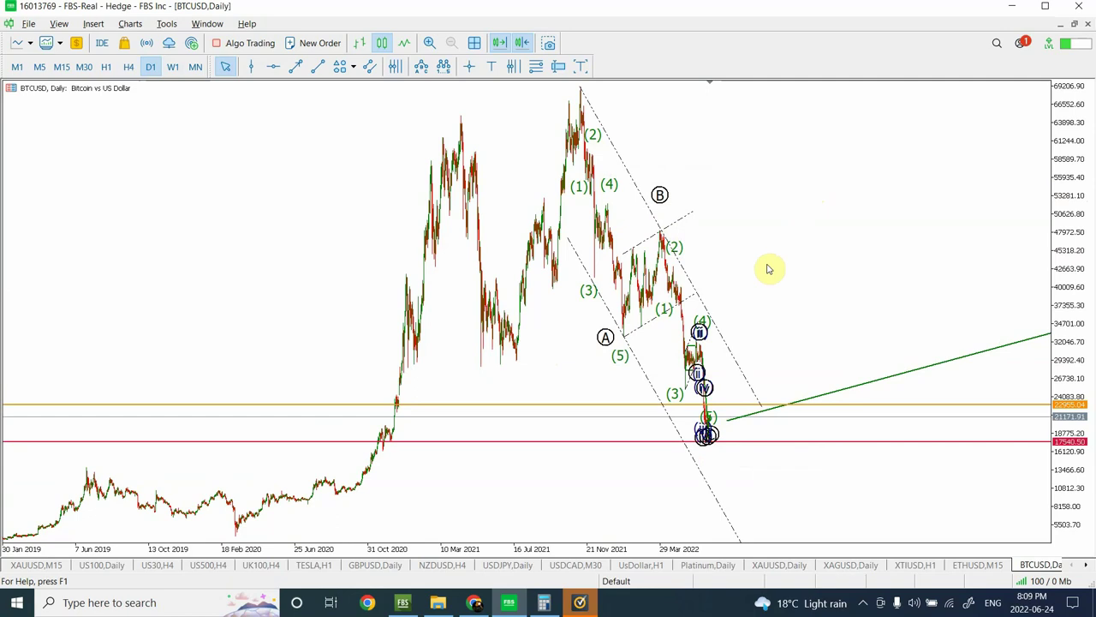
Return BTCUSD to the hourly timeframe, framed on history from late May
click(128, 67)
click(106, 68)
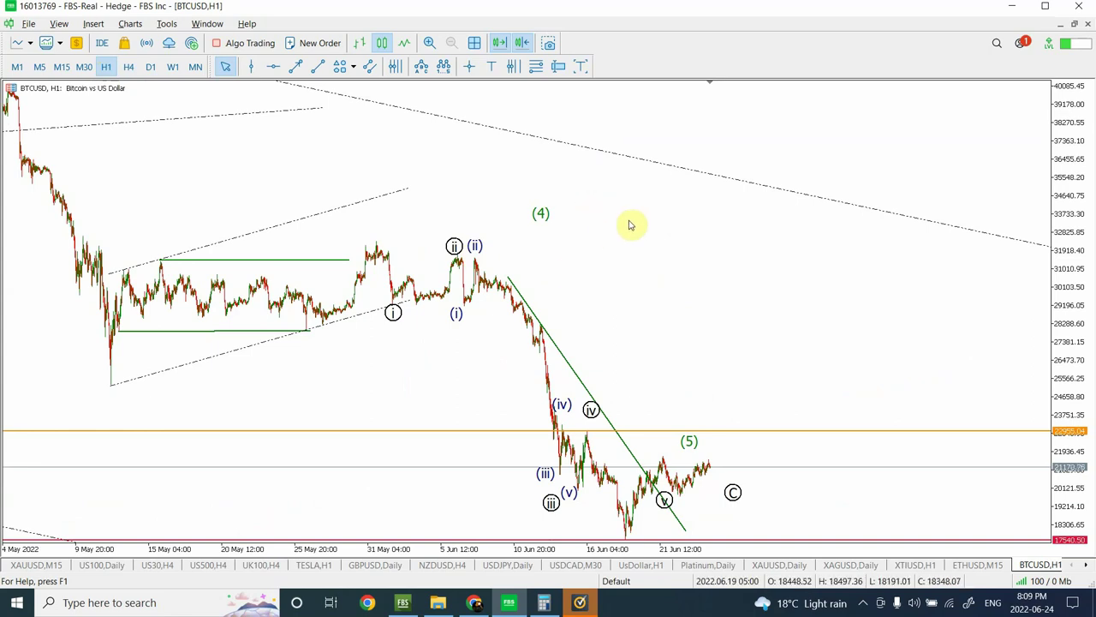
click(430, 42)
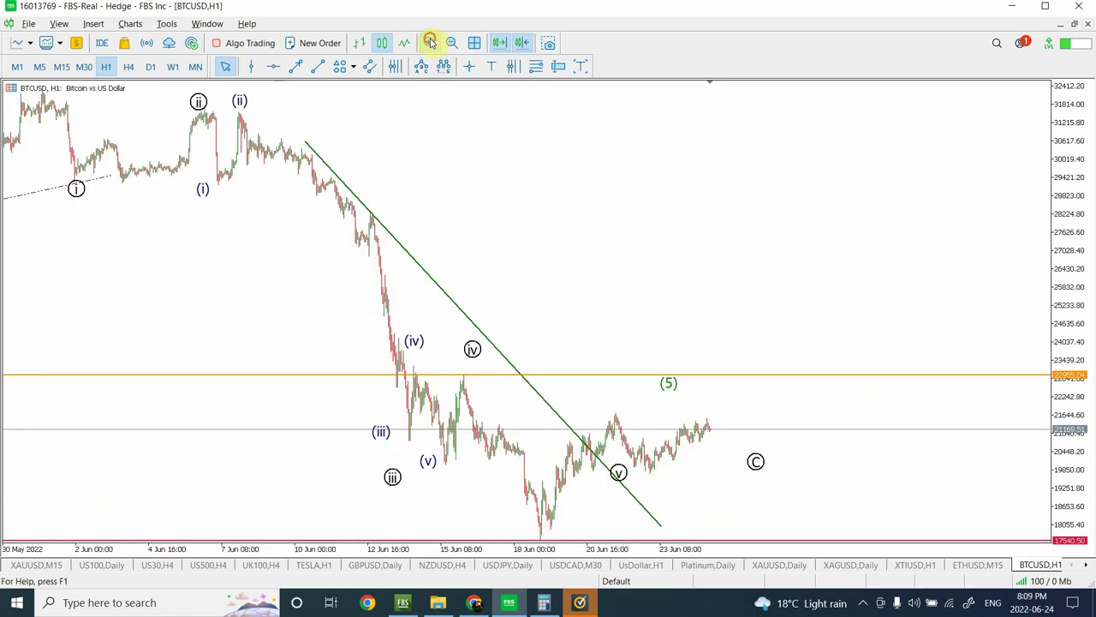
click(429, 42)
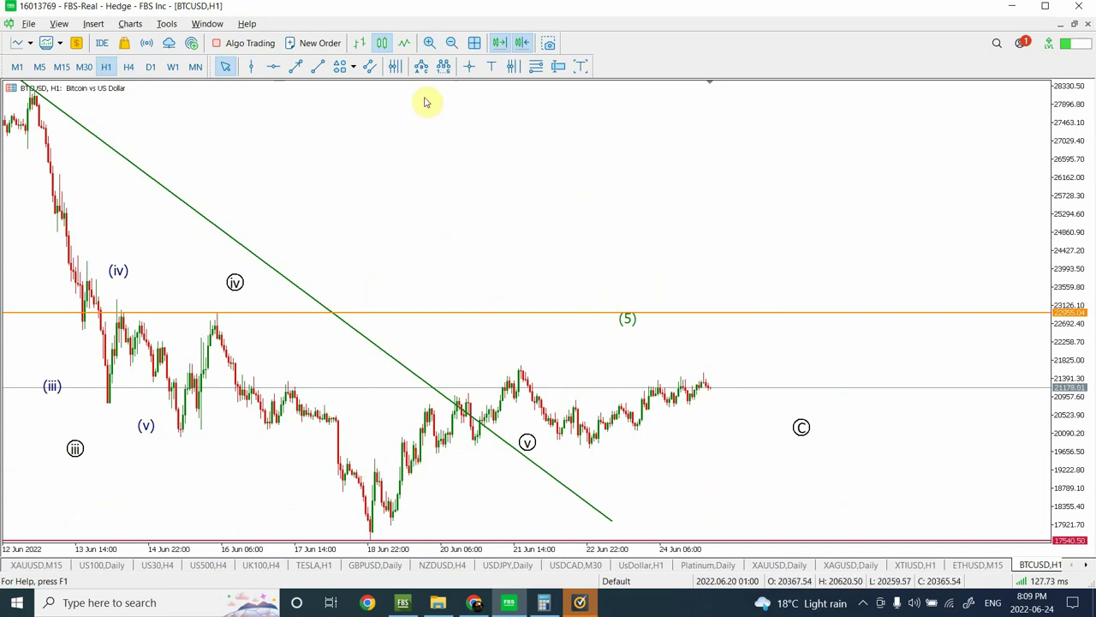
click(453, 43)
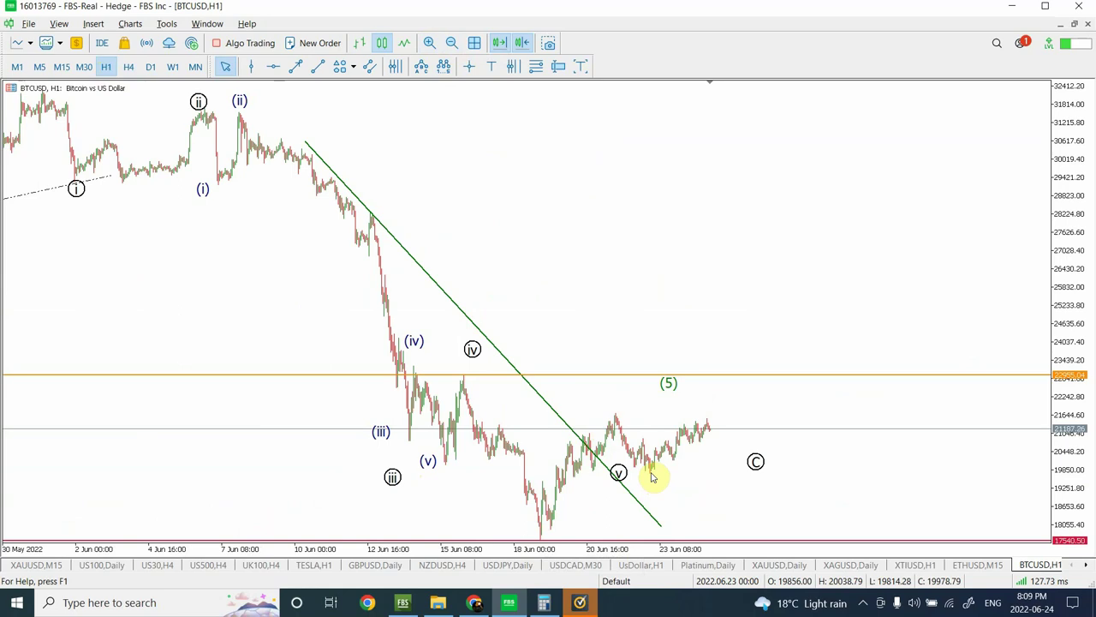
Draw a steep projected trendline up from BTCUSD's latest bars, zoomed around 18–24 Jun
click(319, 69)
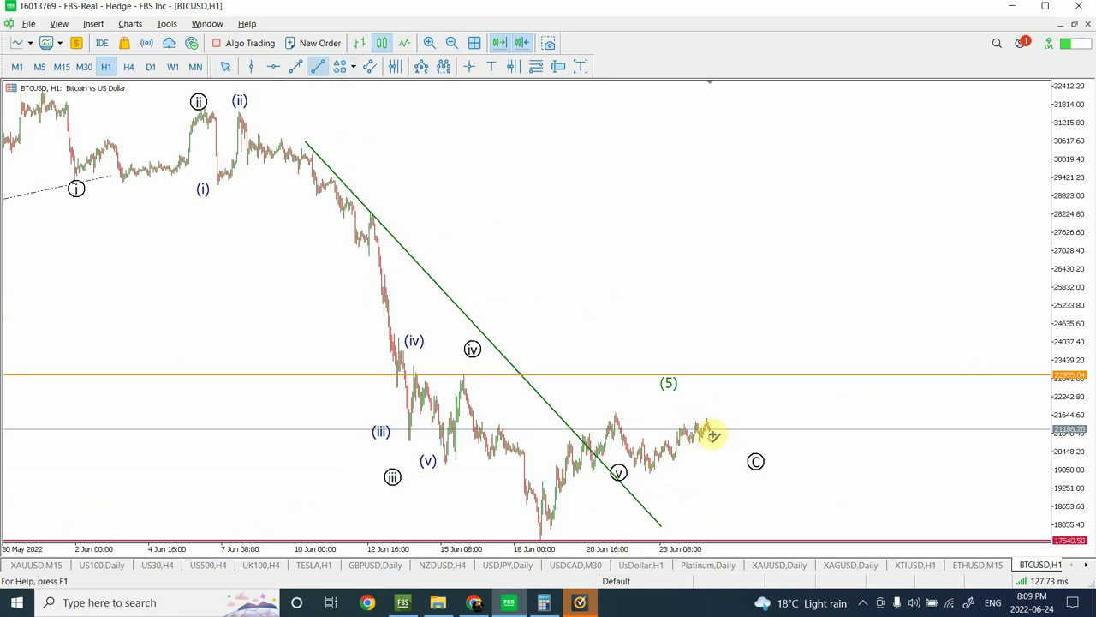
drag(713, 435, 747, 298)
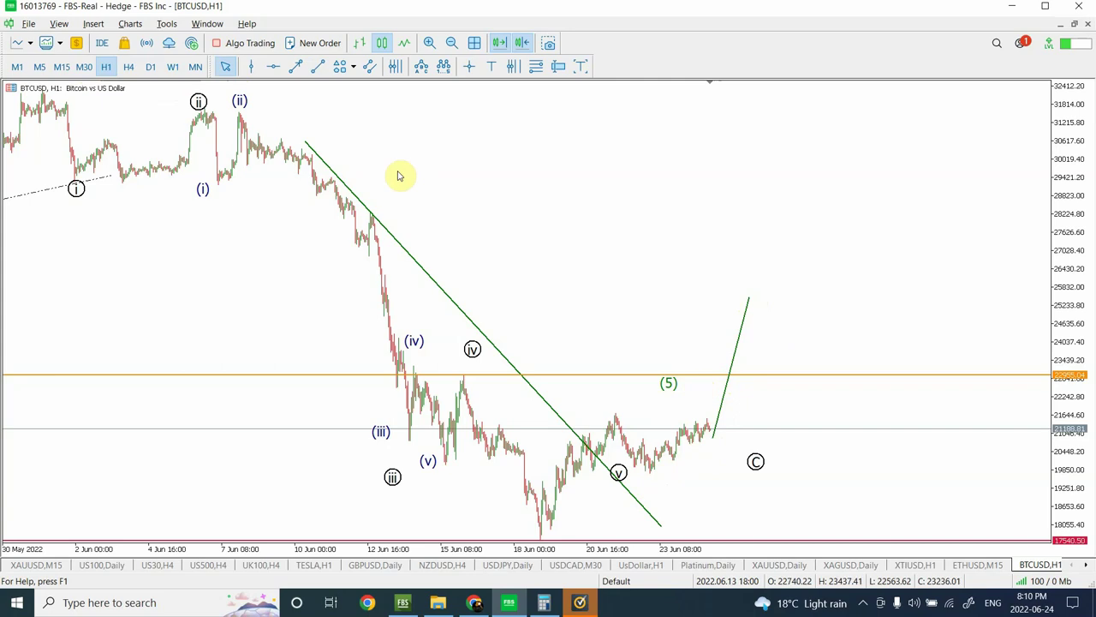
click(428, 43)
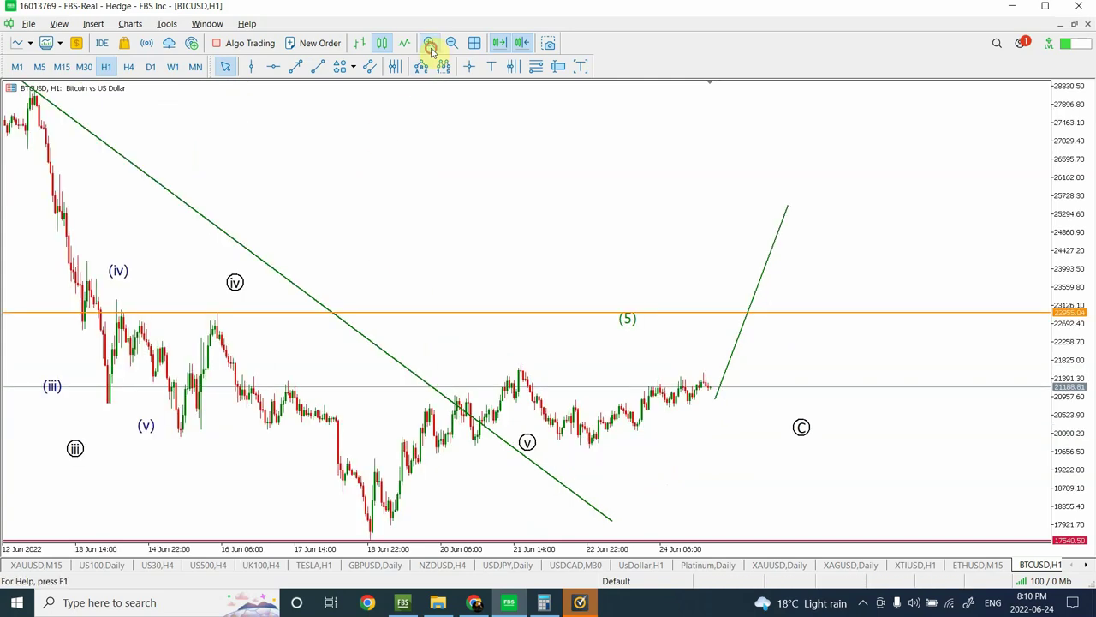
click(430, 44)
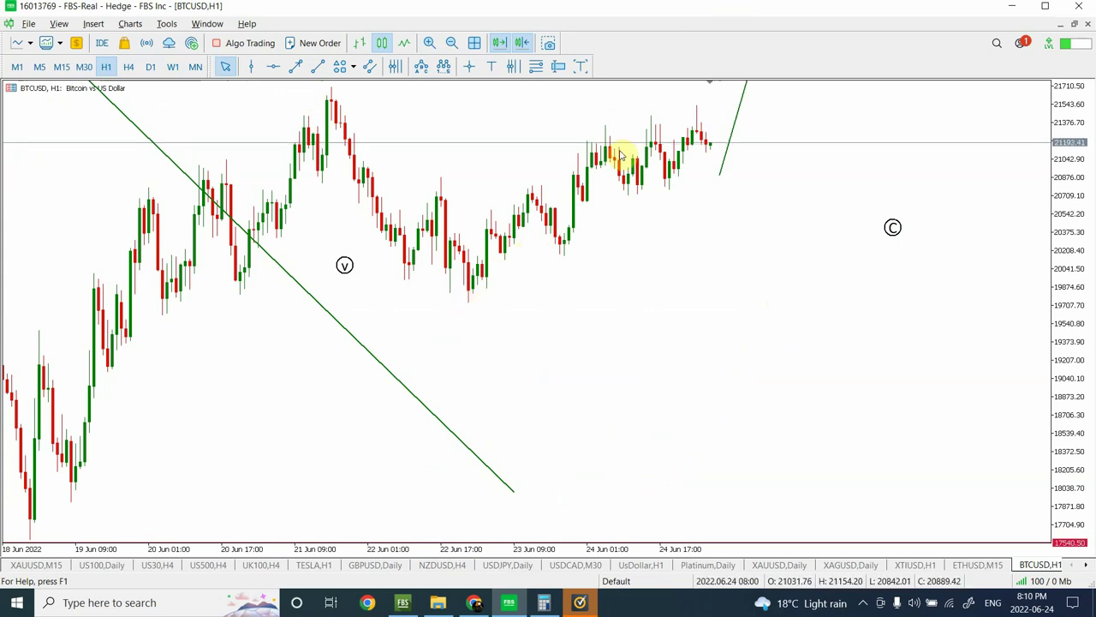
Check the BTCUSD projection on the 15- and 30-minute timeframes, then return to hourly
click(62, 69)
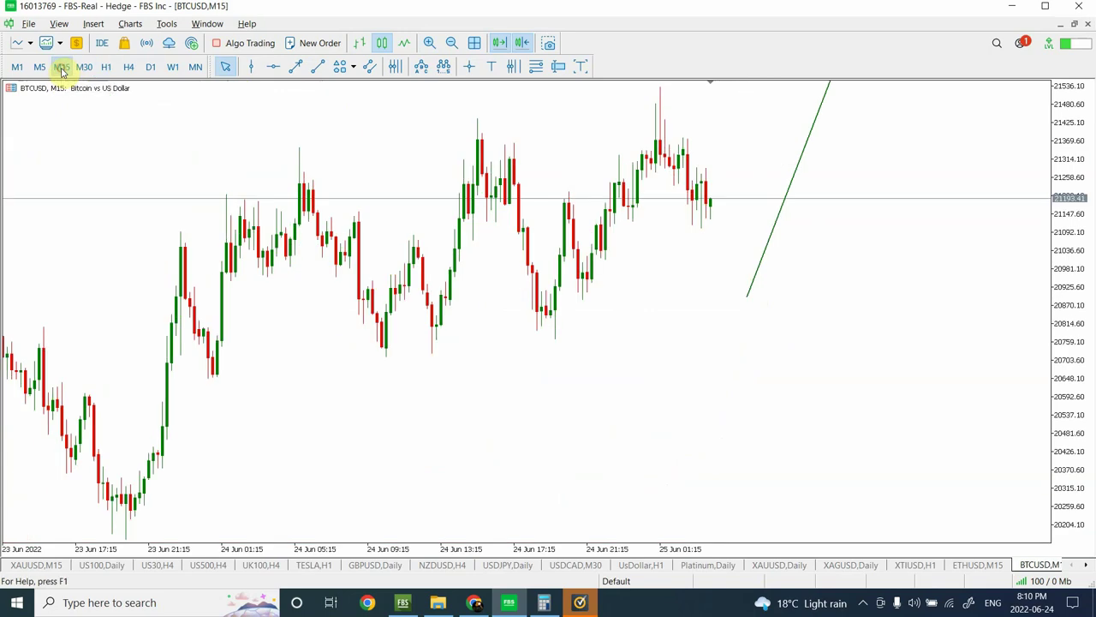
click(452, 43)
click(452, 42)
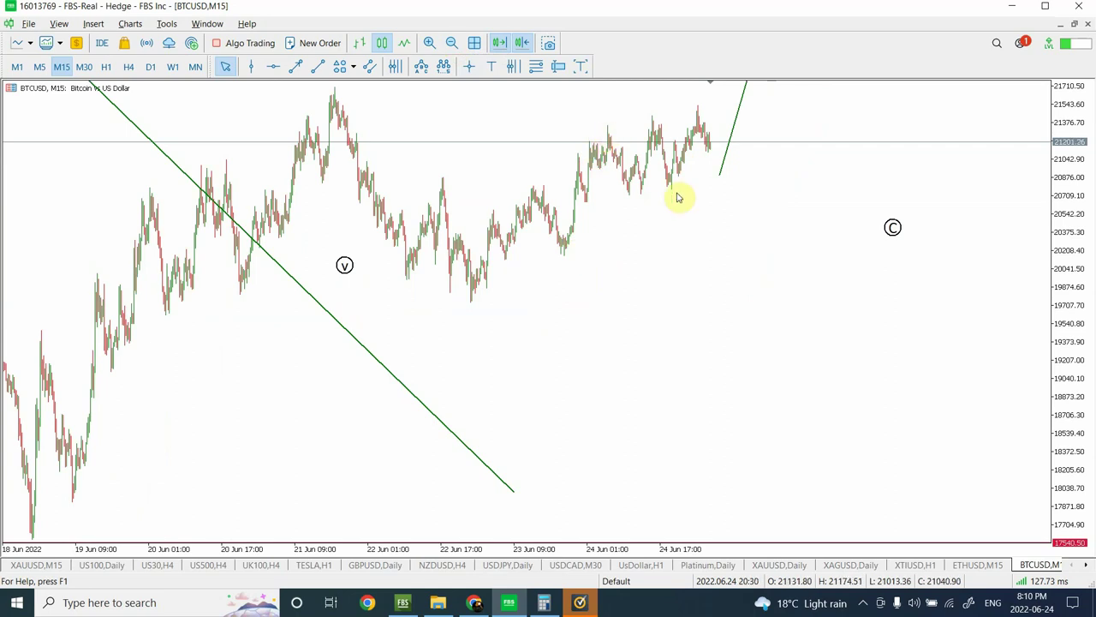
mouse_move(711, 145)
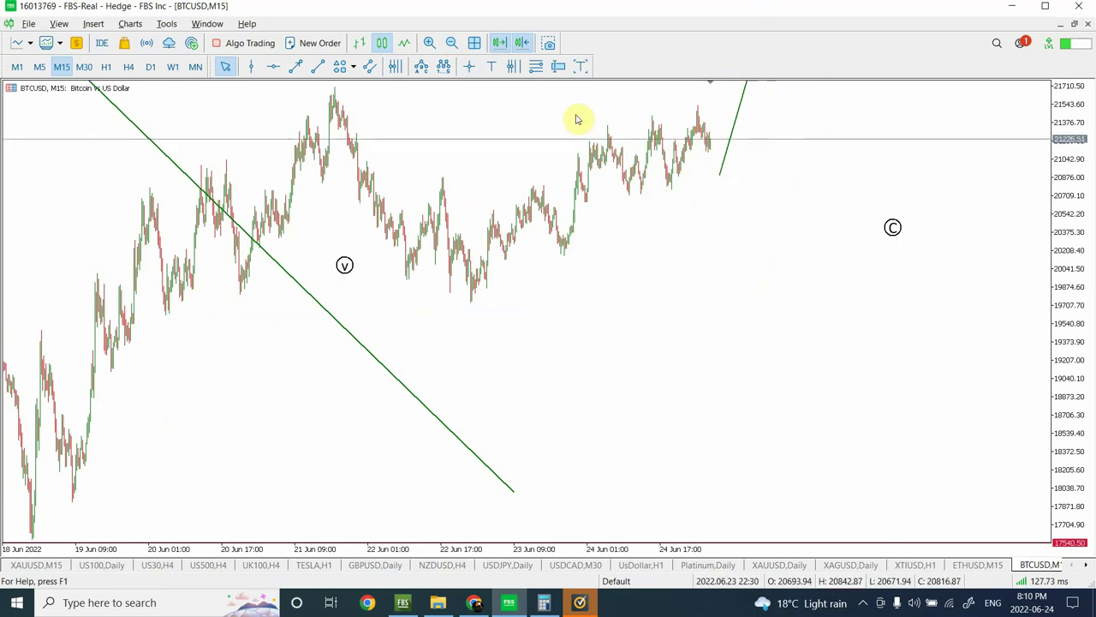
click(85, 68)
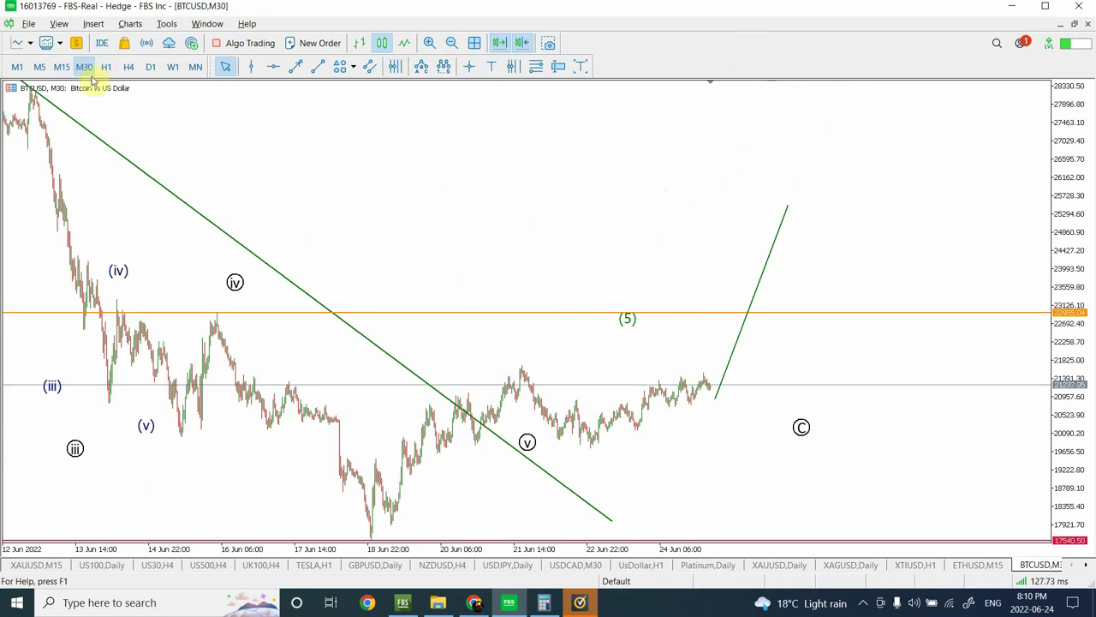
click(106, 67)
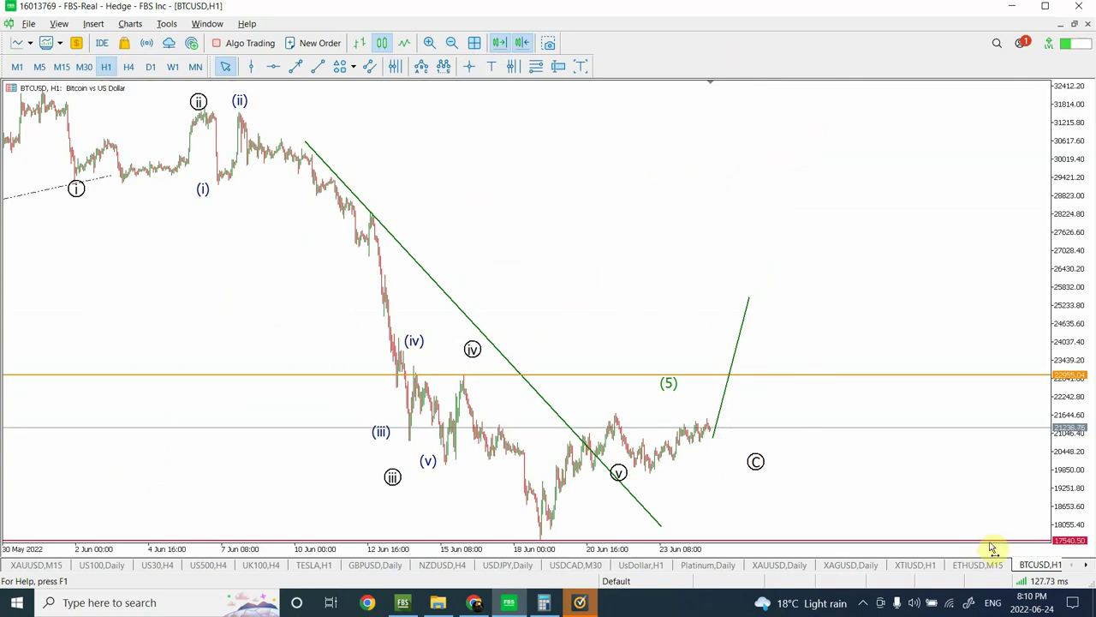
Flip from ETHUSD M15 to BTCUSD H1 and back to the ETHUSD 15-minute chart
click(978, 565)
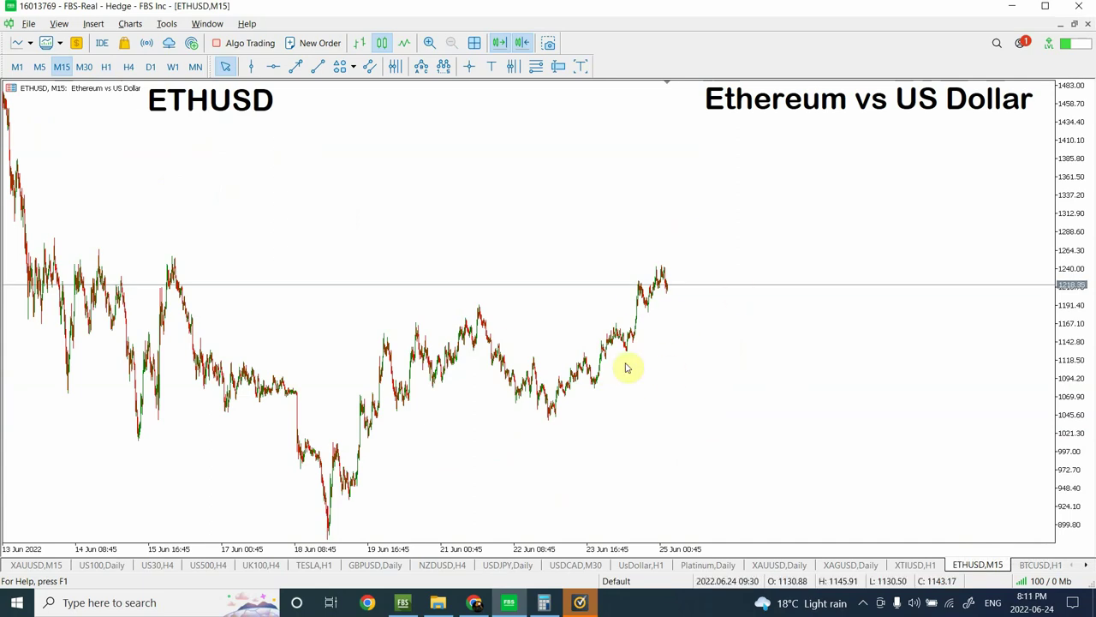
click(1041, 566)
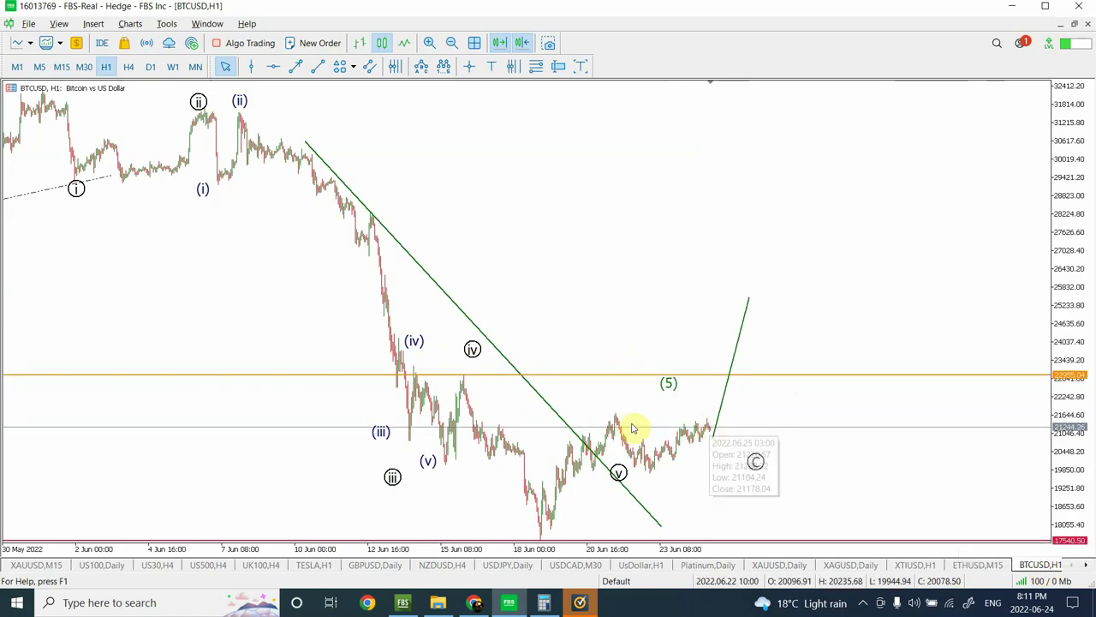
click(975, 568)
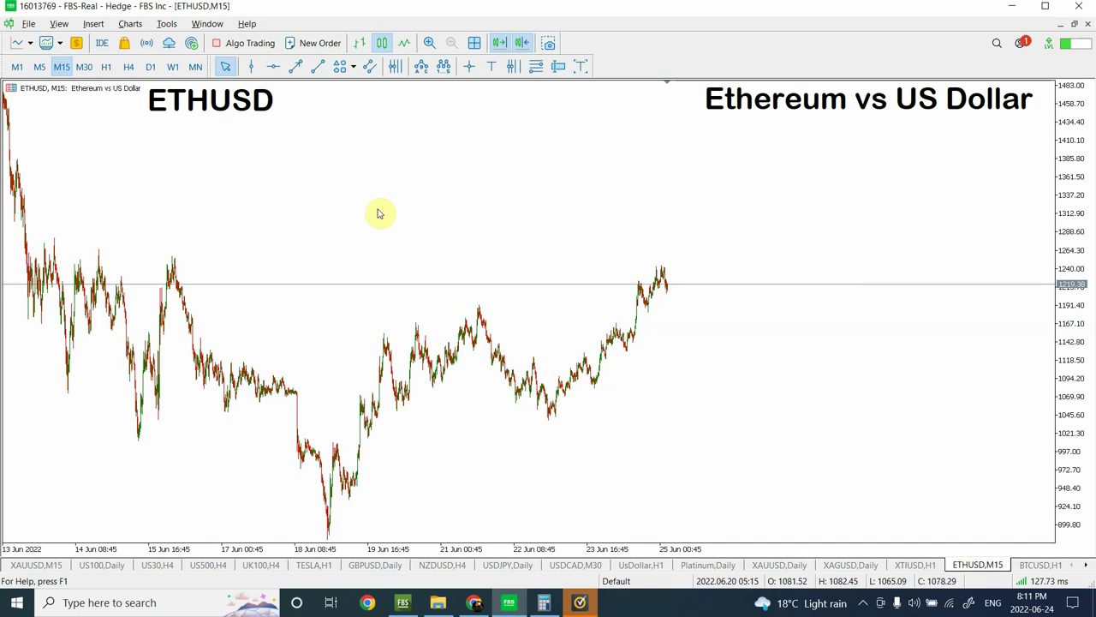
Draw a rising ETHUSD trendline from the 22 Jun low
click(317, 66)
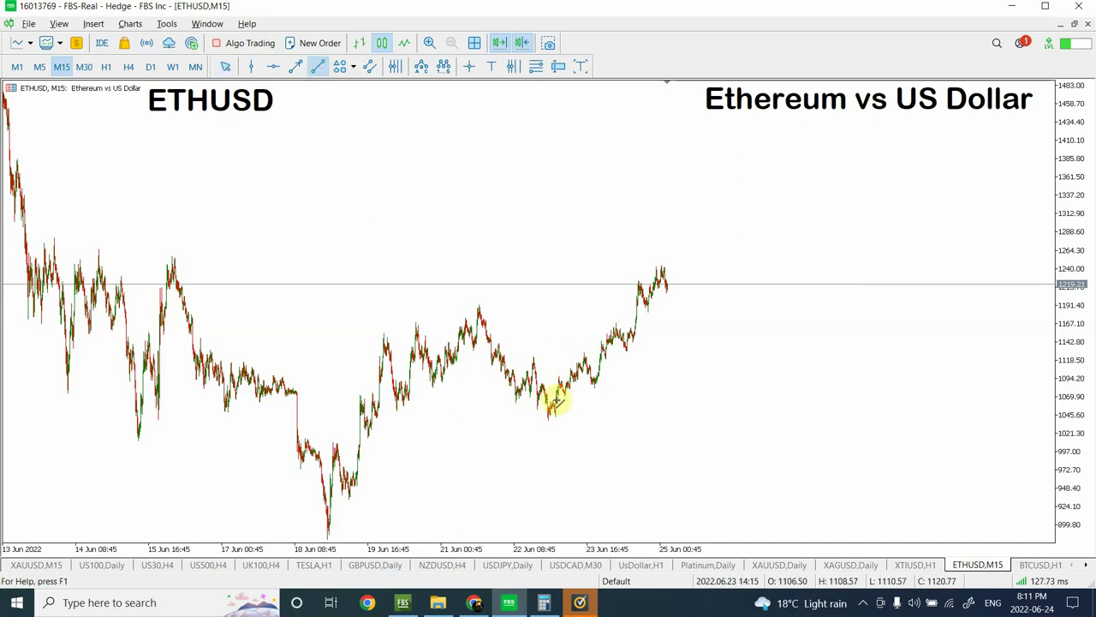
mouse_move(549, 420)
mouse_down()
mouse_move(729, 277)
mouse_move(777, 254)
mouse_up()
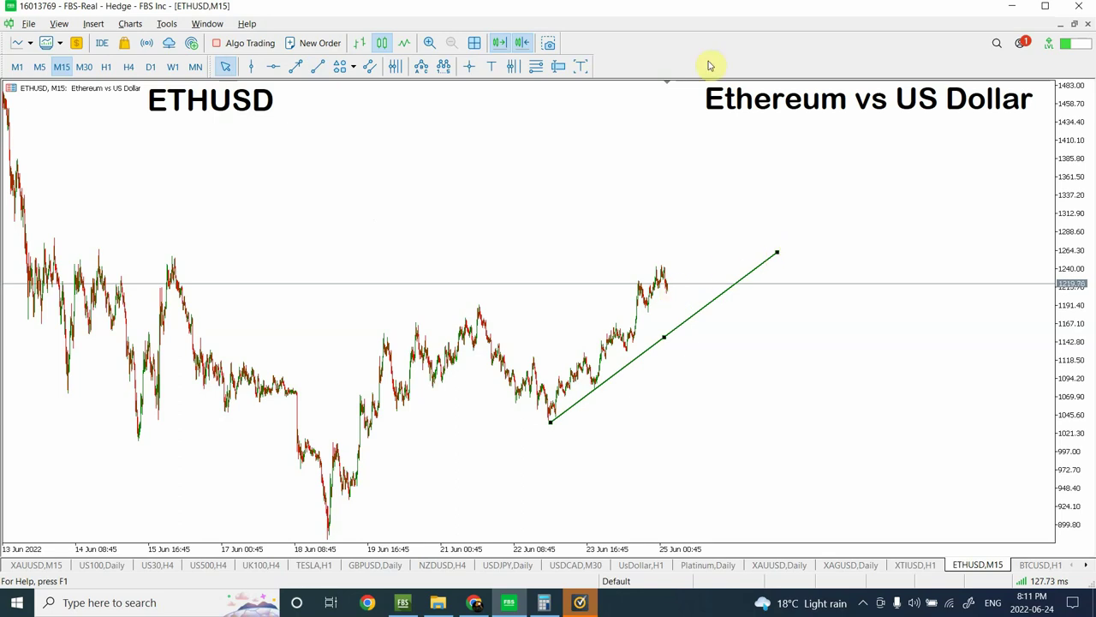
click(761, 268)
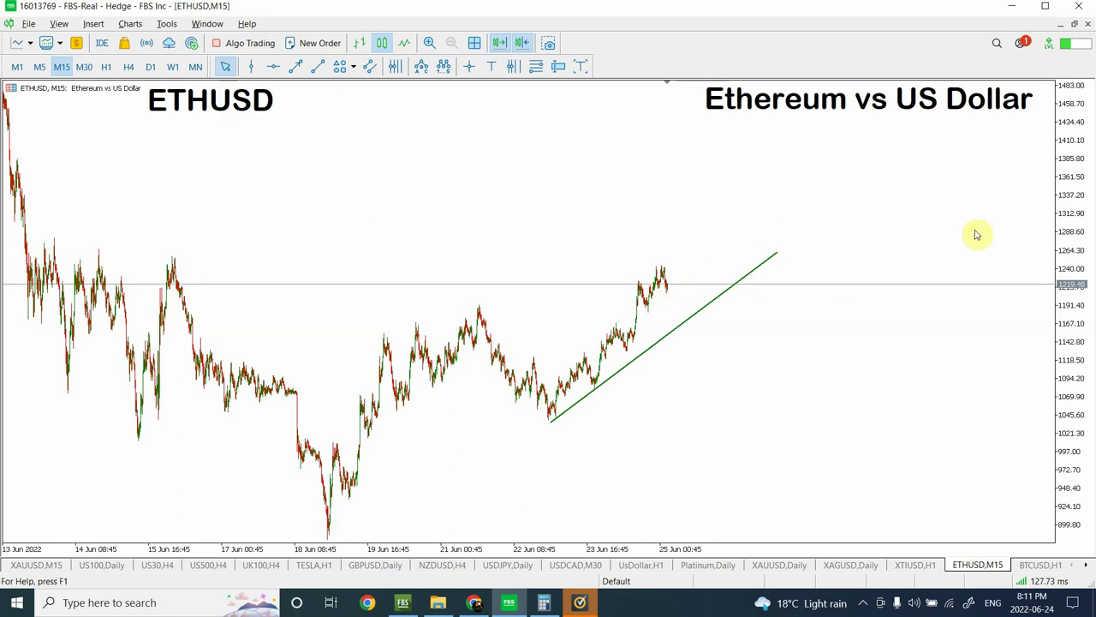
On the ETHUSD hourly chart, draw a projected rise up to the downtrend line near 1850
click(106, 67)
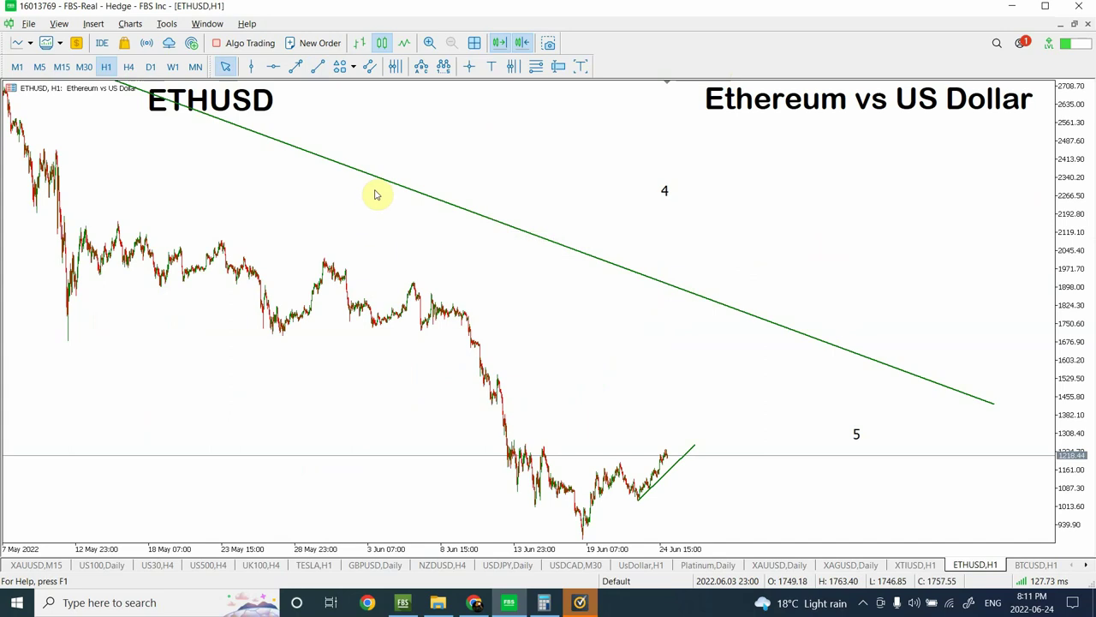
click(317, 67)
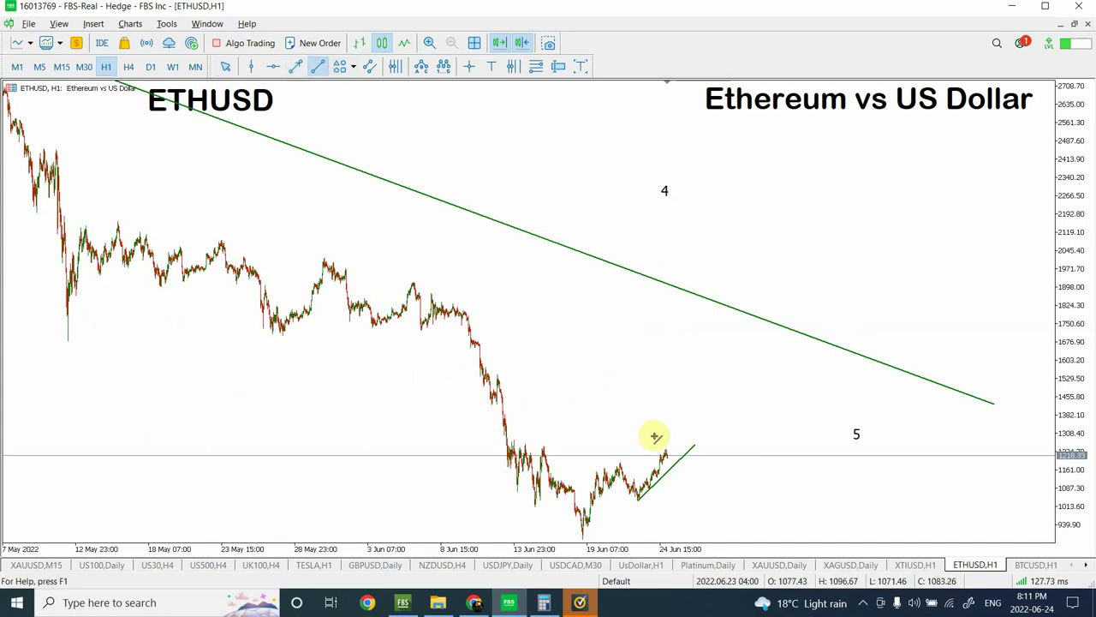
drag(669, 455, 685, 299)
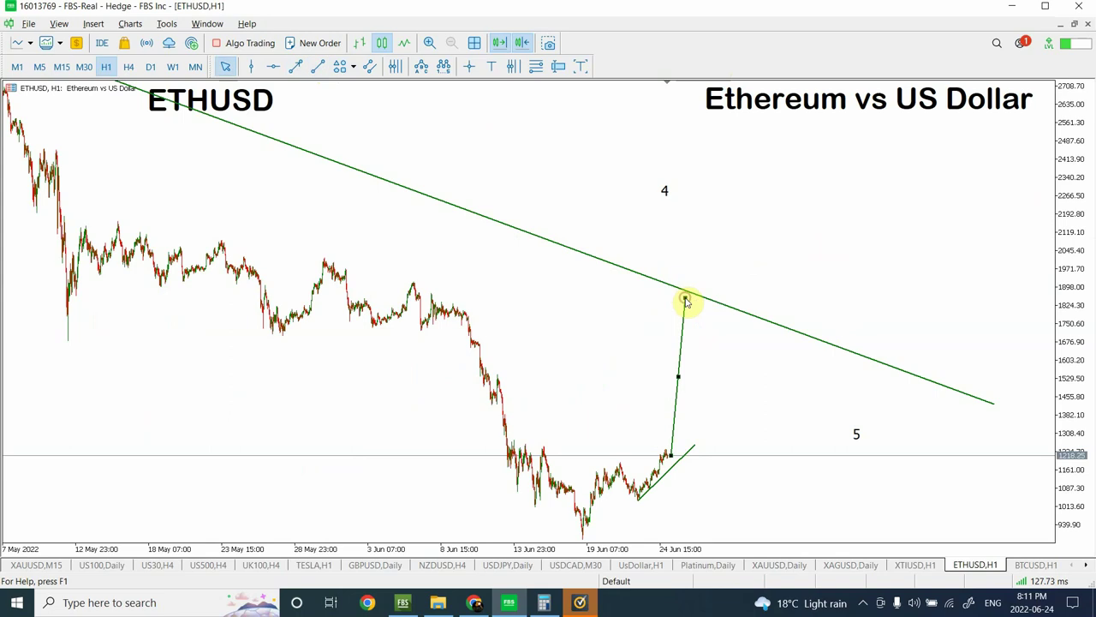